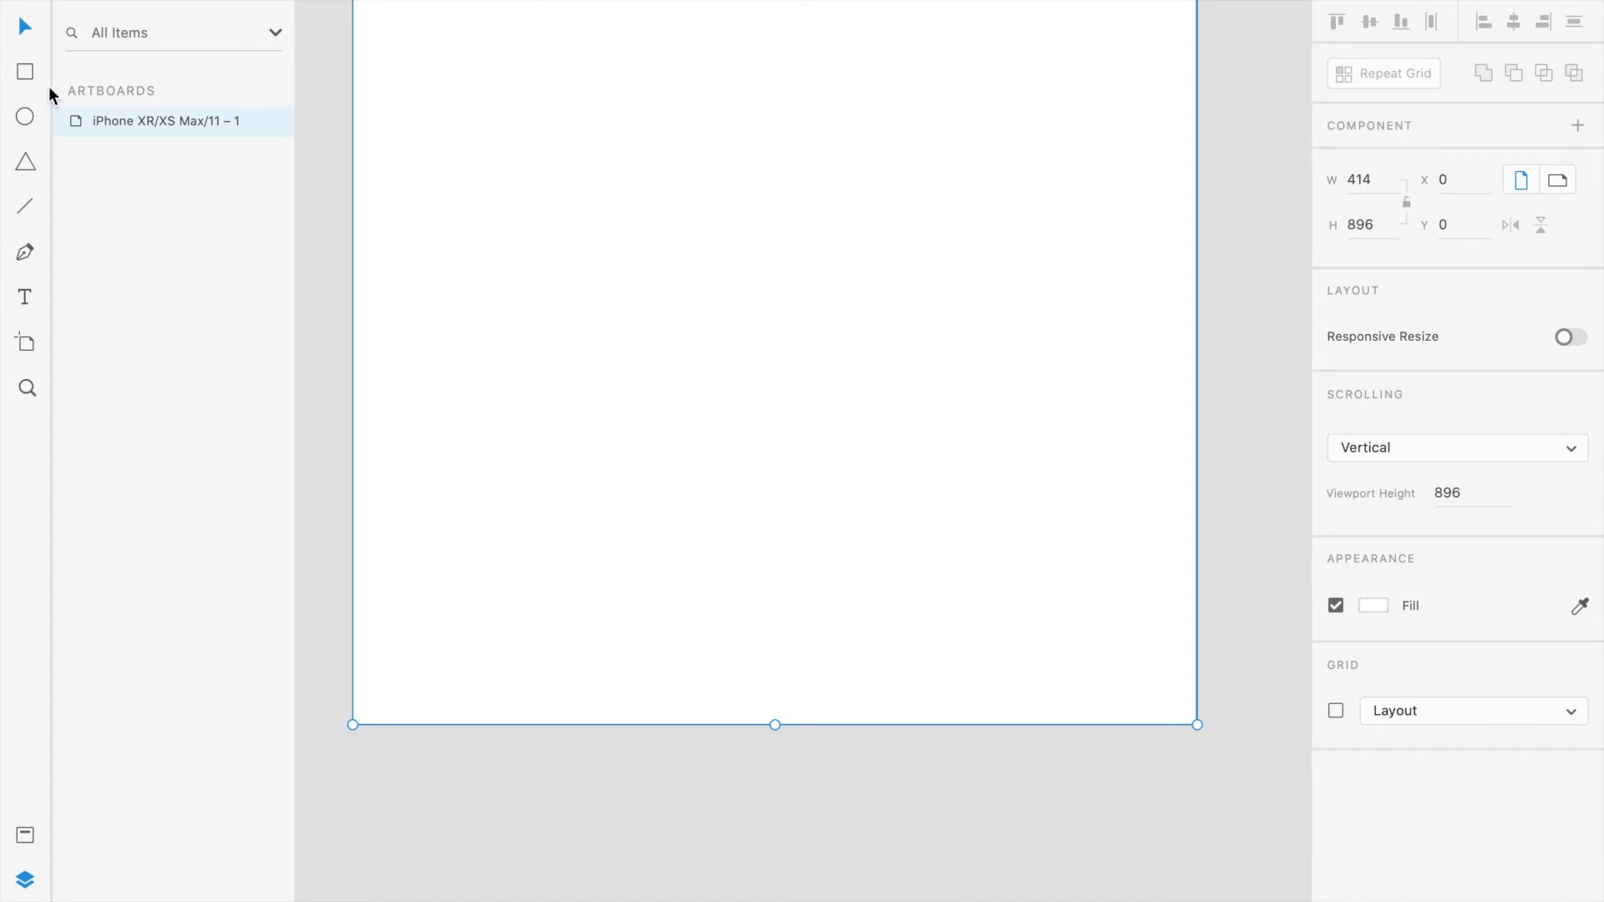
# - Draw a full-width 414 × 60 rectangle along the artboard's bottom edge and remove its border
pyautogui.moveTo(354, 591)
pyautogui.mouseDown()
pyautogui.moveTo(1171, 679)
pyautogui.moveTo(1196, 725)
pyautogui.mouseUp()
pyautogui.moveTo(775, 593); pyautogui.dragTo(775, 603)
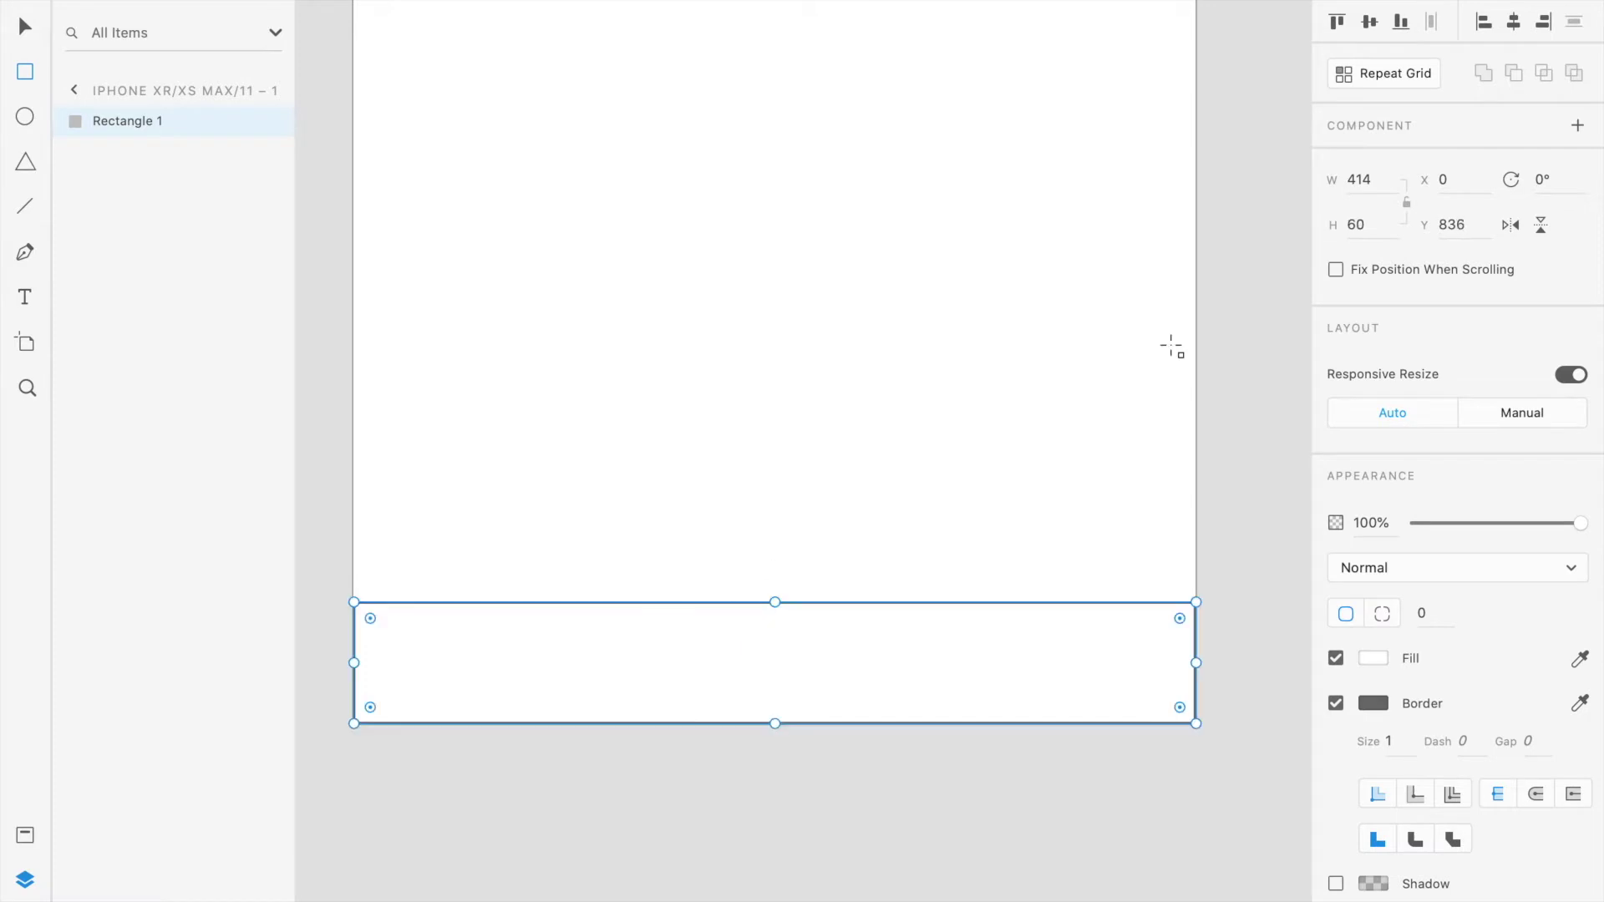
pyautogui.scroll(-3, 1276, 512)
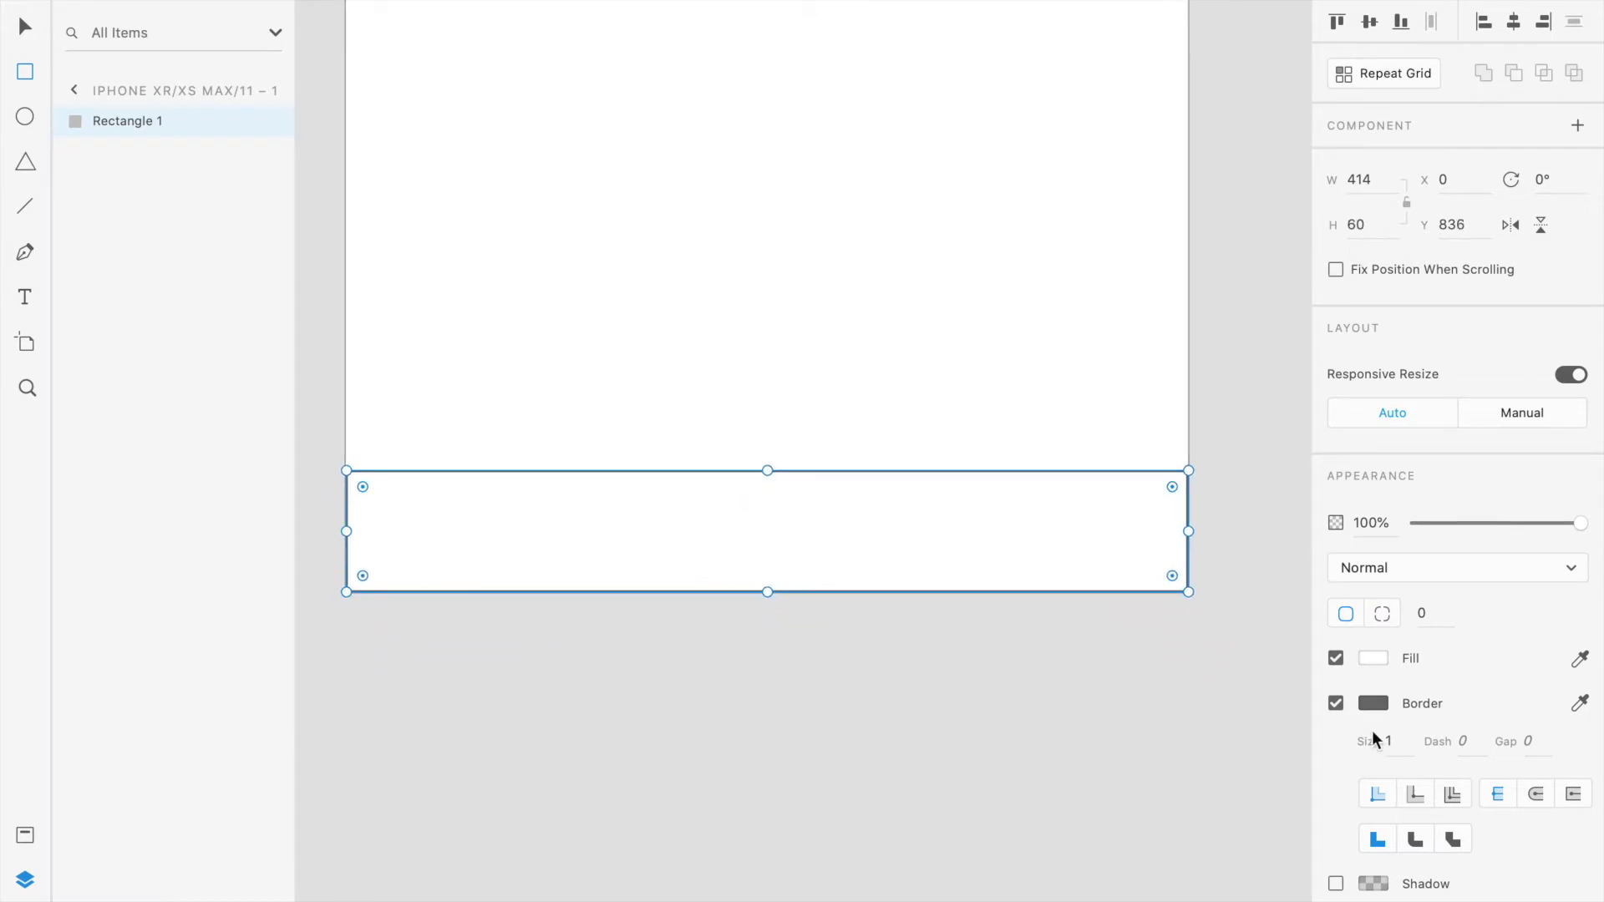
pyautogui.click(1336, 704)
# - Fill the bottom bar rectangle with the dark grey #2E2E2E
pyautogui.click(1373, 659)
pyautogui.moveTo(1206, 643); pyautogui.dragTo(1186, 681)
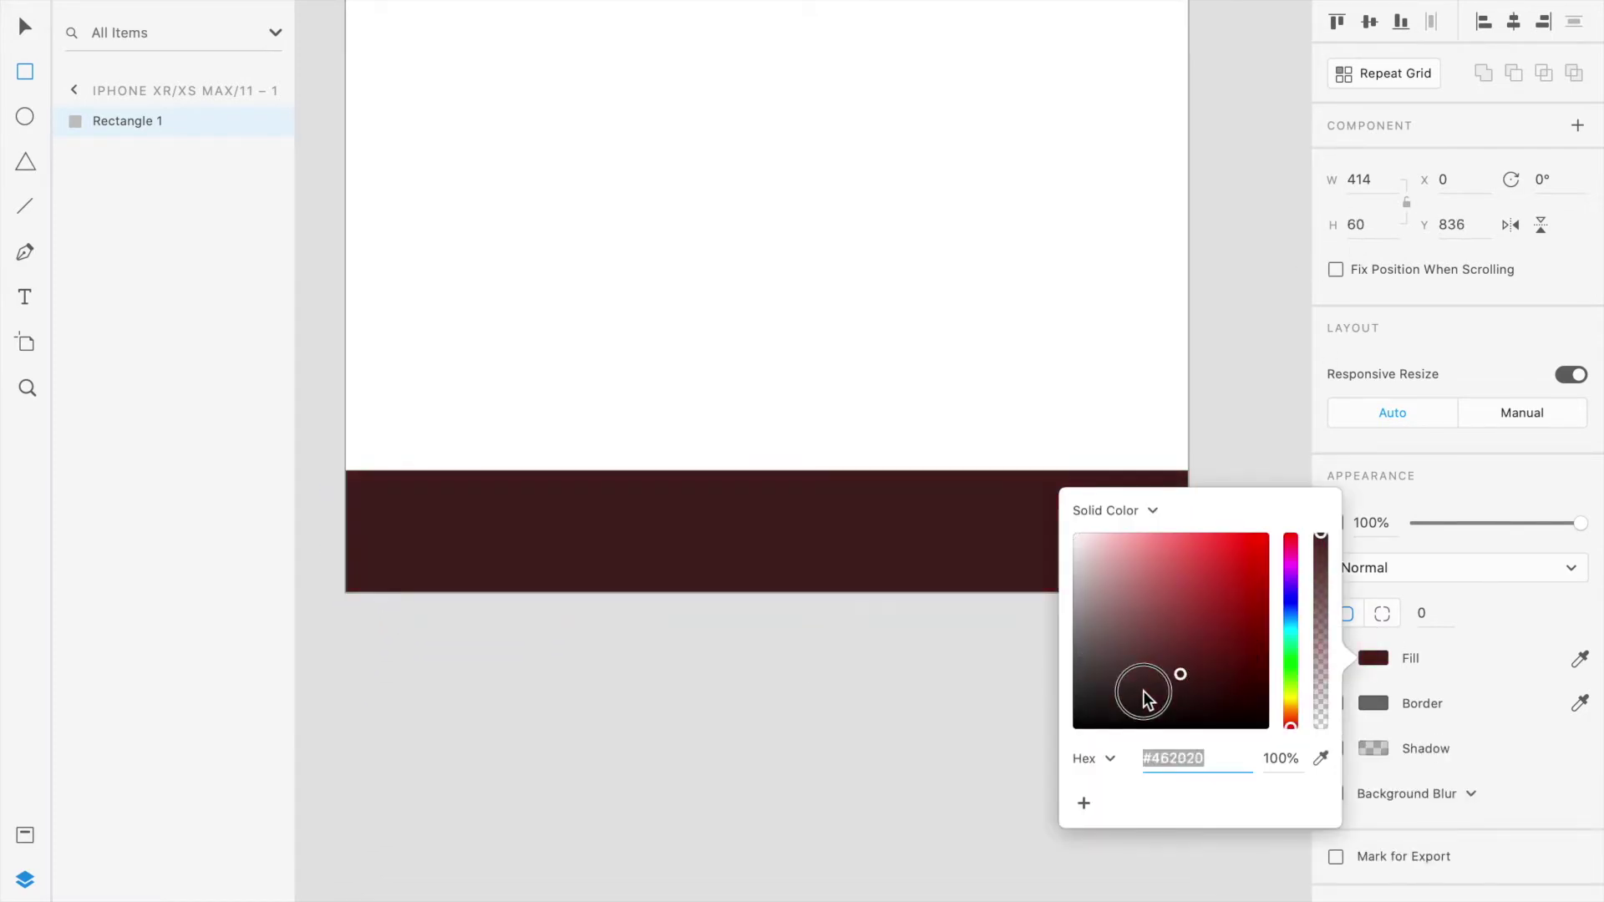
pyautogui.click(877, 664)
pyautogui.scroll(3, 738, 548)
pyautogui.hscroll(-3, 738, 549)
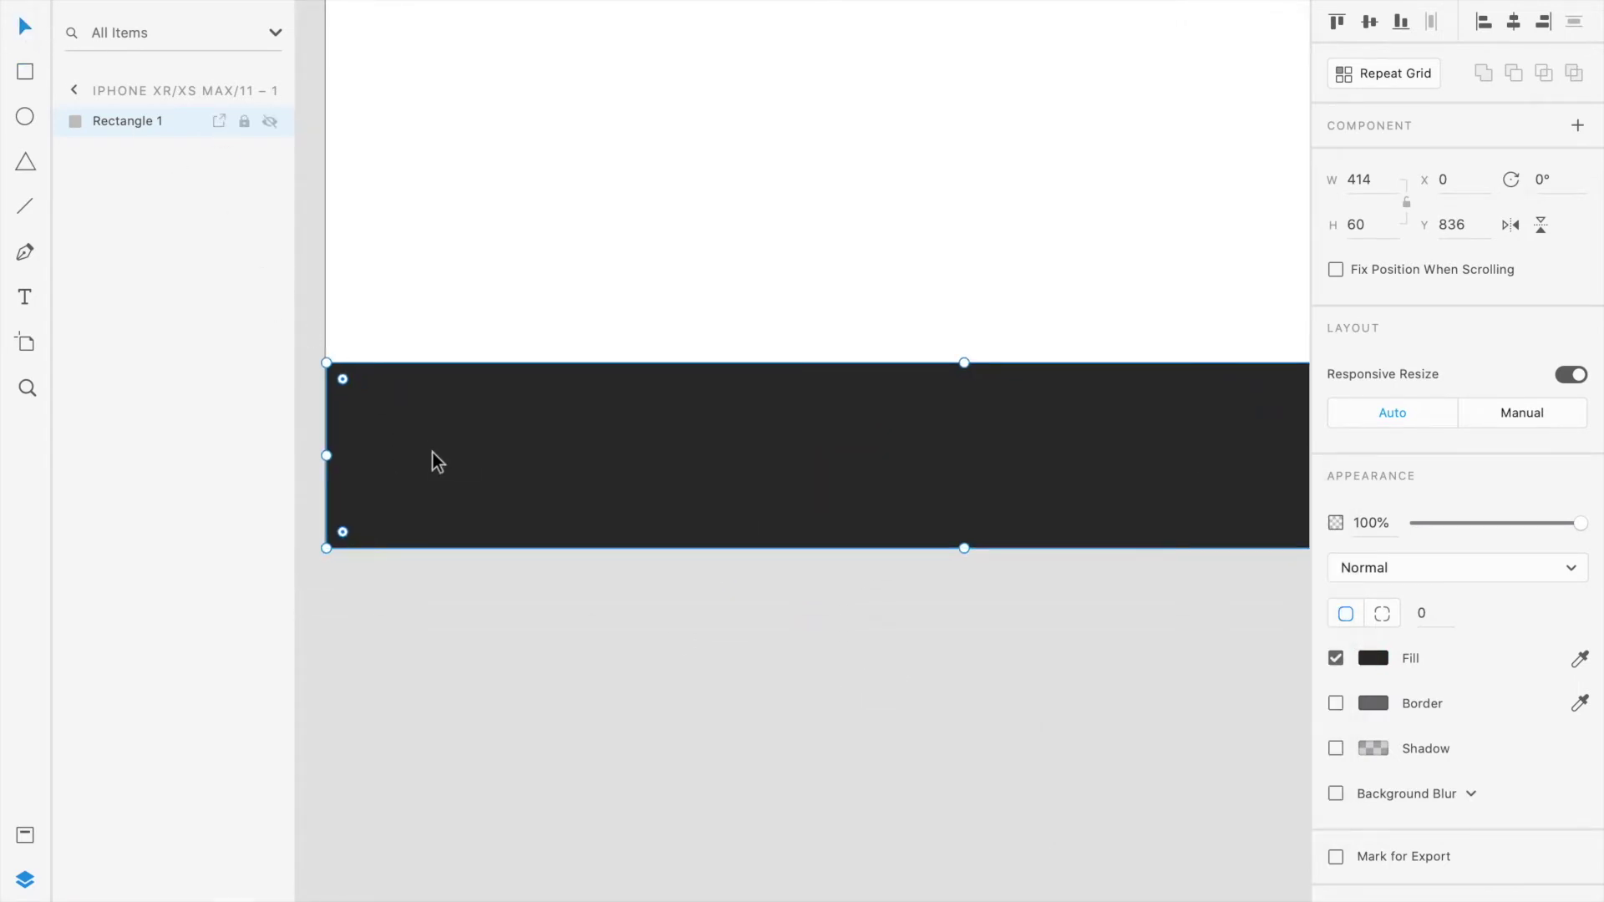
# - Change the bottom bar's fill to a medium blue, about #396EC4
pyautogui.click(1373, 658)
pyautogui.moveTo(1291, 665); pyautogui.dragTo(1291, 709)
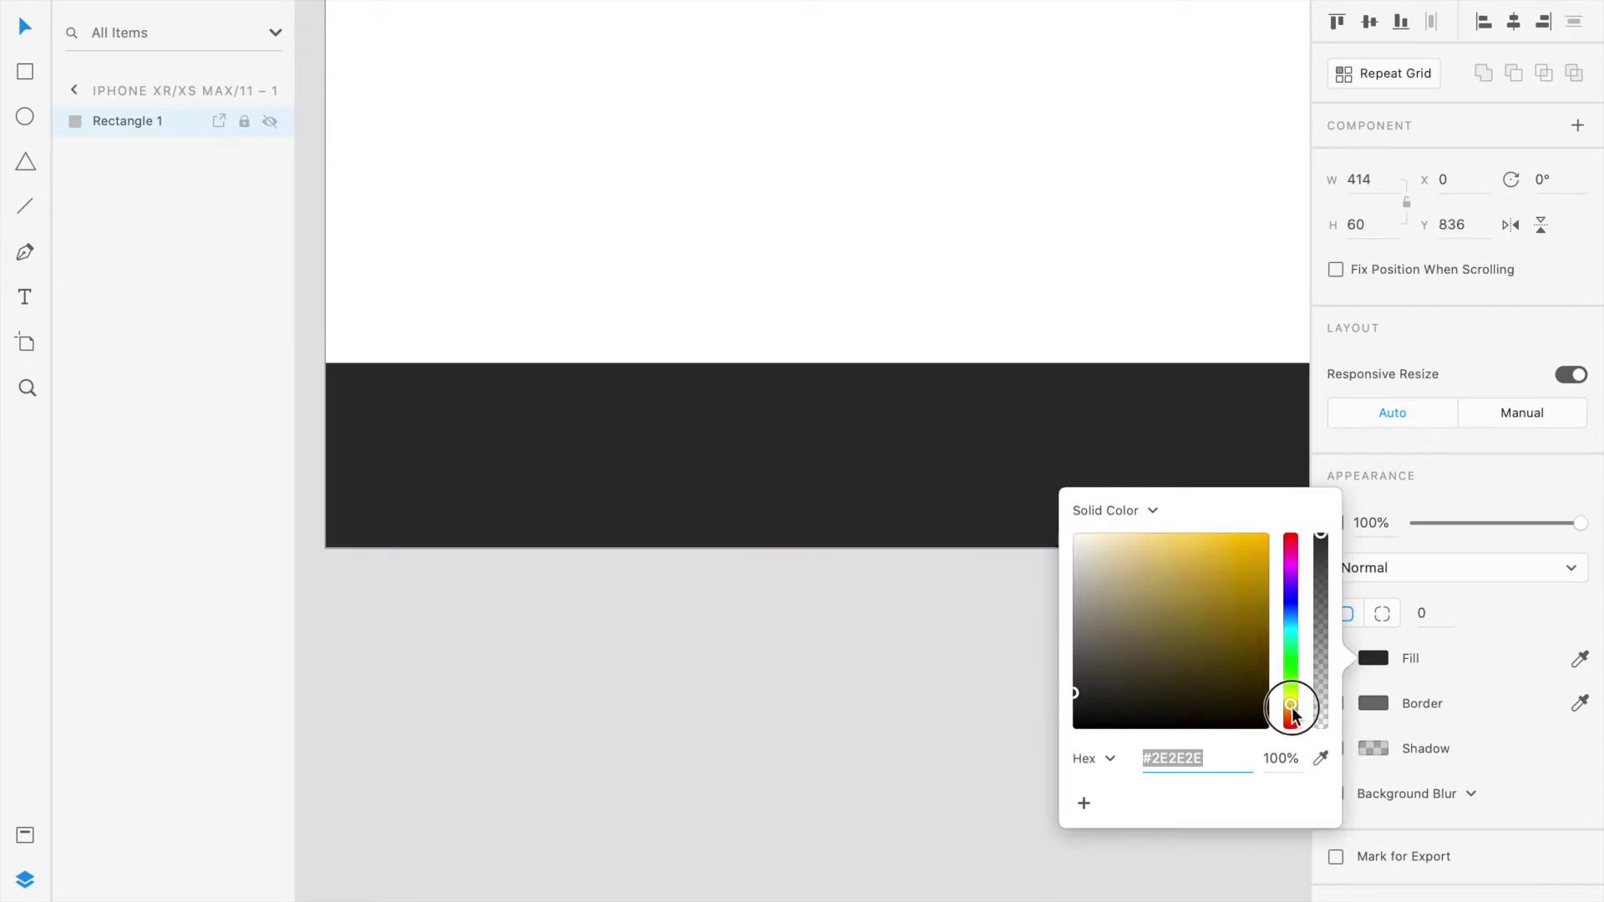
pyautogui.click(1251, 554)
pyautogui.moveTo(1291, 605); pyautogui.dragTo(1217, 590)
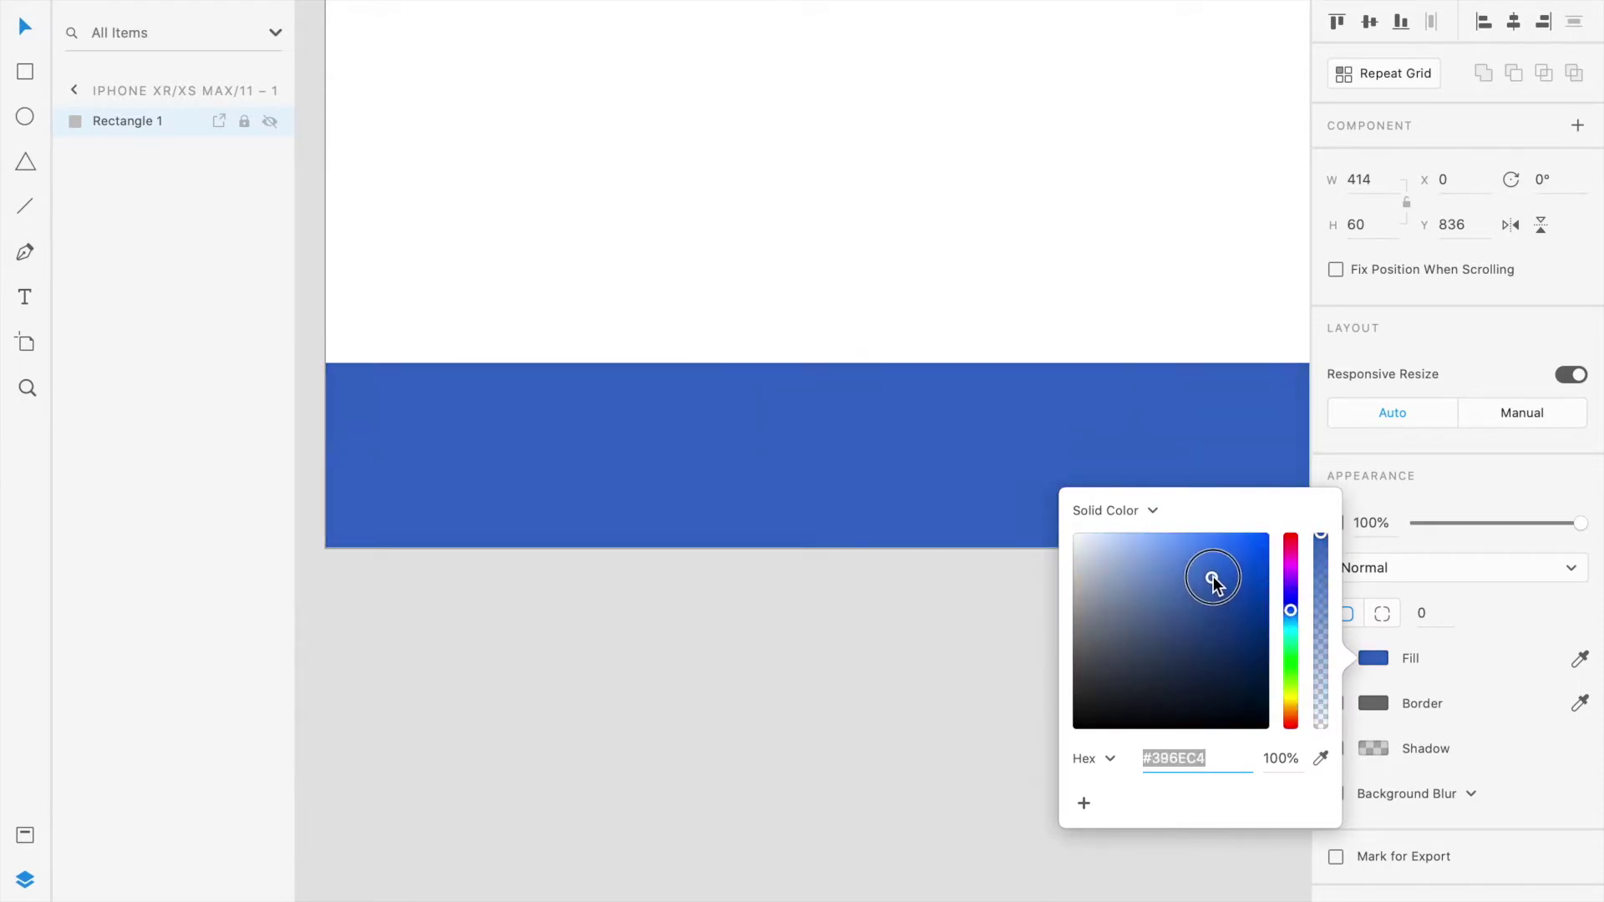
pyautogui.click(754, 655)
pyautogui.click(754, 654)
# - Switch to Safari and open the Flaticon website
pyautogui.press('super+space')
pyautogui.write('safari')
pyautogui.press('Escape')
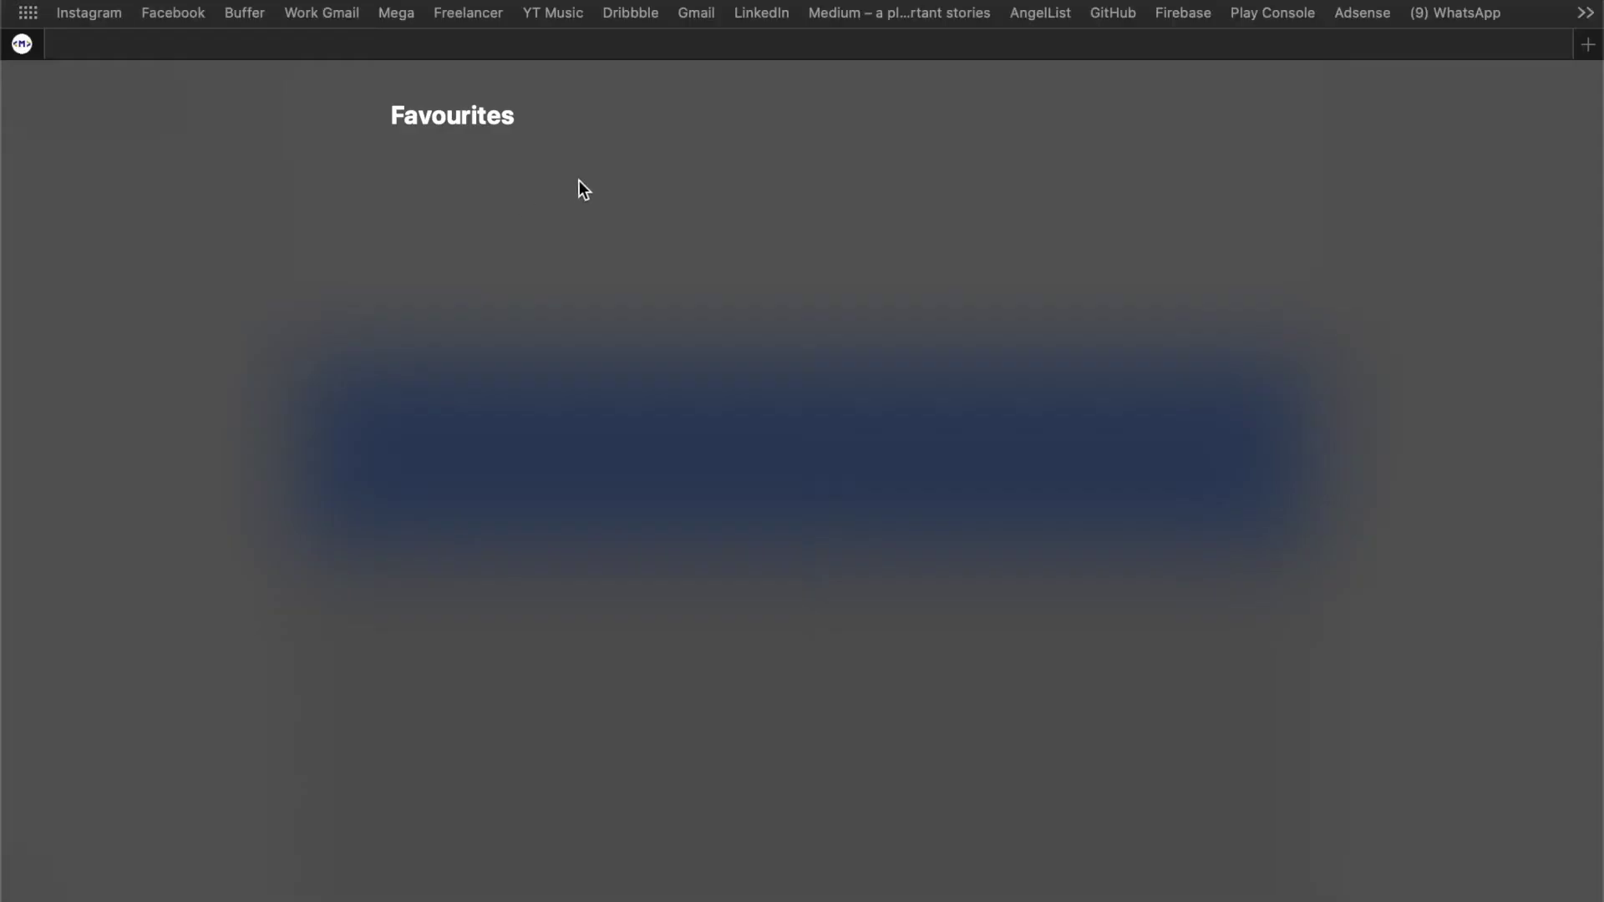
pyautogui.write('flaticon')
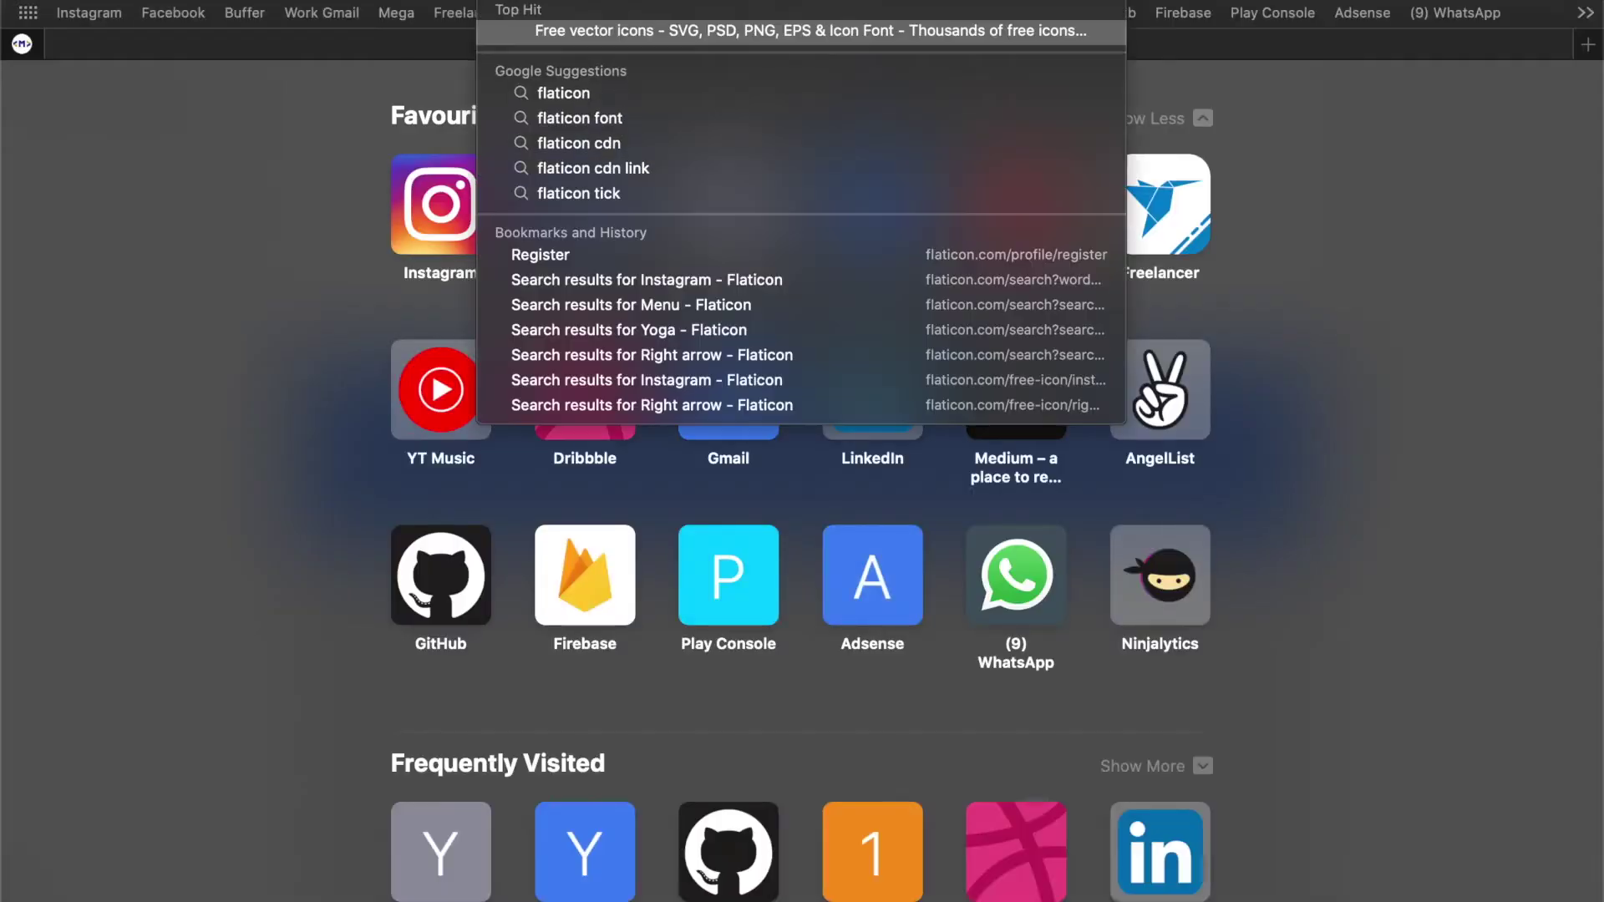
pyautogui.click(466, 128)
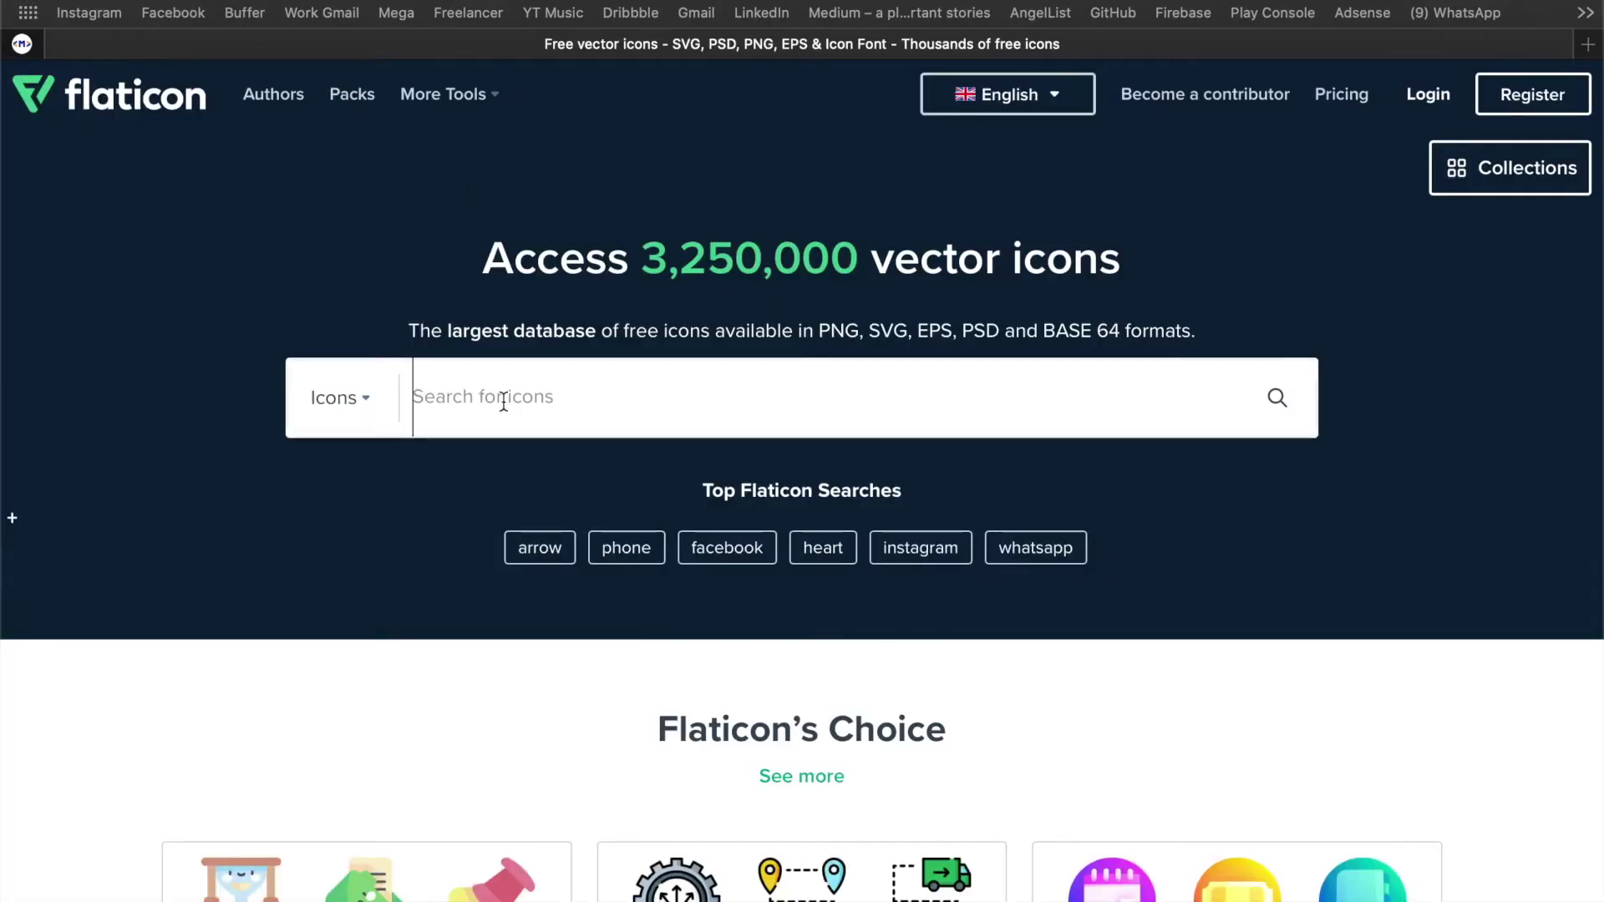
# - Search Flaticon for "home" and download the free solid black house icon as SVG
pyautogui.write('home')
pyautogui.press('Return')
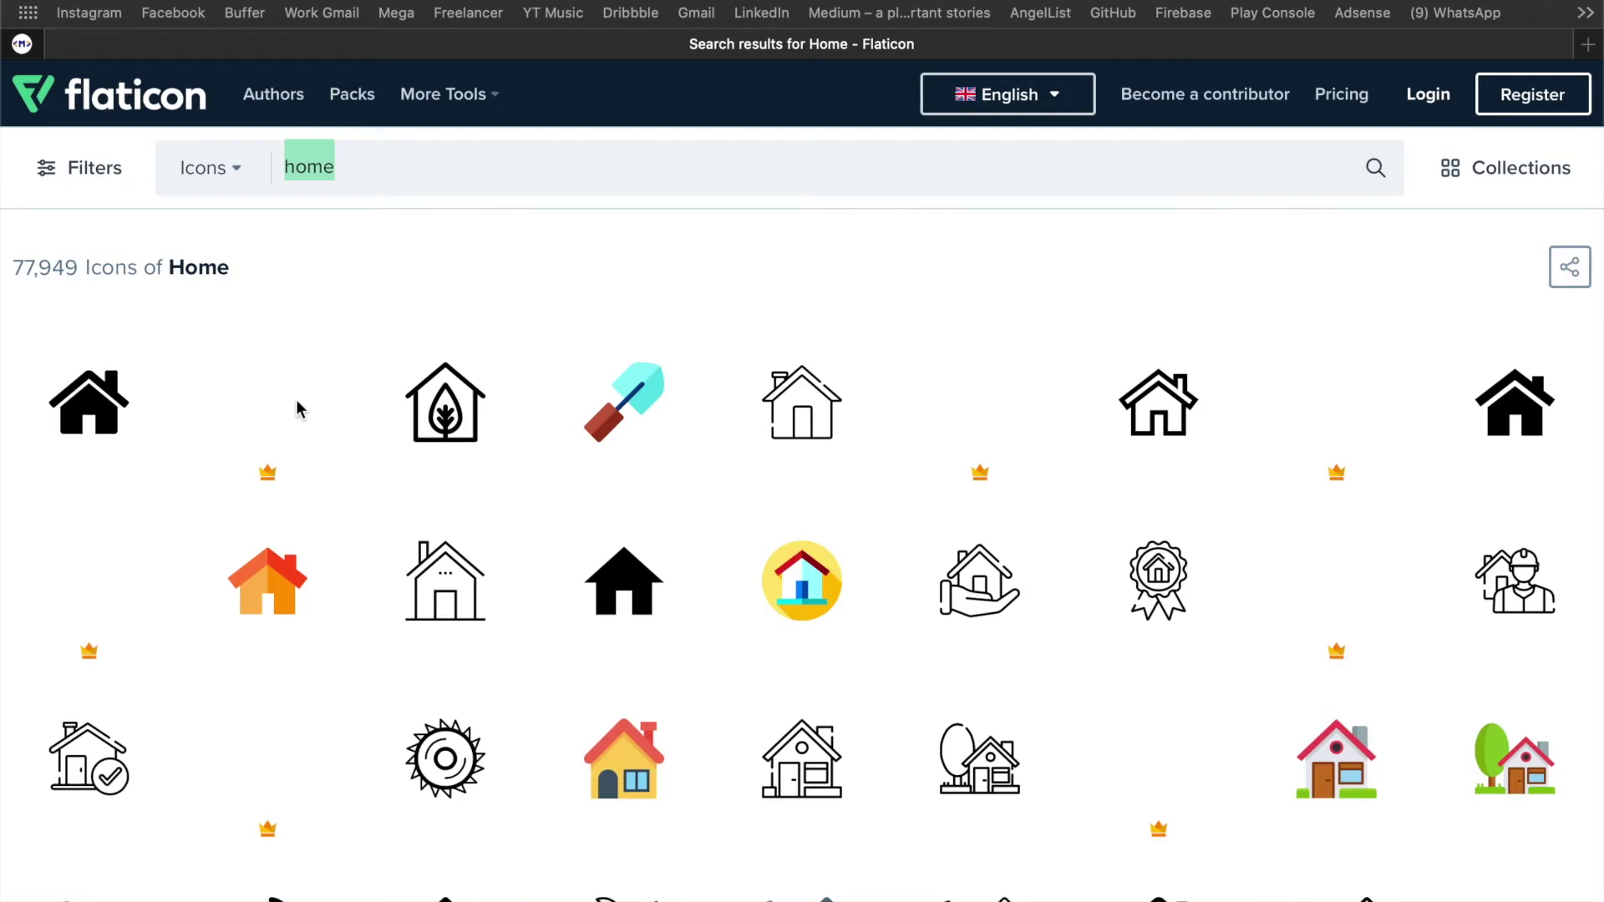
pyautogui.scroll(-7, 585, 600)
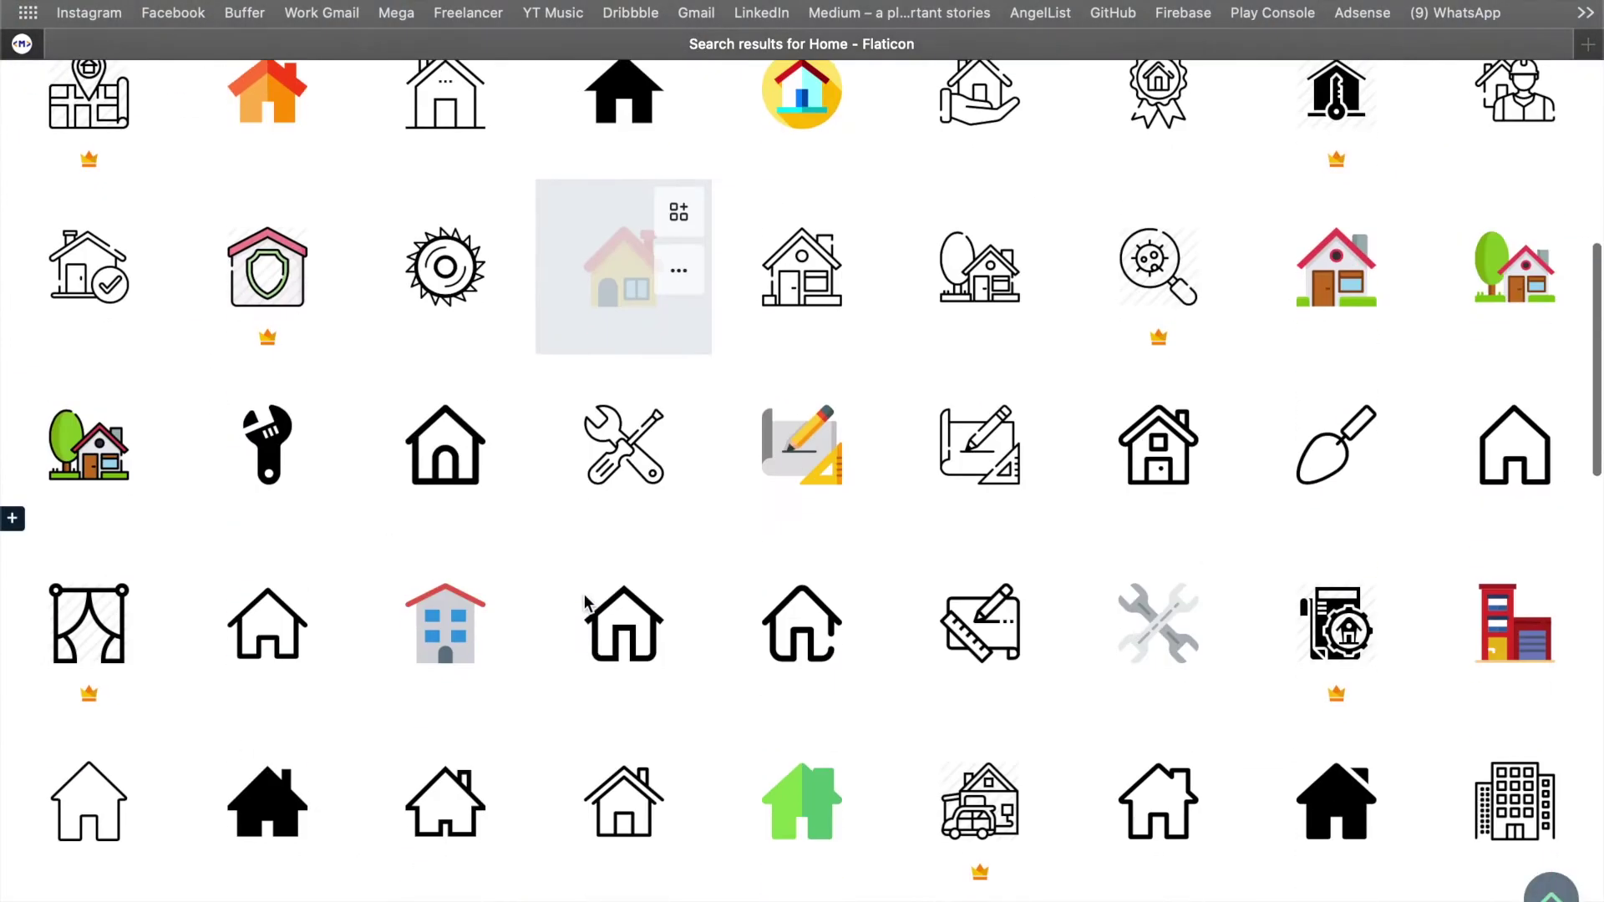
pyautogui.scroll(2, 577, 606)
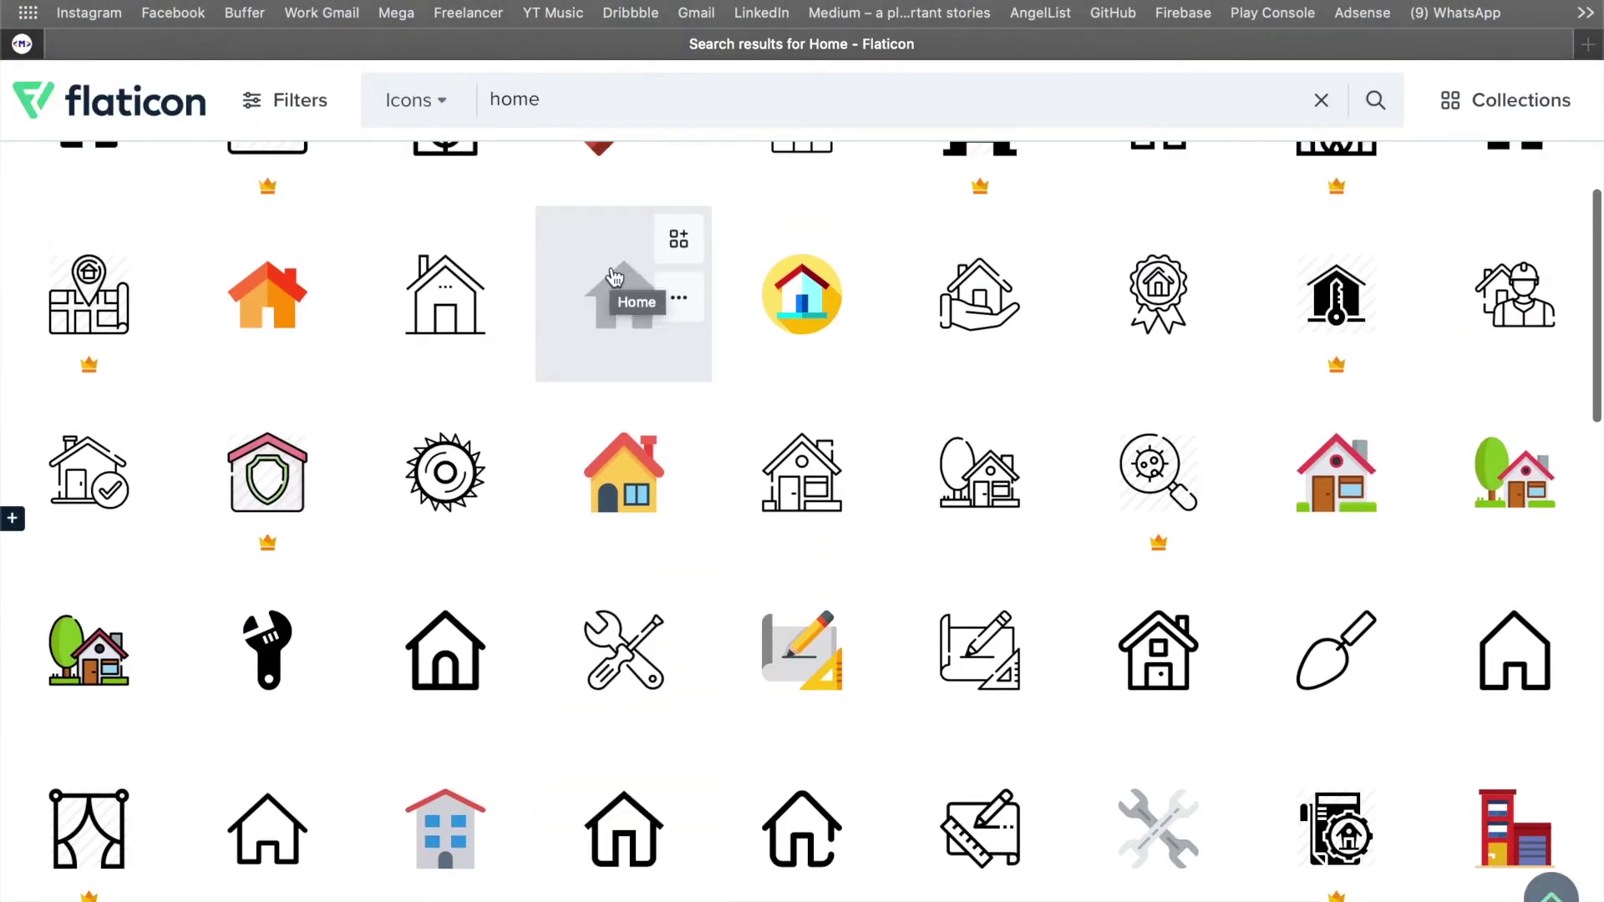
pyautogui.click(614, 276)
pyautogui.click(1223, 347)
pyautogui.click(1154, 426)
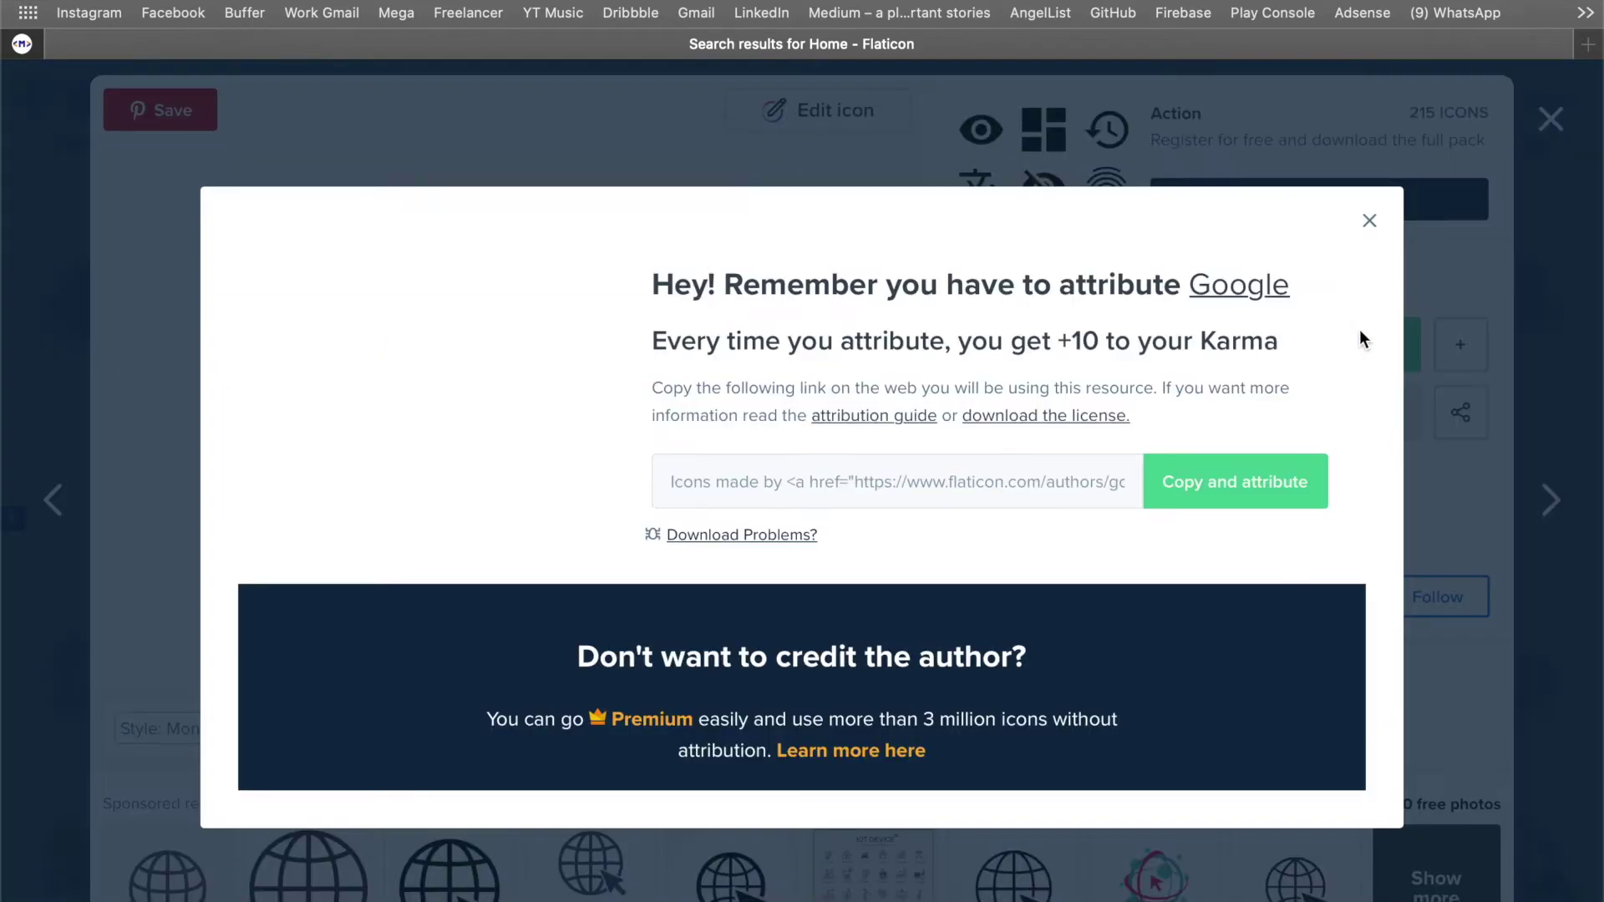
pyautogui.click(1370, 220)
pyautogui.click(1551, 118)
# - Search for "search" and download a free thick black magnifying glass icon as SVG
pyautogui.click(609, 106)
pyautogui.write('search')
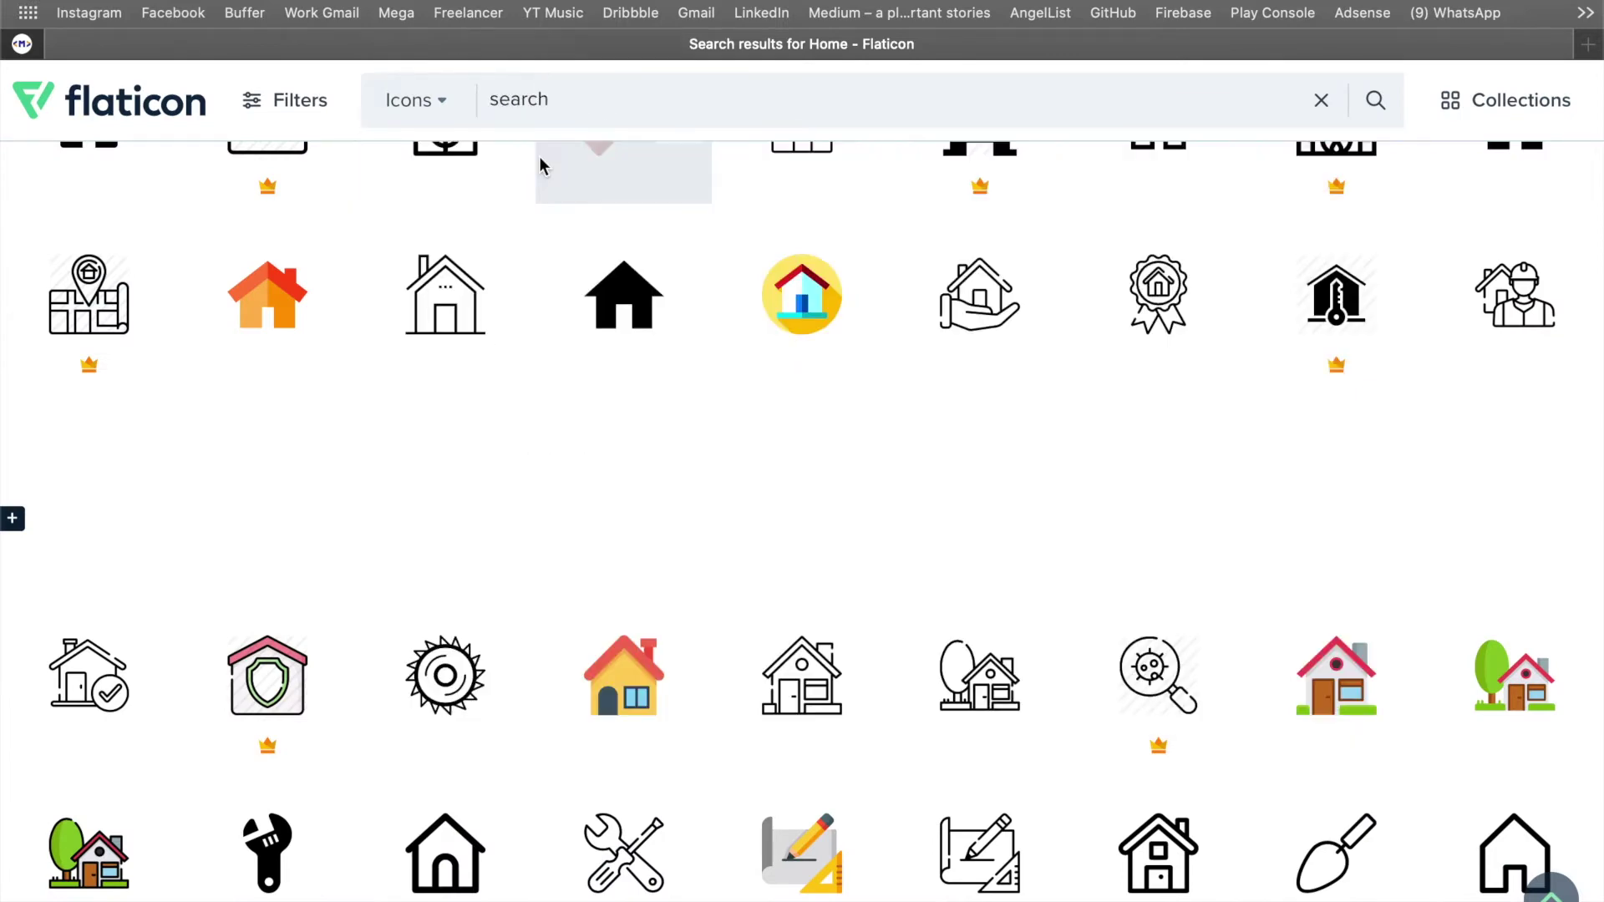
pyautogui.press('Return')
pyautogui.scroll(-4, 610, 335)
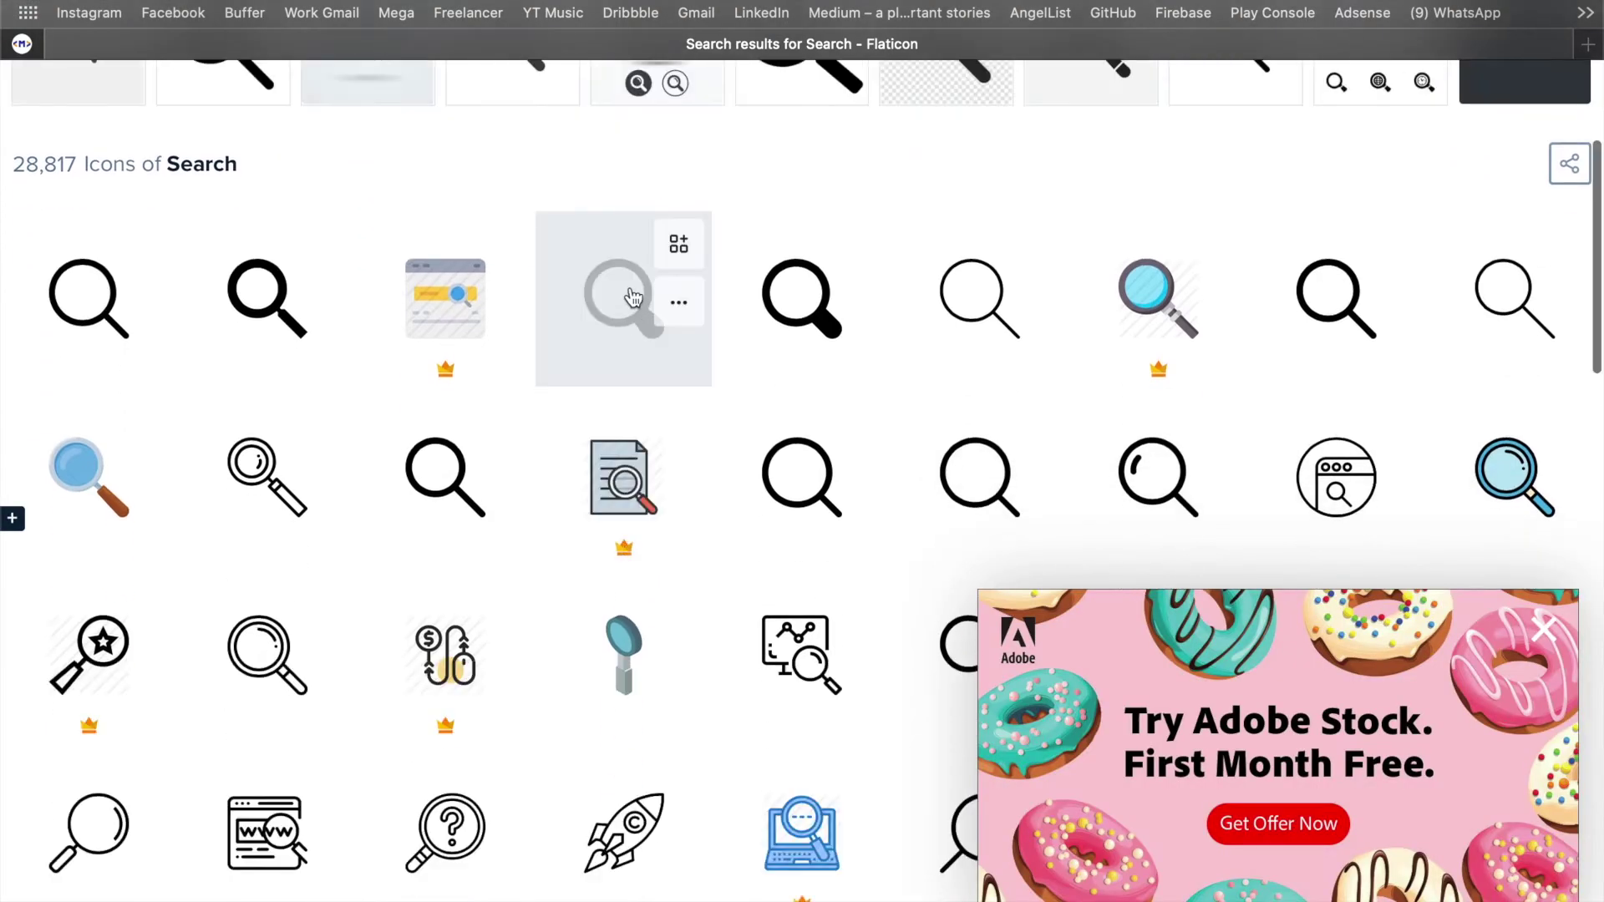
pyautogui.click(745, 379)
pyautogui.click(1044, 344)
pyautogui.click(1044, 435)
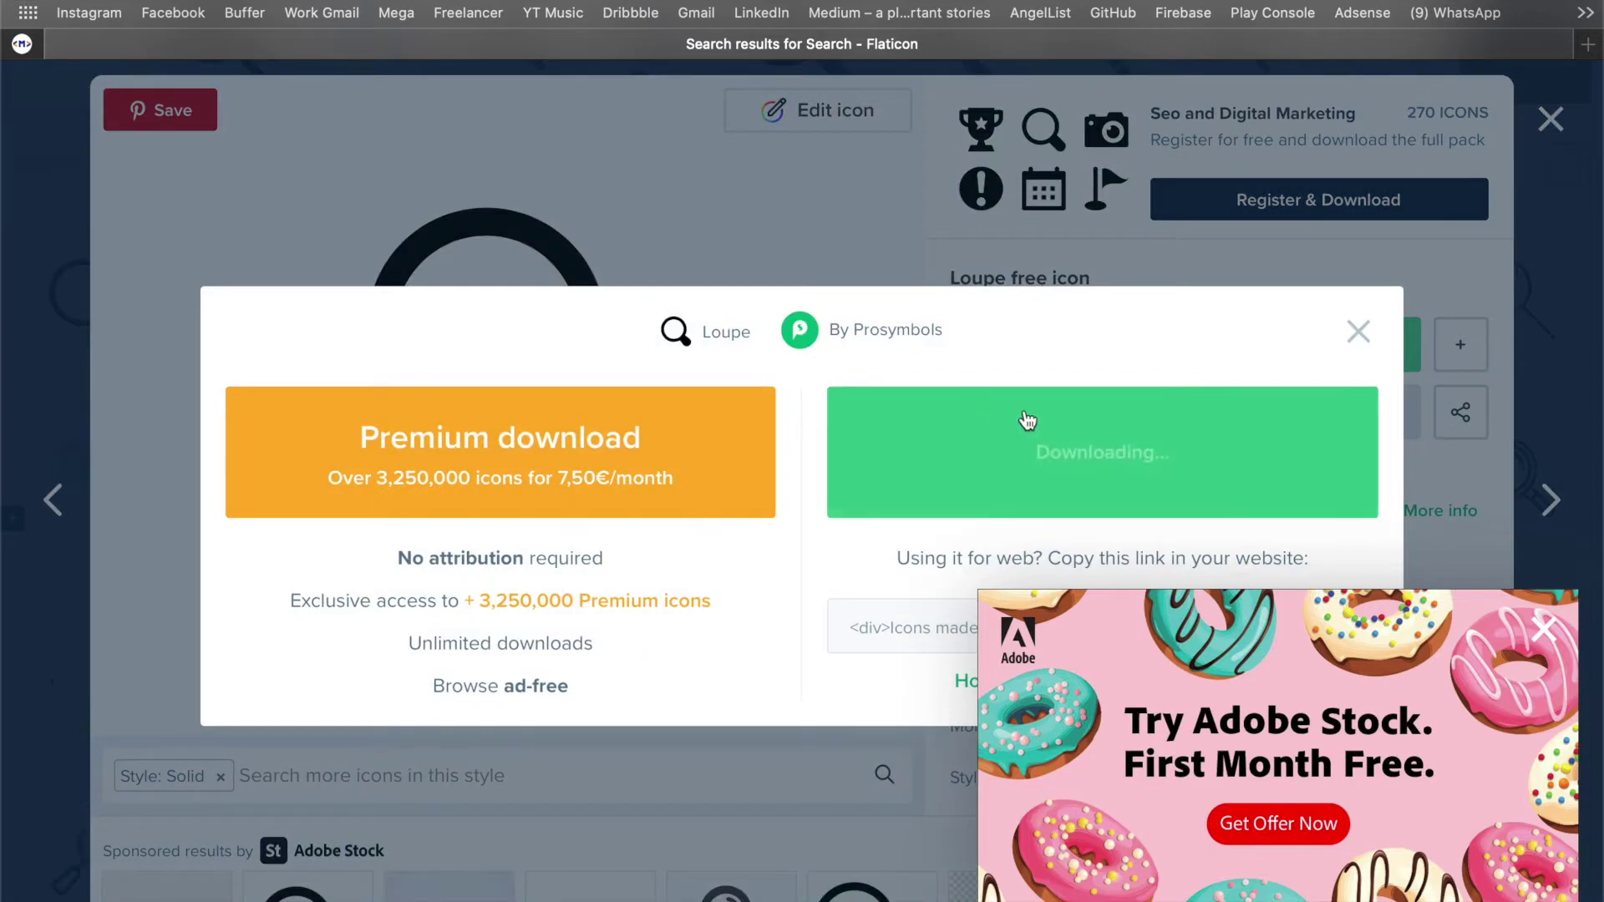
pyautogui.click(1552, 125)
pyautogui.click(1552, 122)
pyautogui.scroll(5, 888, 161)
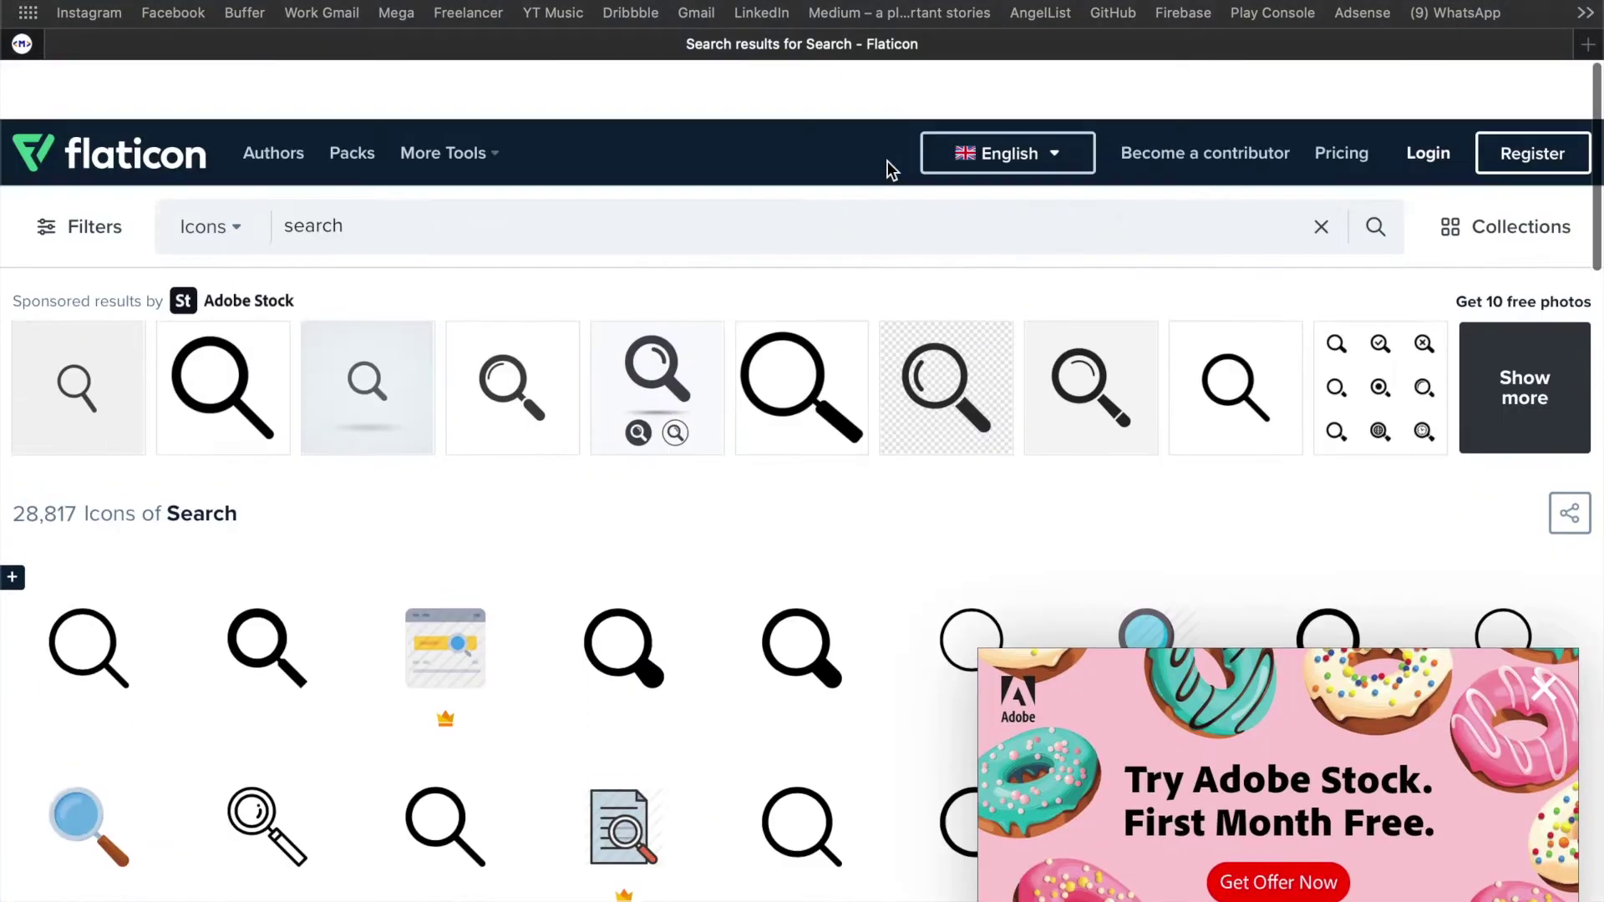
# - Search for "explore" and view the details of the solid black compass icon
pyautogui.click(521, 157)
pyautogui.write('explor')
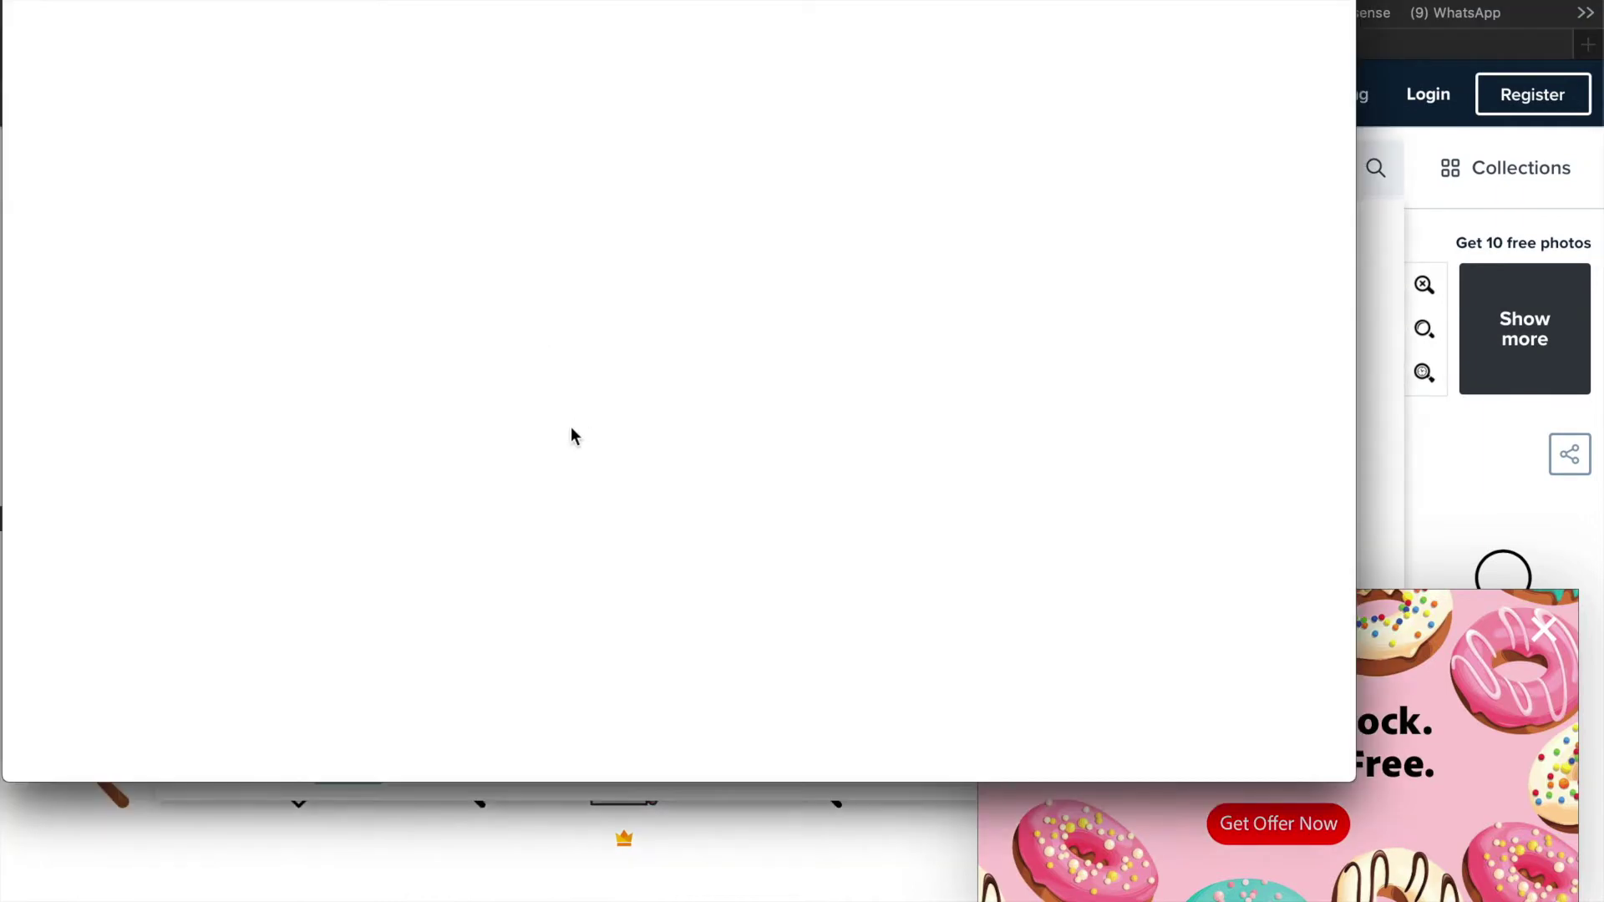
pyautogui.click(27, 0)
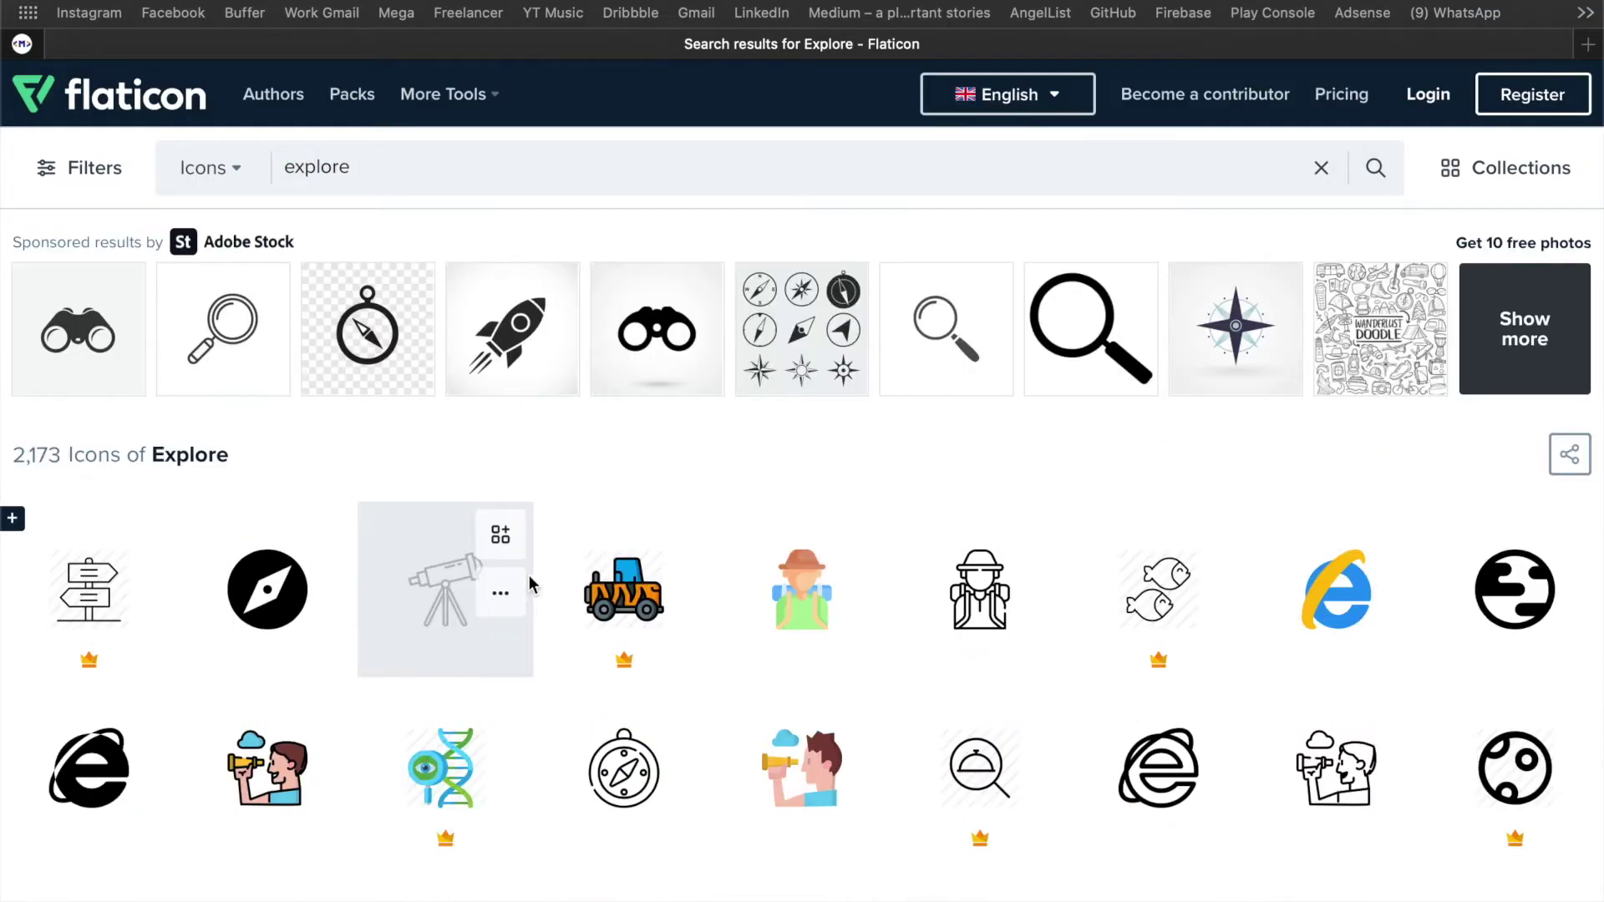
pyautogui.scroll(-2, 529, 575)
pyautogui.click(237, 438)
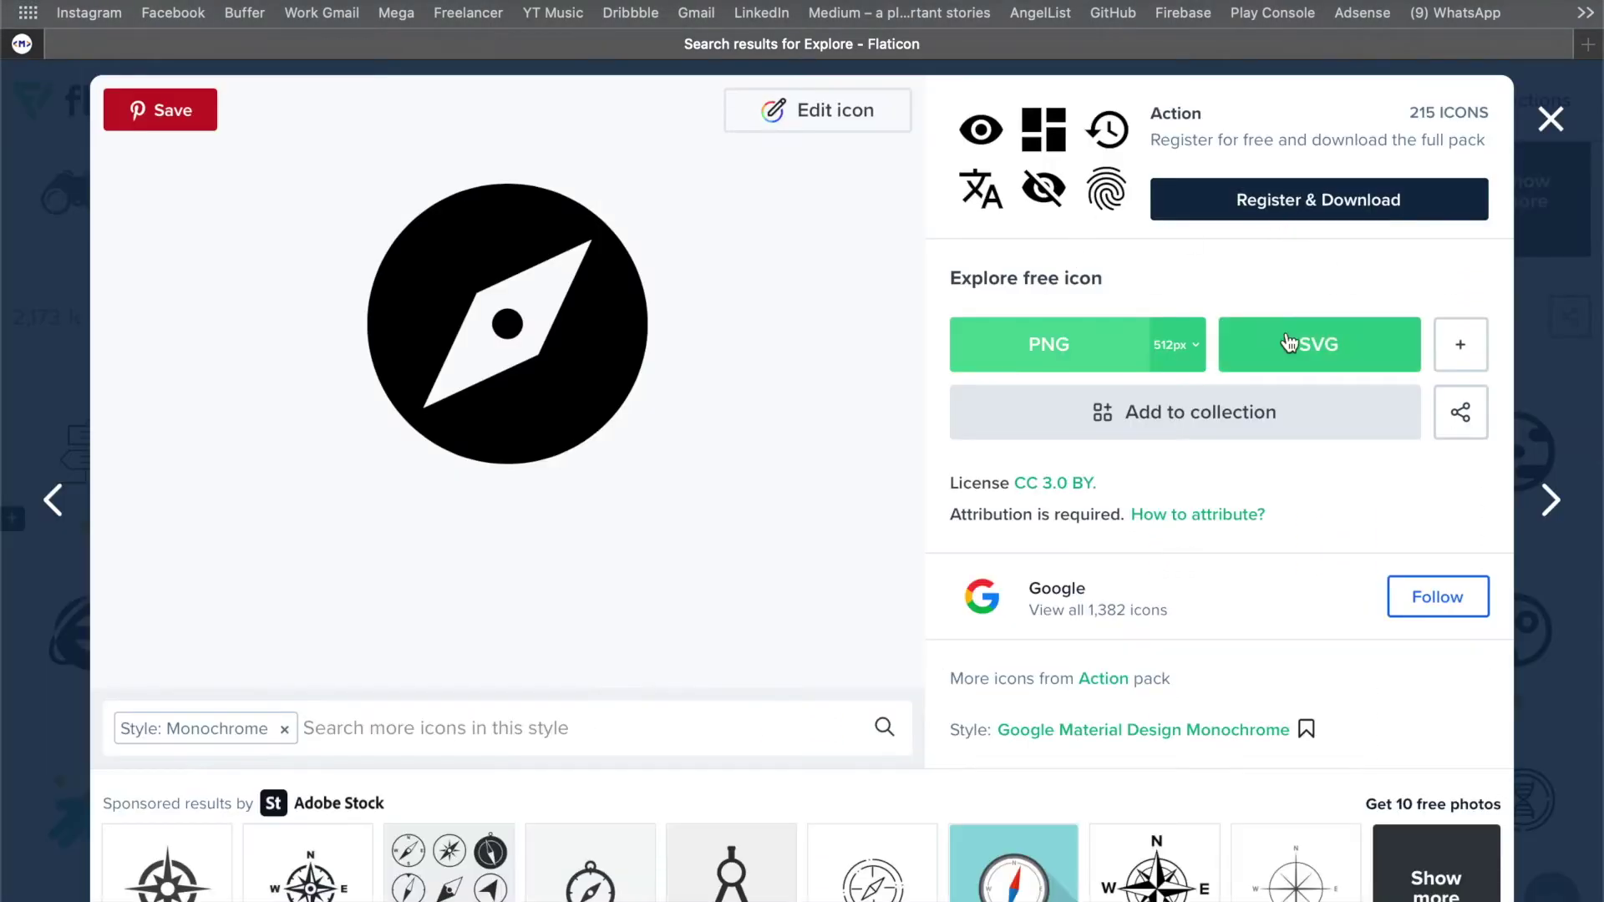
pyautogui.press('Escape')
# - Search for "chat" and download the free solid icon of two overlapping speech bubbles as SVG
pyautogui.write('cha')
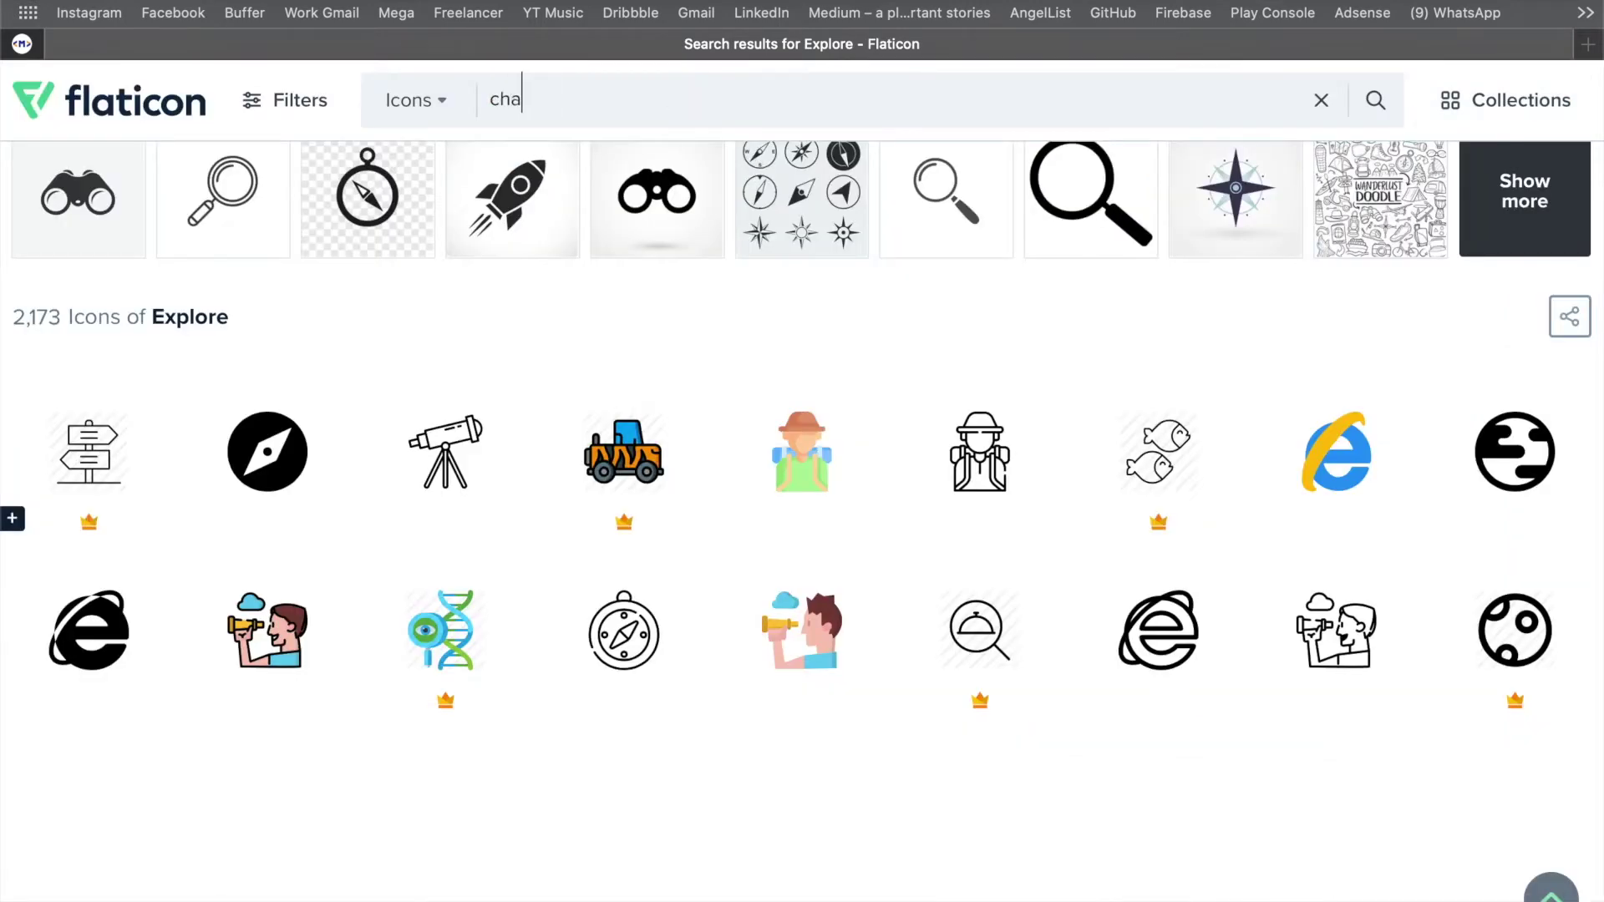
pyautogui.write('t')
pyautogui.click(555, 165)
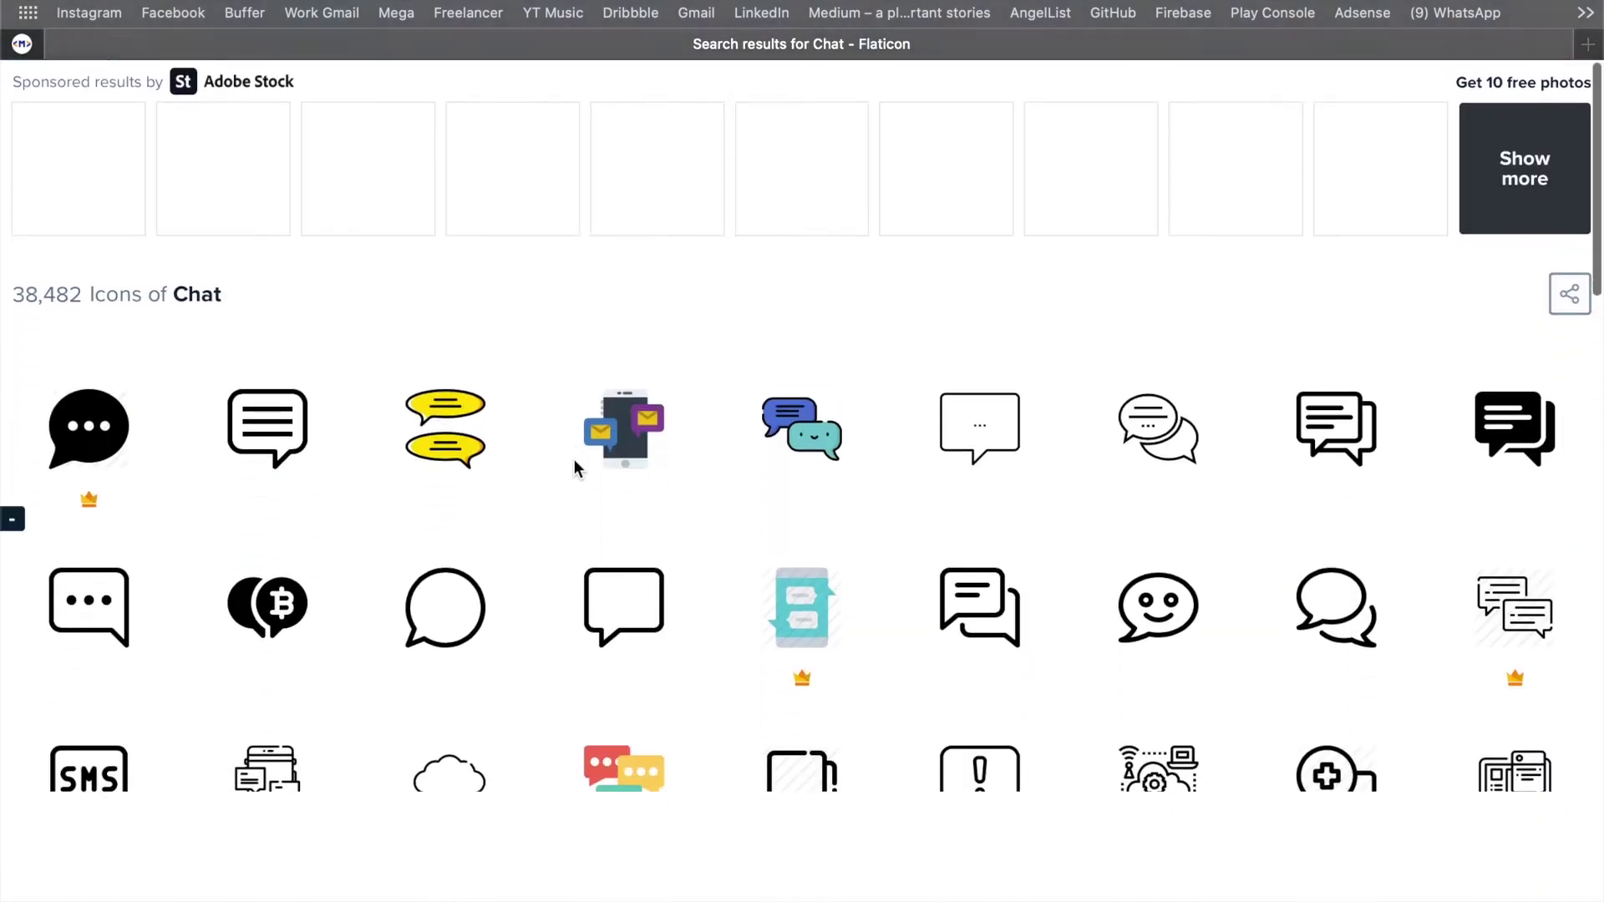
pyautogui.click(1508, 422)
pyautogui.click(1049, 346)
pyautogui.click(1053, 447)
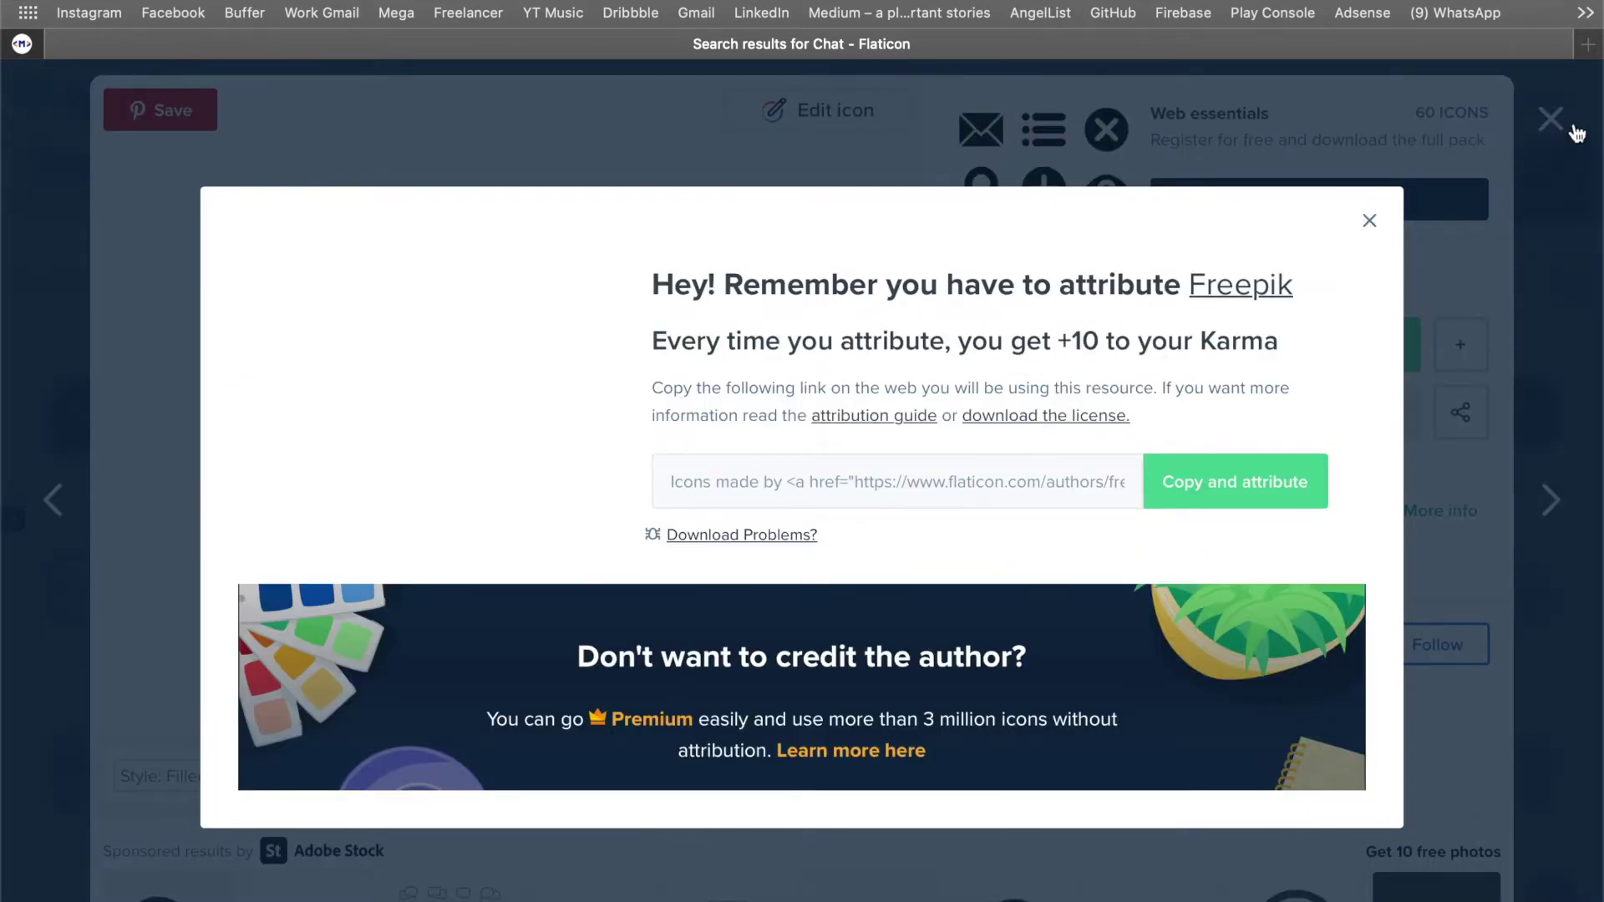
pyautogui.click(1370, 220)
pyautogui.click(1470, 197)
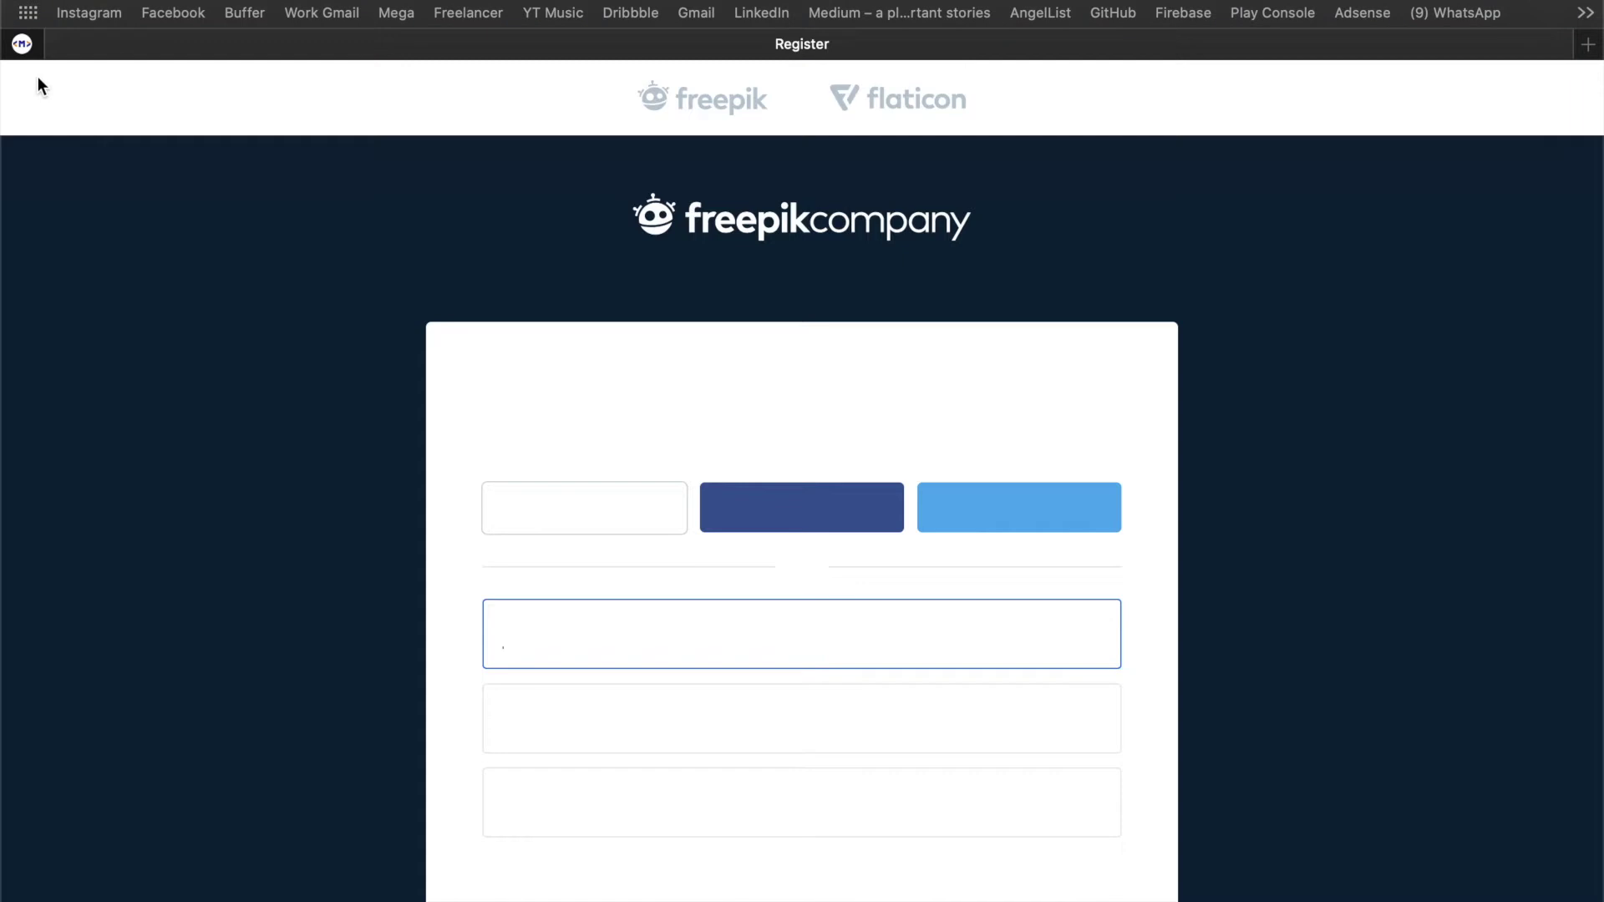
pyautogui.click(134, 2)
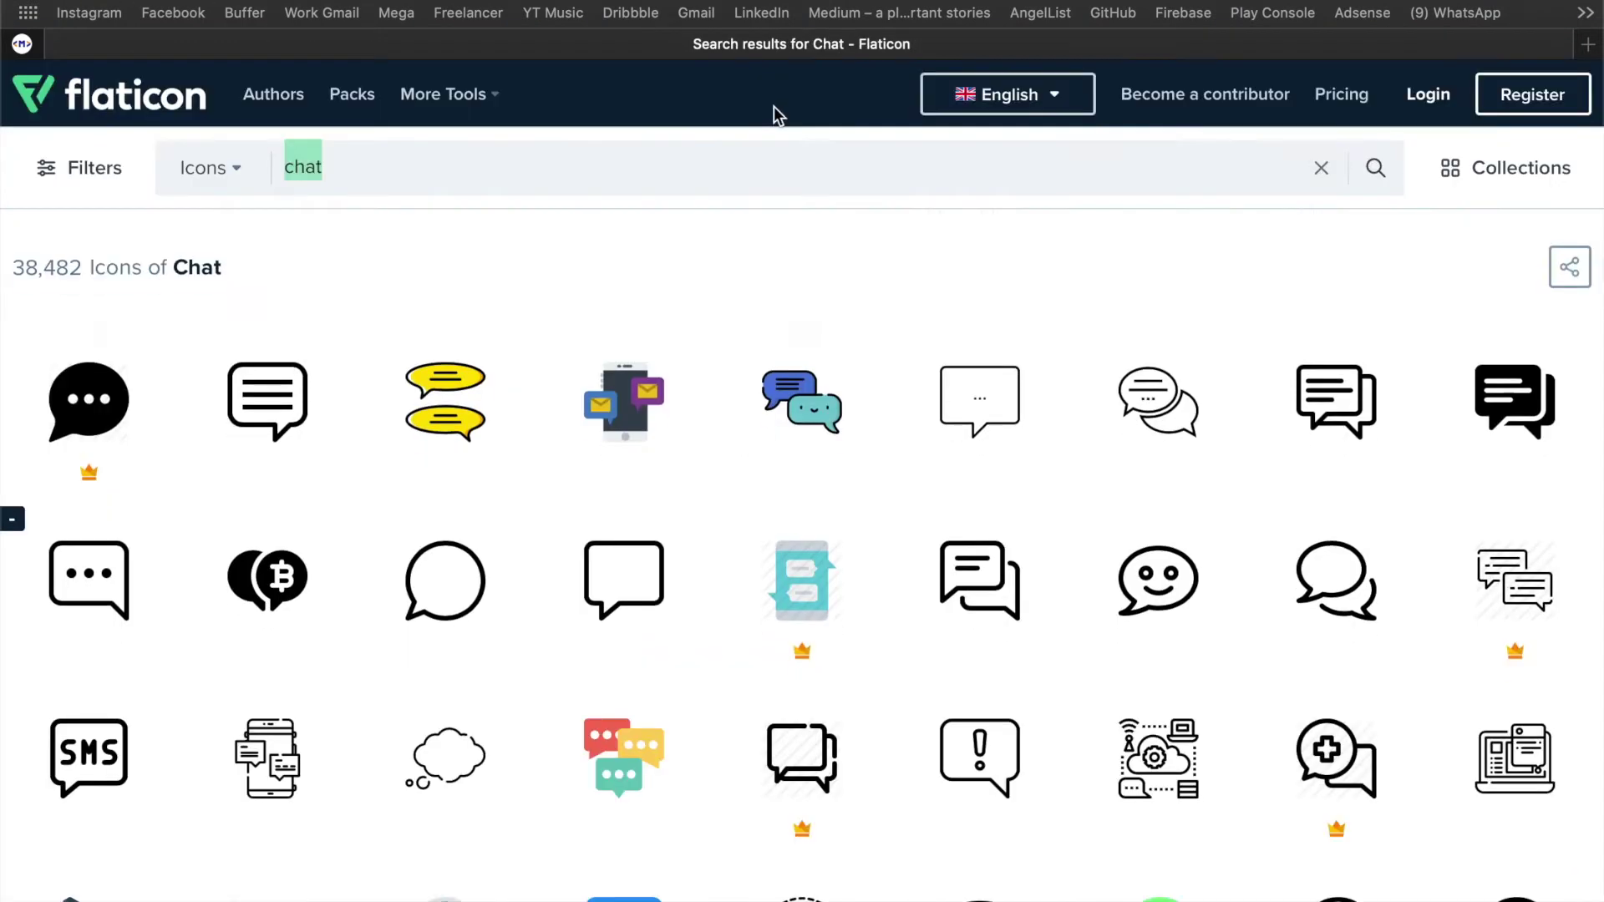
# - Search for "profile" and download the free solid black person silhouette icon as SVG
pyautogui.write('profile')
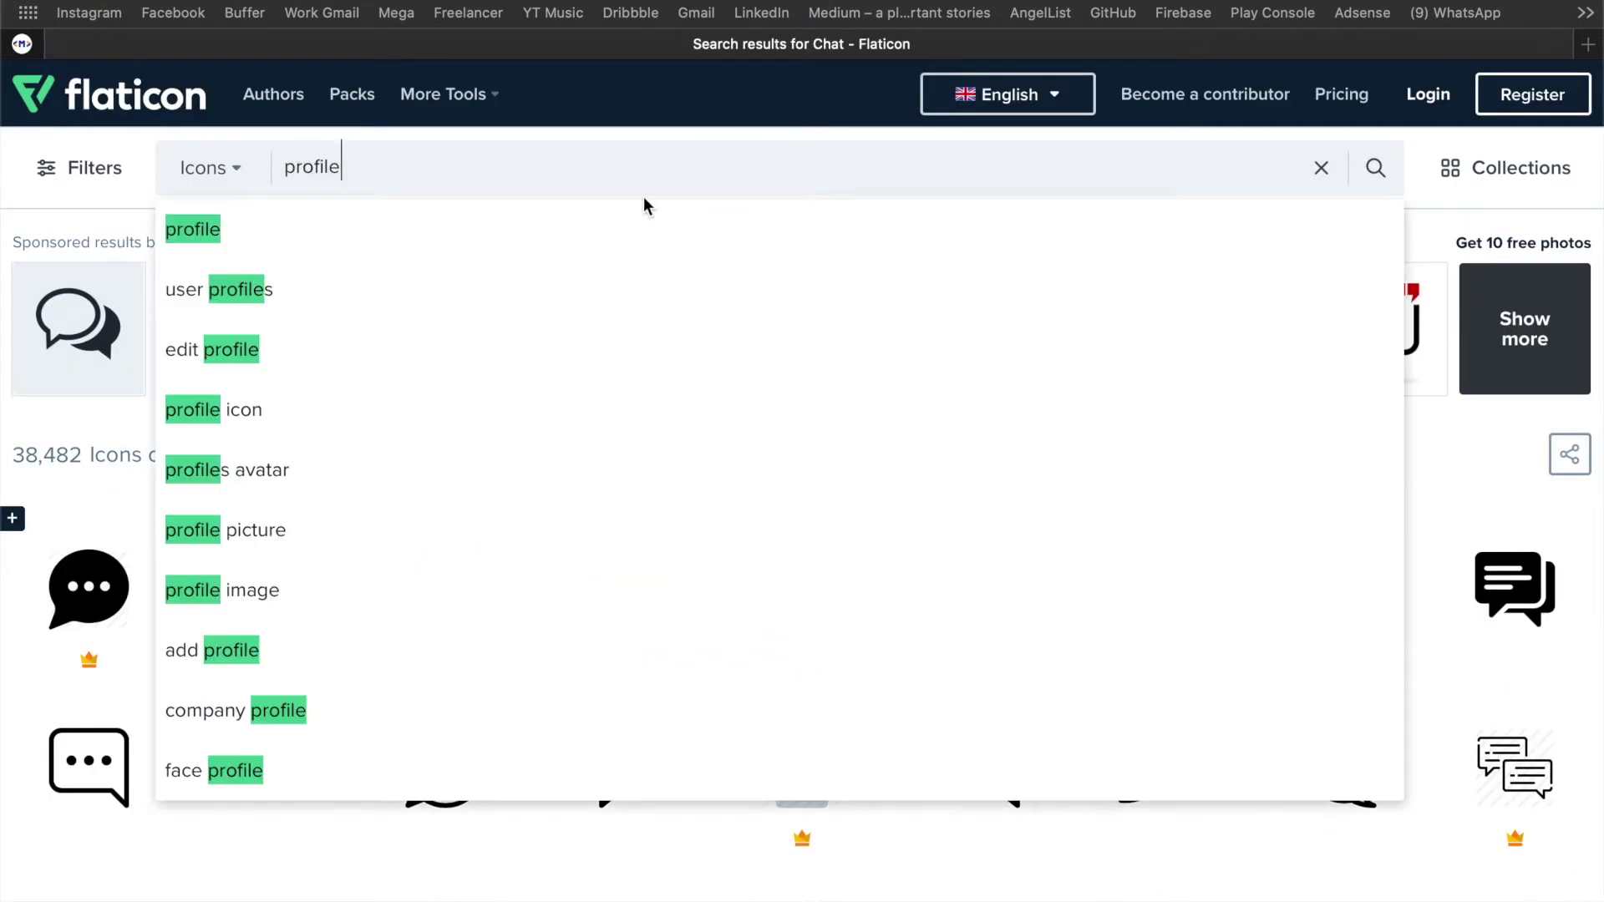
pyautogui.click(634, 209)
pyautogui.scroll(-6, 635, 548)
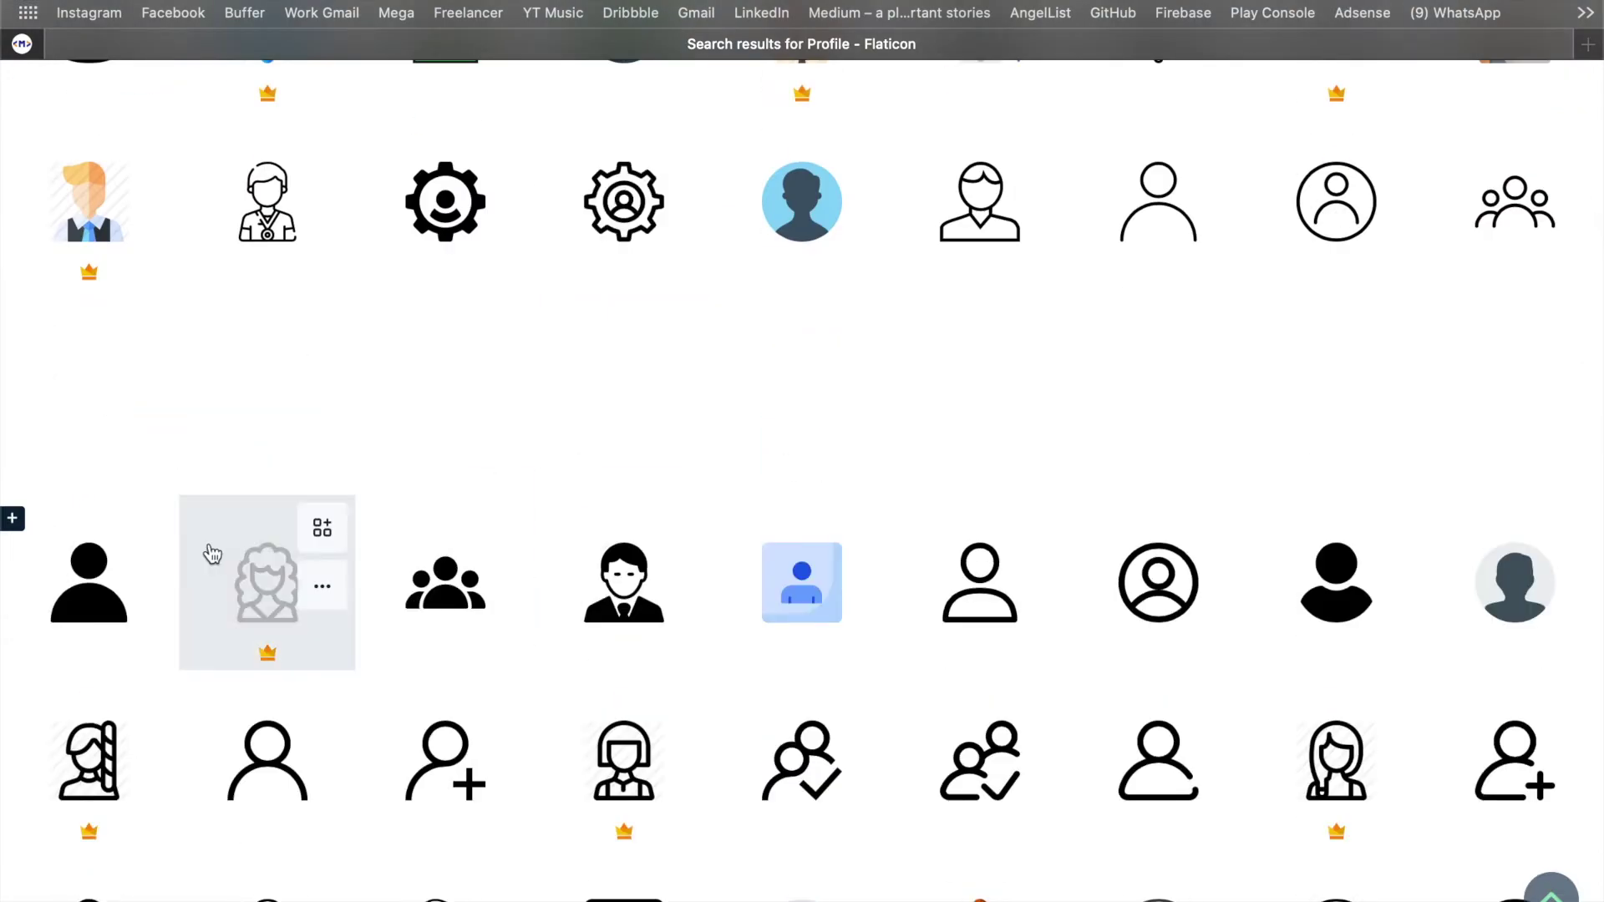
pyautogui.click(92, 575)
pyautogui.click(1318, 342)
pyautogui.click(1039, 429)
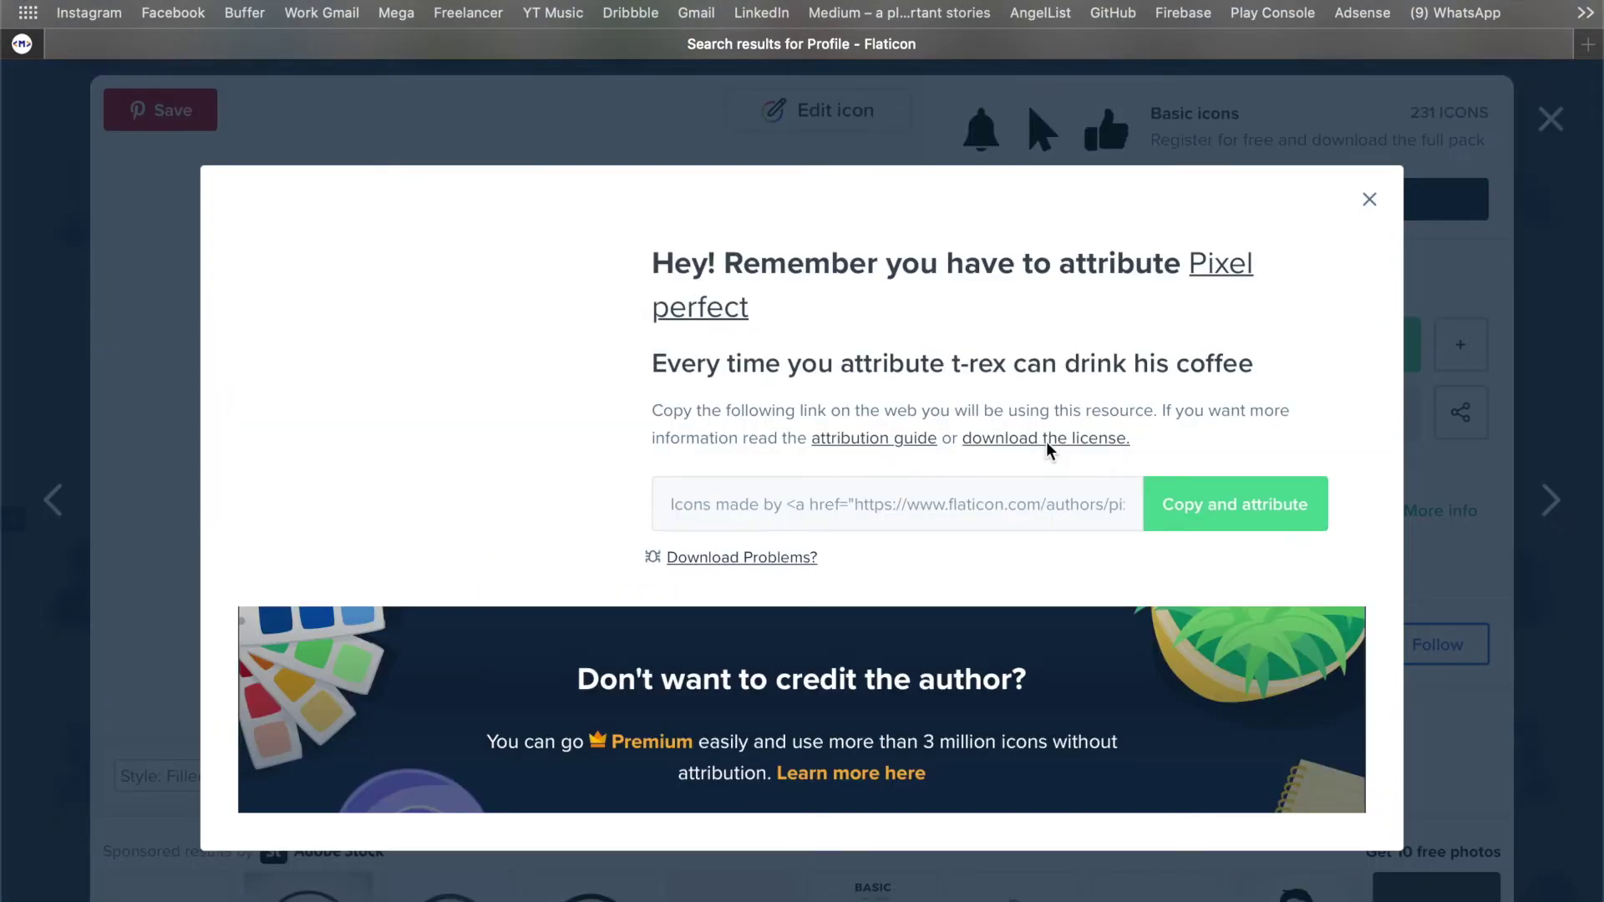
# - Switch back to Adobe XD and place the downloaded house icon on the pasteboard below the artboard
pyautogui.hotkey('ctrl', 'Up')
pyautogui.click(823, 431)
pyautogui.moveTo(956, 886)
pyautogui.click(1036, 881)
pyautogui.moveTo(976, 516); pyautogui.dragTo(681, 636)
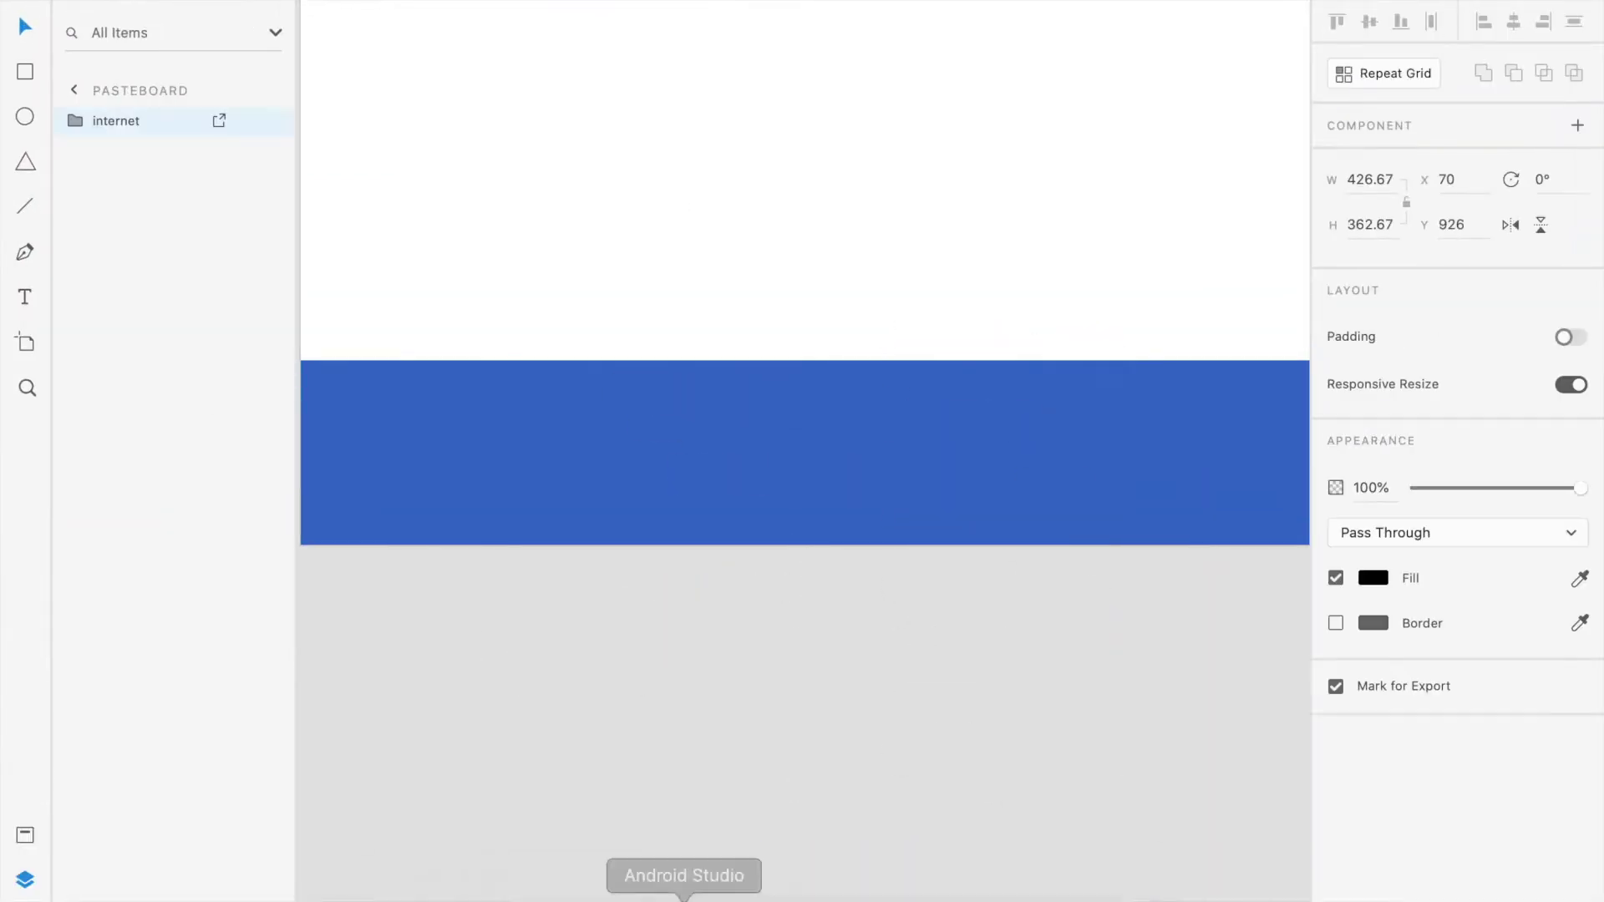
pyautogui.scroll(-5, 1045, 631)
pyautogui.scroll(-4, 1102, 575)
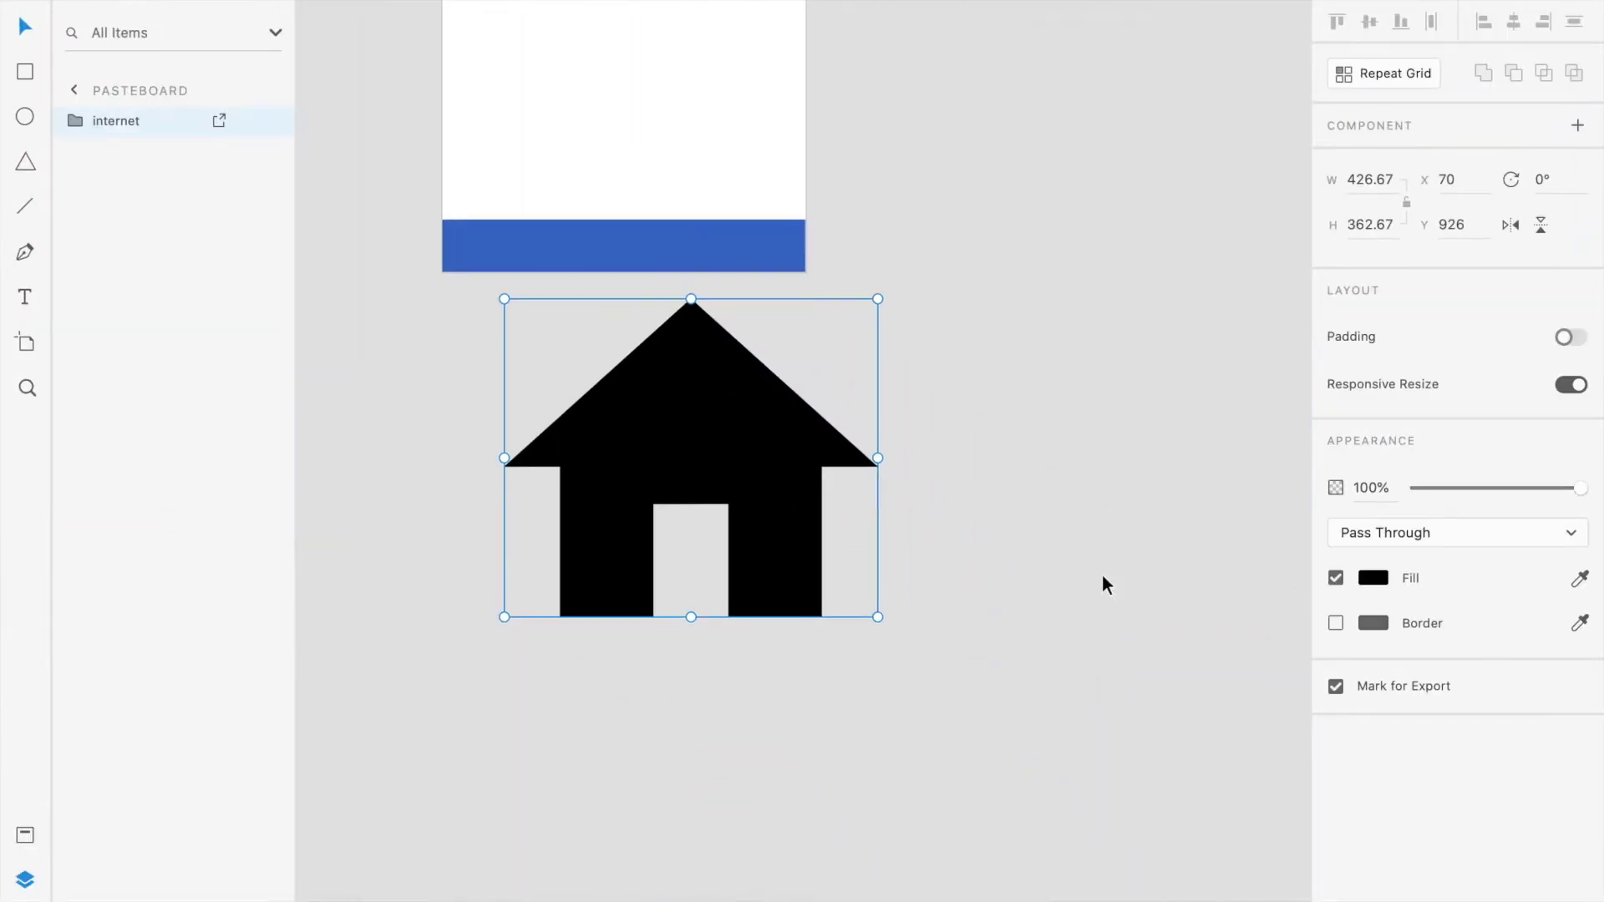
# - Import the downloaded search, chat and user icons onto the pasteboard around the house icon
pyautogui.click(1010, 870)
pyautogui.moveTo(1019, 599); pyautogui.dragTo(652, 688)
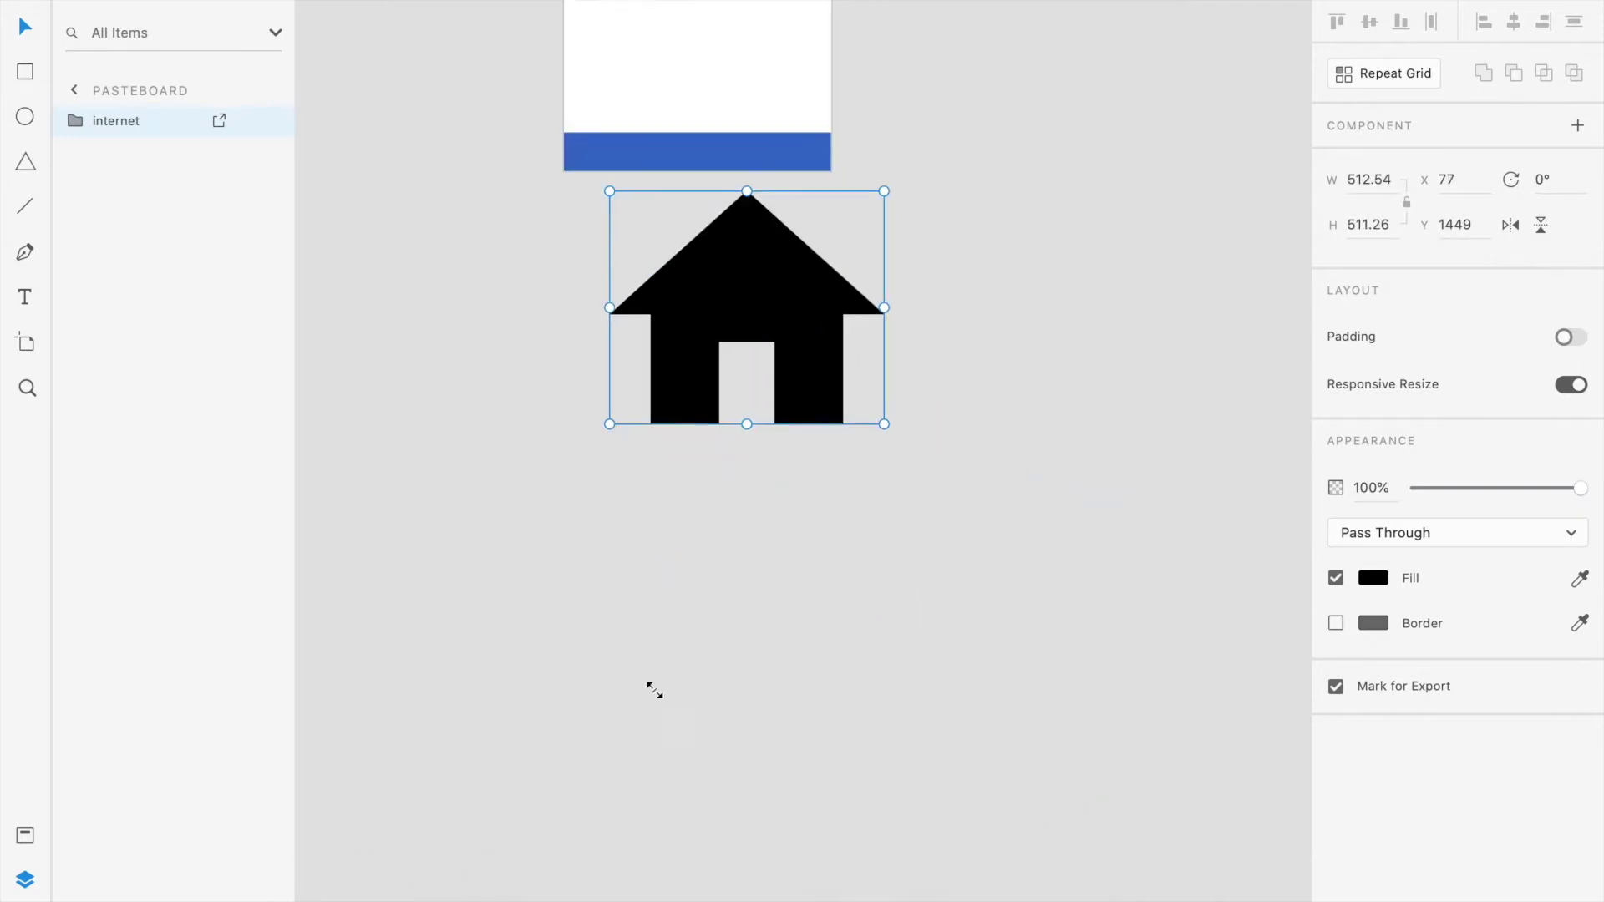
pyautogui.click(1013, 876)
pyautogui.moveTo(1039, 678); pyautogui.dragTo(1095, 129)
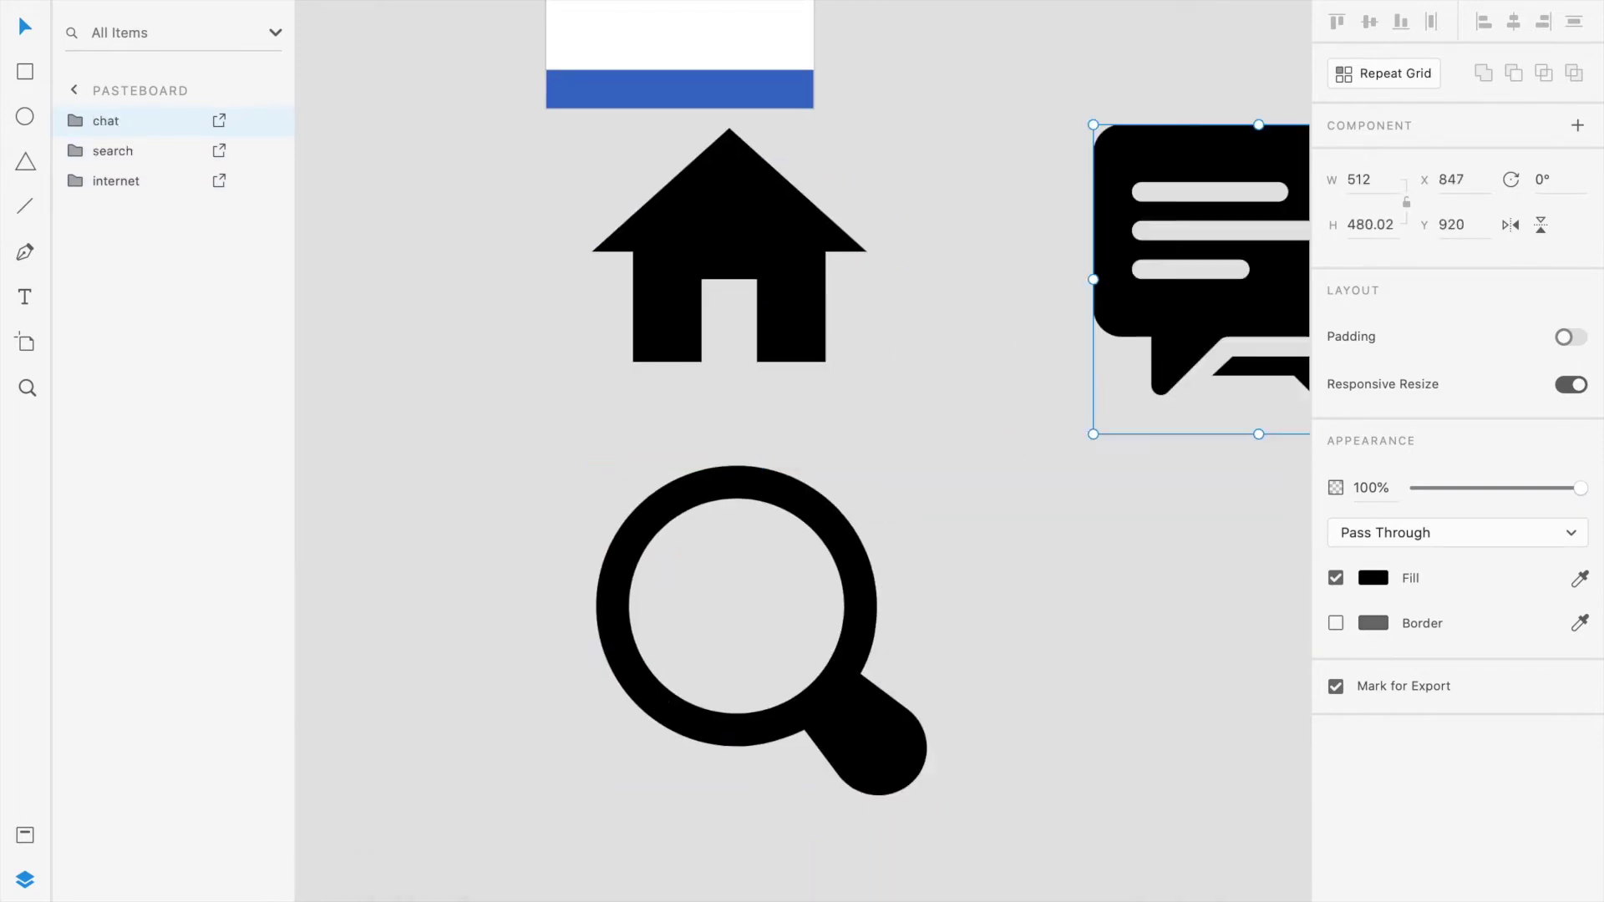
pyautogui.click(1014, 874)
pyautogui.moveTo(1057, 791); pyautogui.dragTo(1105, 647)
pyautogui.scroll(-3, 1104, 647)
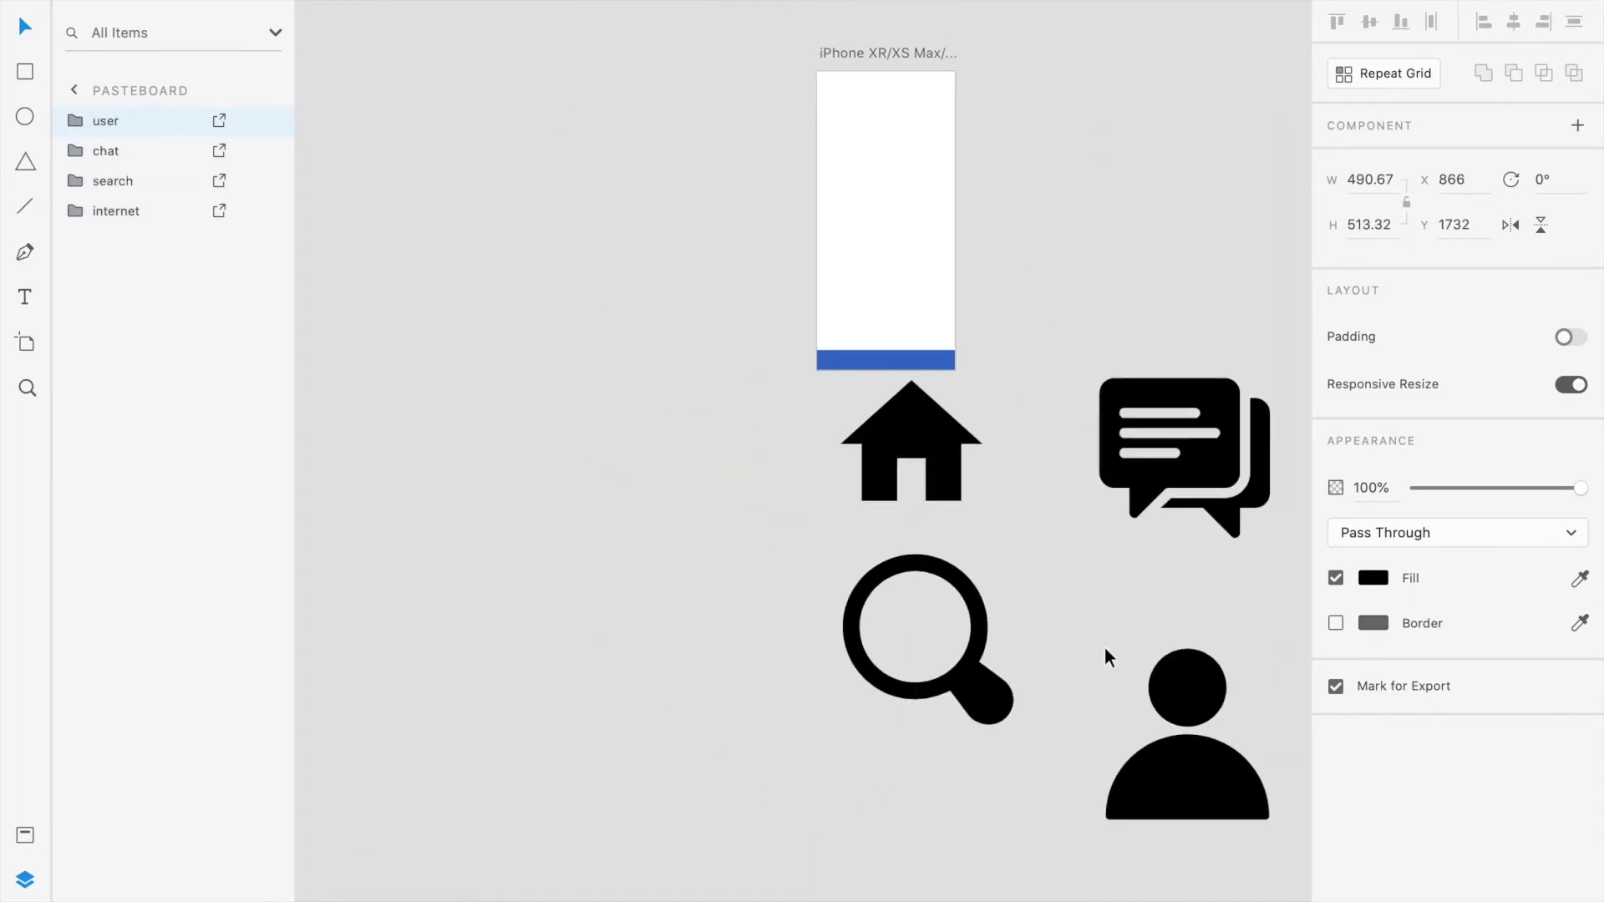
# - Scale the house icon down to about 94 × 80, and shrink the search, chat and user icons together to a similar size
pyautogui.hscroll(3, 1105, 647)
pyautogui.click(821, 489)
pyautogui.moveTo(826, 507); pyautogui.dragTo(728, 413)
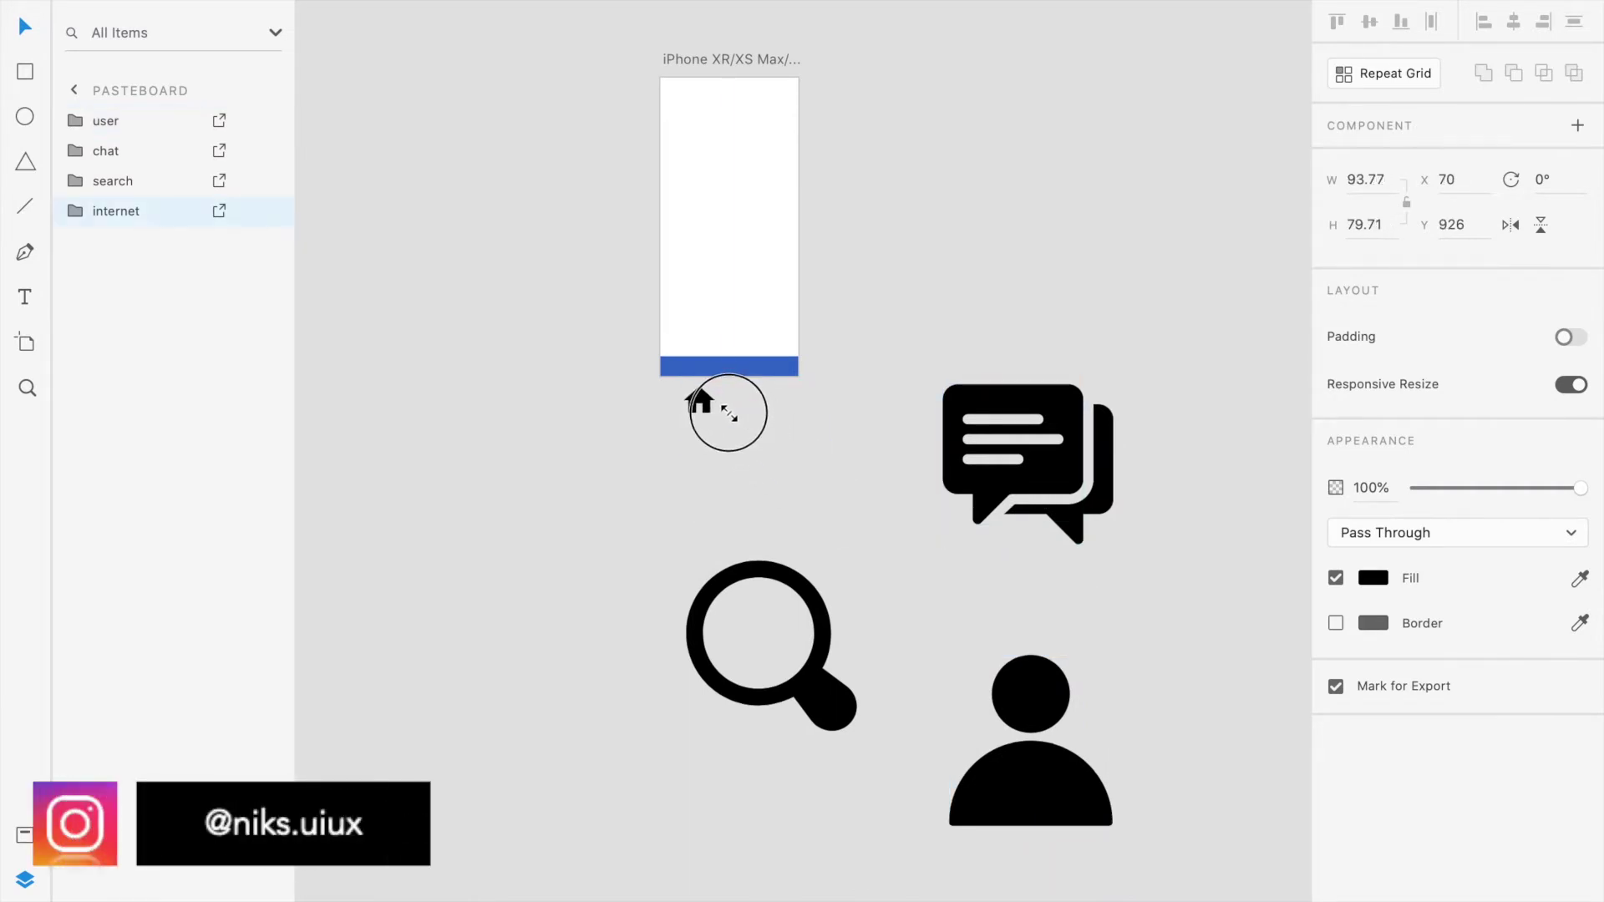
pyautogui.moveTo(1198, 474); pyautogui.dragTo(746, 899)
pyautogui.moveTo(1111, 824); pyautogui.dragTo(744, 430)
pyautogui.scroll(5, 749, 431)
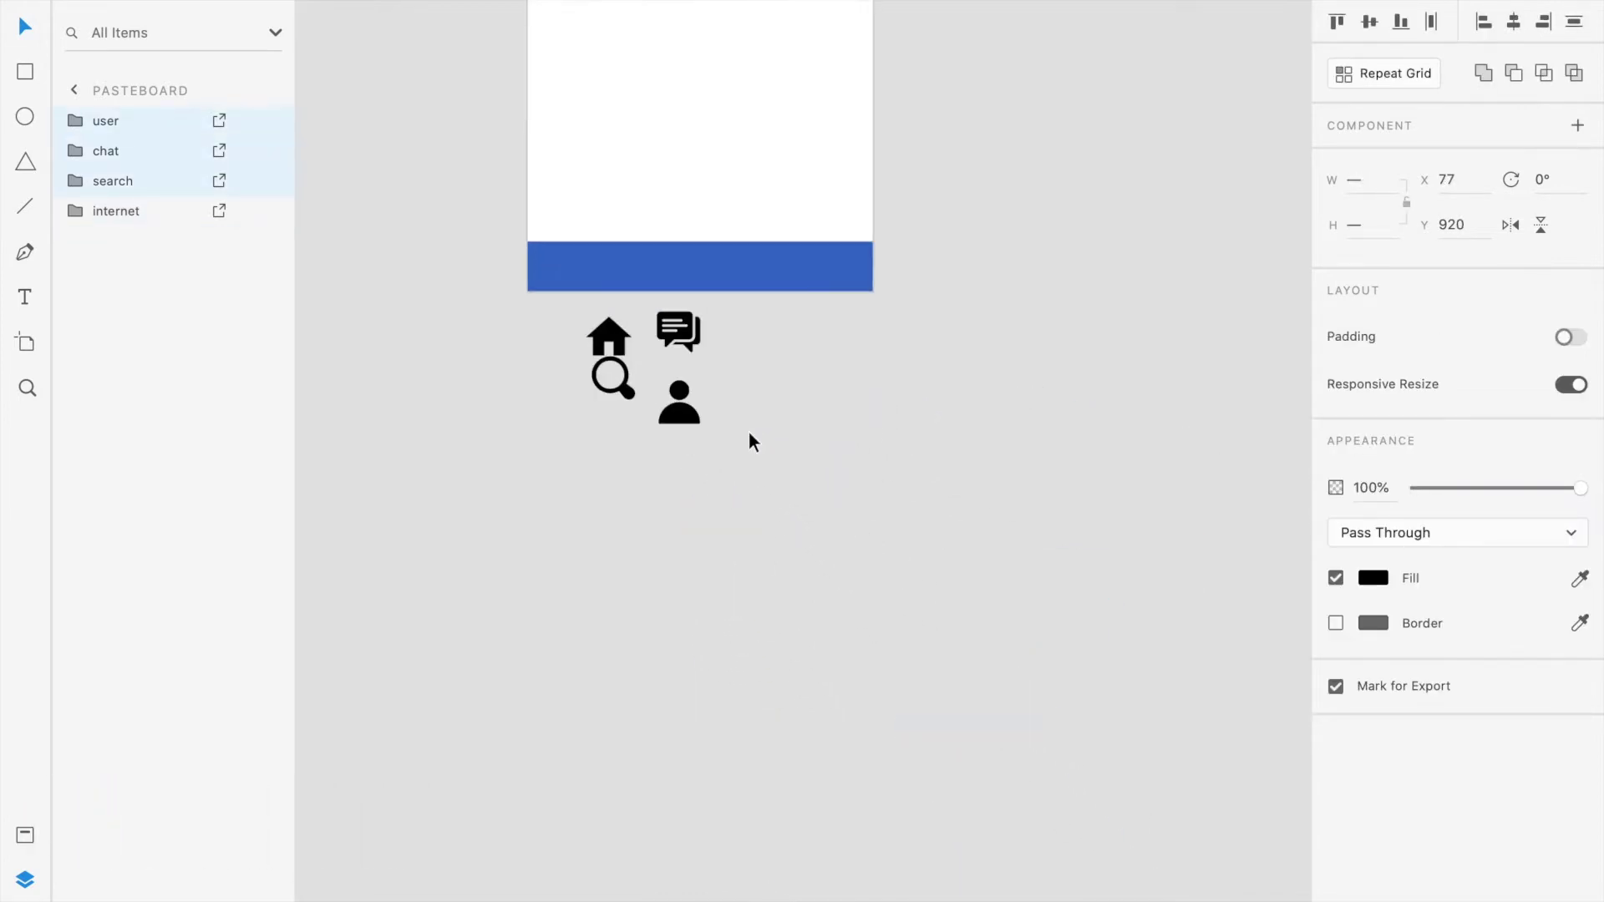
# - Arrange the house, search, chat and user icons in a single row, evenly distributed horizontally and aligned to their vertical middles
pyautogui.click(582, 351)
pyautogui.keyDown('shift'); pyautogui.click(735, 334); pyautogui.keyUp('shift')
pyautogui.keyDown('shift'); pyautogui.click(608, 459); pyautogui.keyUp('shift')
pyautogui.keyDown('shift'); pyautogui.click(737, 475); pyautogui.keyUp('shift')
pyautogui.click(1432, 23)
pyautogui.moveTo(783, 415); pyautogui.dragTo(1070, 409)
pyautogui.click(1371, 23)
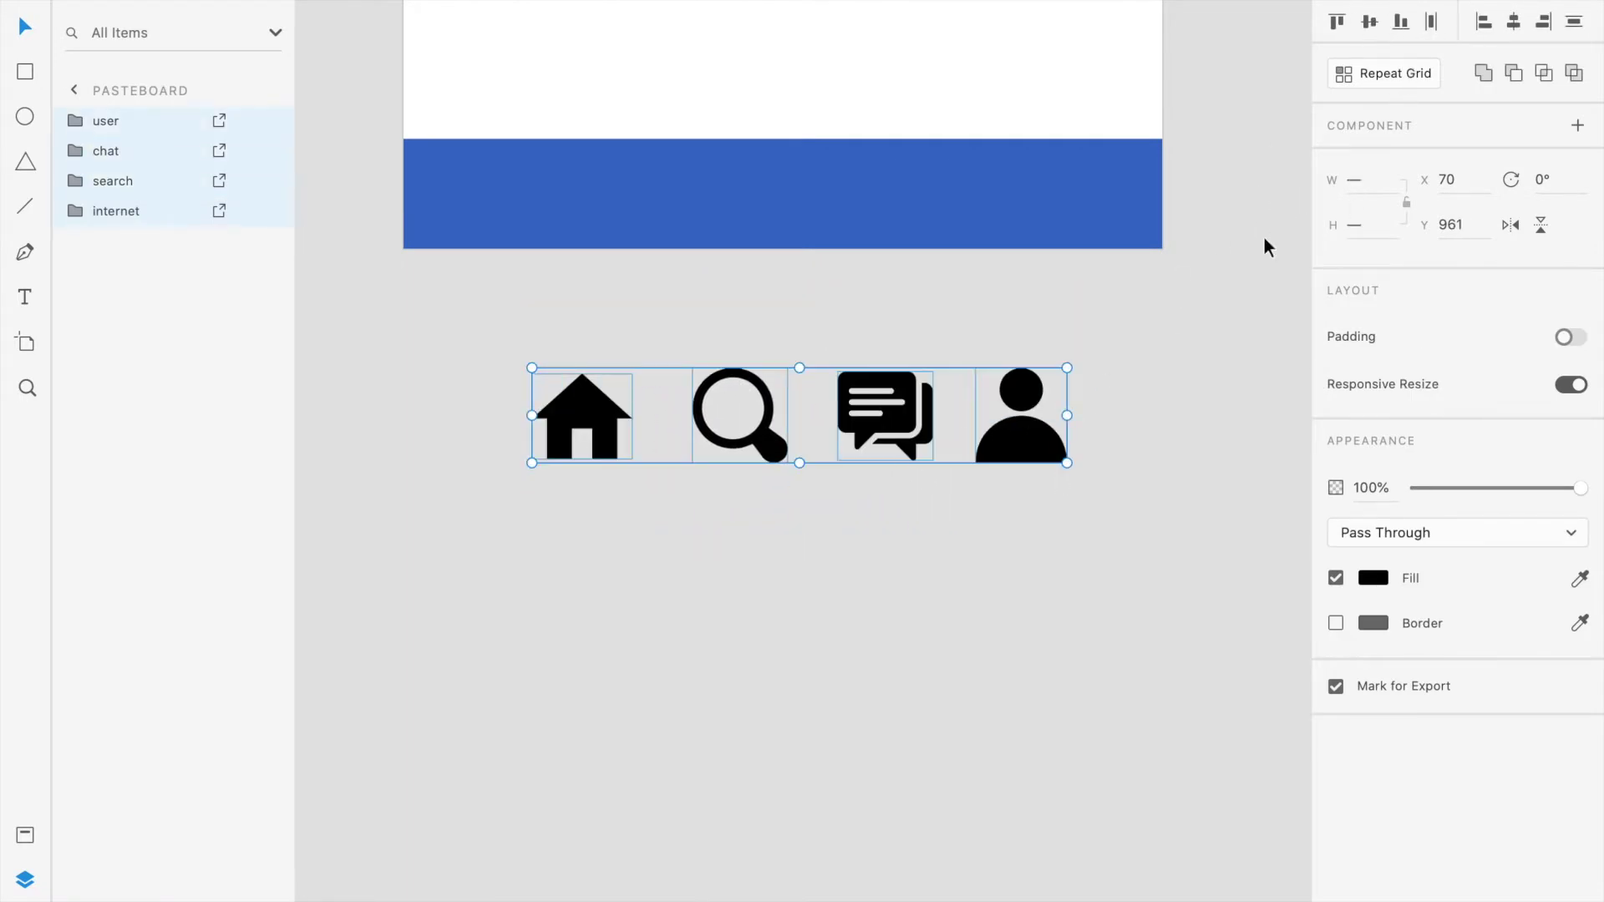
# - Scale the four icons down together until the house icon is about 39 × 33, and compare the icon sizes
pyautogui.moveTo(1068, 464); pyautogui.dragTo(978, 435)
pyautogui.click(1049, 372)
pyautogui.scroll(2, 1051, 373)
pyautogui.click(673, 511)
pyautogui.click(781, 535)
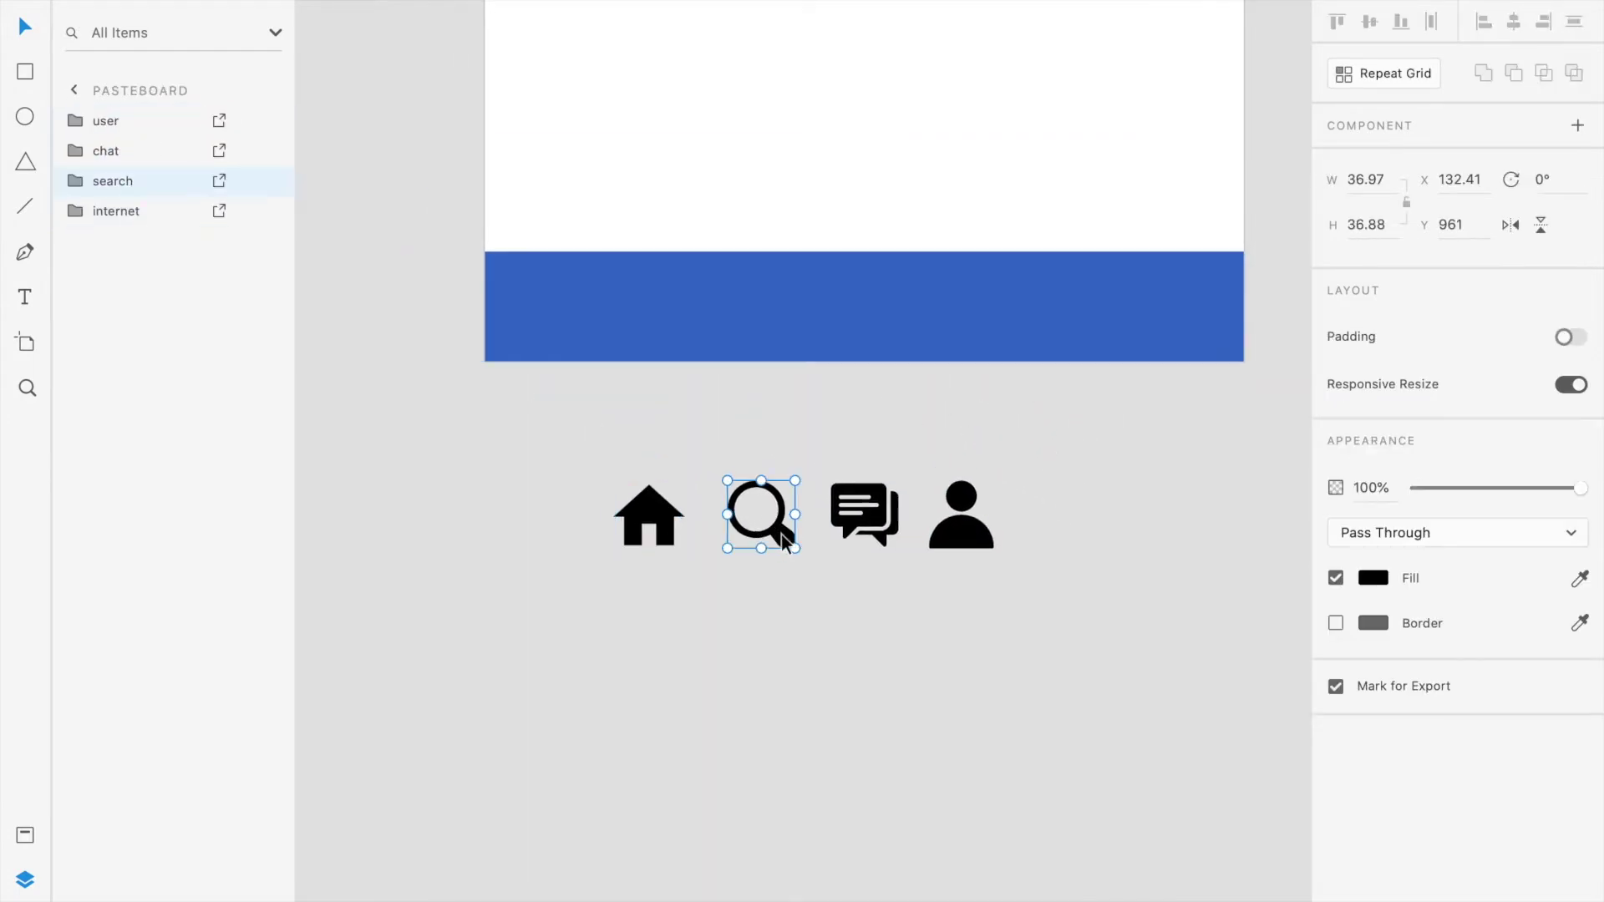
pyautogui.click(702, 537)
pyautogui.click(675, 528)
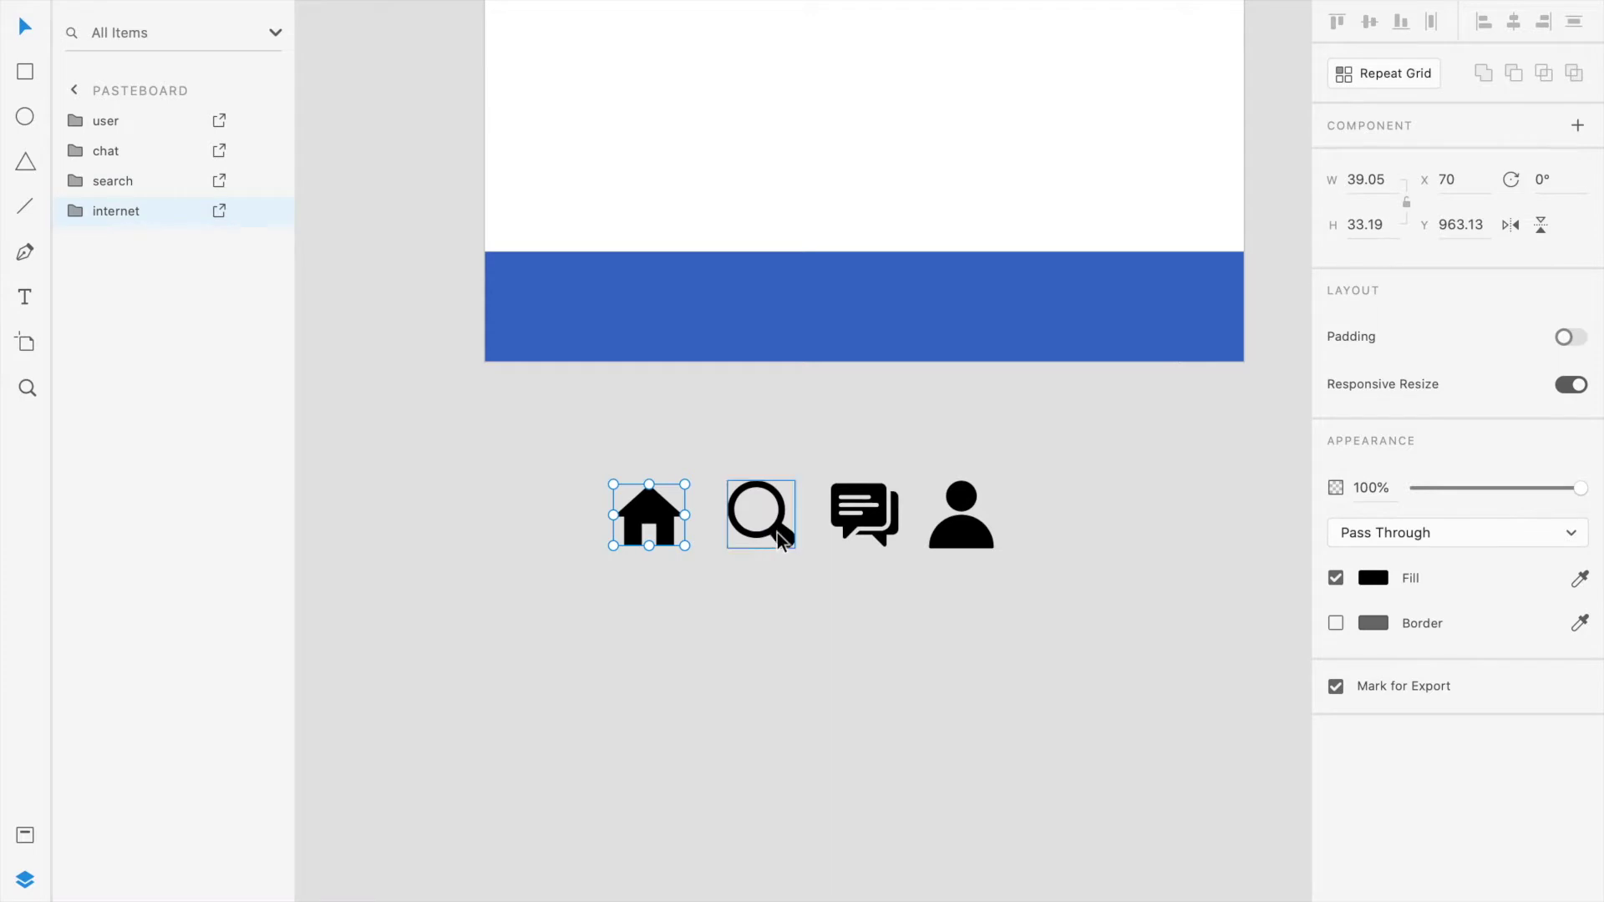
pyautogui.moveTo(981, 561); pyautogui.dragTo(725, 520)
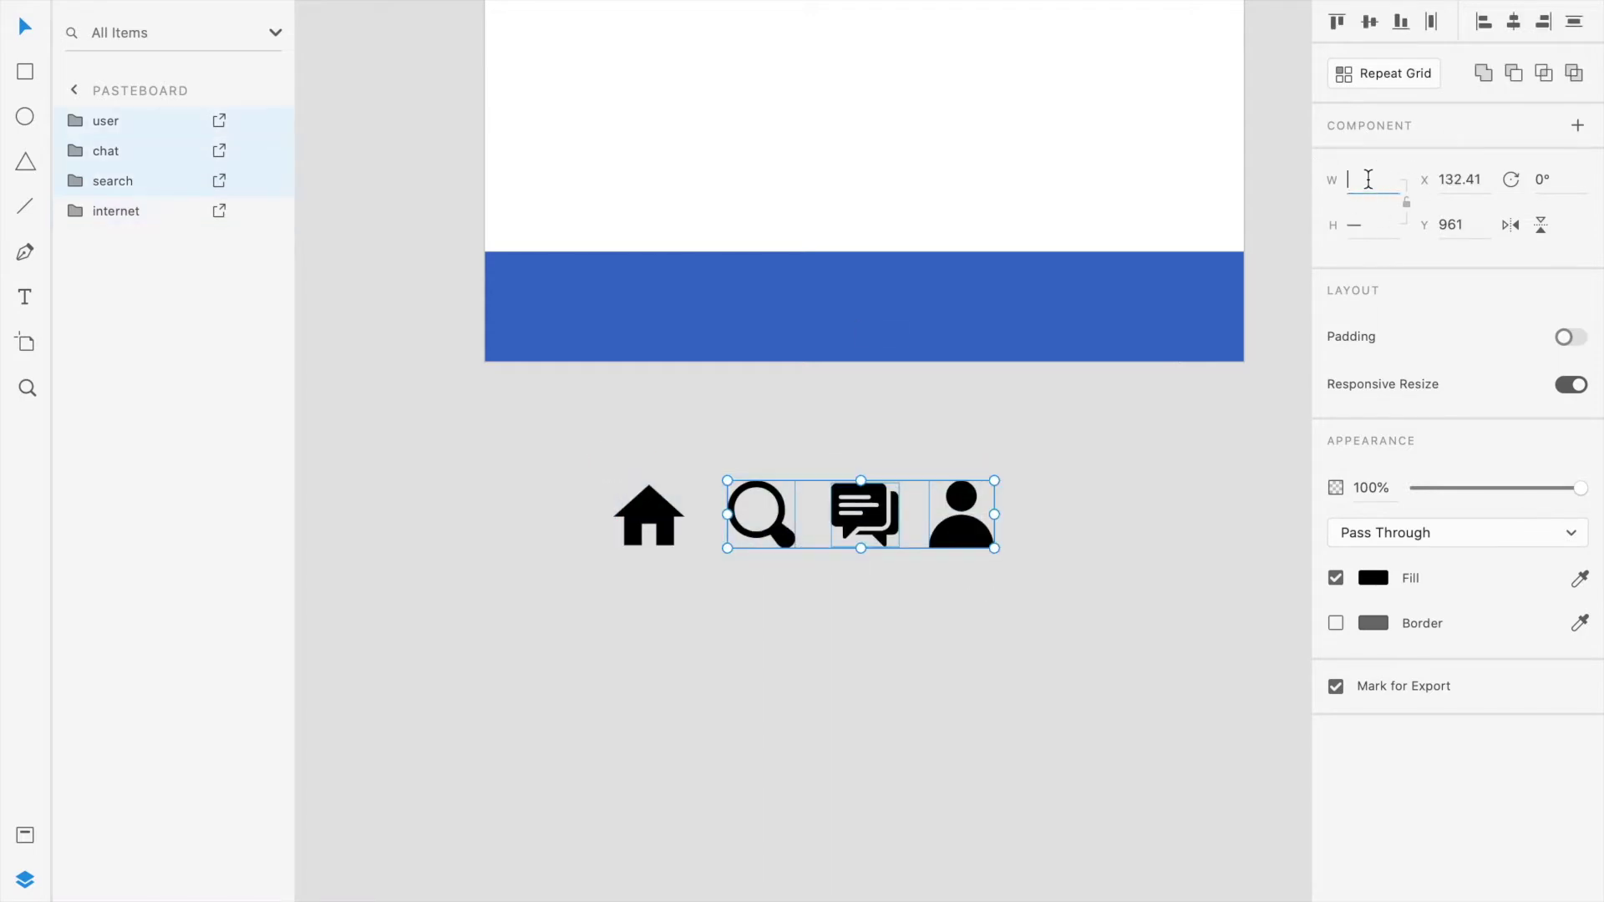
# - Move all four icons onto the start of the blue bar and scale them down together to about half size
pyautogui.moveTo(1003, 592); pyautogui.dragTo(584, 451)
pyautogui.moveTo(640, 524); pyautogui.dragTo(555, 305)
pyautogui.moveTo(1153, 236); pyautogui.dragTo(1051, 297)
# - Change the fill of the four icons to white
pyautogui.click(1379, 662)
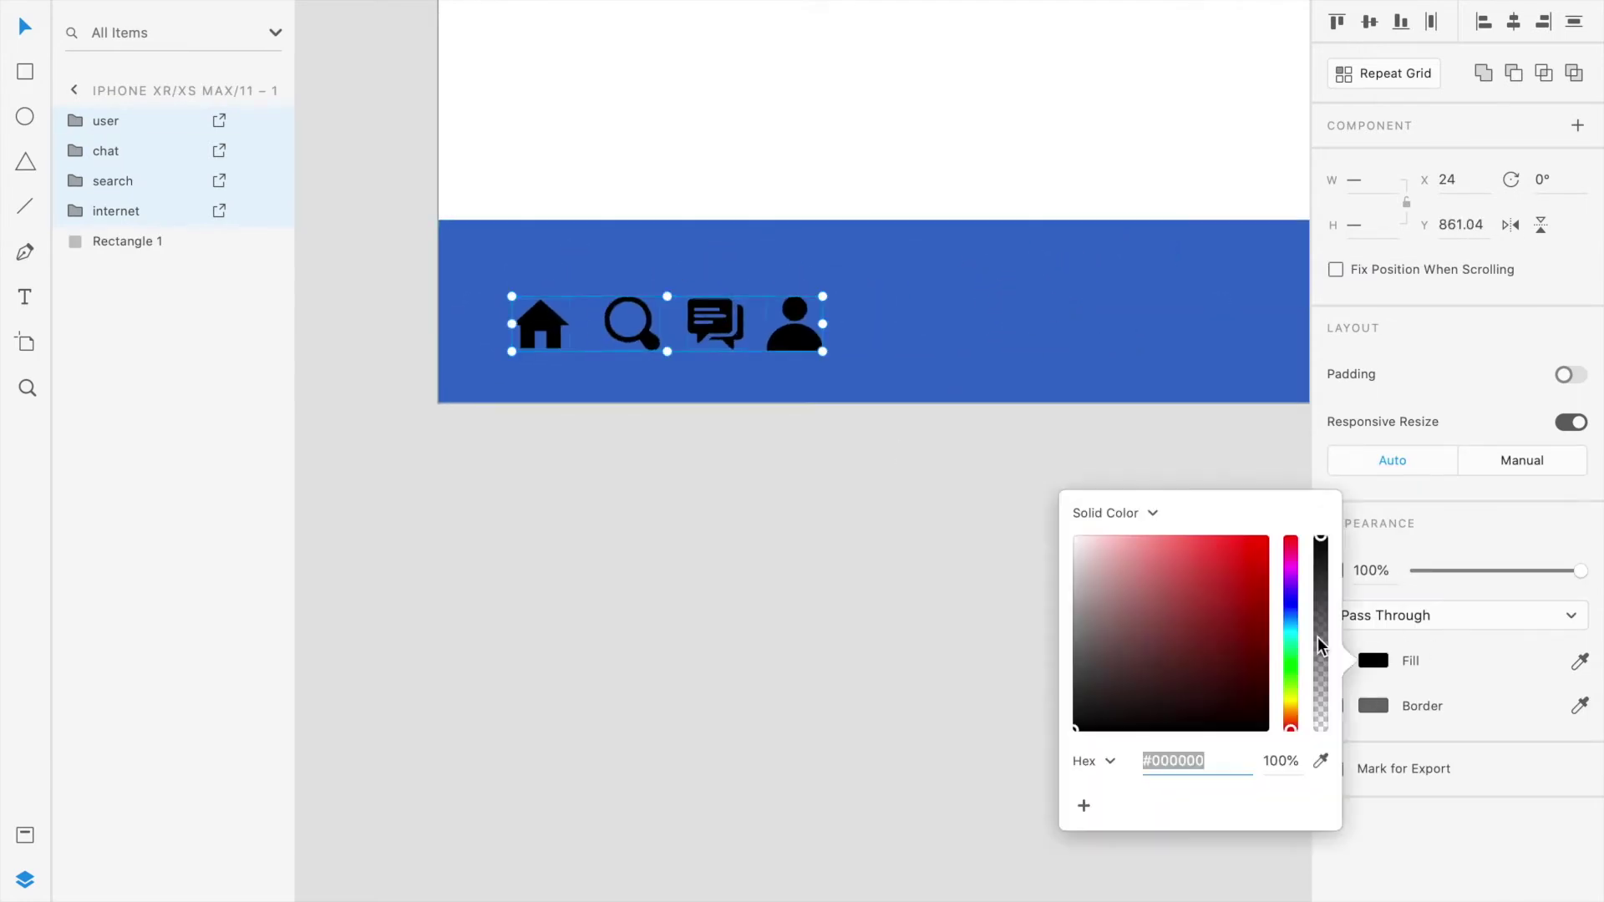
pyautogui.moveTo(1204, 594); pyautogui.dragTo(807, 352)
pyautogui.click(728, 585)
# - Spread the four white icons evenly across the full width of the blue bar and centre them vertically in it
pyautogui.hscroll(3, 732, 576)
pyautogui.moveTo(738, 524); pyautogui.dragTo(384, 327)
pyautogui.scroll(-3, 812, 361)
pyautogui.moveTo(769, 374); pyautogui.dragTo(1152, 383)
pyautogui.scroll(-3, 1093, 395)
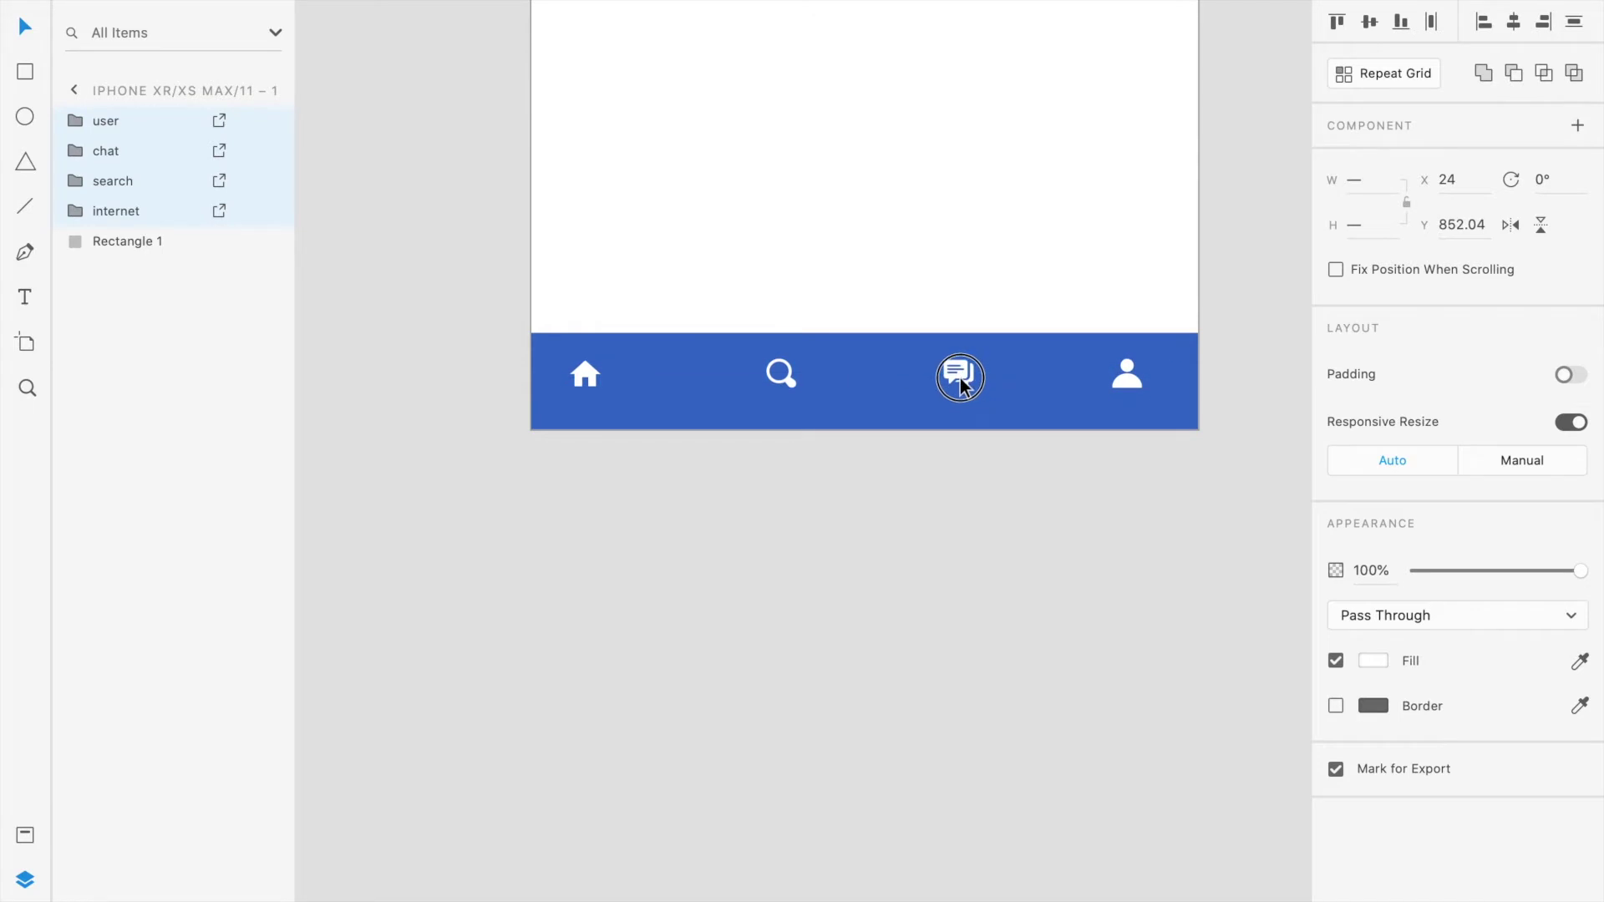
pyautogui.click(658, 445)
# - Draw an 88 × 34 rectangle over the home icon, round its corners to radius 17 and remove its border
pyautogui.scroll(5, 580, 373)
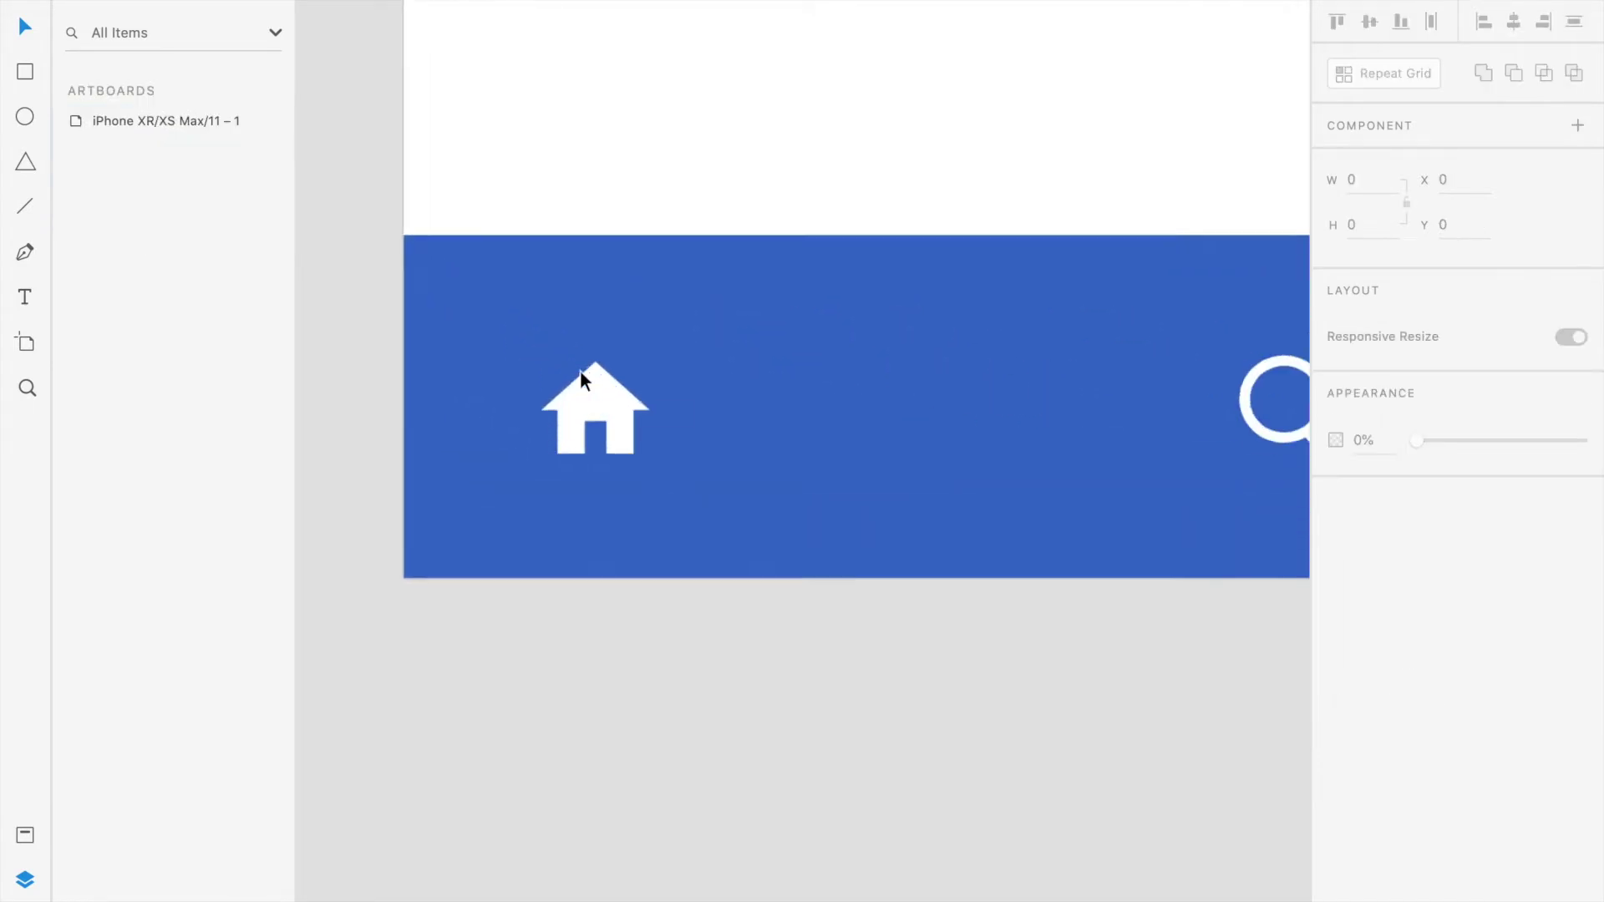
pyautogui.scroll(-8, 580, 372)
pyautogui.scroll(3, 580, 372)
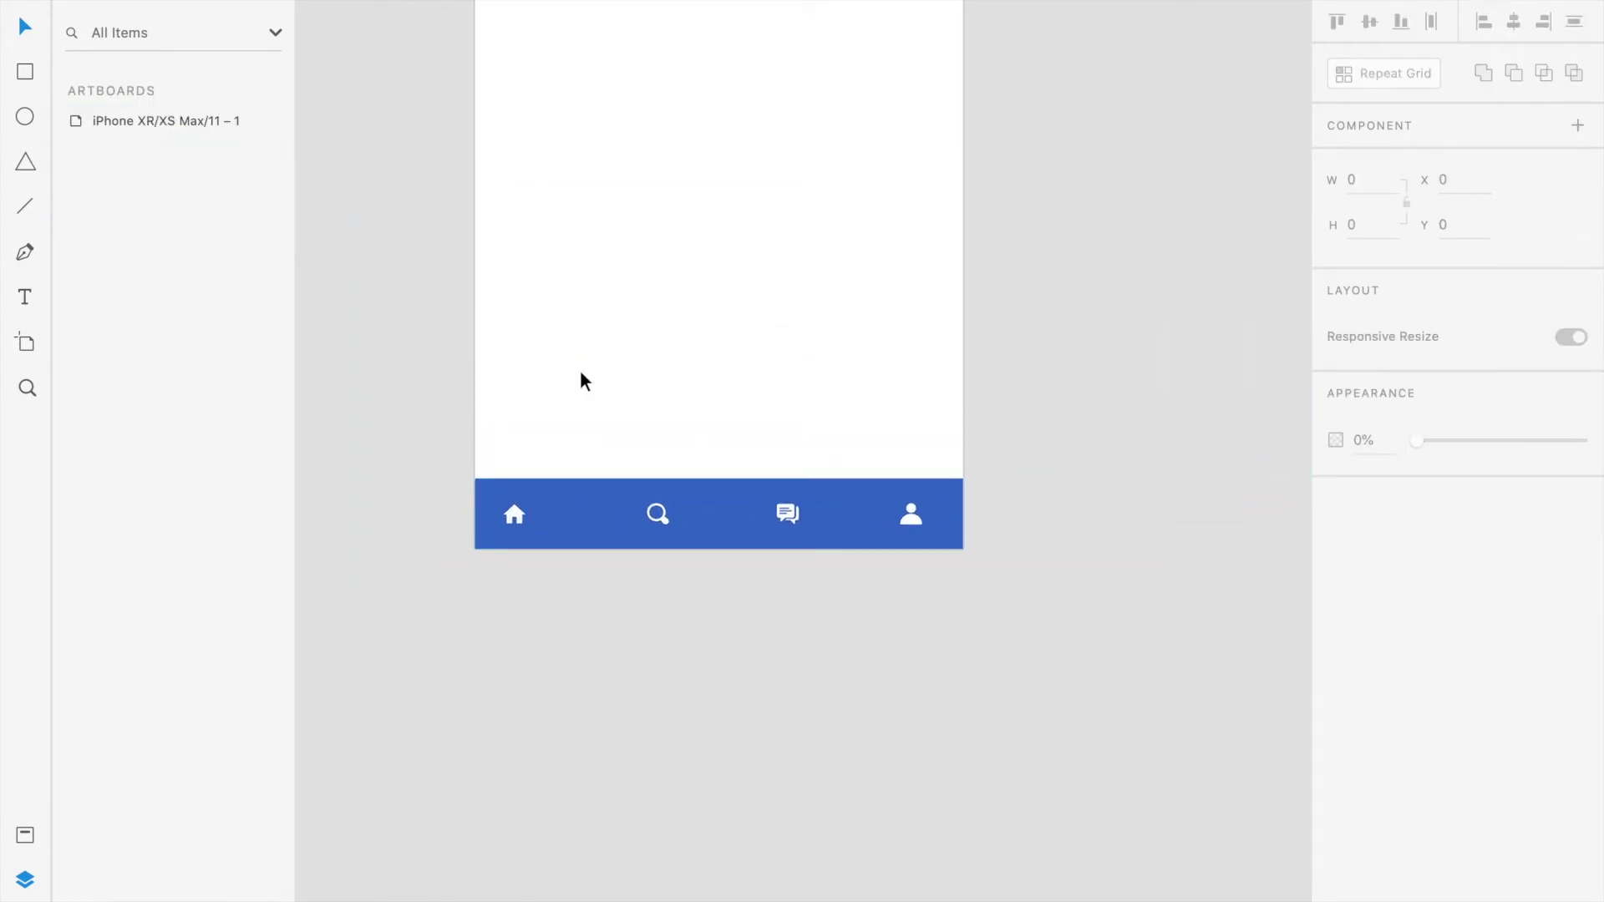
pyautogui.scroll(3, 523, 506)
pyautogui.click(25, 73)
pyautogui.moveTo(394, 473)
pyautogui.mouseDown()
pyautogui.moveTo(621, 578)
pyautogui.moveTo(788, 623)
pyautogui.mouseUp()
pyautogui.moveTo(770, 486); pyautogui.dragTo(719, 535)
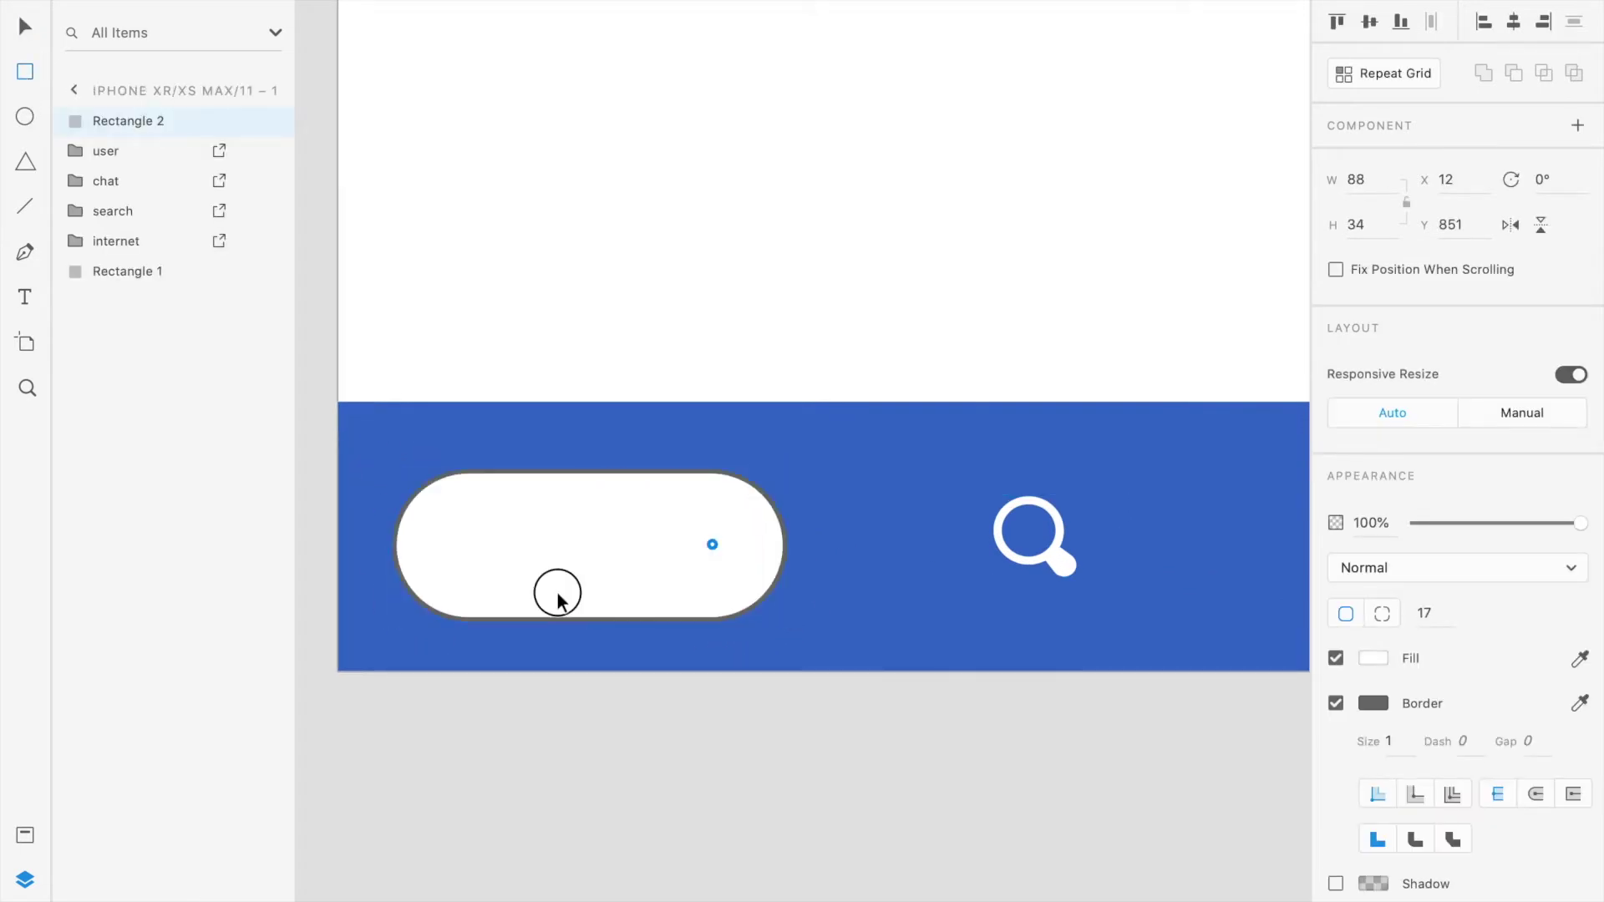
pyautogui.click(1336, 703)
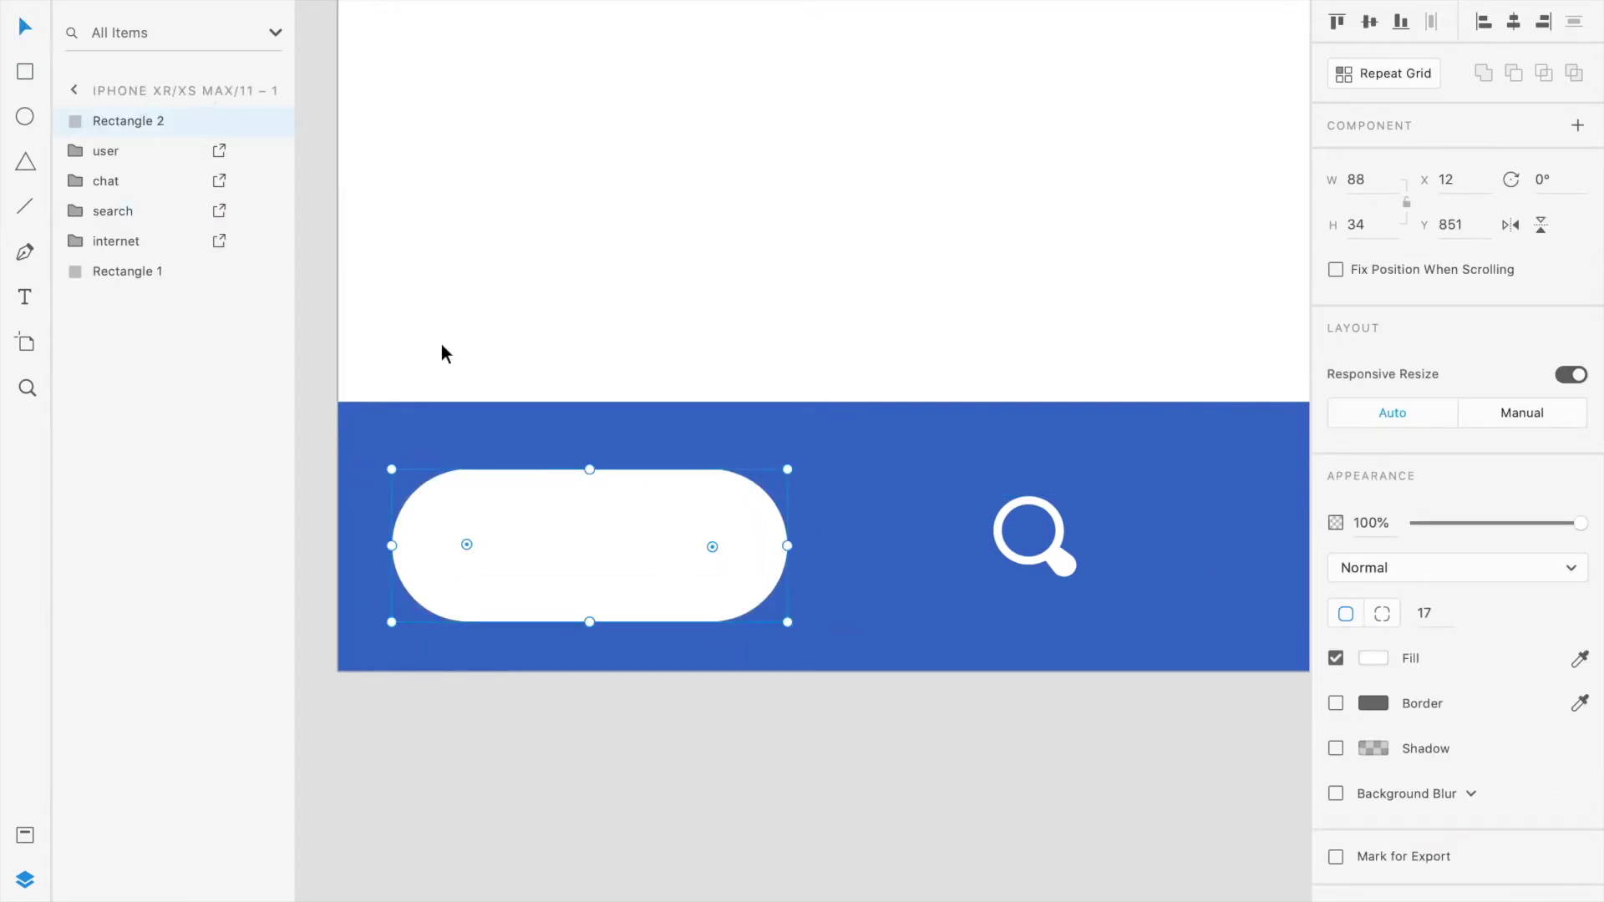
# - Send the white rounded rectangle backward in the layer order, behind the icons and the blue bar
pyautogui.rightClick(684, 545)
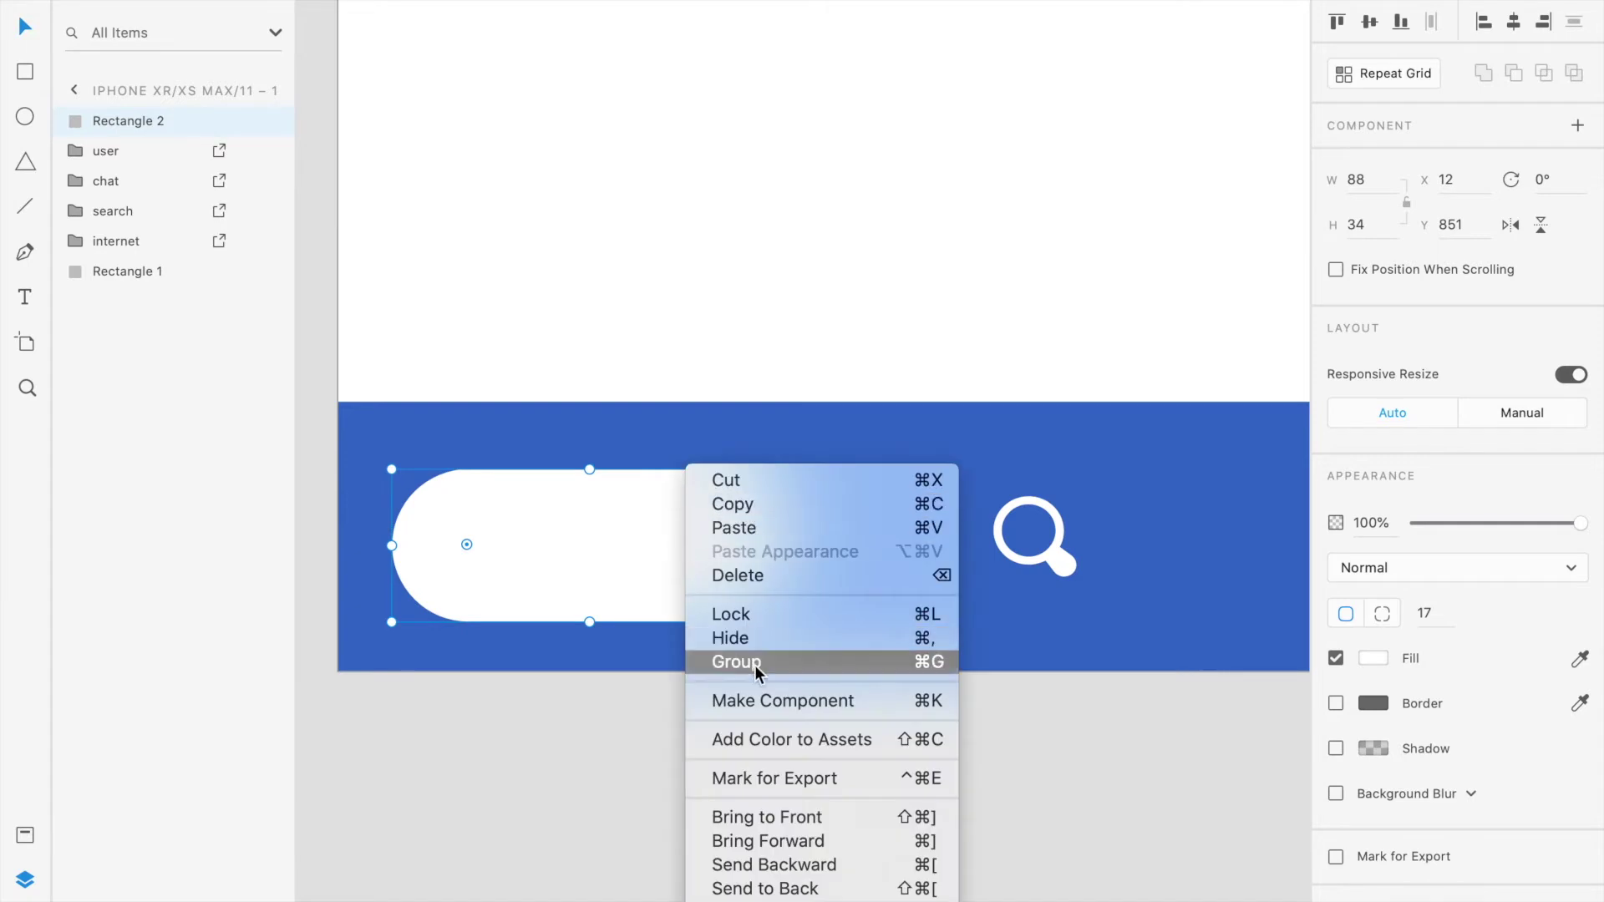
pyautogui.click(766, 866)
pyautogui.rightClick(675, 515)
pyautogui.click(764, 863)
pyautogui.moveTo(77, 228); pyautogui.dragTo(77, 292)
# - Rename the blue bar's layer as nav_back
pyautogui.click(110, 237)
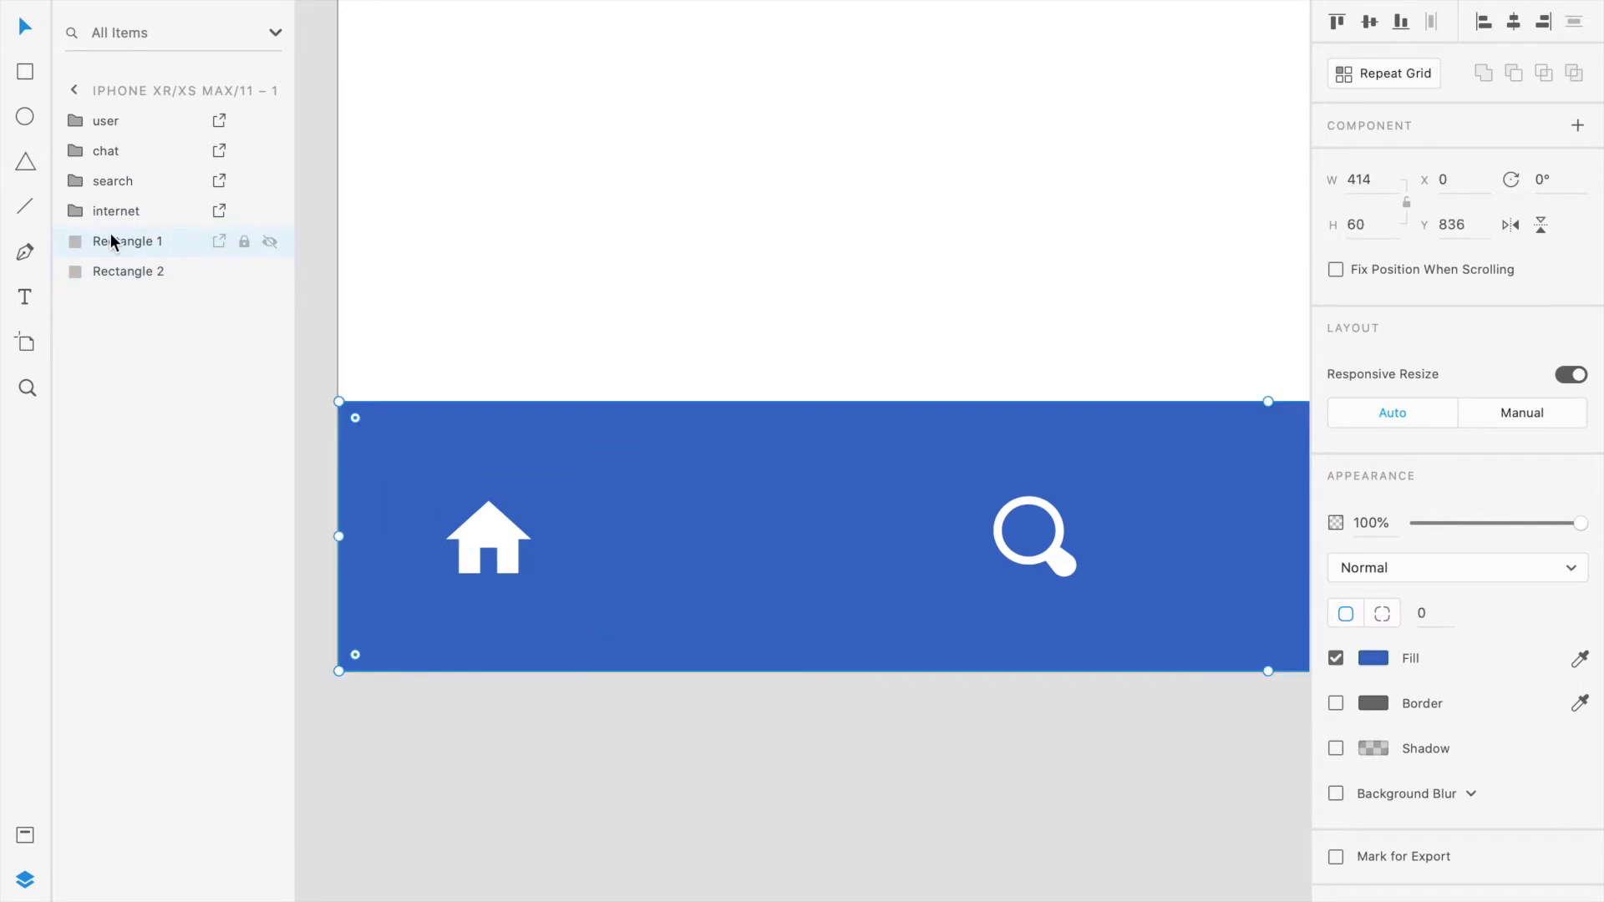
pyautogui.doubleClick(114, 240)
pyautogui.write('nav_back')
pyautogui.press('Return')
# - Move the rounded rectangle's layer directly above nav_back, keeping it below the icon layers
pyautogui.click(108, 271)
pyautogui.click(1373, 658)
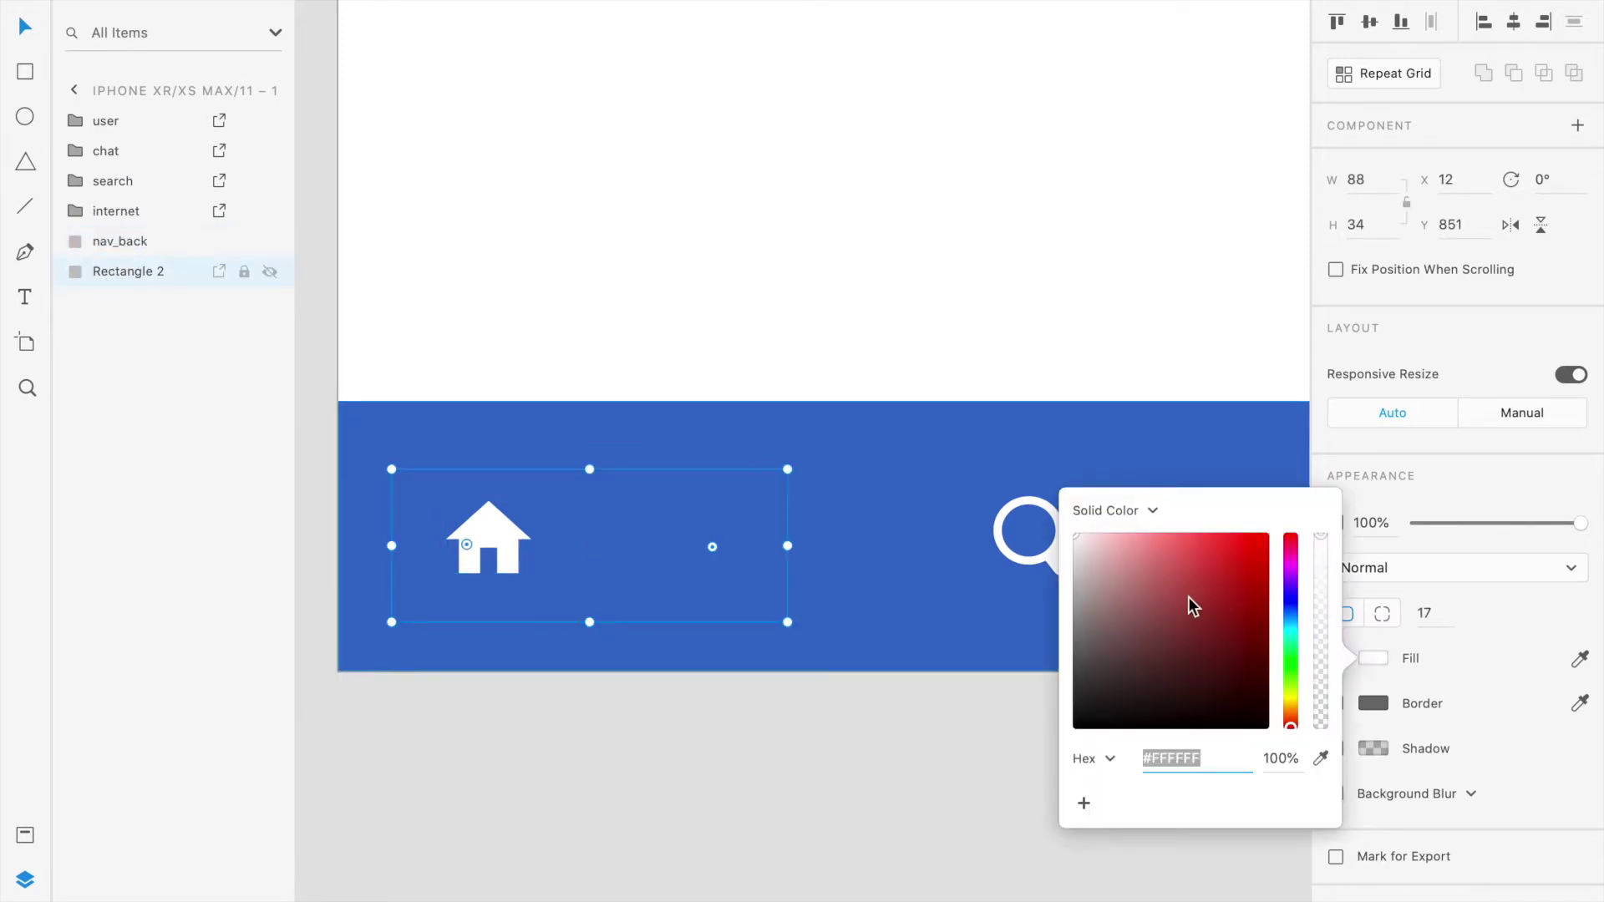
pyautogui.moveTo(127, 270); pyautogui.dragTo(135, 239)
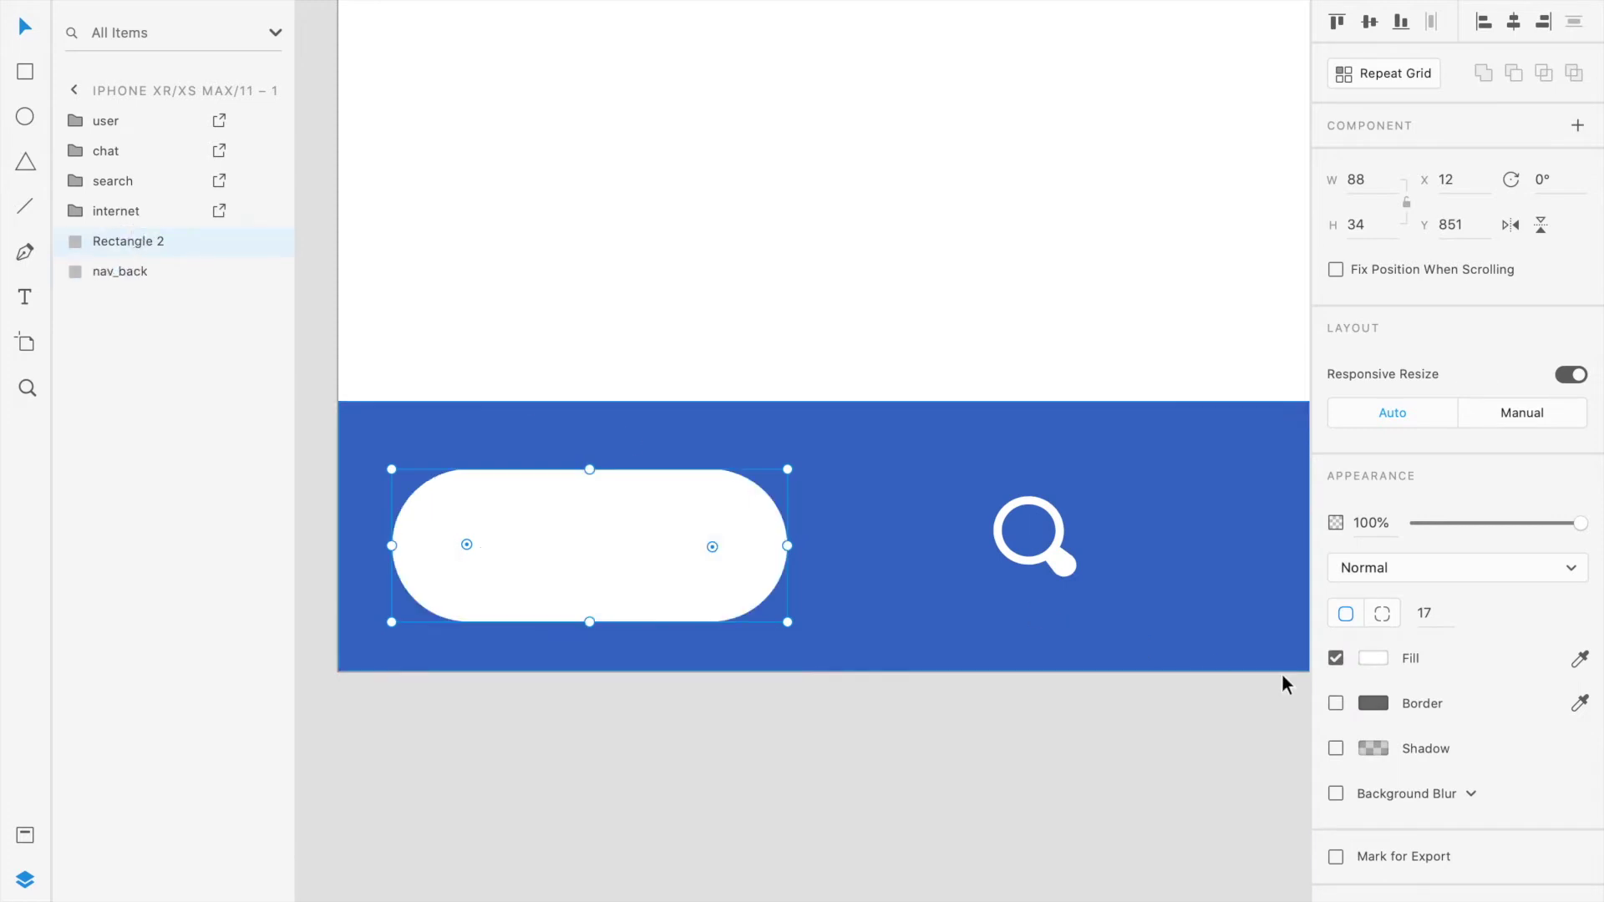
# - Fill the rounded rectangle with blue sampled from the bar, darkened a few shades
pyautogui.click(1373, 659)
pyautogui.click(1322, 757)
pyautogui.click(1057, 660)
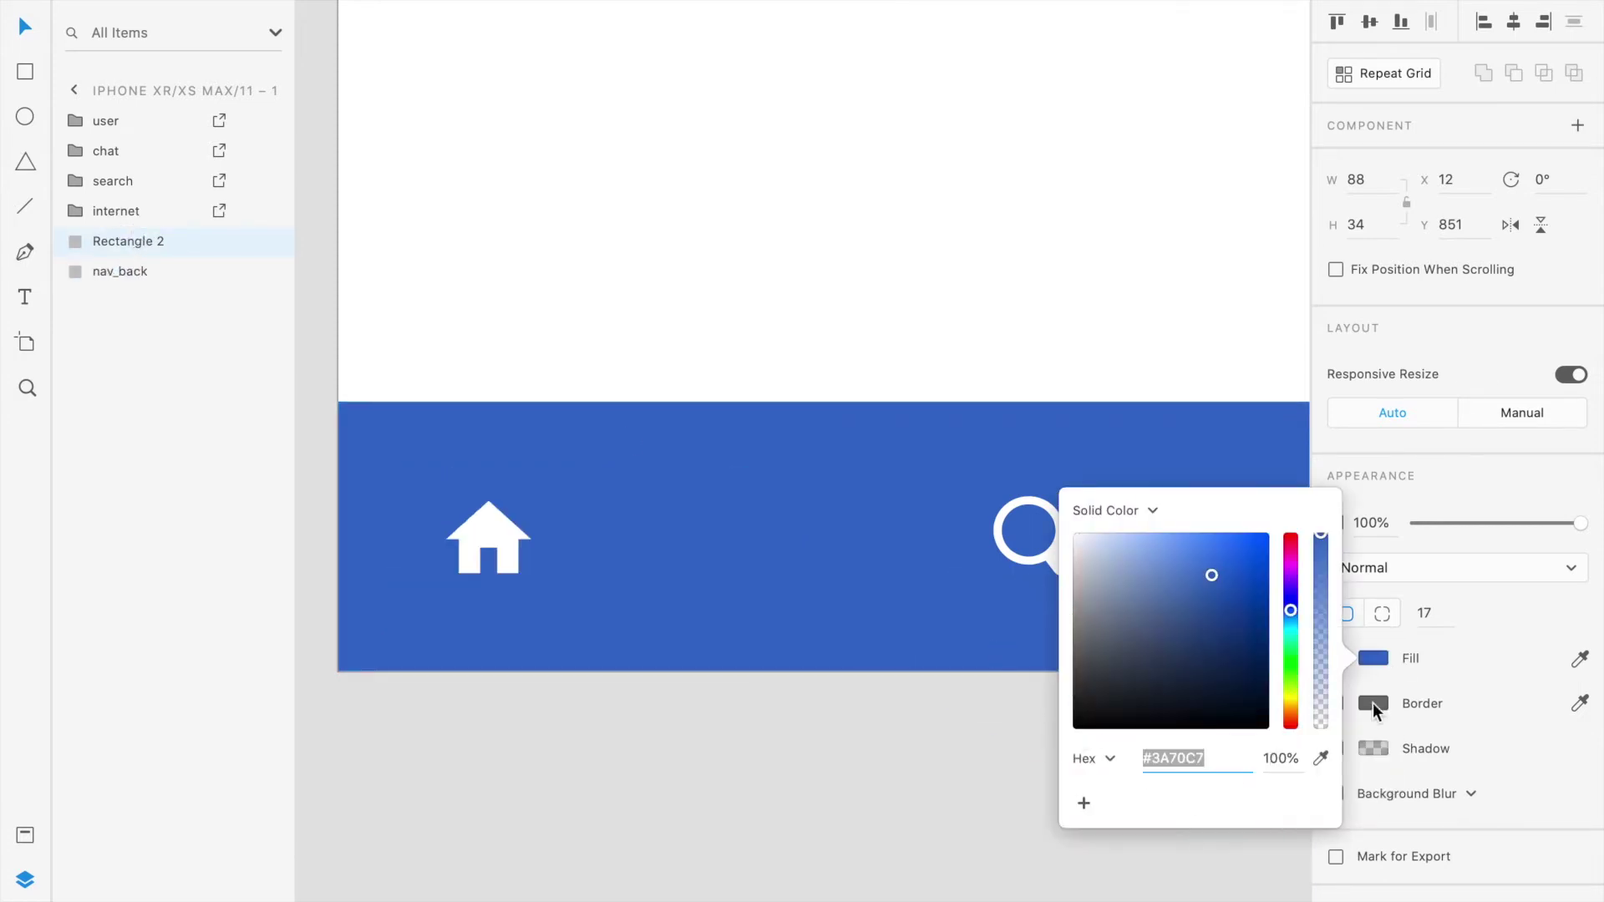
pyautogui.click(1217, 585)
pyautogui.moveTo(1216, 585); pyautogui.dragTo(1221, 596)
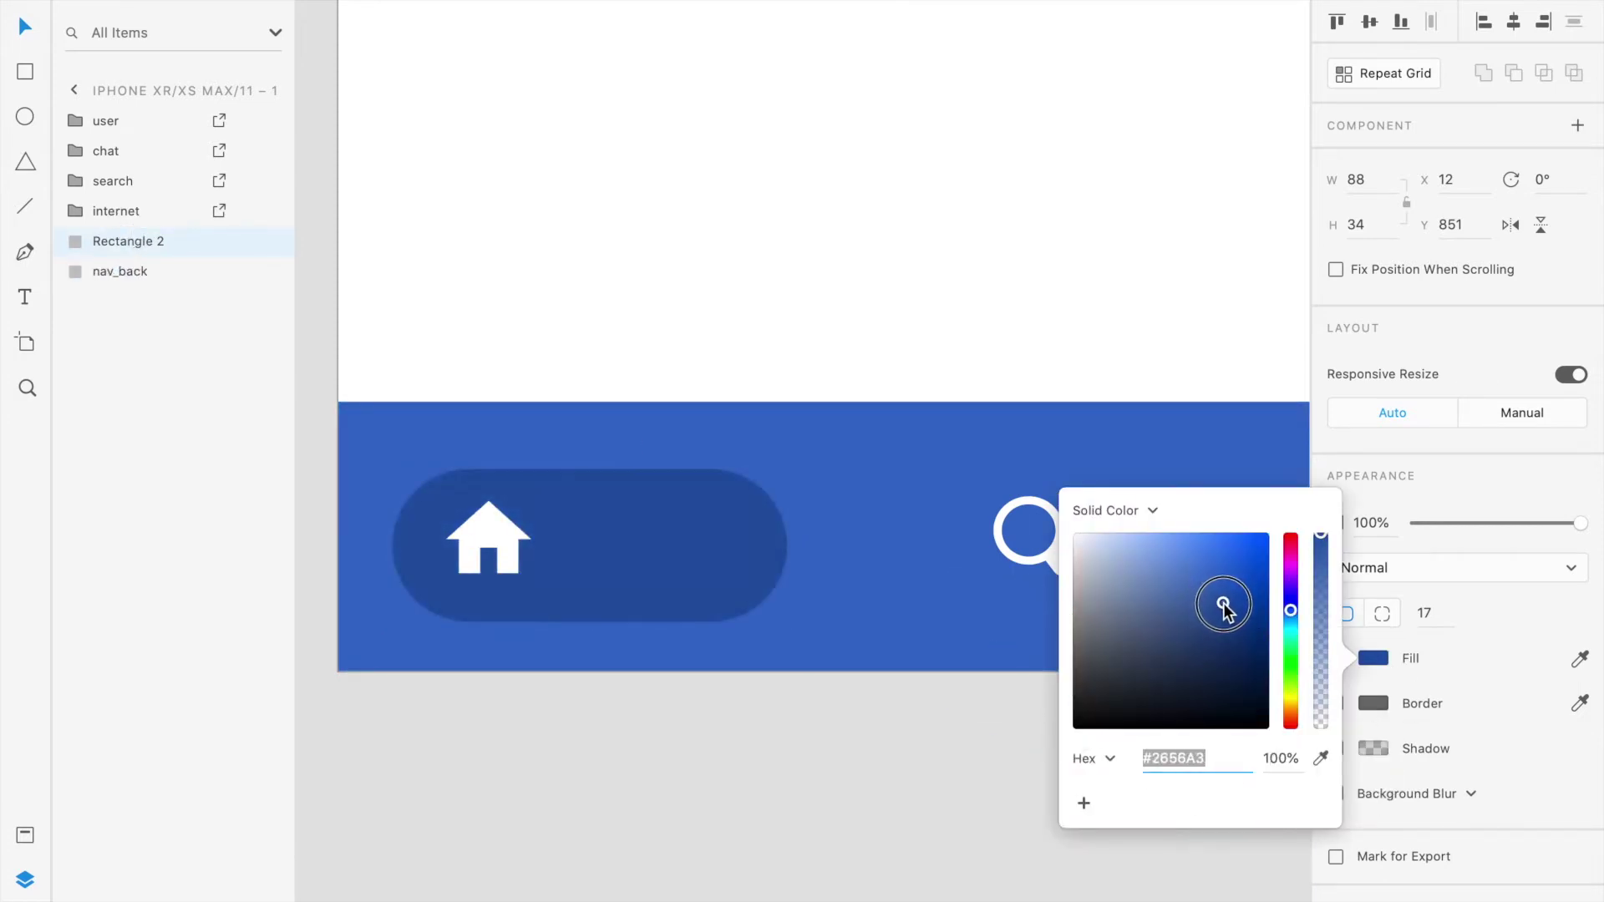
pyautogui.moveTo(1227, 597); pyautogui.dragTo(1227, 595)
# - Rename the rounded rectangle's layer as selected_back
pyautogui.click(127, 249)
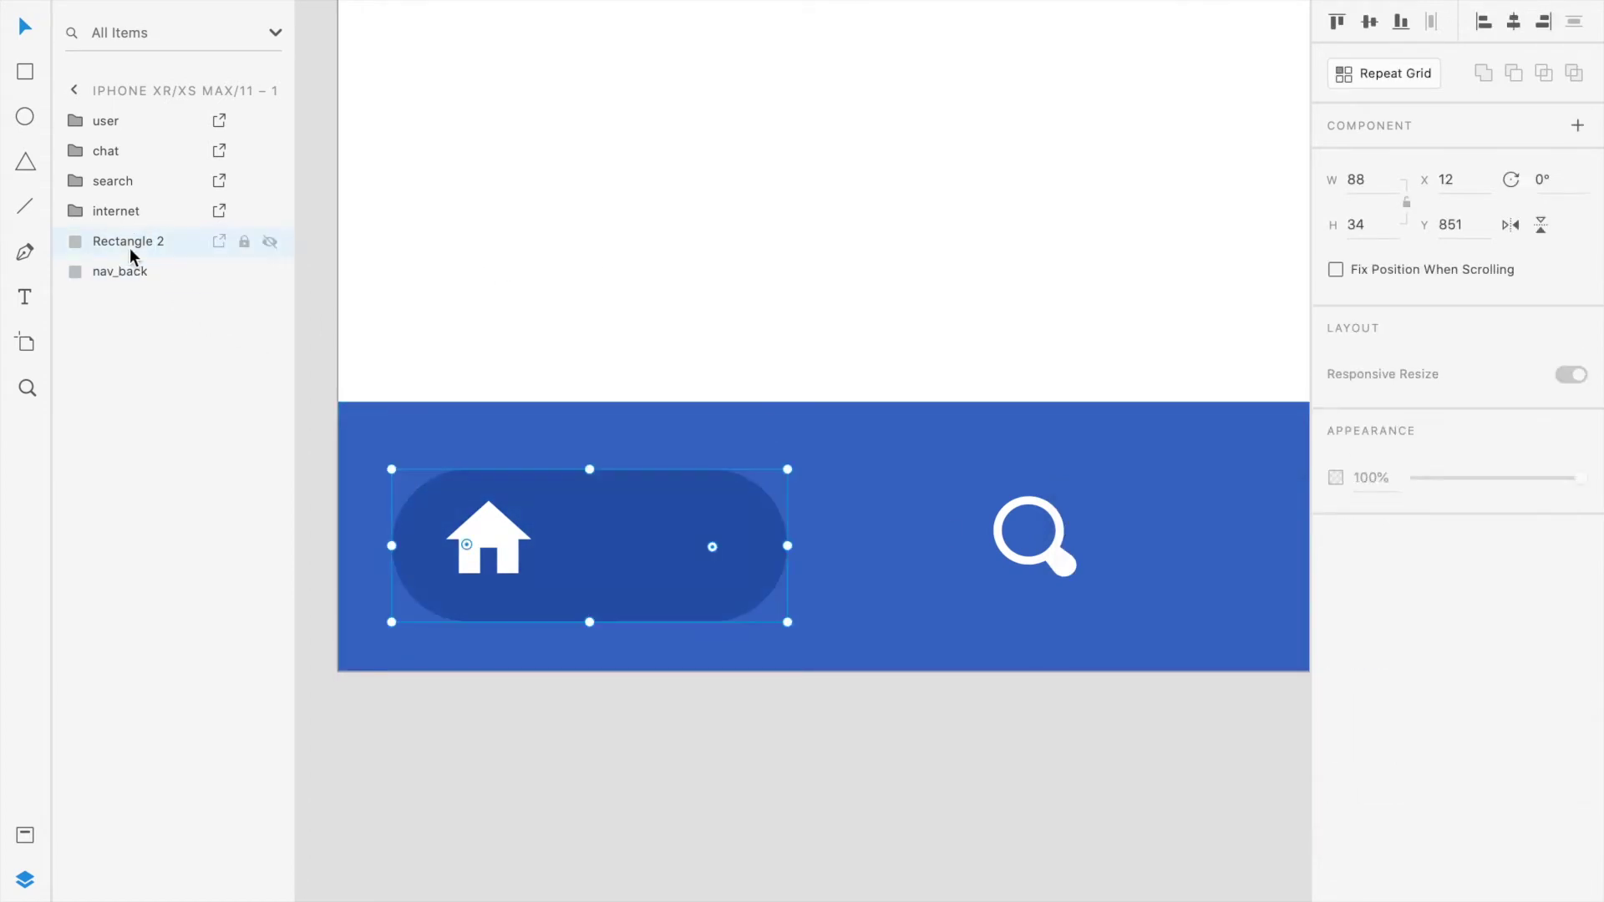
pyautogui.doubleClick(118, 244)
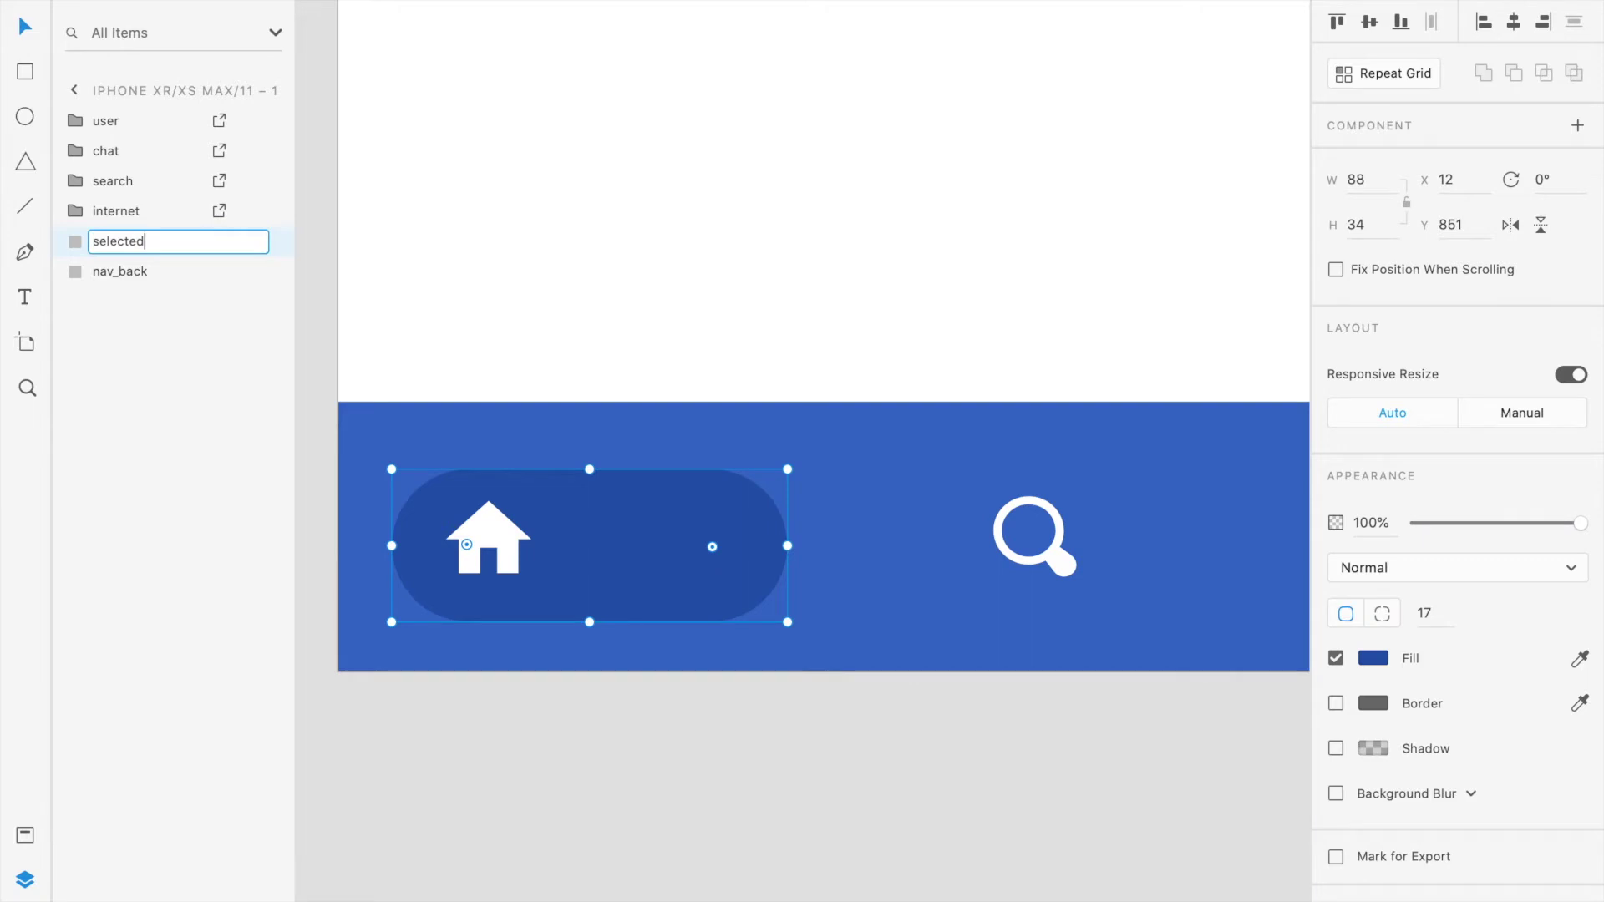
pyautogui.write('selected_back')
pyautogui.press('Return')
# - Add a shadow to selected_back with X 5, Y 5 and blur 50
pyautogui.click(502, 752)
pyautogui.click(687, 580)
pyautogui.rightClick(688, 580)
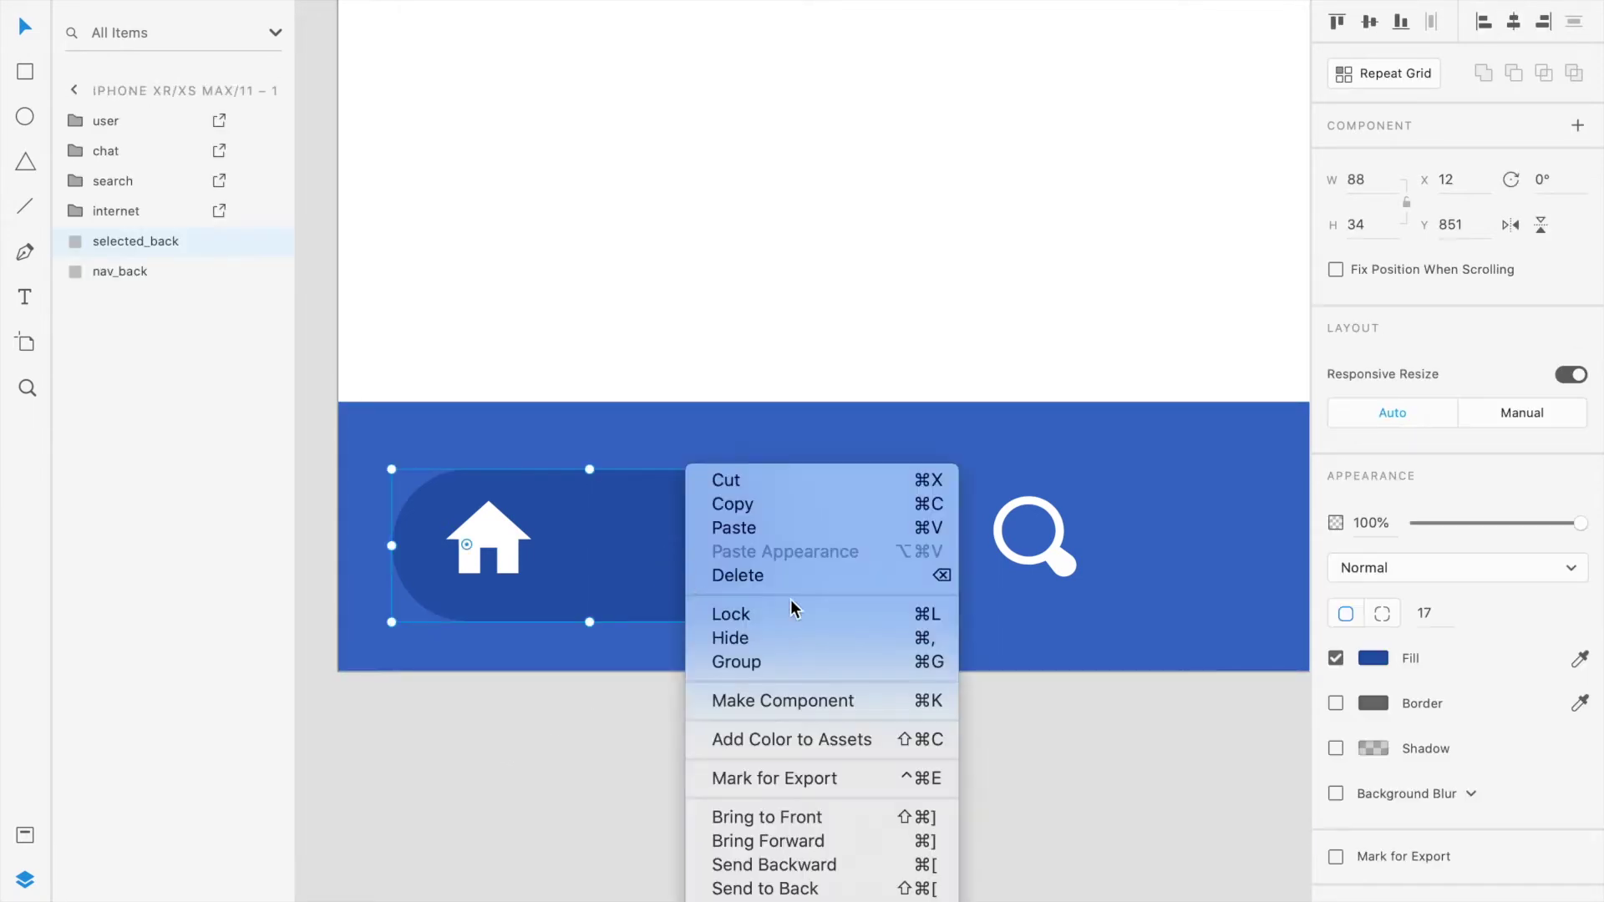
pyautogui.click(1337, 748)
pyautogui.click(1336, 747)
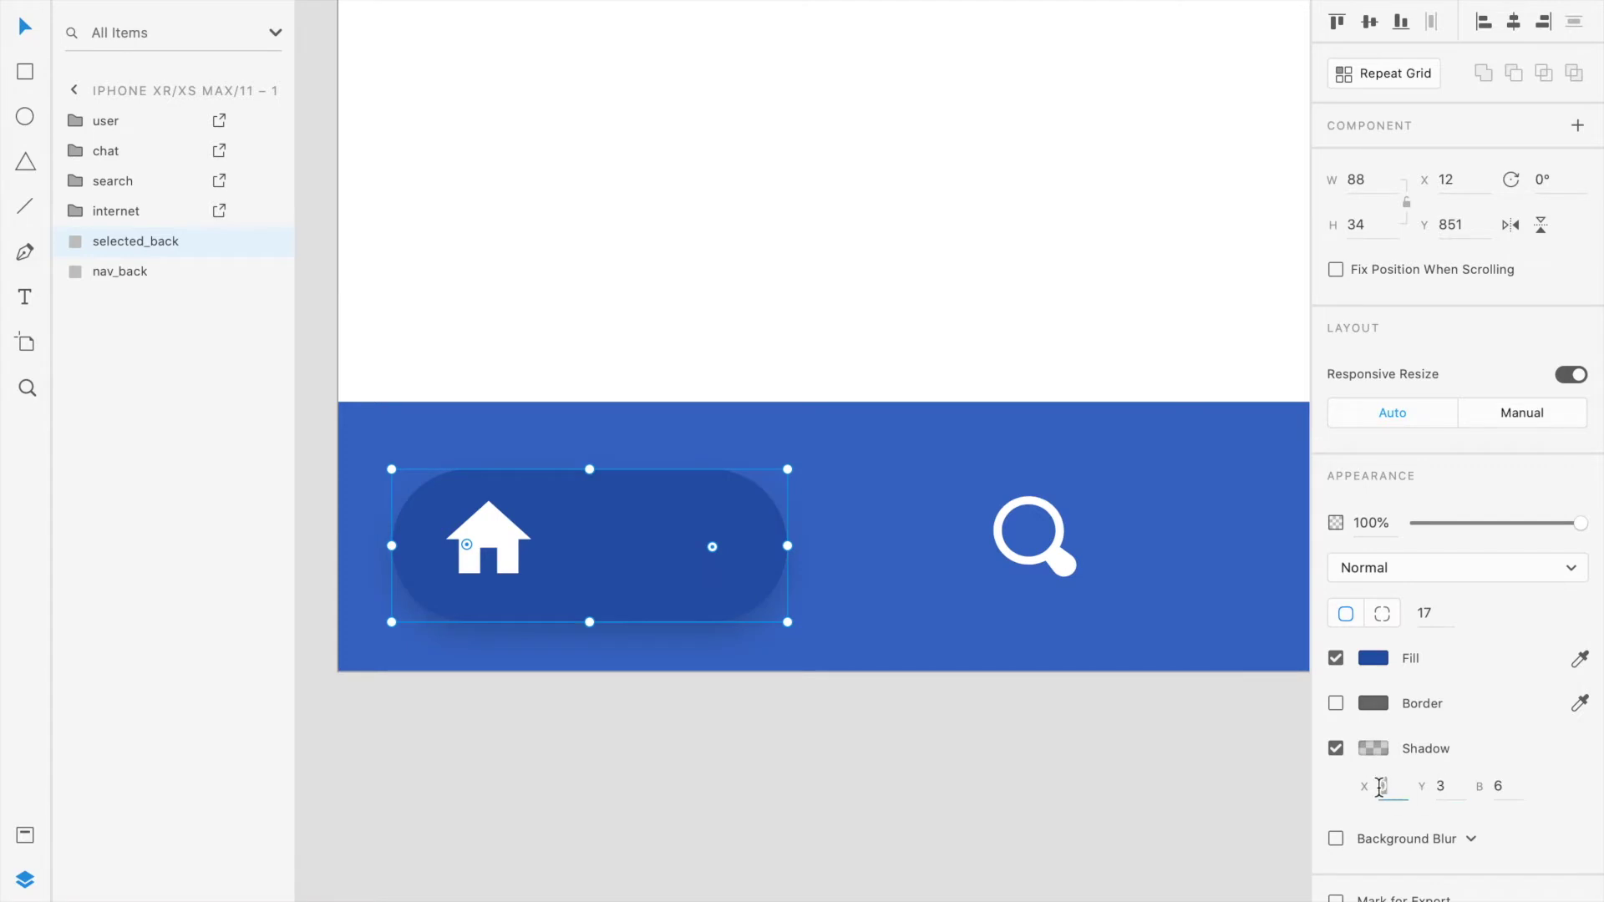
pyautogui.write('5')
pyautogui.press('Tab')
pyautogui.write('5')
pyautogui.write('50')
pyautogui.press('Return')
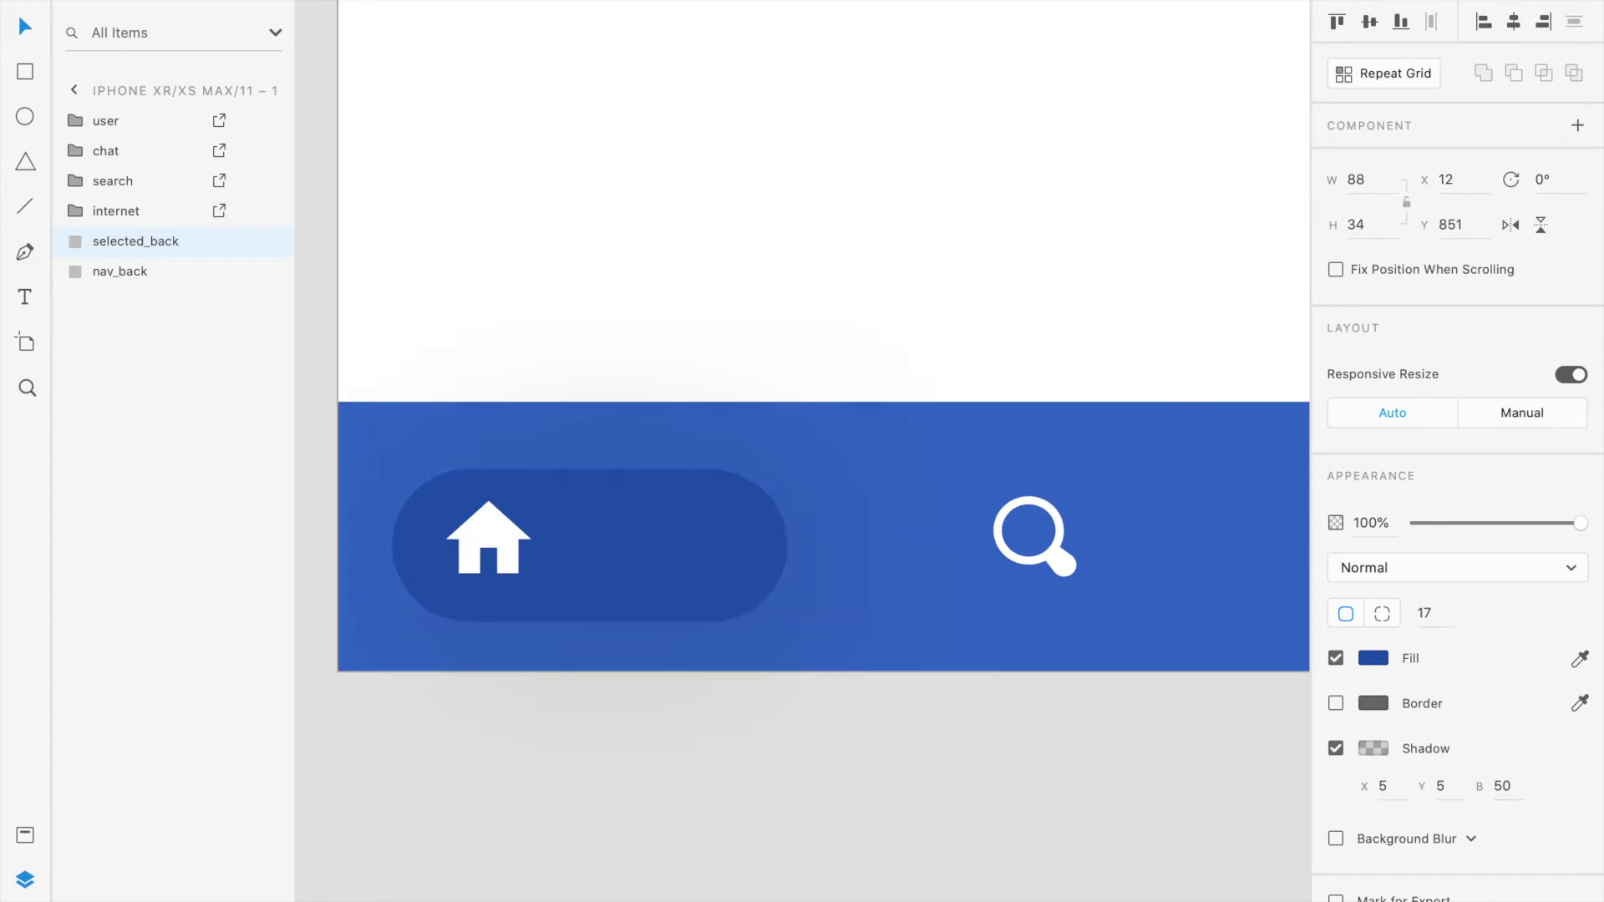
# - Set the selected_back shadow colour to the bar's blue using the colour sampler
pyautogui.click(1375, 749)
pyautogui.click(1321, 834)
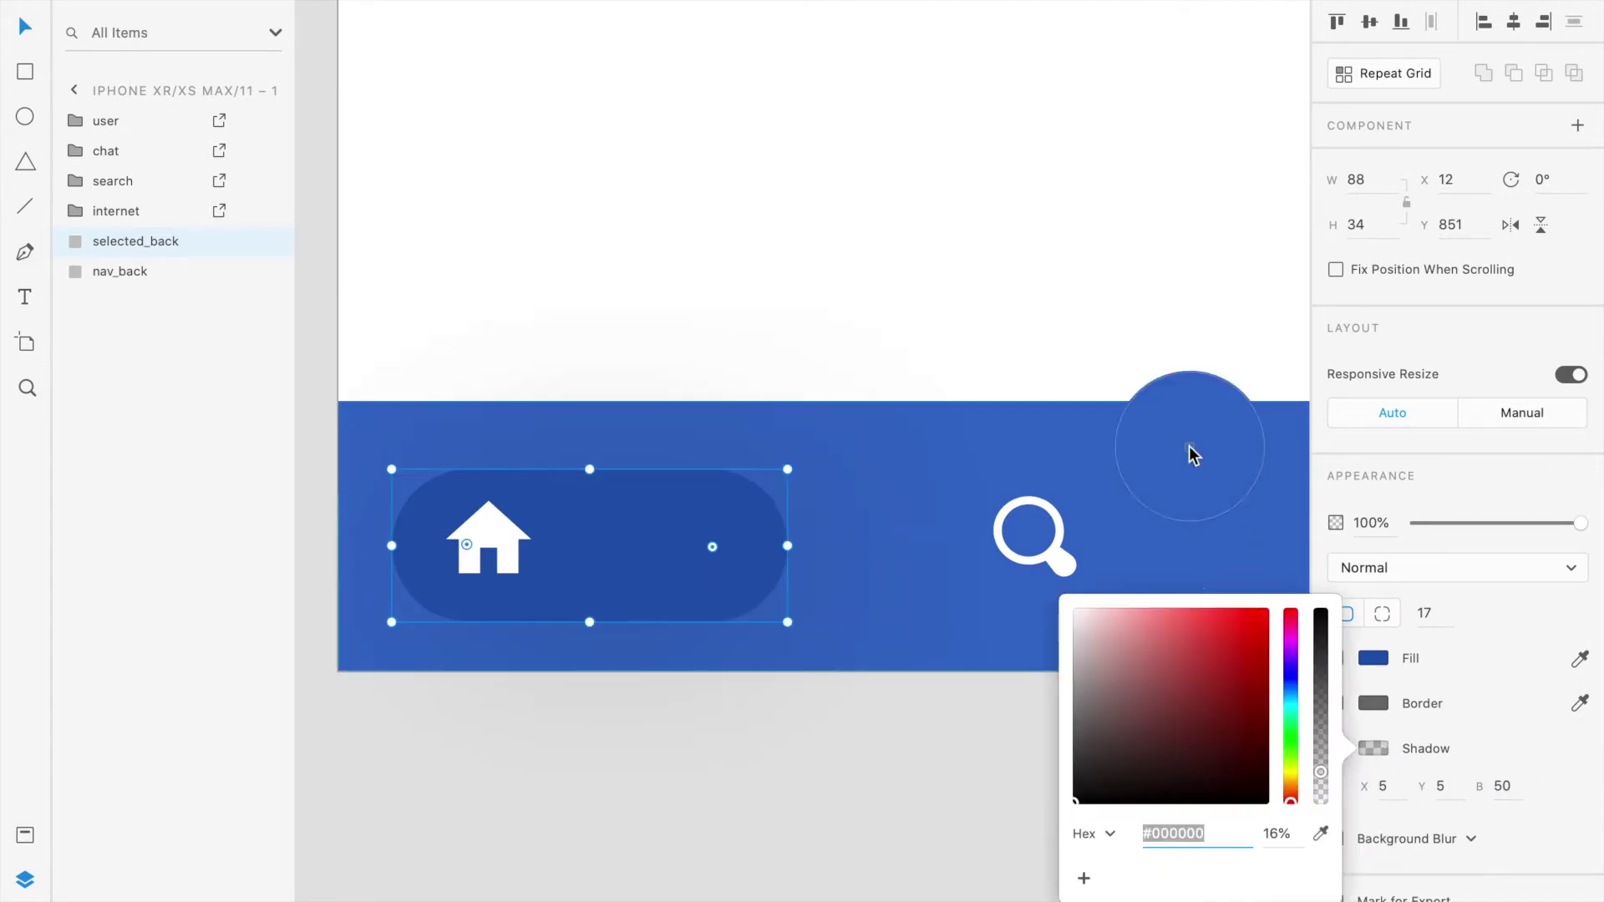
pyautogui.click(1189, 437)
pyautogui.click(692, 808)
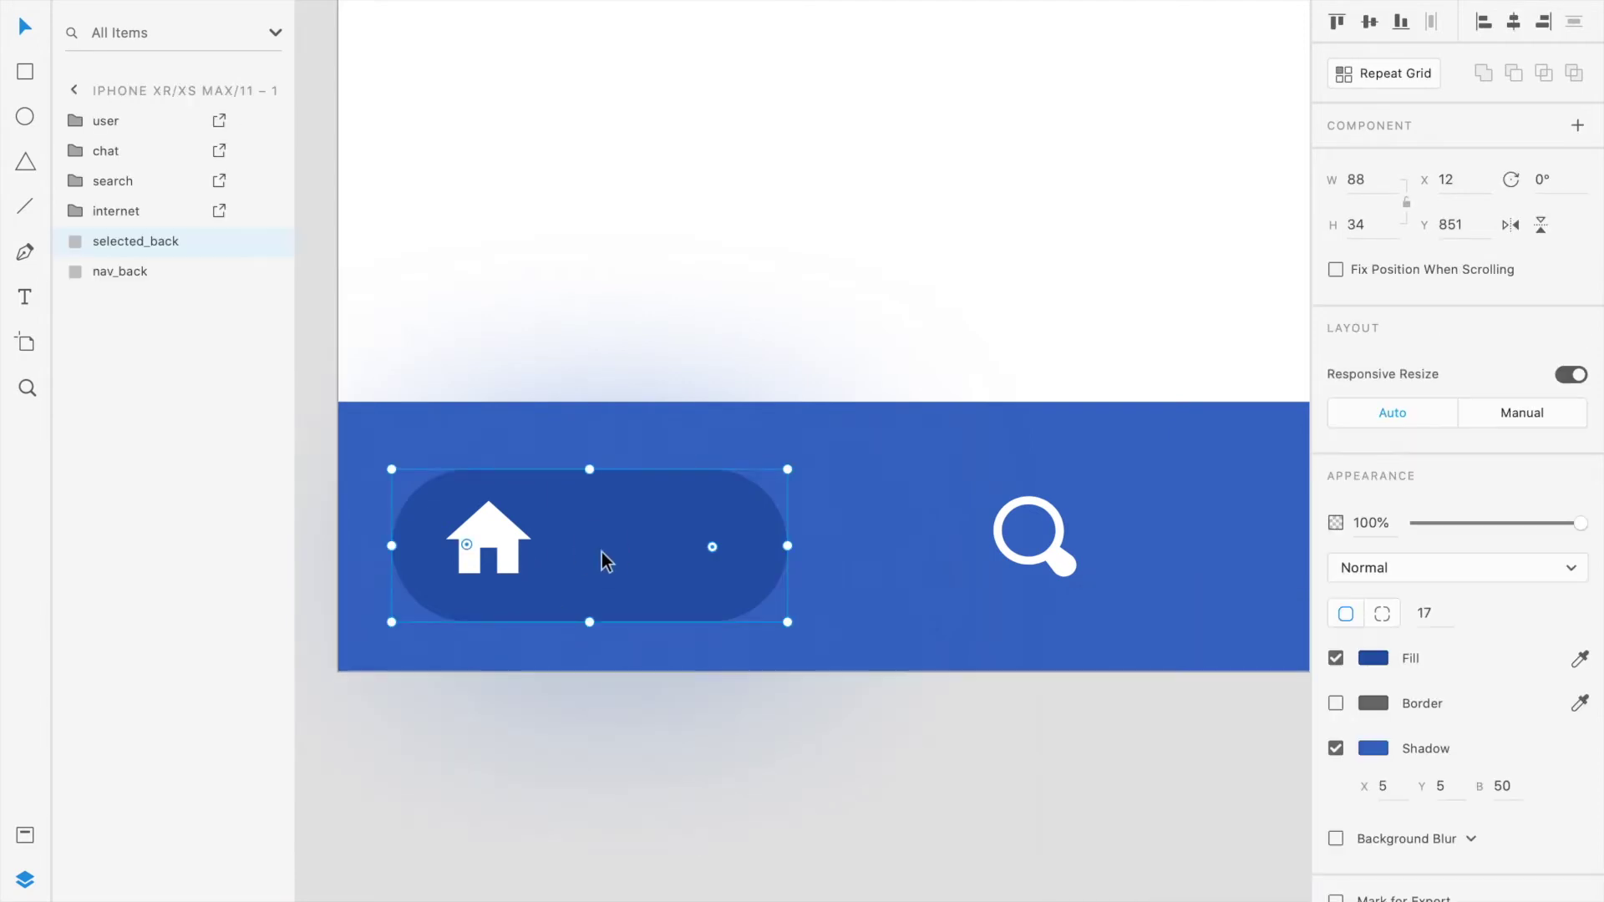
# - Duplicate selected_back and set the copy's shadow offsets to X -5 and Y -5
pyautogui.hotkey('ctrl', 'd')
pyautogui.moveTo(602, 555)
pyautogui.mouseDown()
pyautogui.moveTo(598, 512)
pyautogui.moveTo(600, 560)
pyautogui.mouseUp()
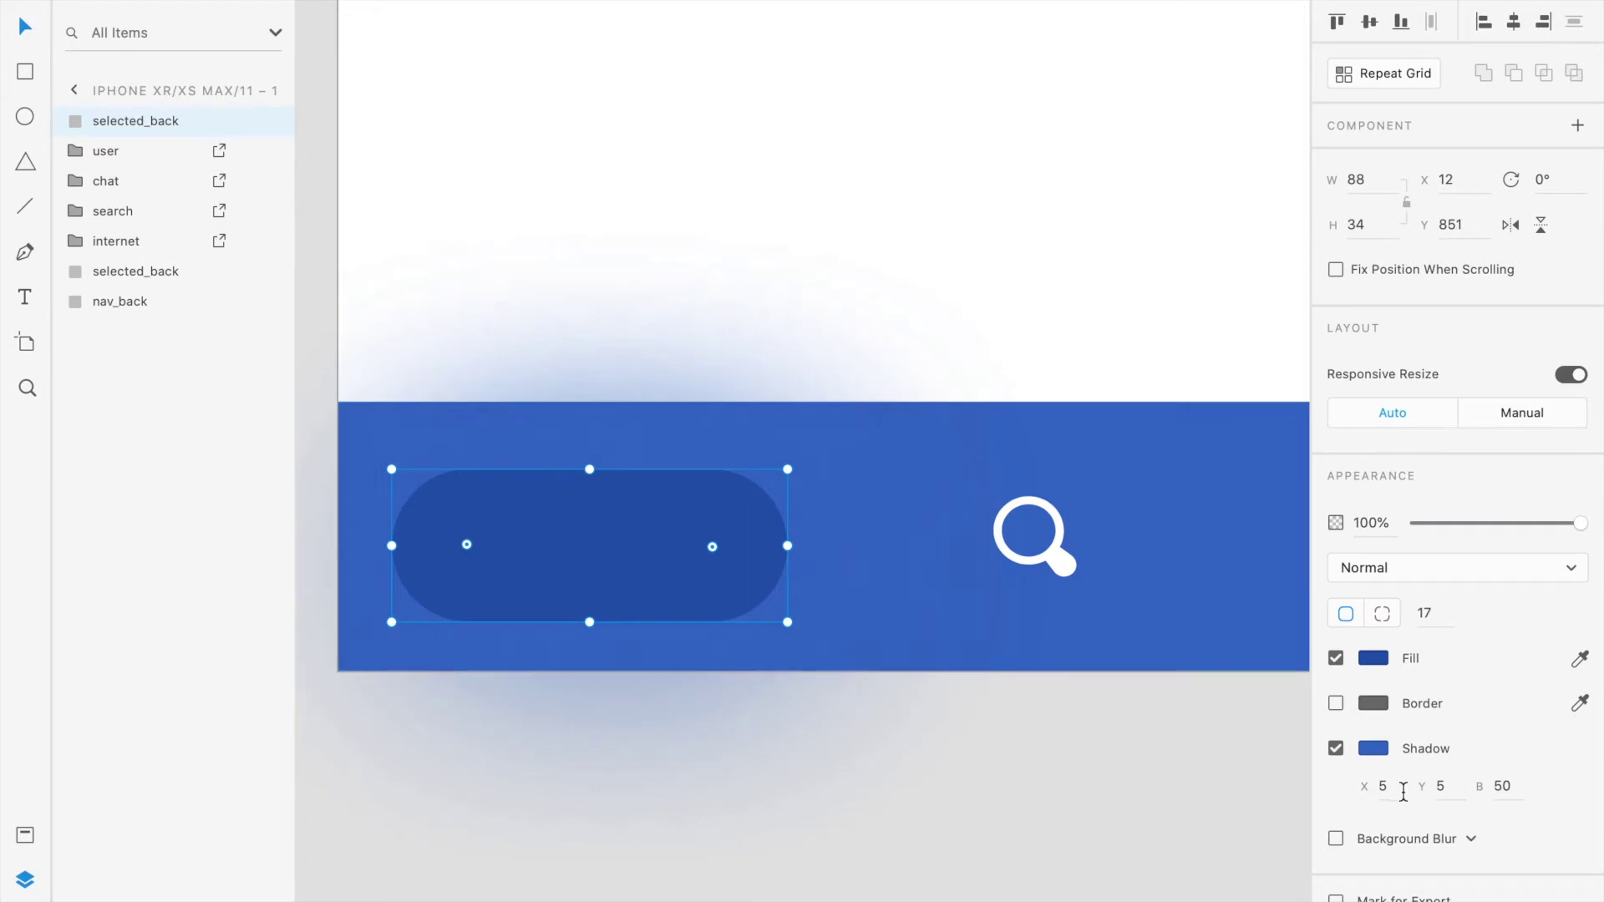
pyautogui.write('-')
pyautogui.press('Tab')
pyautogui.click(1266, 727)
pyautogui.click(733, 563)
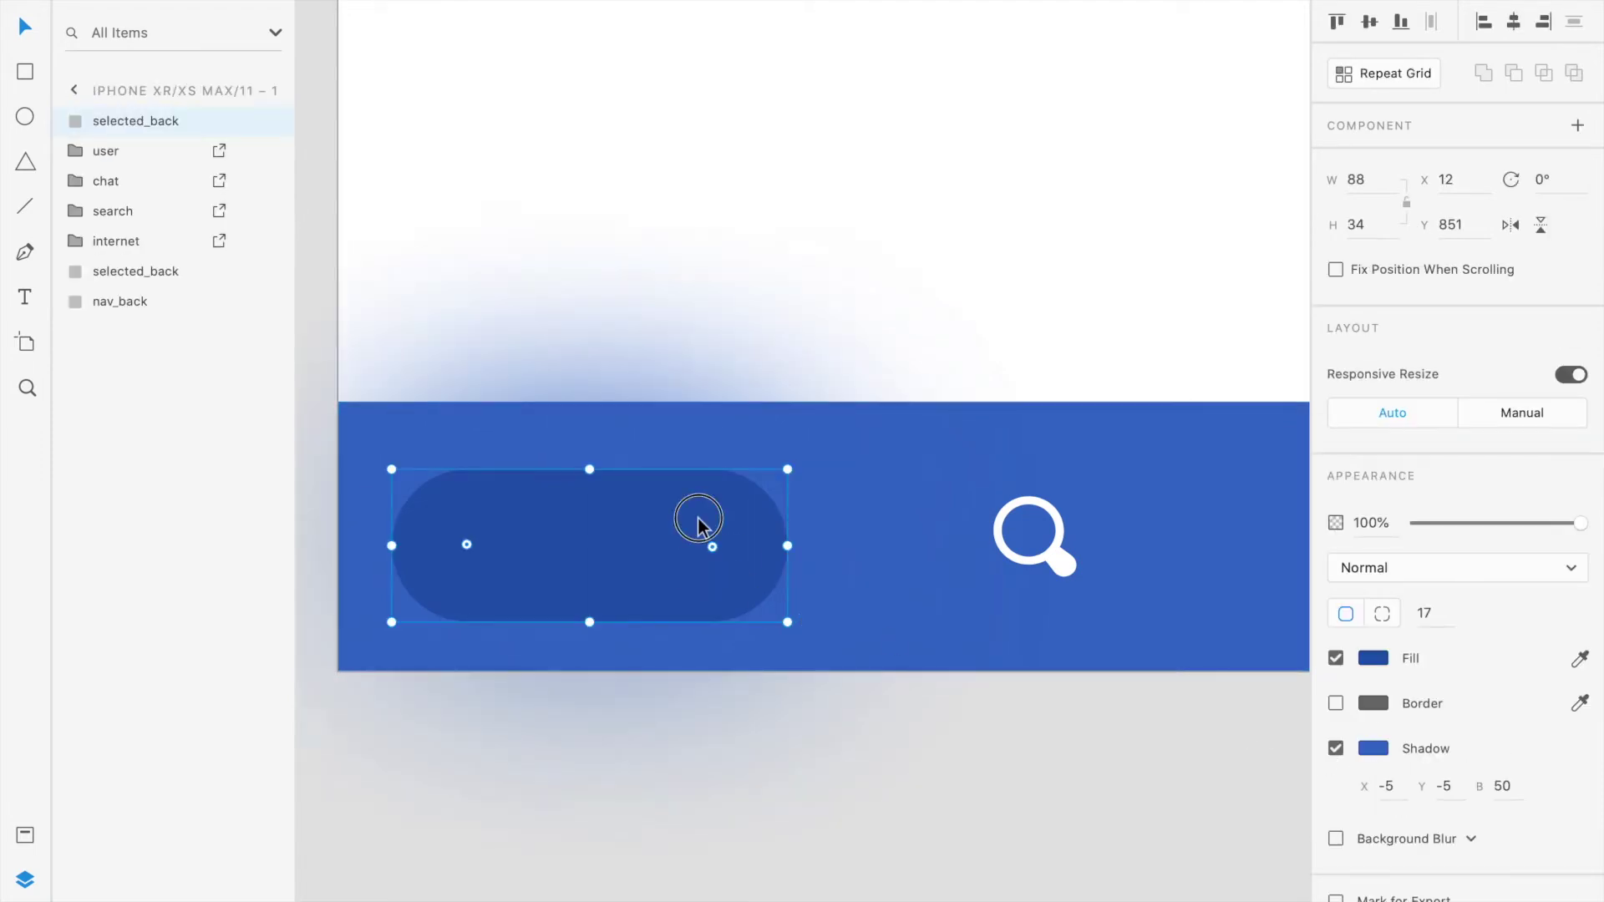
# - Move the duplicate pill up to reach the original, and change the original's shadow colour to black
pyautogui.moveTo(698, 567); pyautogui.dragTo(699, 482)
pyautogui.click(708, 594)
pyautogui.click(1373, 748)
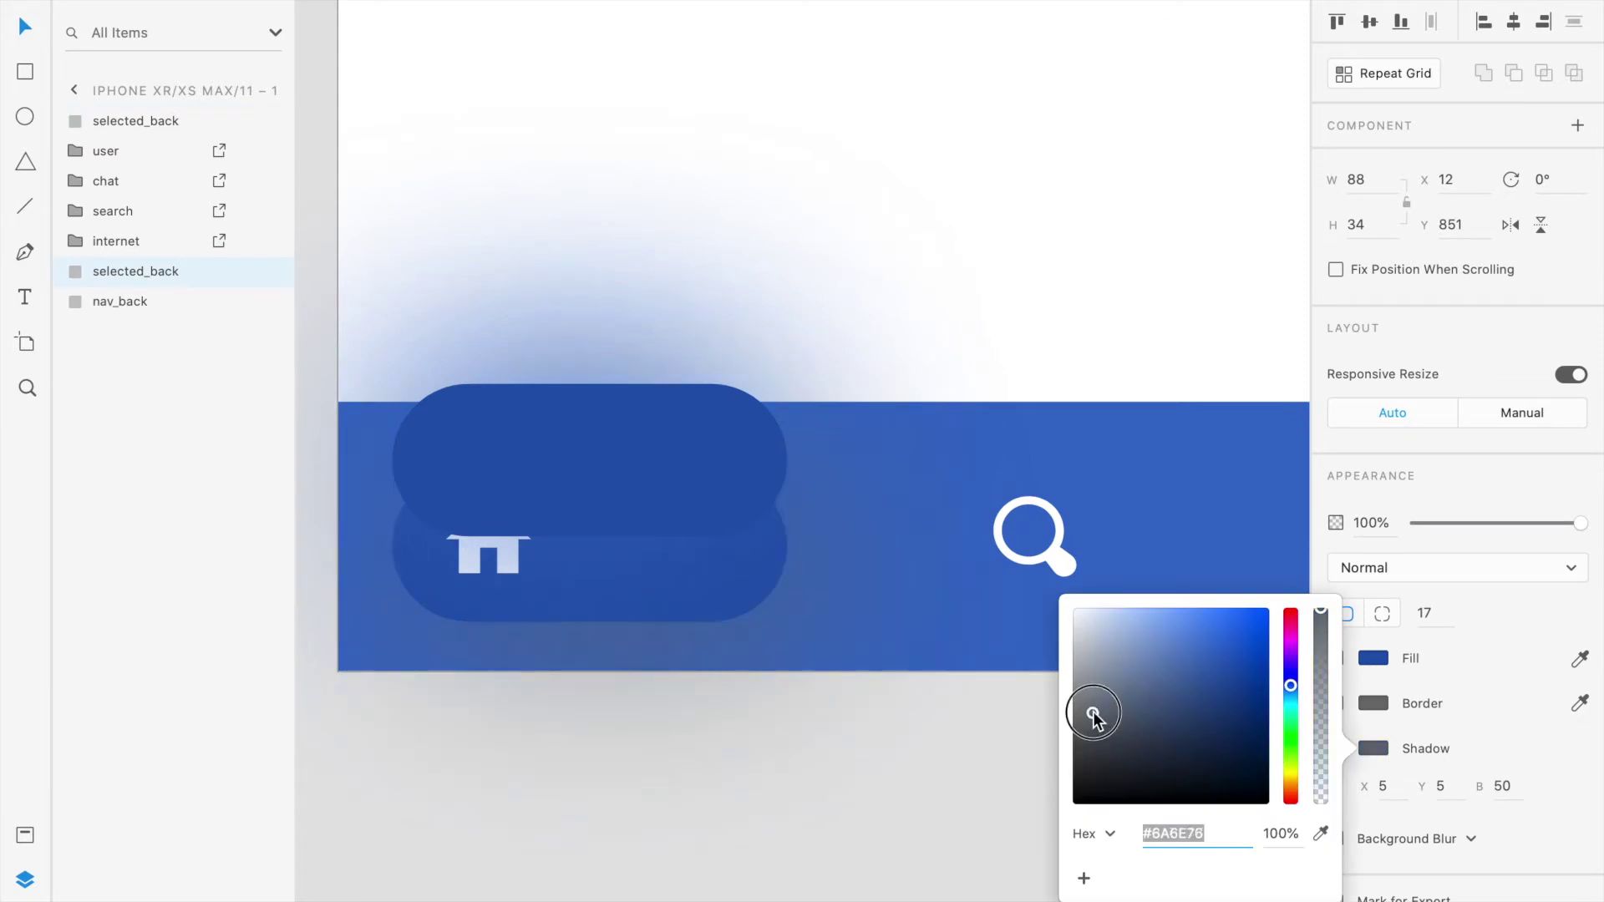
pyautogui.moveTo(1093, 715); pyautogui.dragTo(1049, 816)
pyautogui.click(791, 813)
# - Move the duplicate pill below the bar and set the shadow blur of both pills to 15
pyautogui.click(630, 465)
pyautogui.moveTo(630, 465); pyautogui.dragTo(709, 858)
pyautogui.click(681, 552)
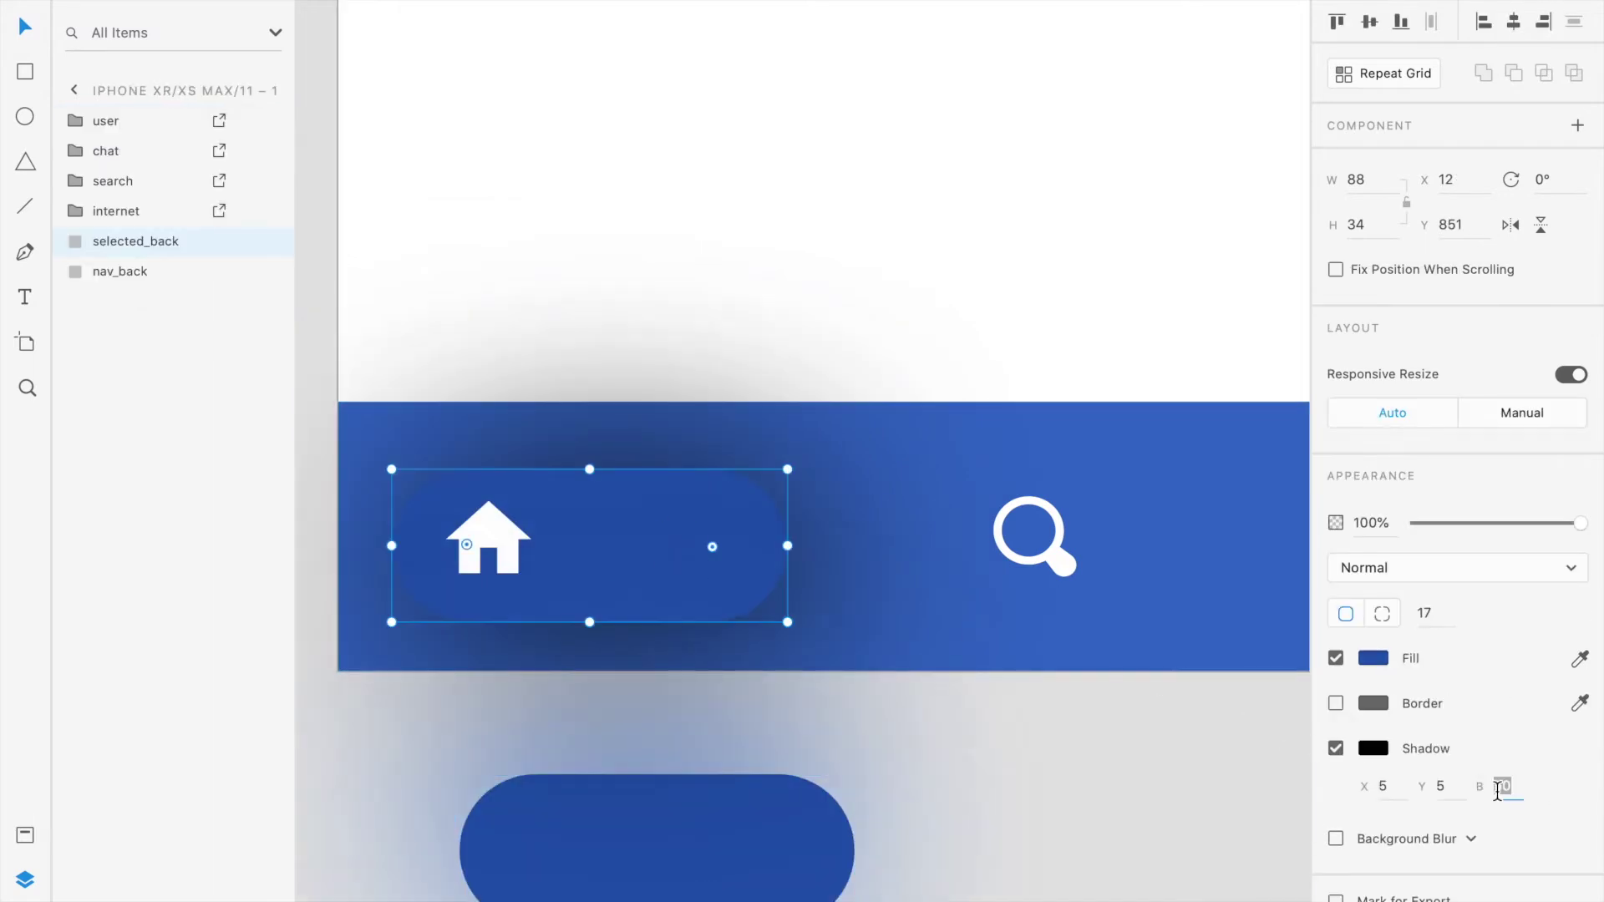
pyautogui.moveTo(673, 844); pyautogui.dragTo(594, 535)
pyautogui.write('15')
pyautogui.press('Return')
pyautogui.click(742, 781)
pyautogui.moveTo(655, 595); pyautogui.dragTo(646, 810)
# - Lower the opacity of the original pill's black shadow to about 51%
pyautogui.click(729, 576)
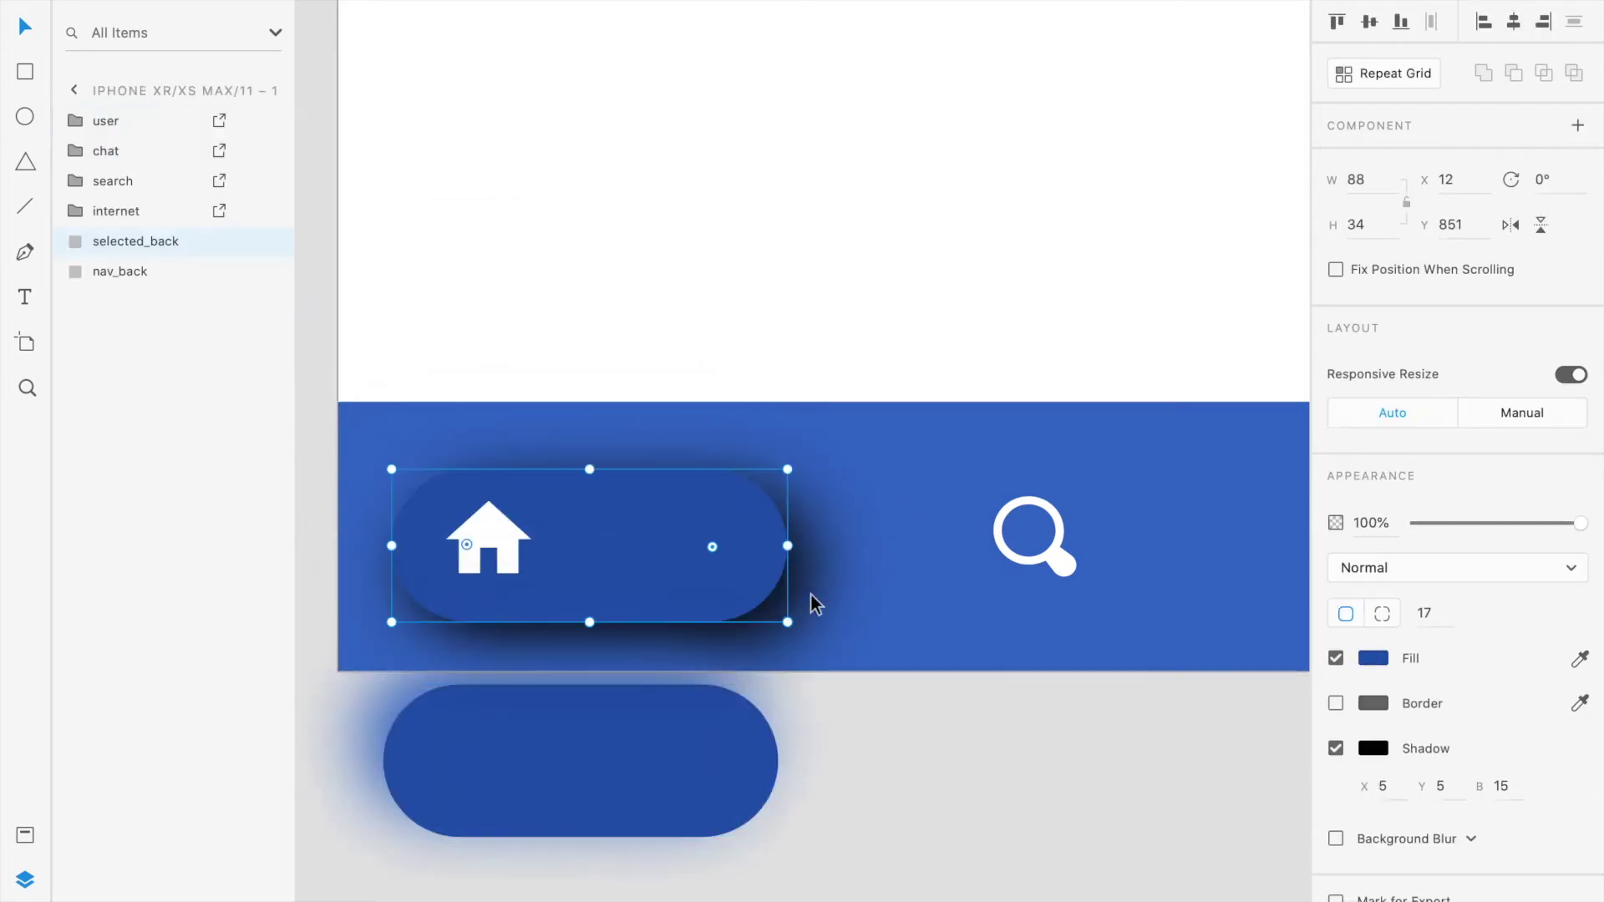
pyautogui.click(1375, 750)
pyautogui.click(1323, 708)
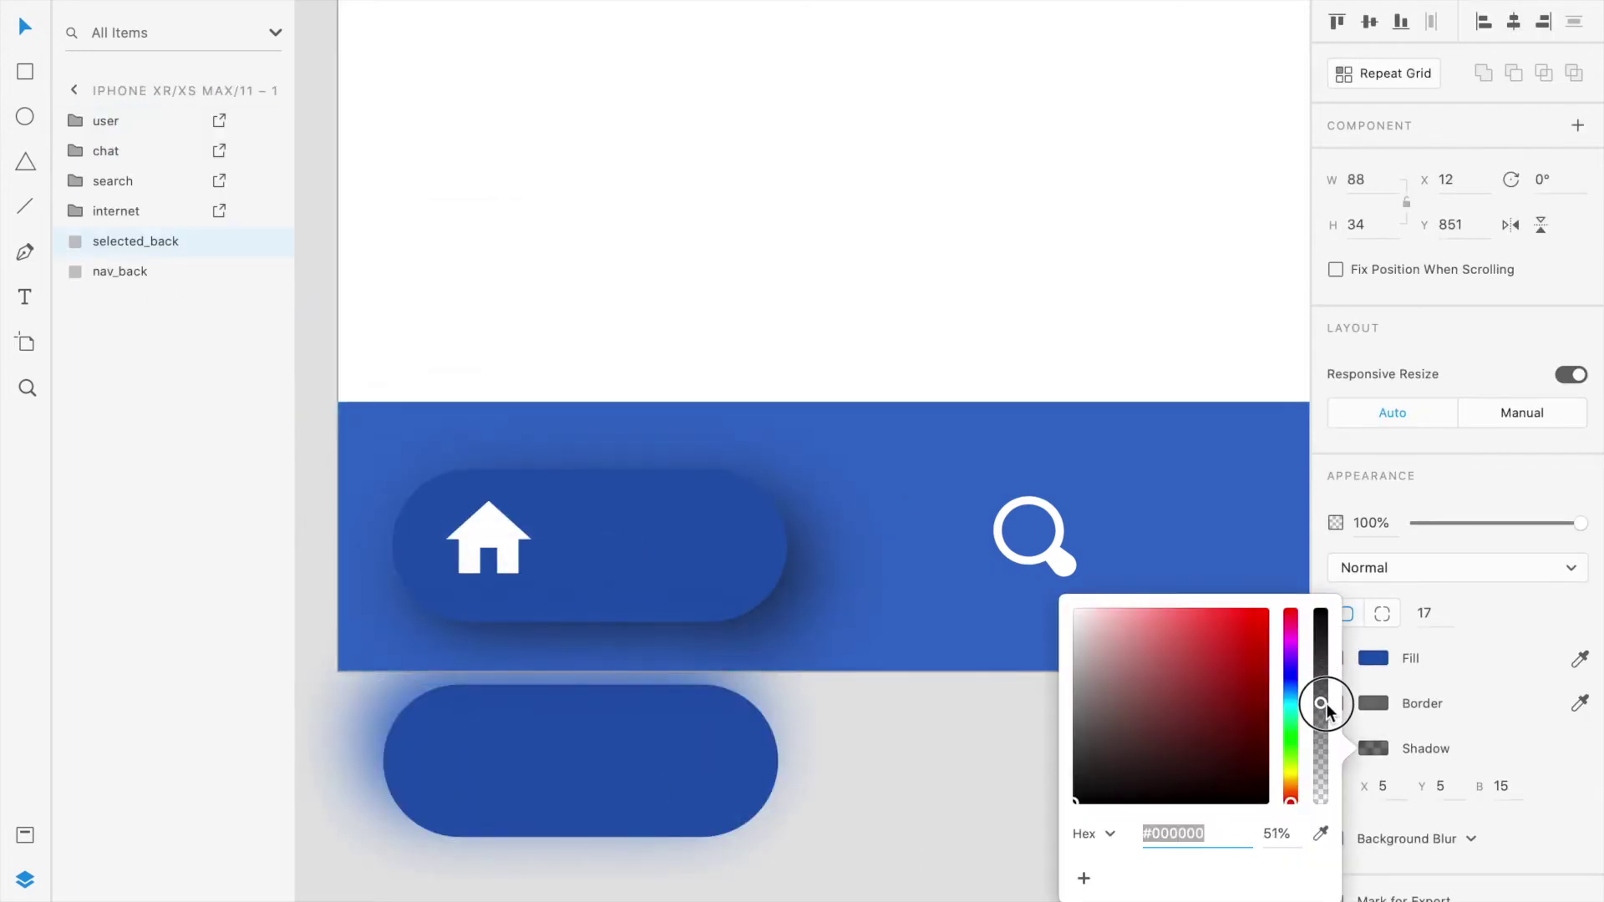
# - Place the duplicate pill exactly over the original and adjust its stacking order so it sits behind the home icon
pyautogui.moveTo(649, 748); pyautogui.dragTo(657, 530)
pyautogui.press('super+bracketleft')
pyautogui.press('super+bracketright')
# - Group the two selected_back pills and rename the group as selected
pyautogui.rightClick(141, 241)
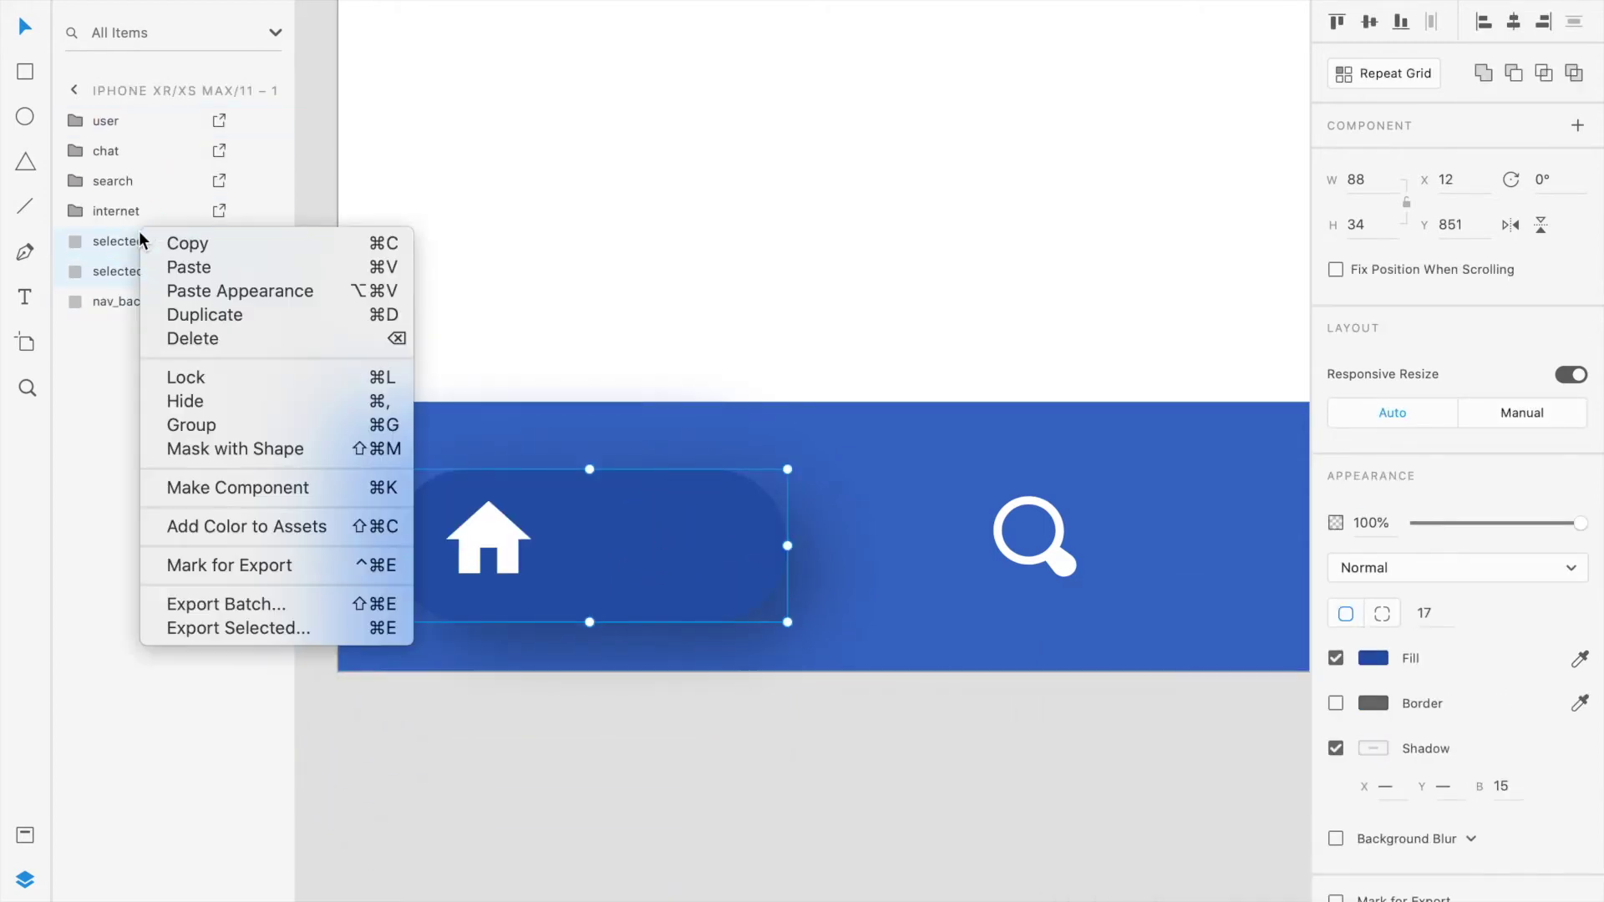
pyautogui.click(183, 421)
pyautogui.doubleClick(109, 242)
pyautogui.write('selected')
pyautogui.press('Return')
# - Move the home icon and the selected group together inward along the bar, placing the group at X 30, Y 849
pyautogui.click(533, 767)
pyautogui.scroll(-3, 556, 748)
pyautogui.scroll(3, 578, 727)
pyautogui.scroll(3, 578, 723)
pyautogui.click(500, 520)
pyautogui.moveTo(487, 500); pyautogui.dragTo(674, 494)
pyautogui.hscroll(-3, 487, 485)
pyautogui.keyDown('shift'); pyautogui.click(483, 481); pyautogui.keyUp('shift')
pyautogui.hscroll(5, 673, 494)
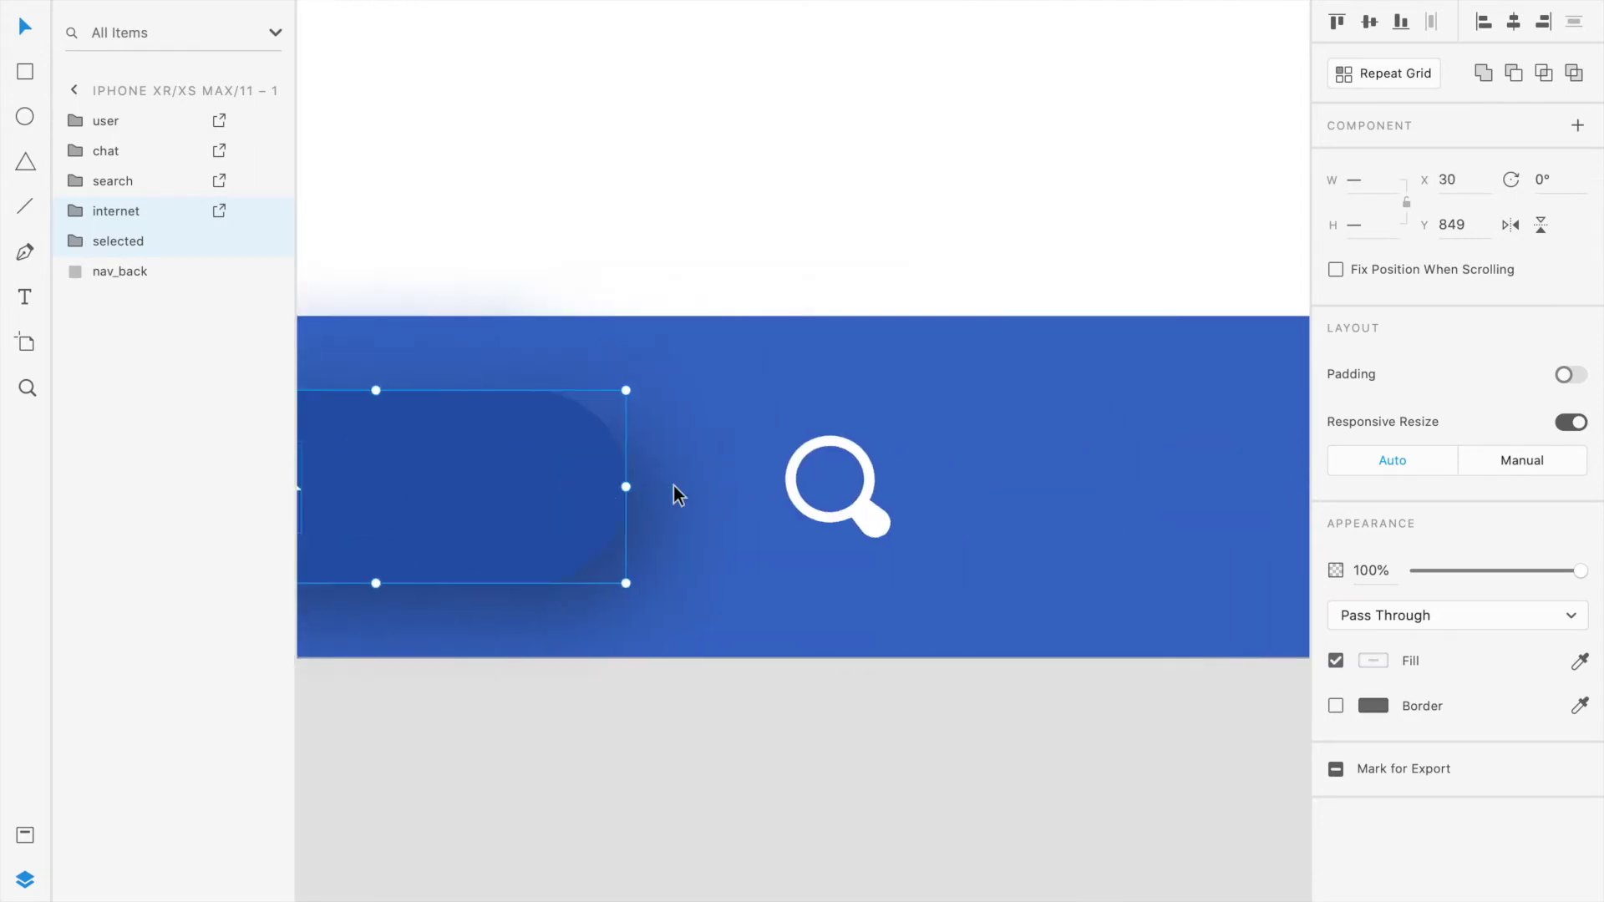
# - Distribute the selected group and the search, chat and user icons evenly across the bar
pyautogui.scroll(-3, 673, 494)
pyautogui.scroll(-3, 1004, 664)
pyautogui.hscroll(1, 1001, 666)
pyautogui.moveTo(1126, 578); pyautogui.dragTo(684, 446)
pyautogui.keyDown('shift'); pyautogui.click(805, 450); pyautogui.keyUp('shift')
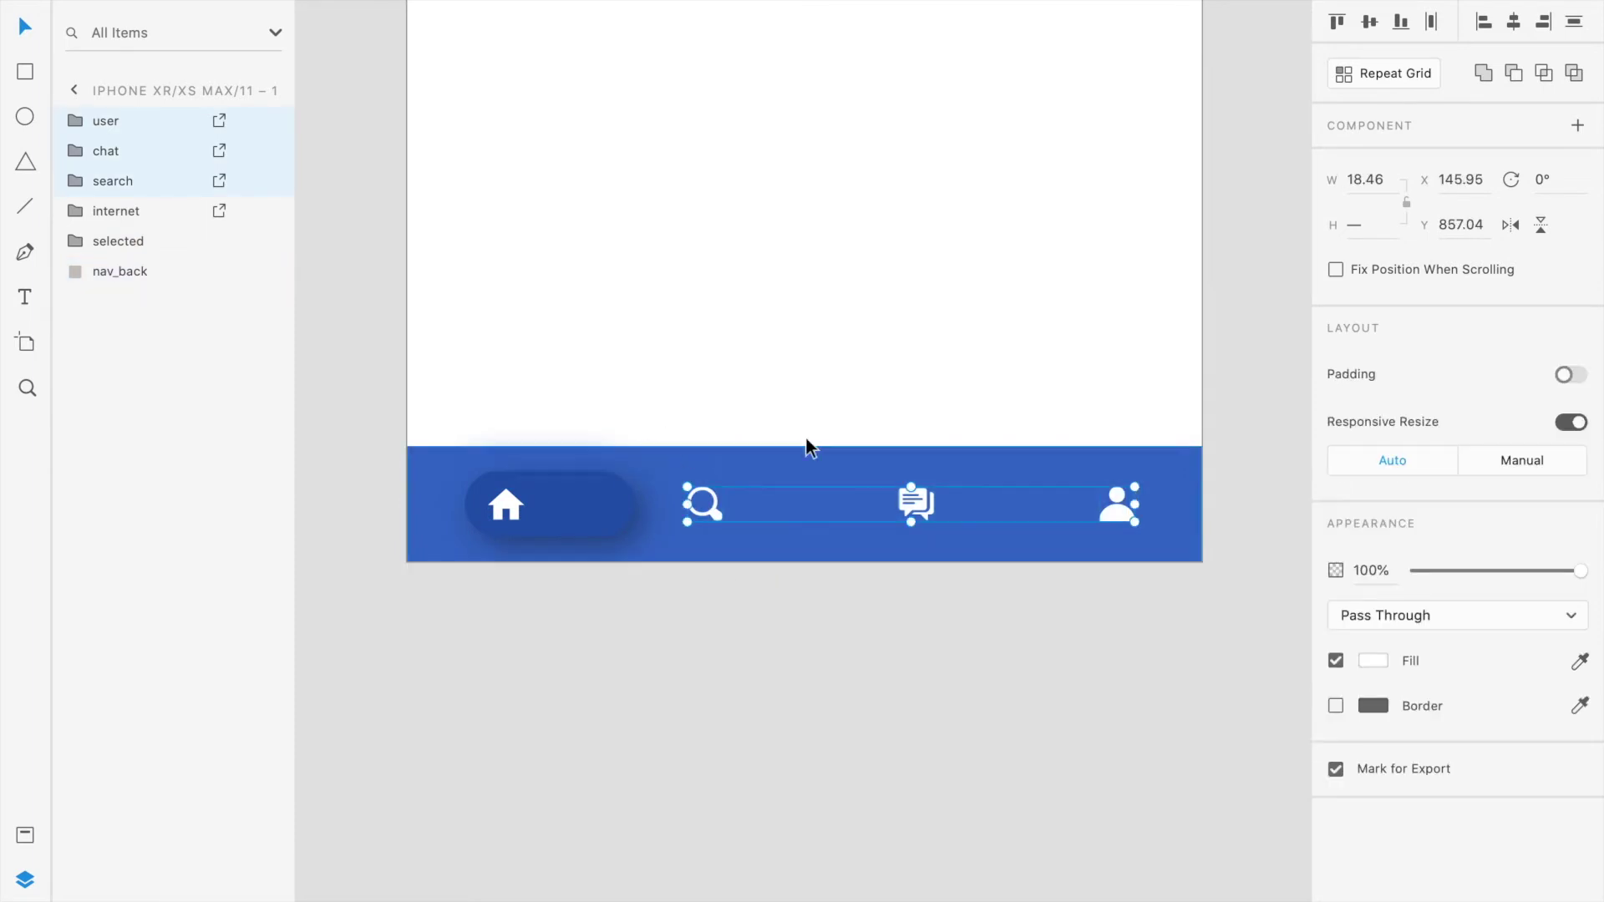
pyautogui.keyDown('shift'); pyautogui.click(593, 510); pyautogui.keyUp('shift')
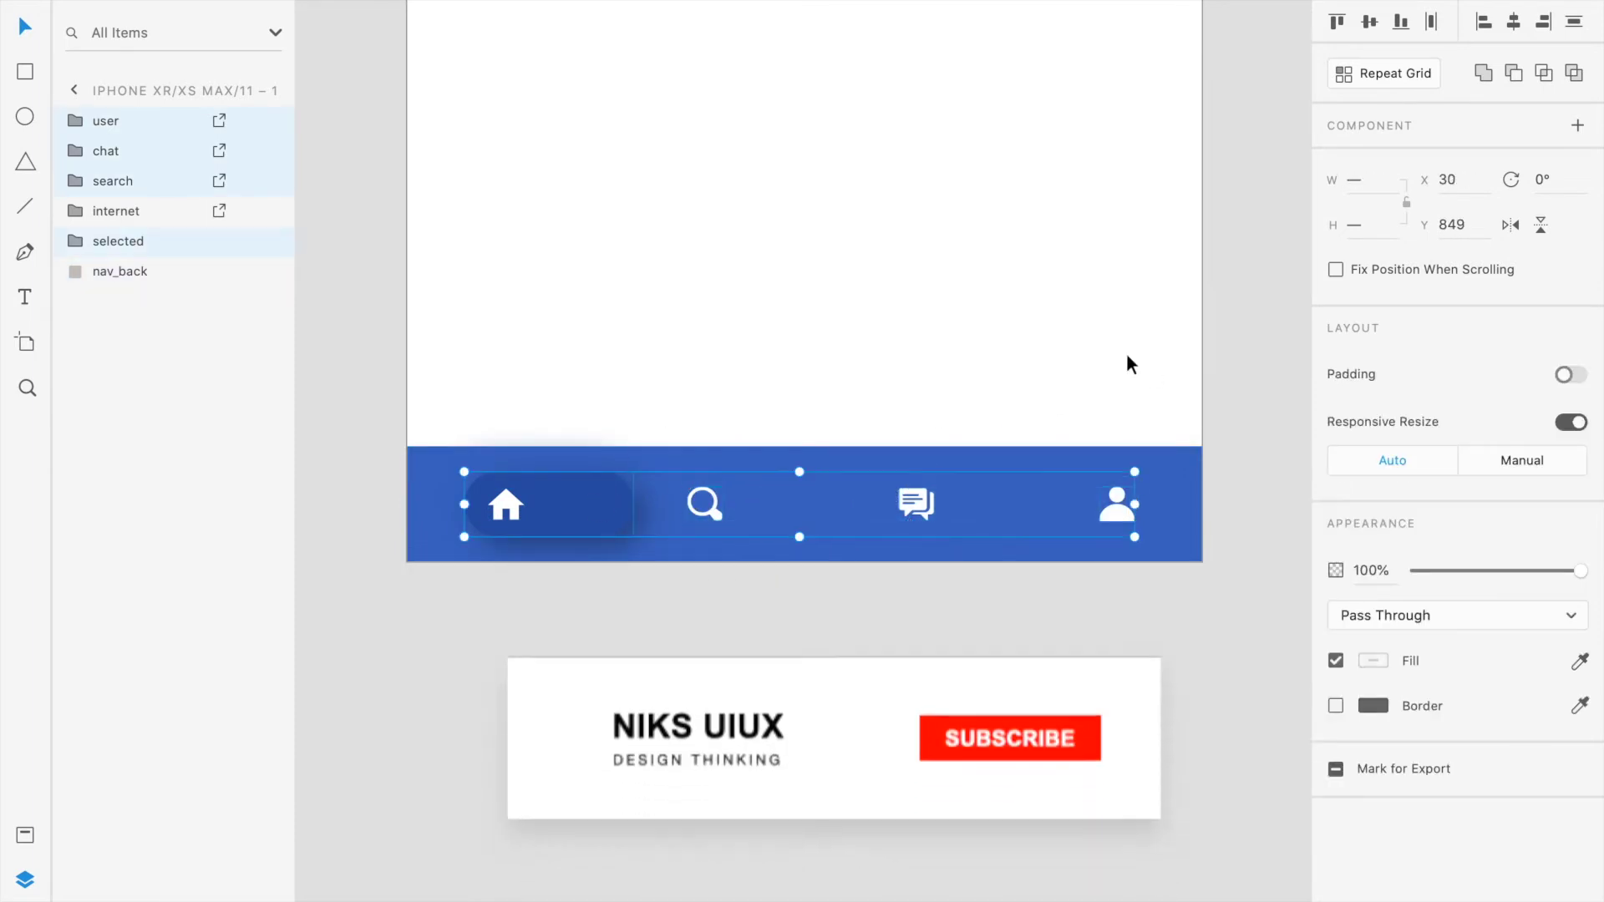
pyautogui.click(1432, 22)
pyautogui.click(765, 598)
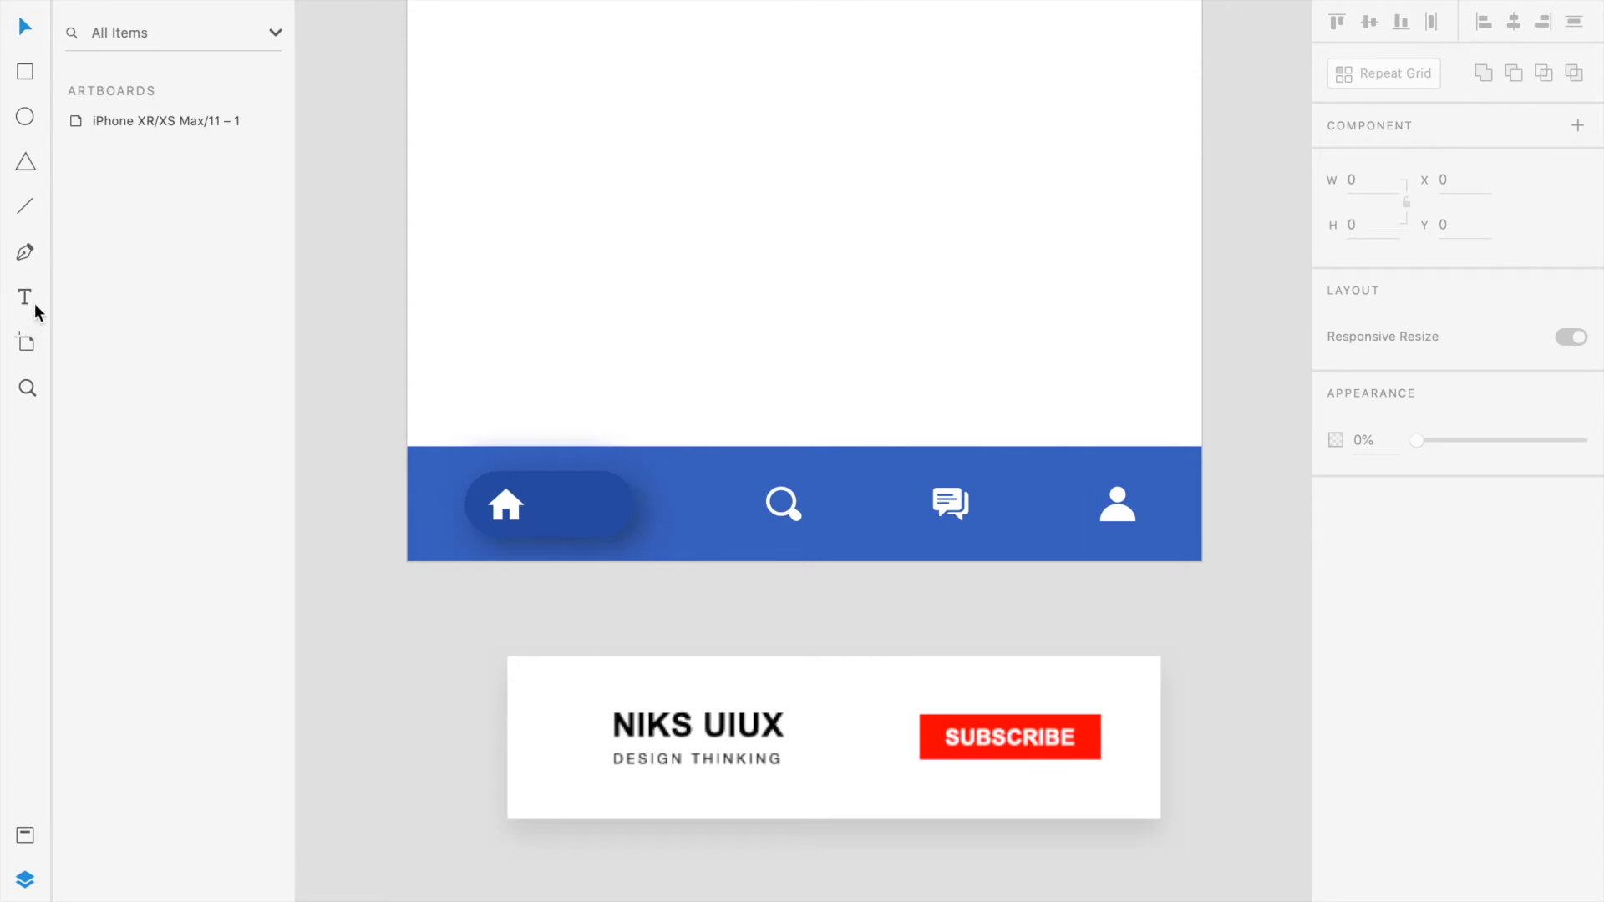
# - Add the text HOME beside the home icon inside the dark blue pill and set its font size to 12
pyautogui.click(534, 490)
pyautogui.write('HOME')
pyautogui.hotkey('ctrl', 'a')
pyautogui.write('15')
pyautogui.press('Return')
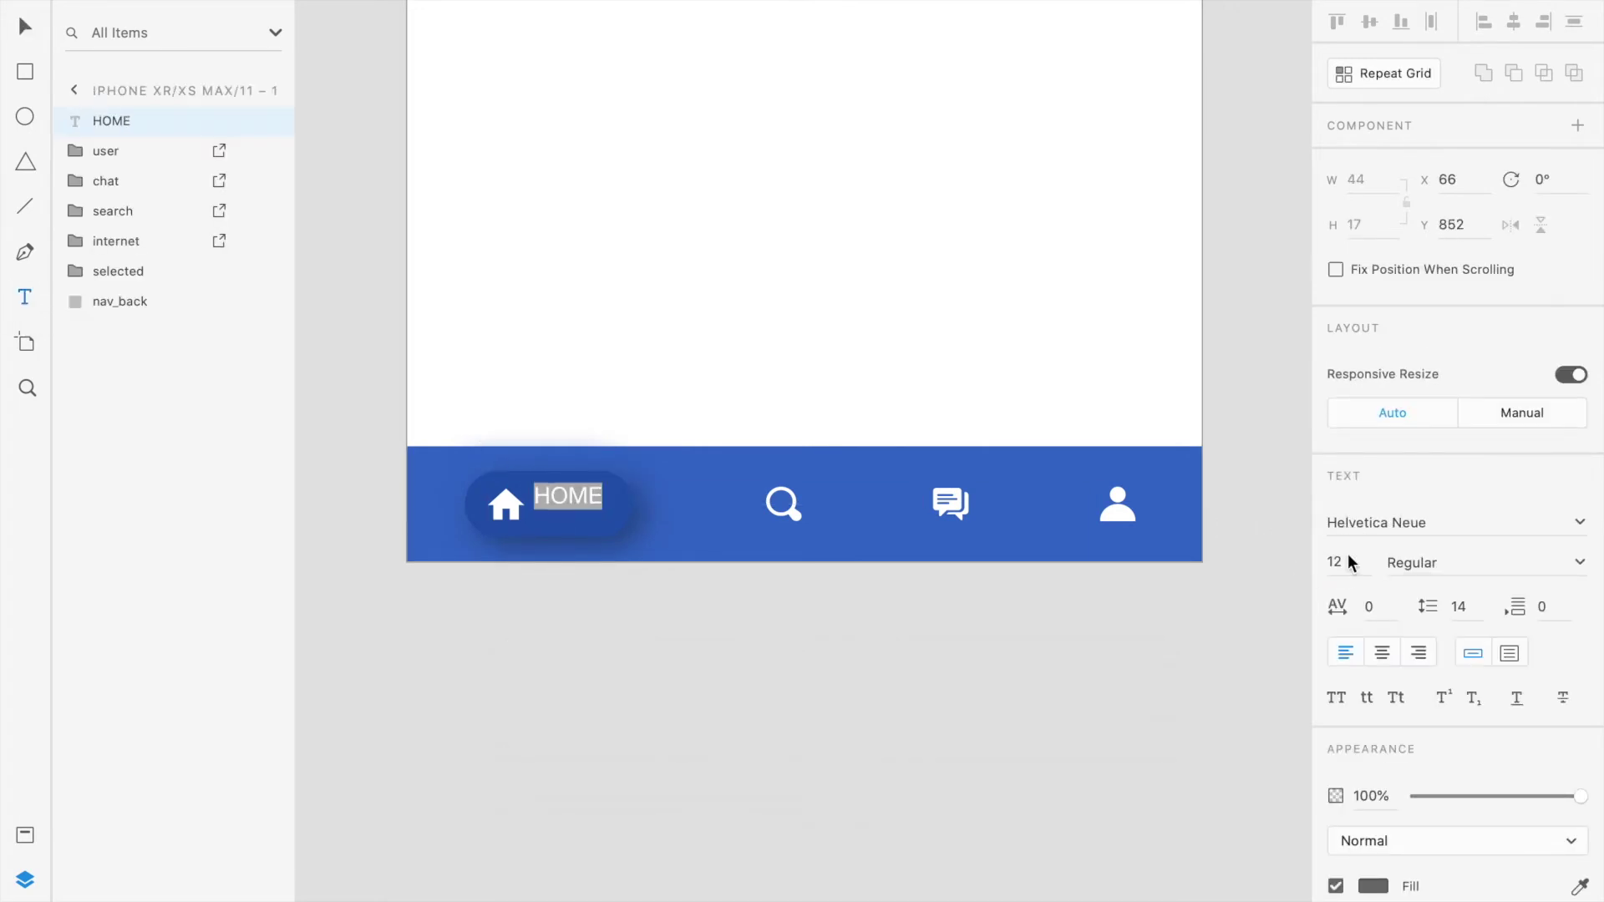
# - Change the fill of the HOME text to white
pyautogui.click(1372, 886)
pyautogui.moveTo(1162, 773); pyautogui.dragTo(865, 392)
pyautogui.click(669, 649)
pyautogui.scroll(2, 502, 468)
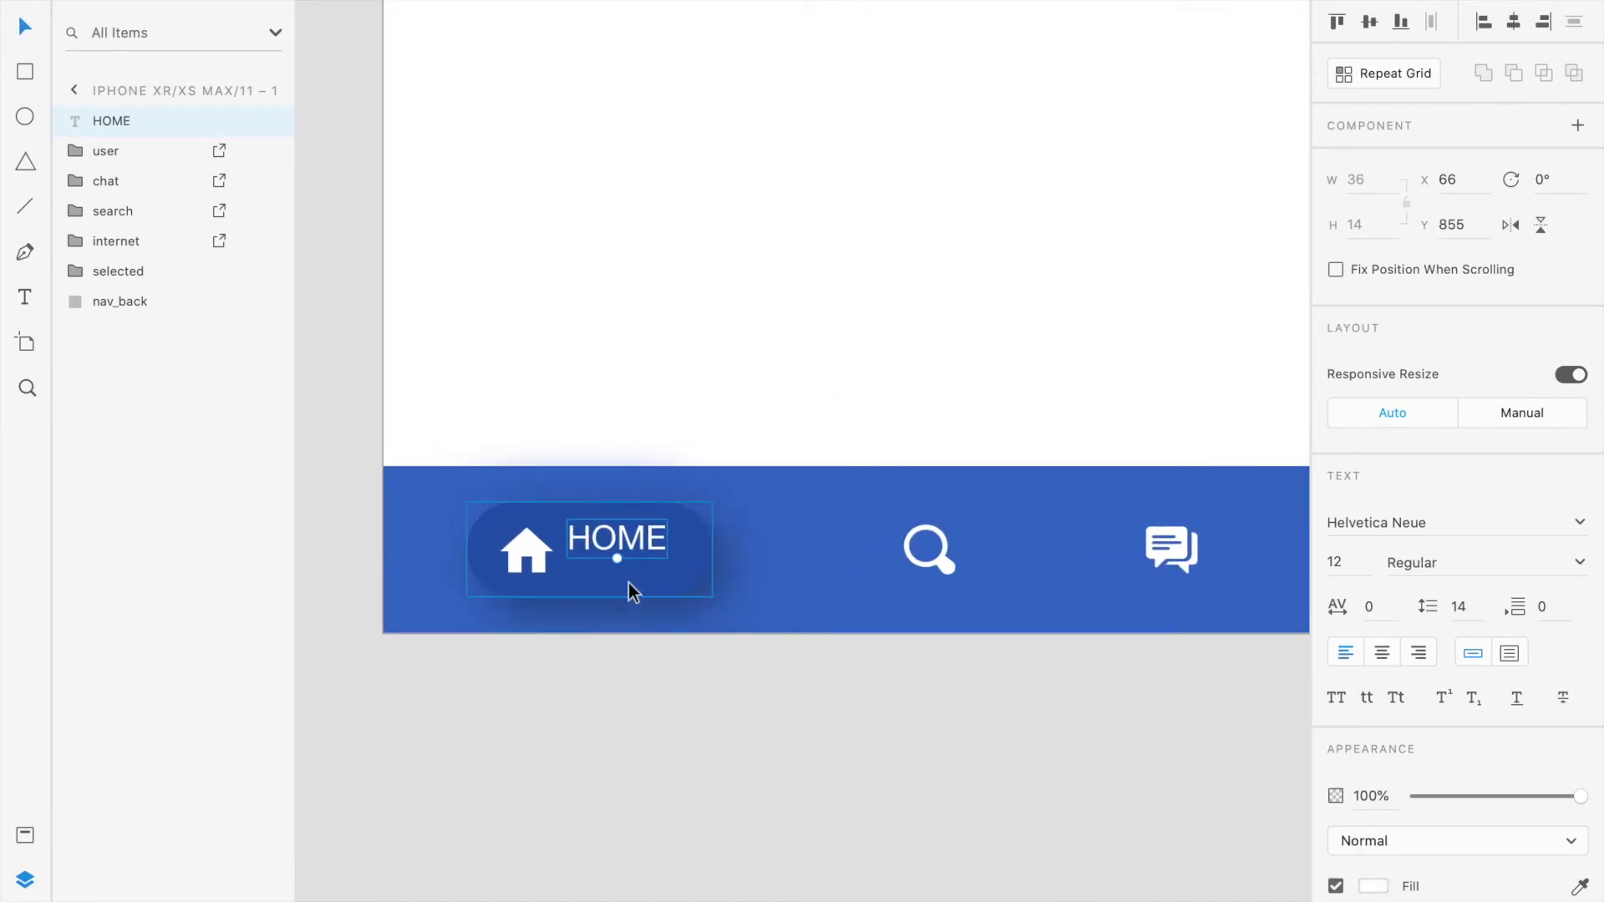
# - Lower the HOME text inside the pill and centre it vertically with the home icon at Y 860
pyautogui.moveTo(623, 542); pyautogui.dragTo(623, 553)
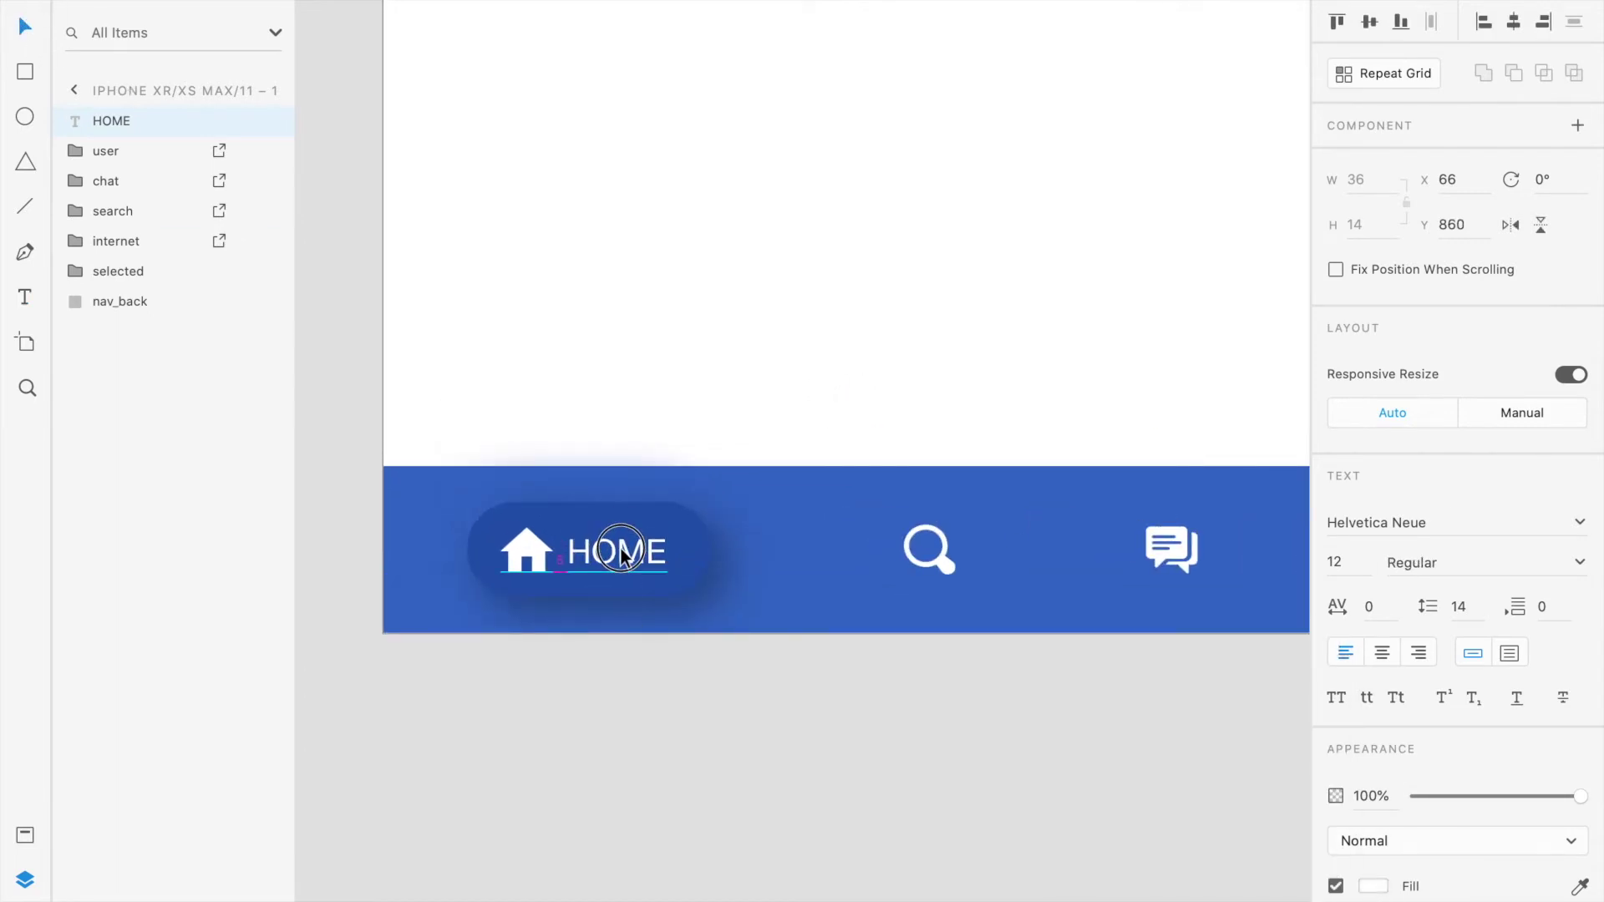
pyautogui.click(640, 625)
pyautogui.scroll(-2, 701, 639)
pyautogui.moveTo(648, 590); pyautogui.dragTo(649, 598)
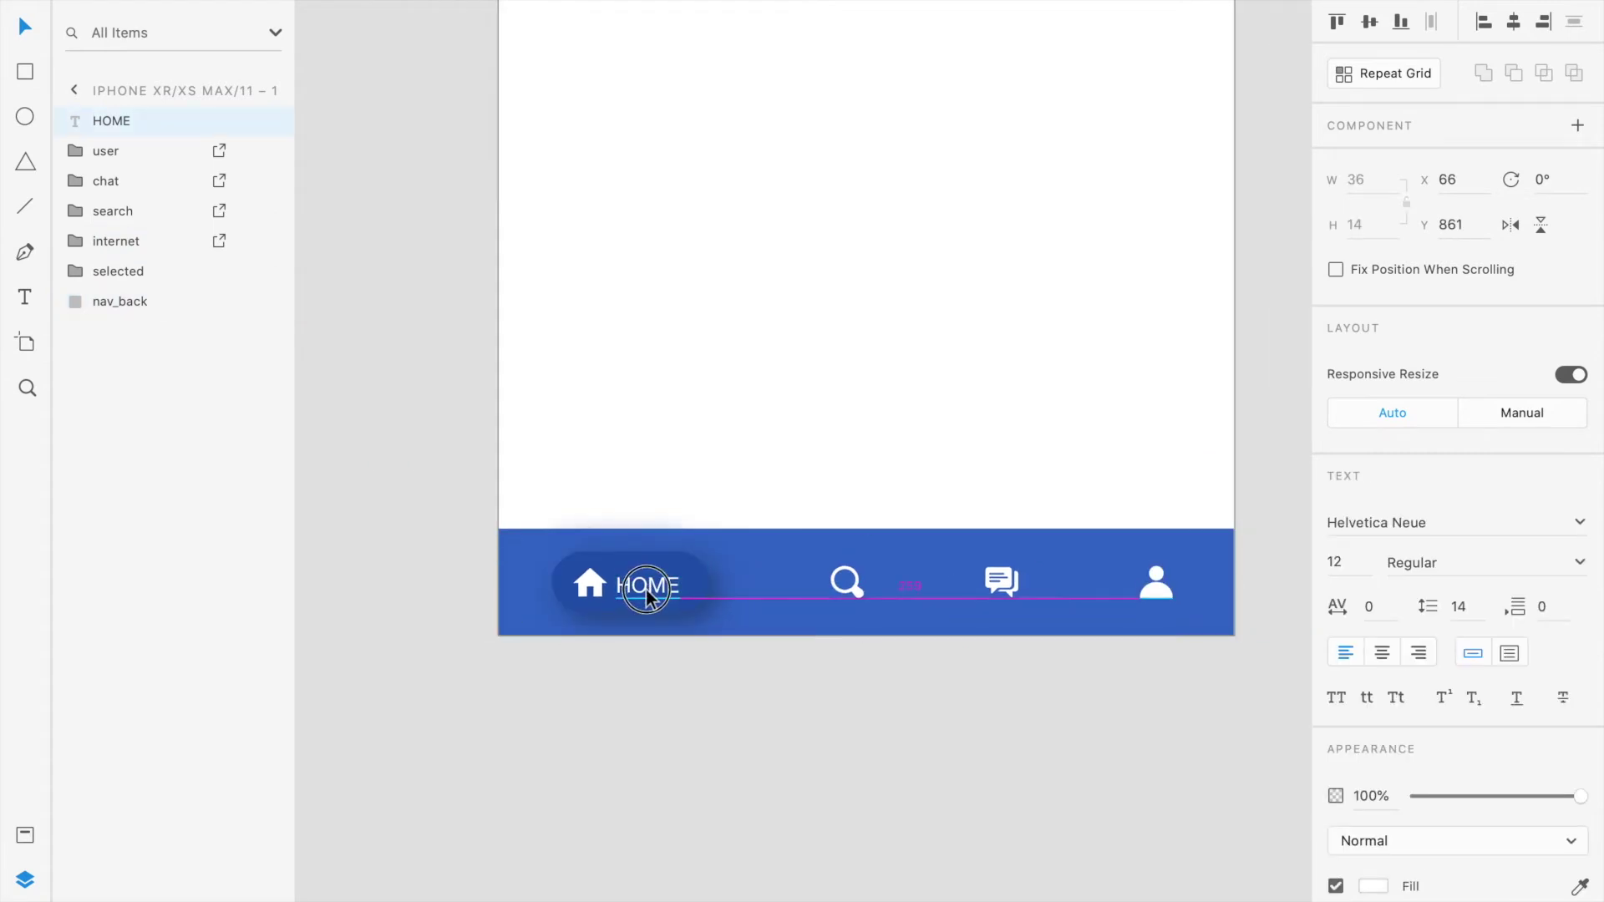
pyautogui.keyDown('shift'); pyautogui.click(592, 592); pyautogui.keyUp('shift')
pyautogui.scroll(3, 640, 595)
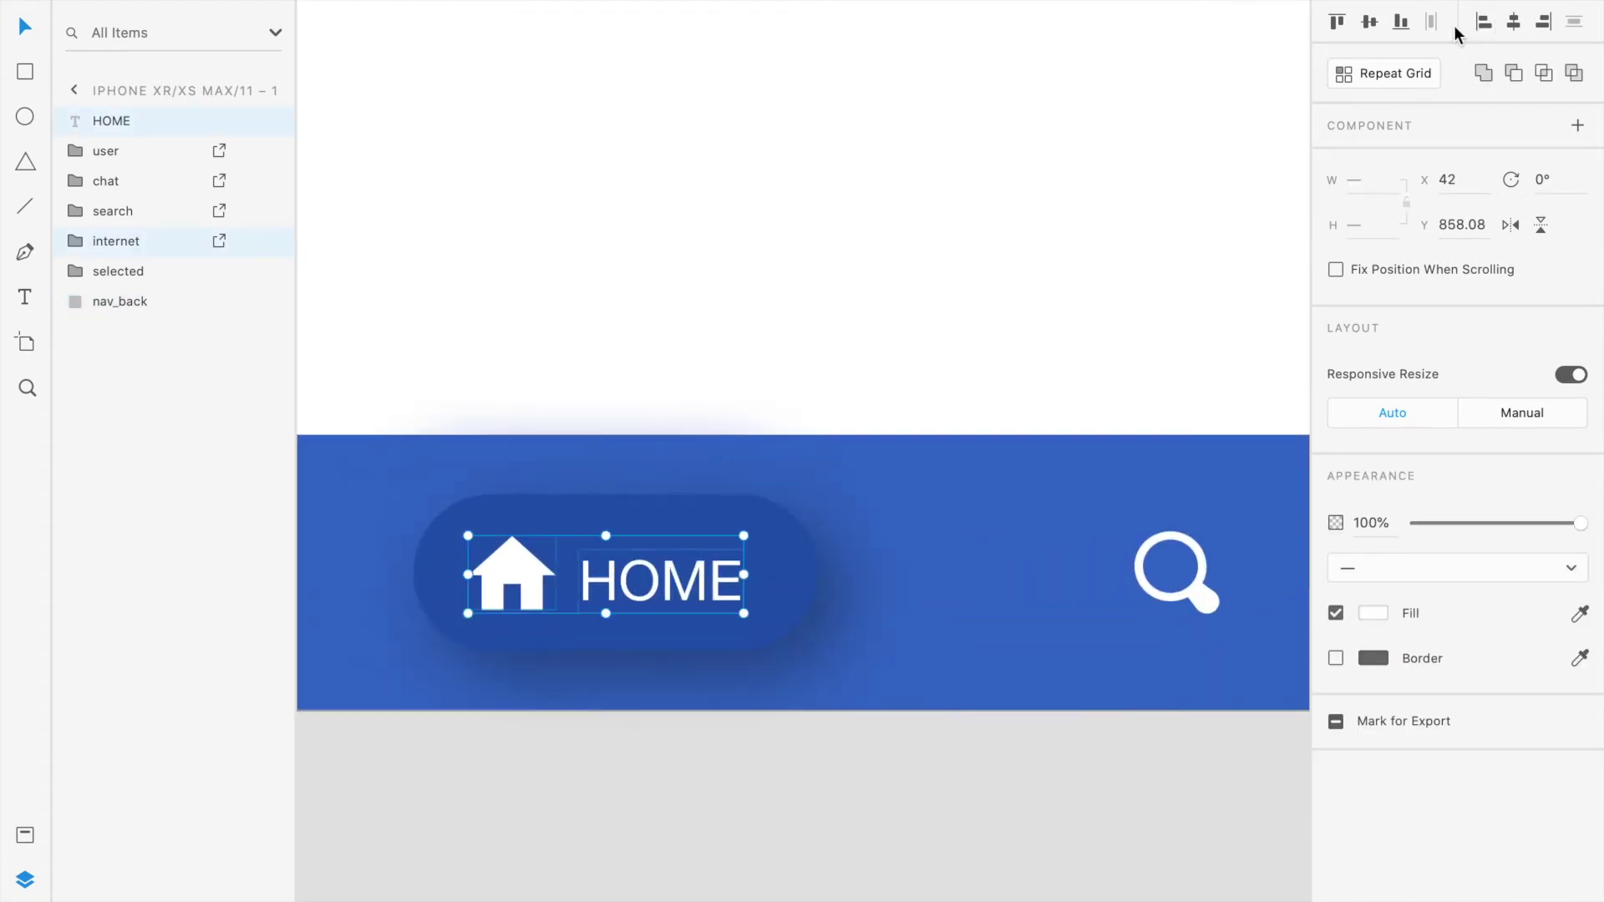
pyautogui.click(1370, 24)
pyautogui.click(728, 822)
pyautogui.click(547, 587)
pyautogui.keyDown('shift'); pyautogui.click(612, 584); pyautogui.keyUp('shift')
pyautogui.moveTo(612, 581); pyautogui.dragTo(611, 576)
pyautogui.click(661, 785)
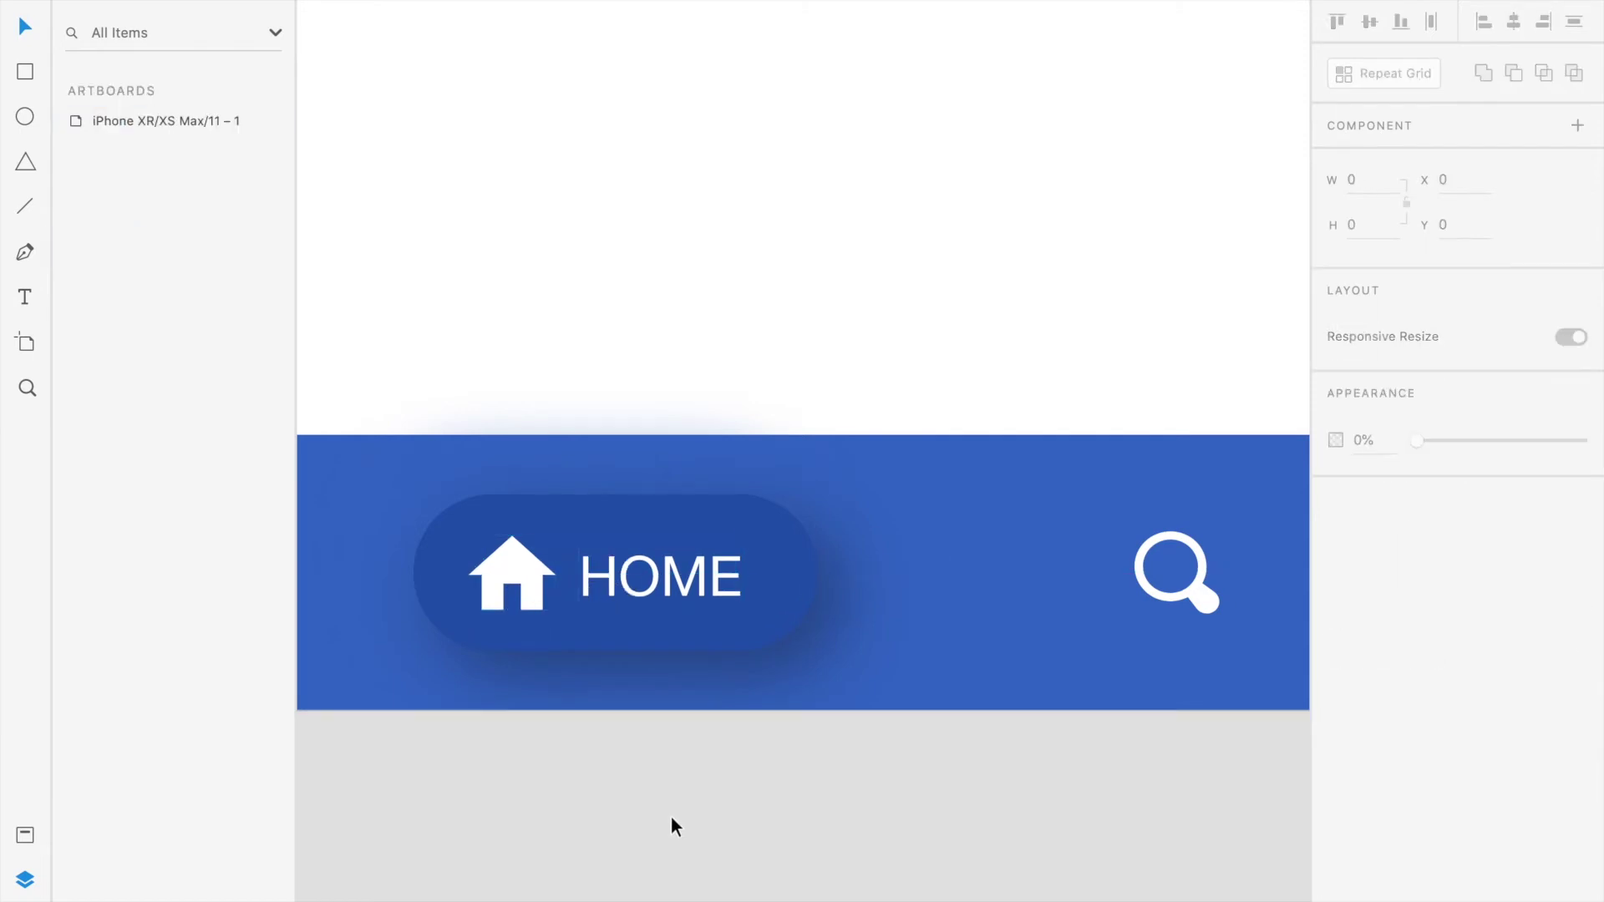
# - Duplicate the iPhone XR/XS Max/11 – 1 artboard with its navigation bar
pyautogui.scroll(-3, 670, 815)
pyautogui.scroll(-3, 670, 815)
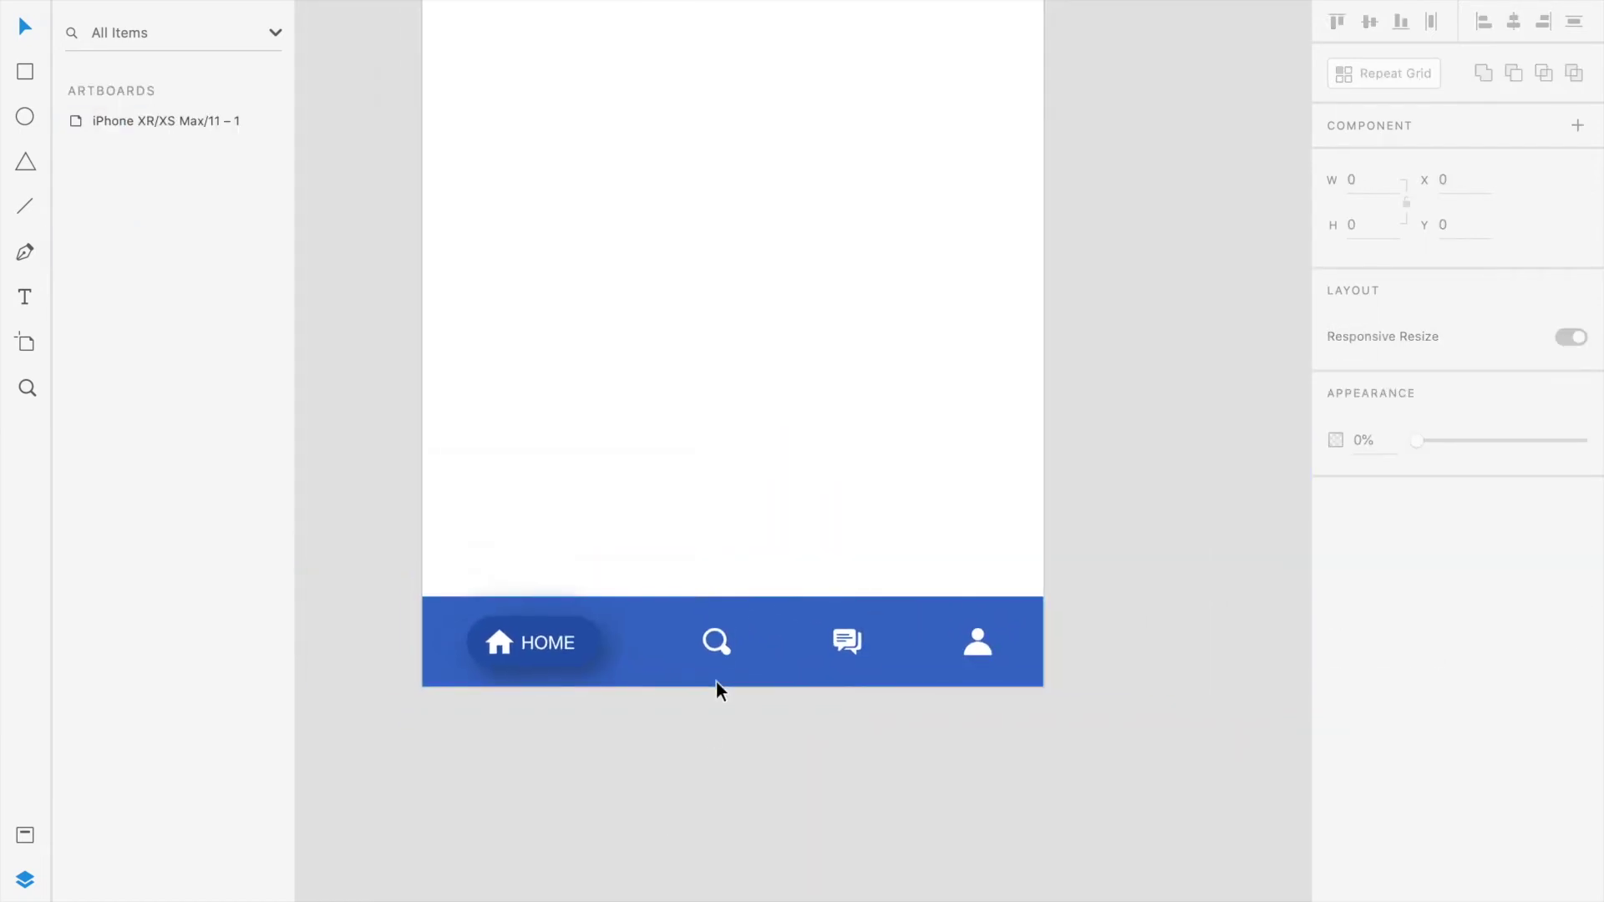
pyautogui.scroll(-2, 715, 680)
pyautogui.scroll(2, 712, 684)
pyautogui.click(526, 244)
pyautogui.press('super+d')
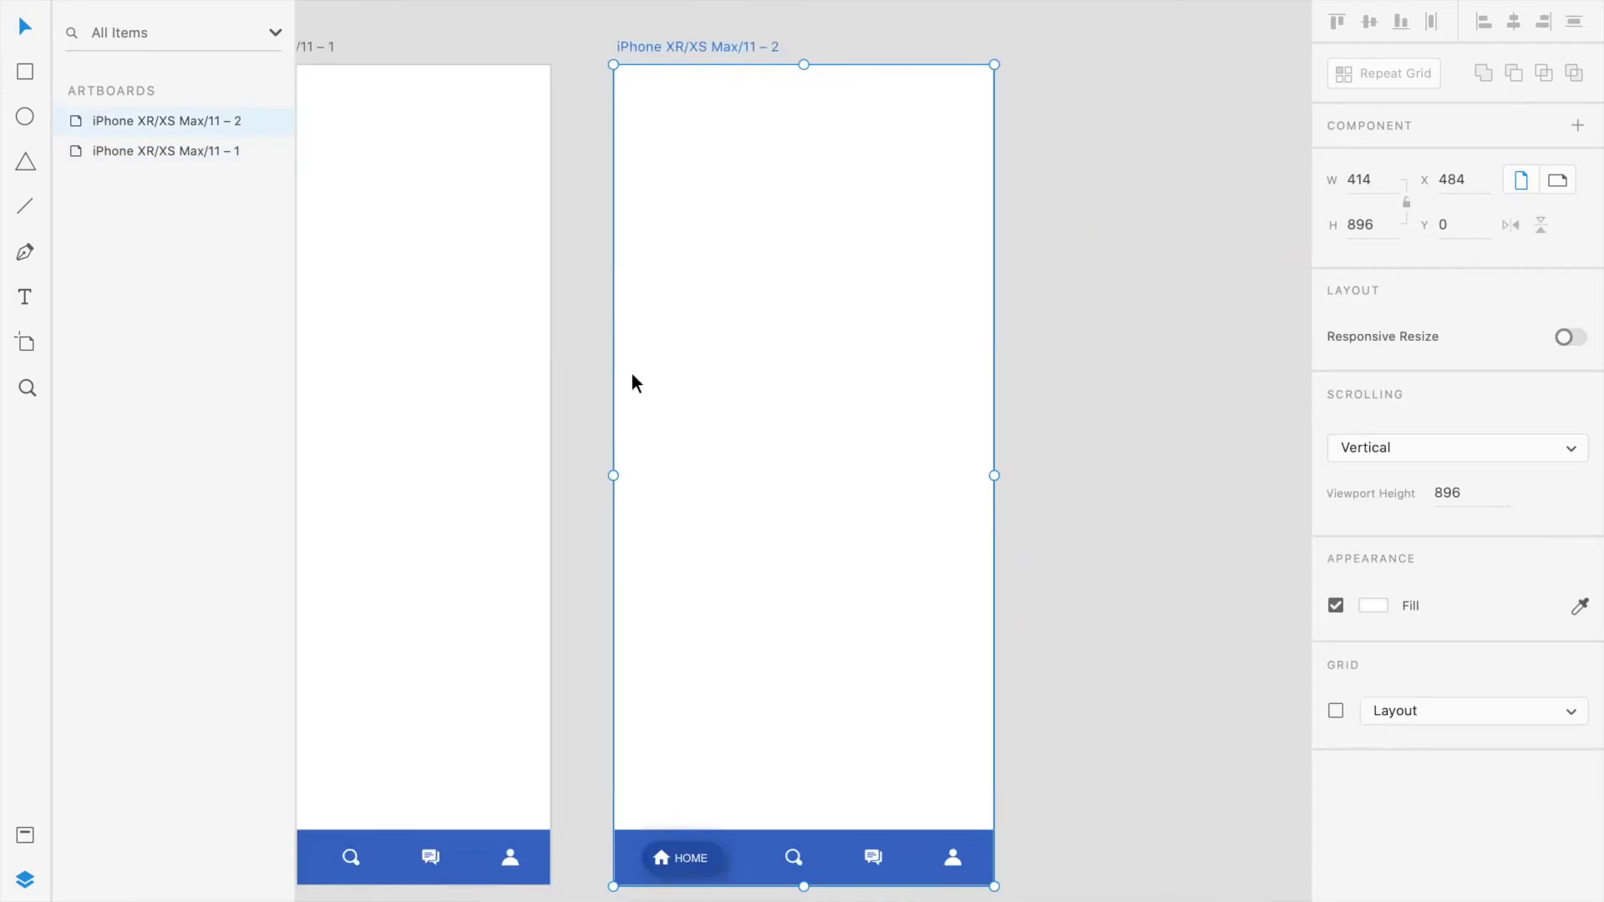
# - On the second artboard, move the HOME text and selected pill over to the search icon and fit the icon inside at X 163
pyautogui.scroll(-3, 795, 579)
pyautogui.scroll(3, 931, 668)
pyautogui.hscroll(3, 931, 669)
pyautogui.click(635, 549)
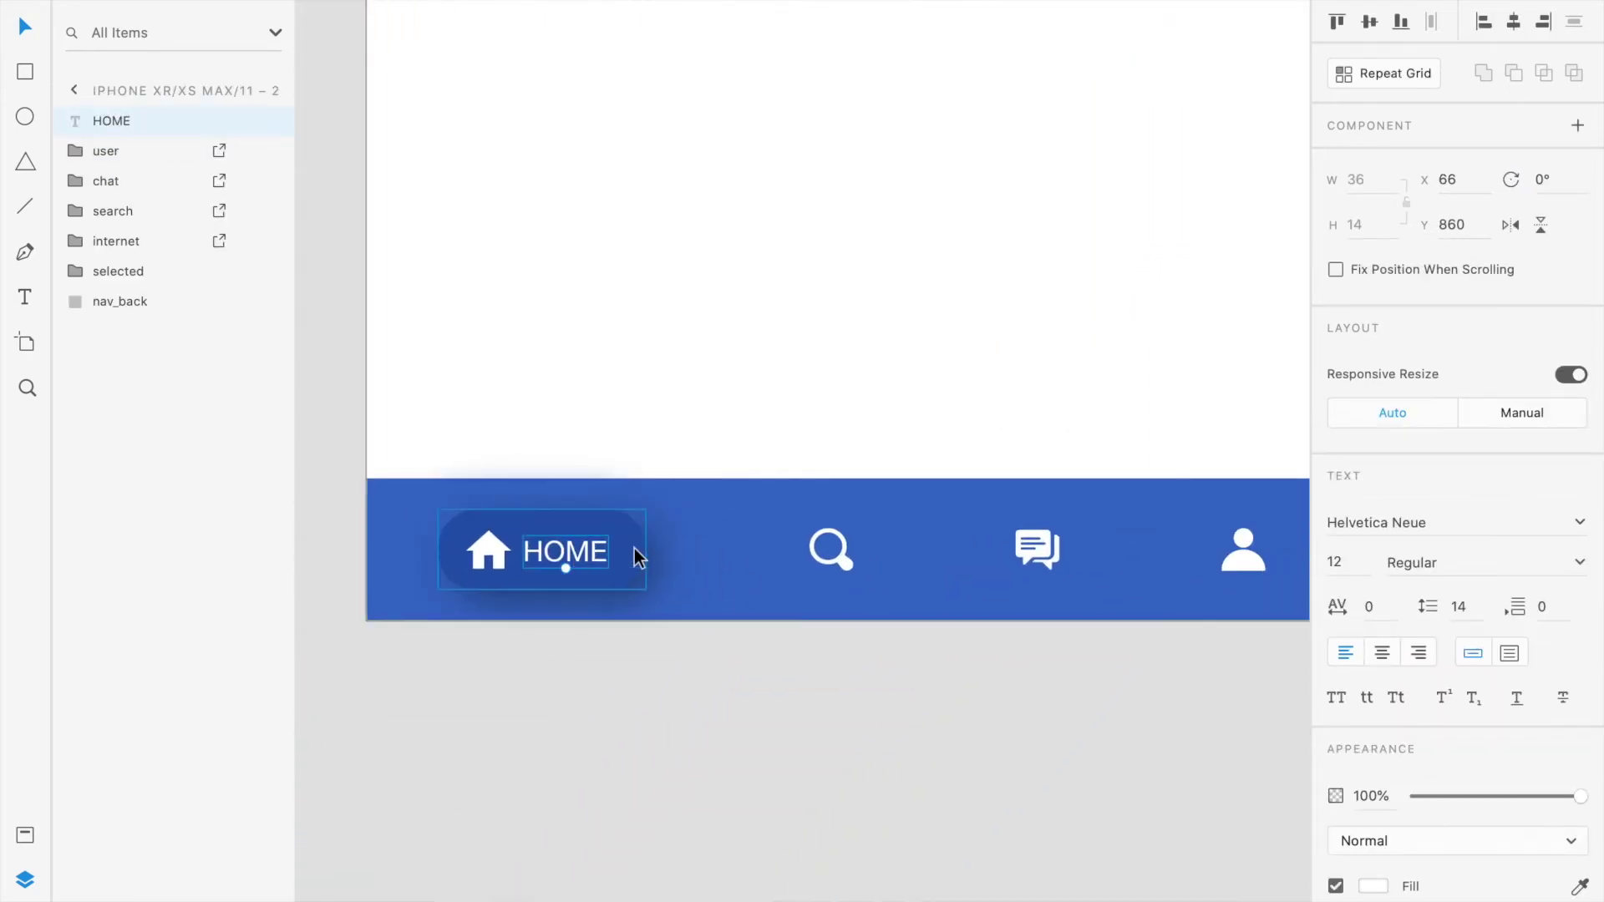
pyautogui.moveTo(634, 548); pyautogui.dragTo(779, 541)
pyautogui.doubleClick(830, 542)
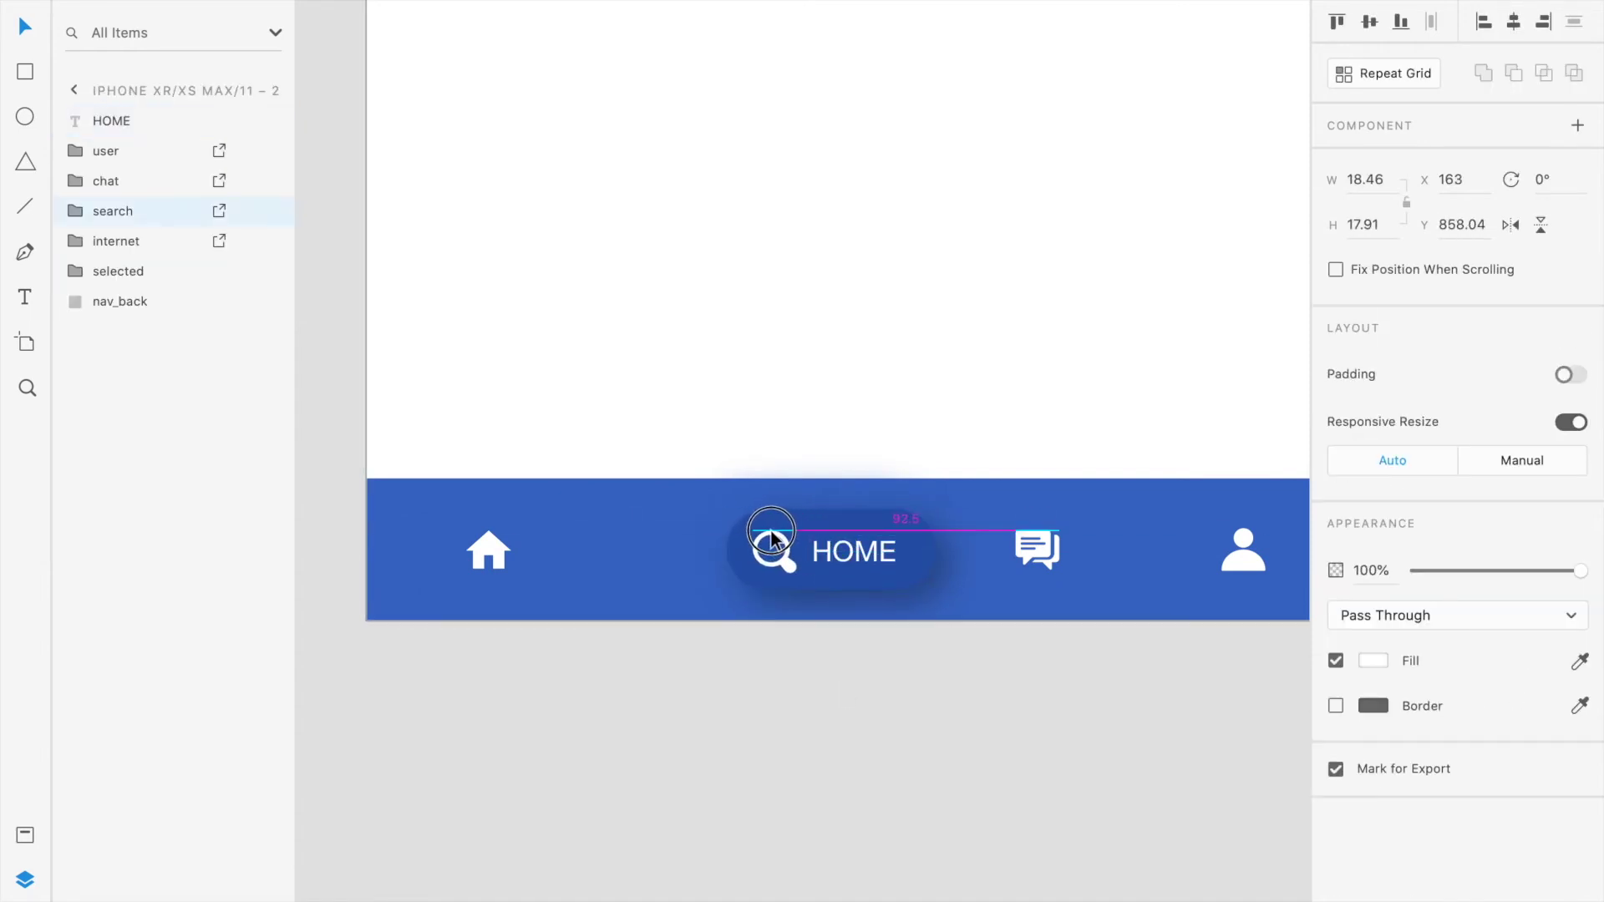
pyautogui.click(799, 650)
pyautogui.scroll(5, 781, 556)
pyautogui.moveTo(785, 563); pyautogui.dragTo(786, 566)
pyautogui.hscroll(-10, 785, 566)
pyautogui.click(877, 536)
pyautogui.hscroll(12, 877, 536)
# - Group the search icon, HOME text and selected pill on the second artboard
pyautogui.click(533, 558)
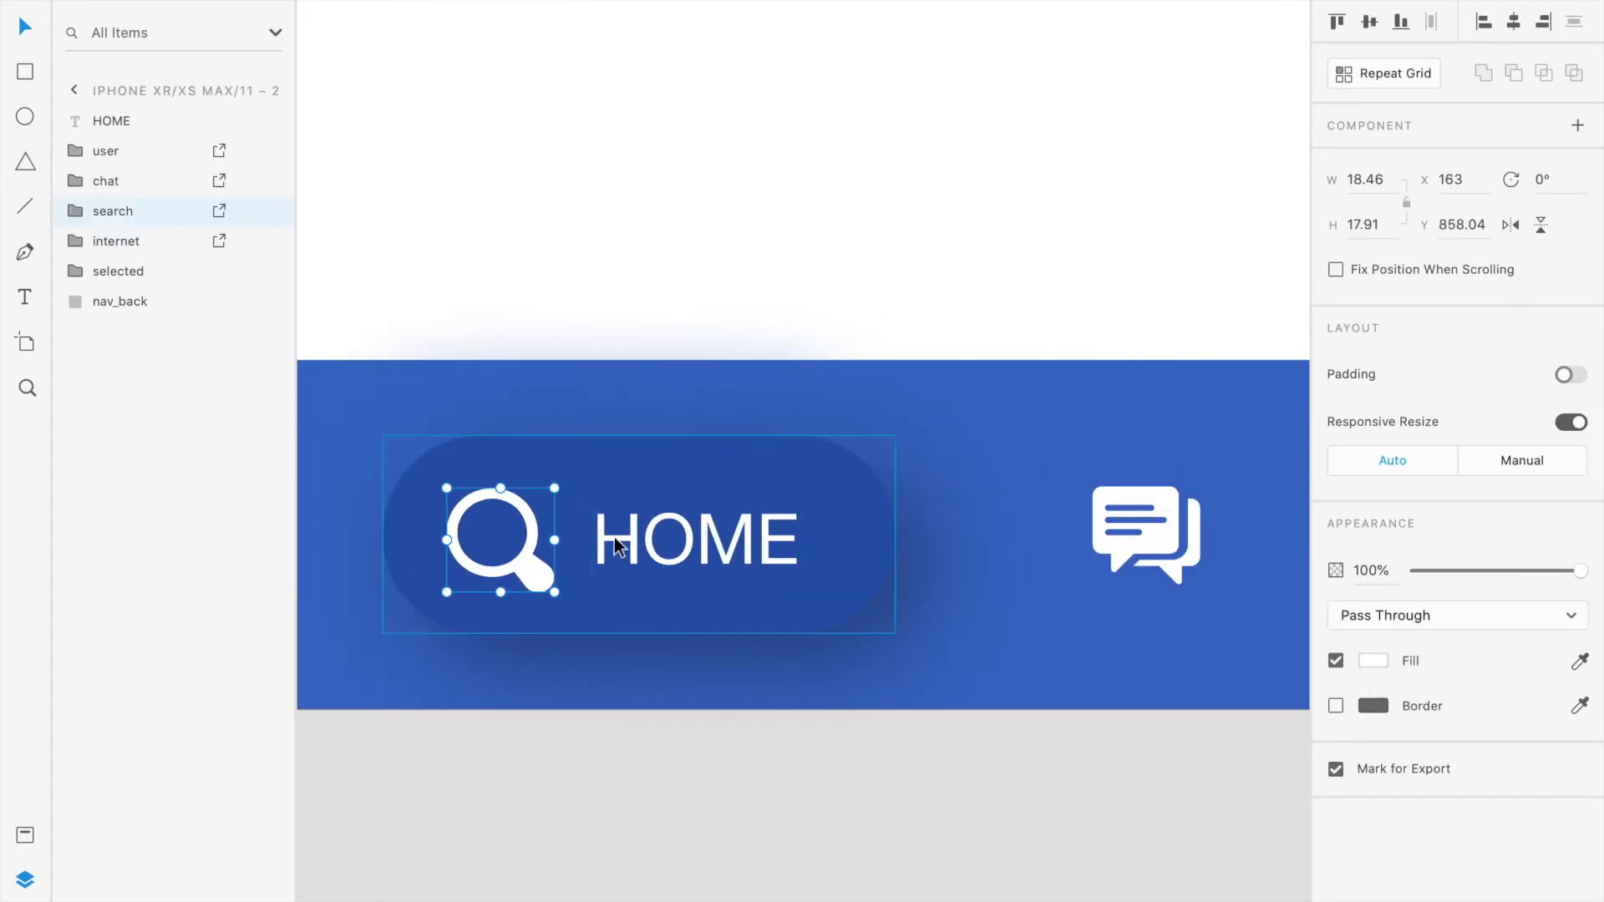
pyautogui.keyDown('shift'); pyautogui.click(614, 538); pyautogui.keyUp('shift')
pyautogui.keyDown('shift'); pyautogui.click(619, 476); pyautogui.keyUp('shift')
pyautogui.hotkey('ctrl', 'g')
# - Group the home icon, HOME text and selected pill on the first artboard and rename the group as tab1
pyautogui.hscroll(-15, 601, 502)
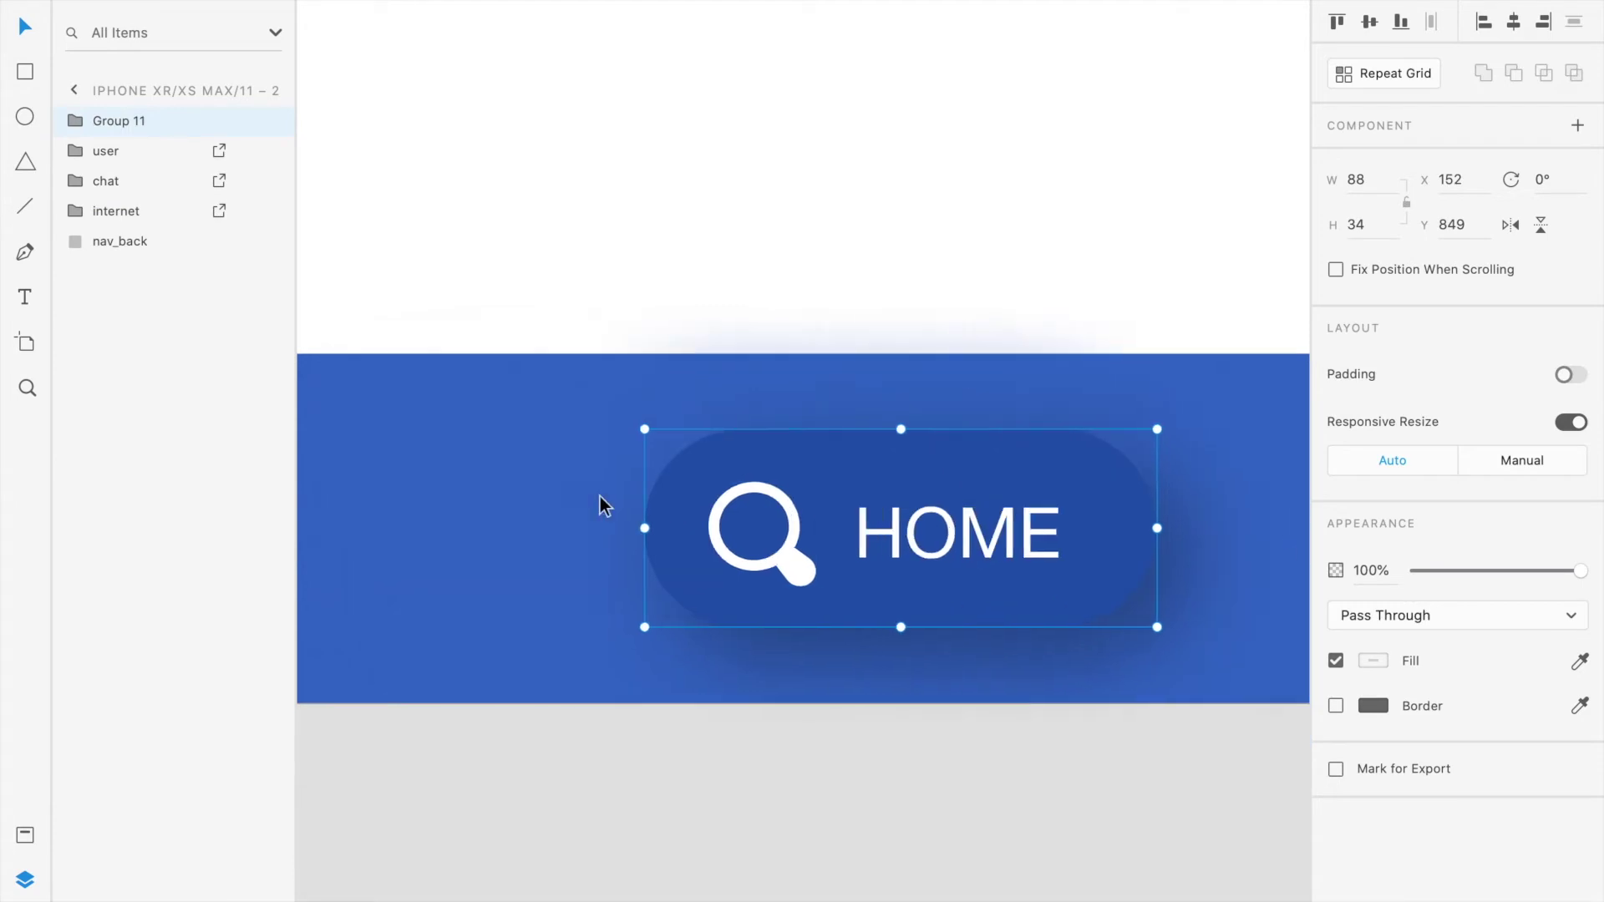
pyautogui.hscroll(-10, 600, 496)
pyautogui.click(649, 508)
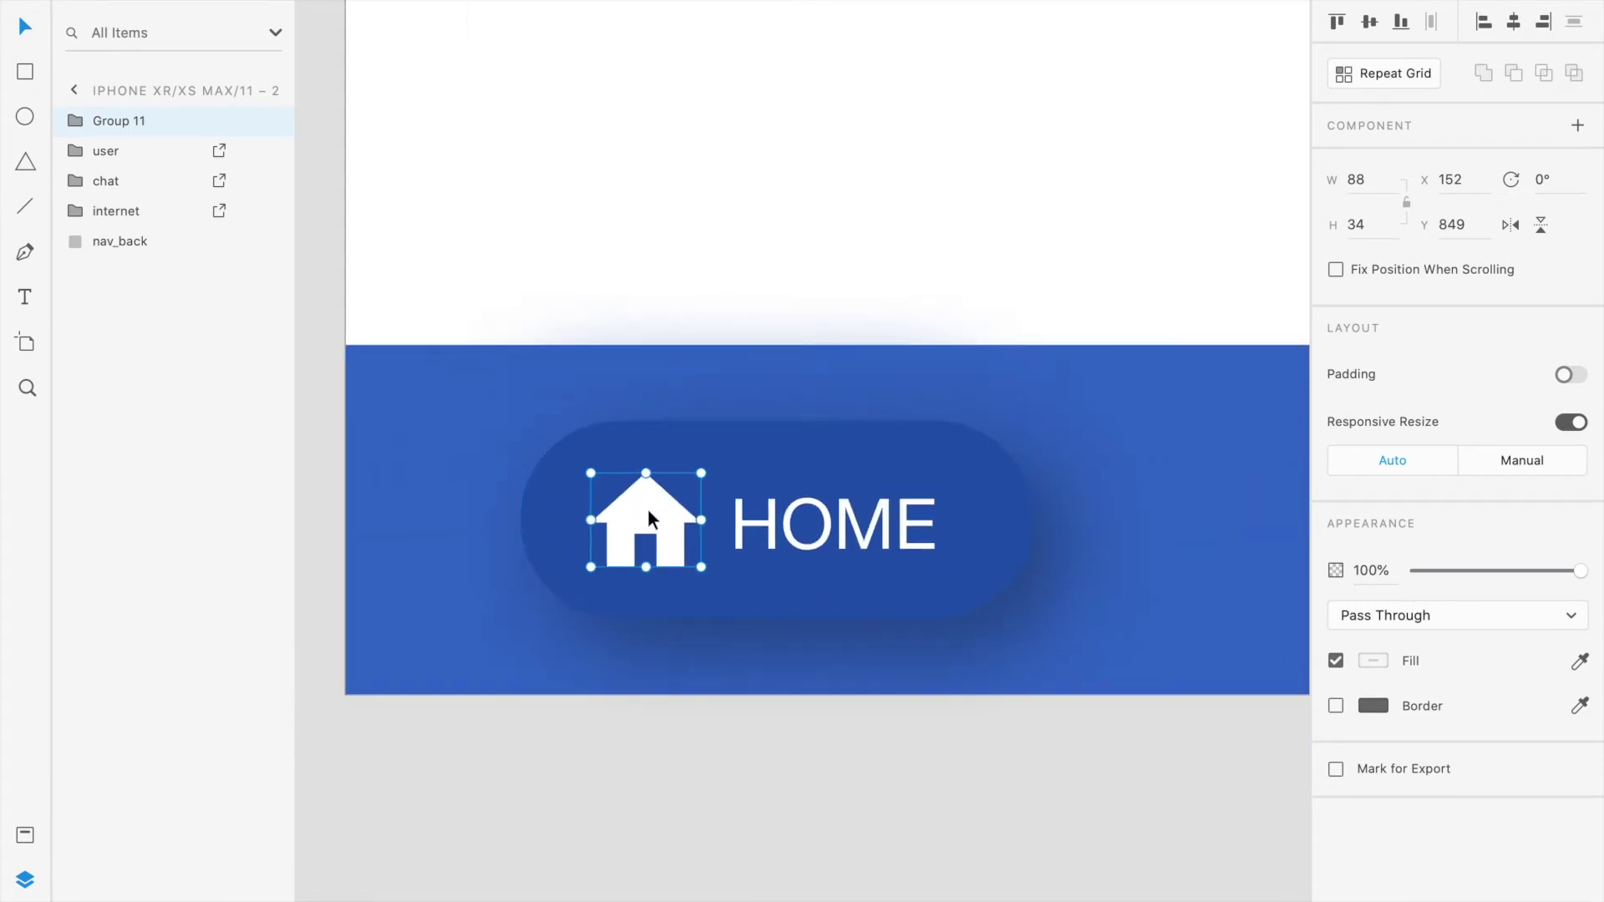
pyautogui.keyDown('shift'); pyautogui.click(769, 528); pyautogui.keyUp('shift')
pyautogui.keyDown('shift'); pyautogui.click(771, 455); pyautogui.keyUp('shift')
pyautogui.hotkey('ctrl', 'g')
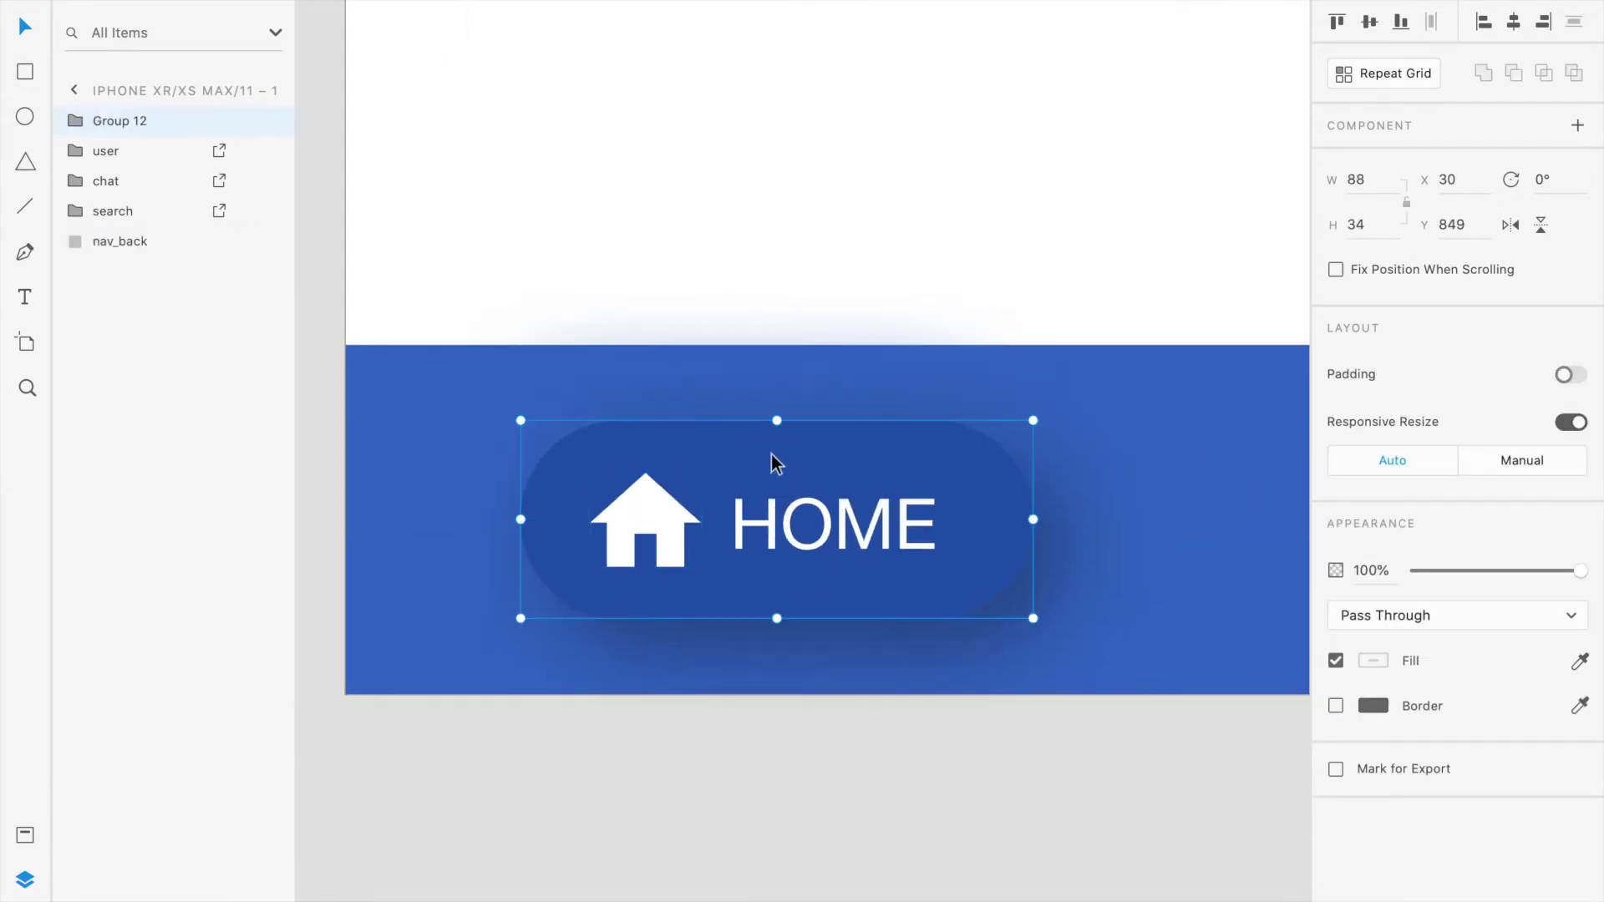
pyautogui.doubleClick(111, 121)
pyautogui.write('tab1')
pyautogui.press('Return')
# - Distribute the search tab group and the home, chat and user icons evenly across the second artboard's bar
pyautogui.scroll(-5, 565, 535)
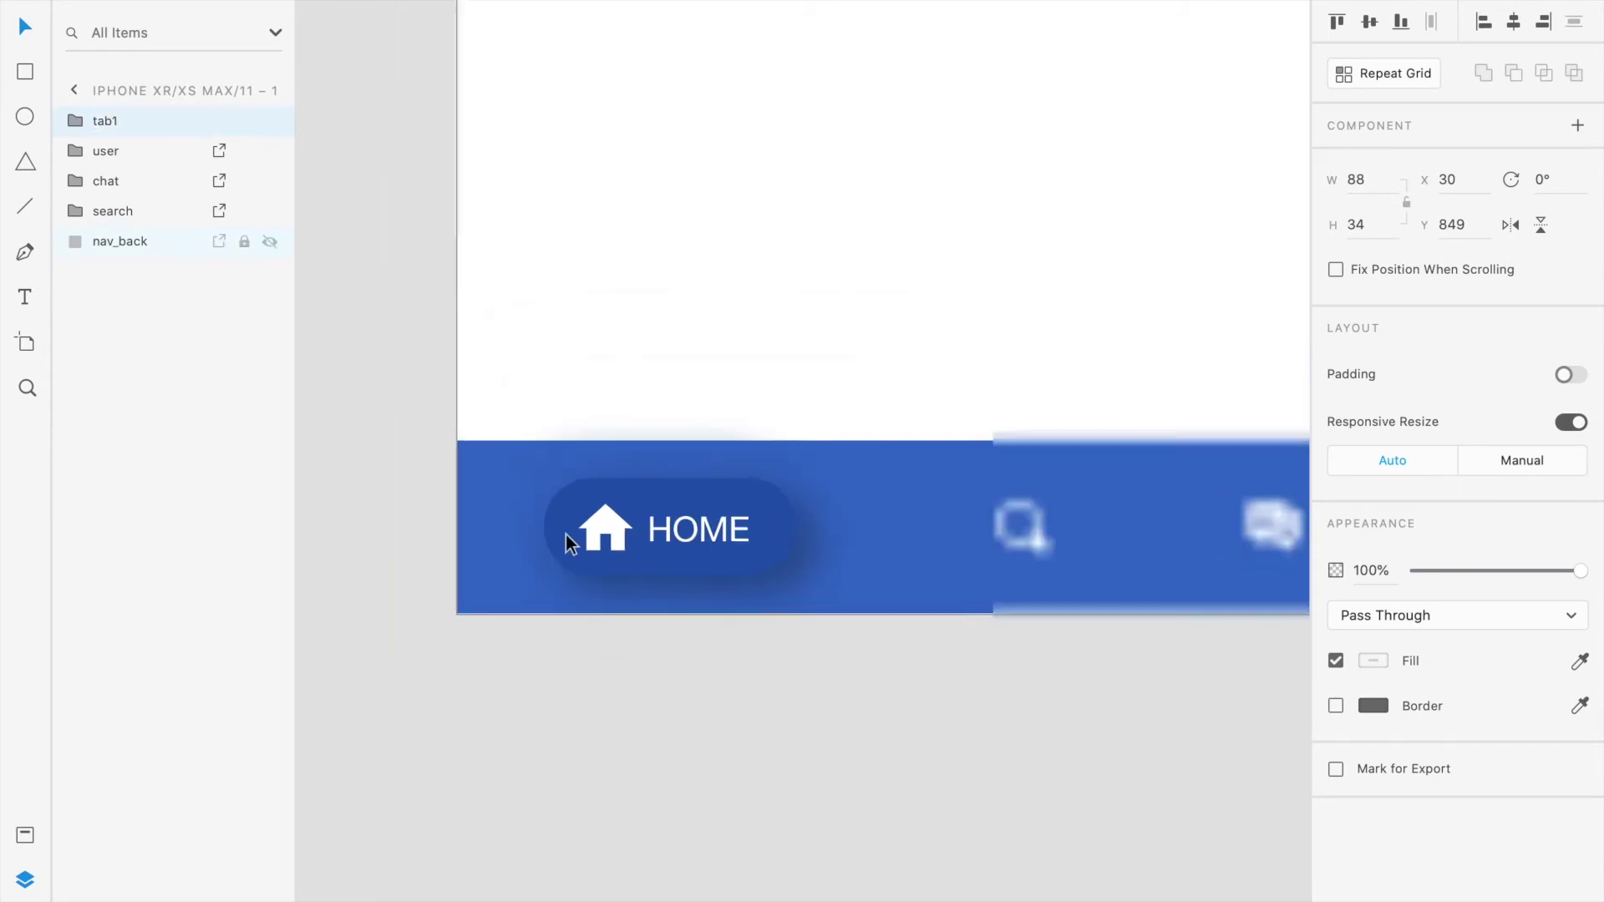
pyautogui.hscroll(10, 565, 534)
pyautogui.scroll(-3, 565, 534)
pyautogui.click(970, 627)
pyautogui.moveTo(1020, 630); pyautogui.dragTo(507, 518)
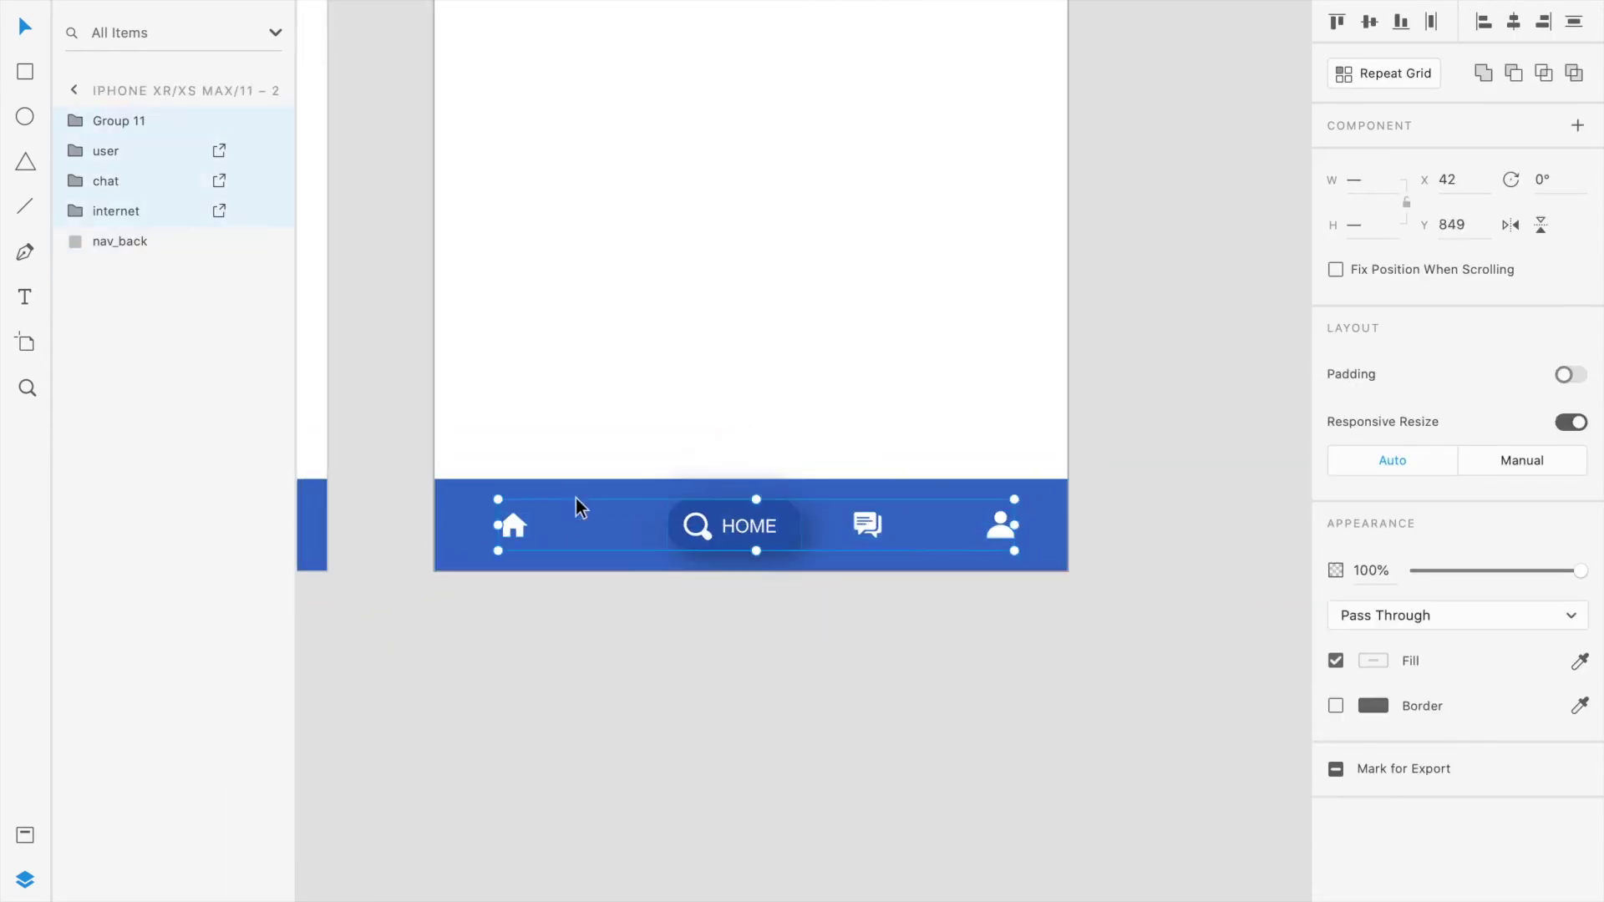
pyautogui.click(1433, 21)
pyautogui.click(841, 683)
# - Duplicate the second artboard, the one with the search tab highlighted
pyautogui.scroll(1, 836, 651)
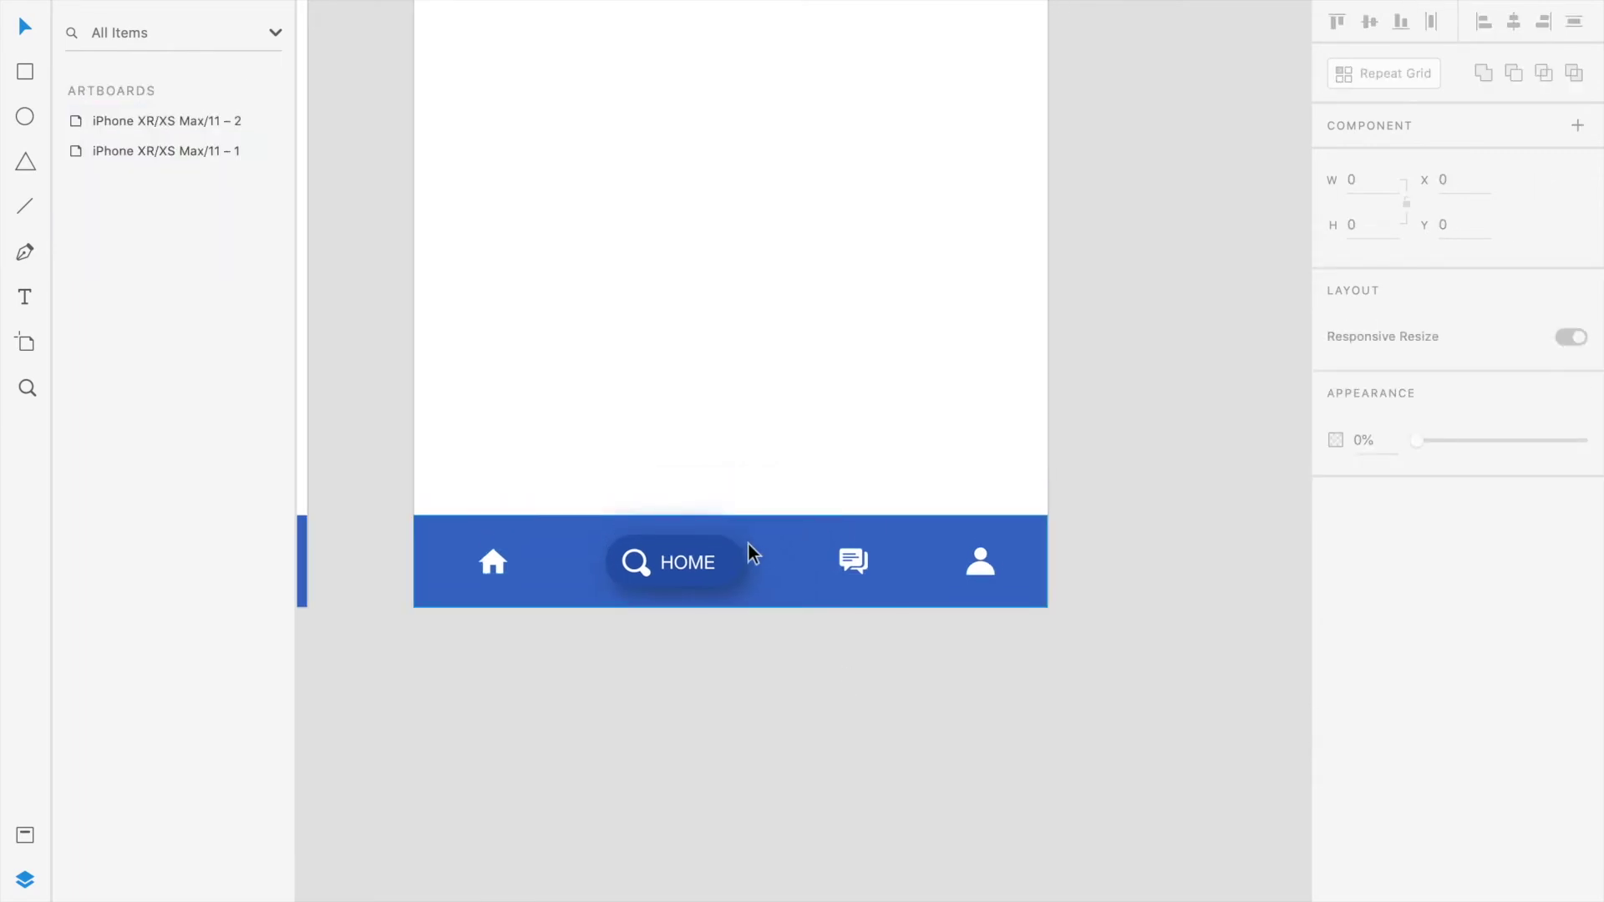
pyautogui.scroll(-5, 750, 543)
pyautogui.scroll(3, 751, 542)
pyautogui.click(579, 149)
pyautogui.press('super+d')
# - Ungroup the highlighted search tab on the third artboard
pyautogui.scroll(-3, 973, 682)
pyautogui.hscroll(2, 973, 682)
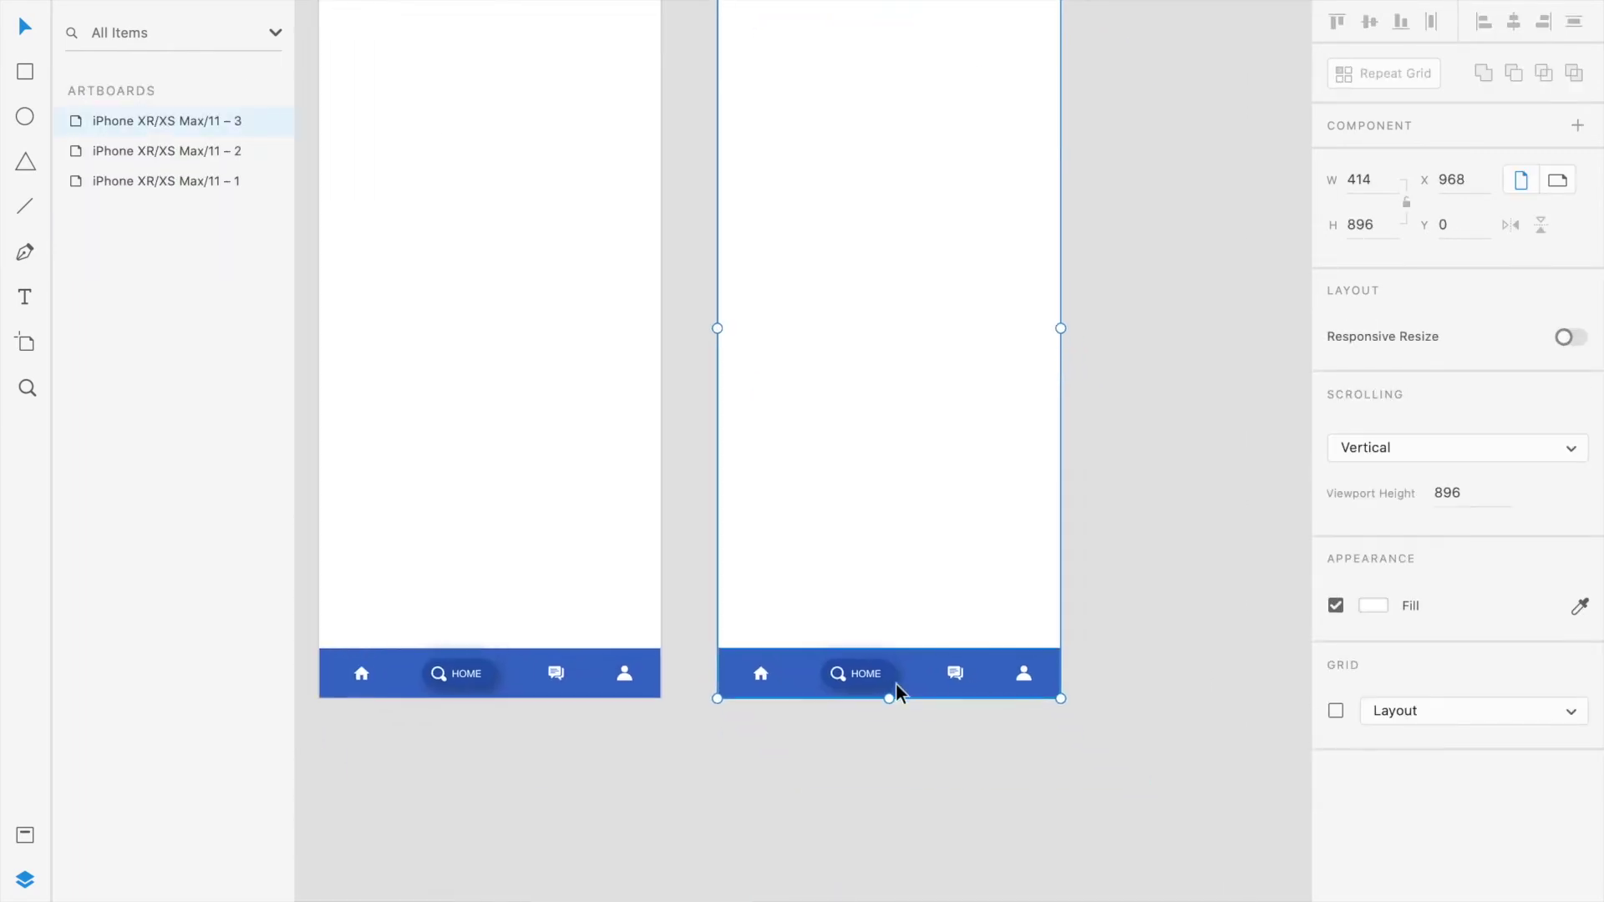
pyautogui.scroll(5, 973, 682)
pyautogui.click(828, 662)
pyautogui.rightClick(749, 636)
pyautogui.click(749, 637)
pyautogui.click(766, 688)
# - Move the HOME text and selected pill over to the chat icon on the third artboard and send them backward
pyautogui.click(760, 589)
pyautogui.keyDown('shift'); pyautogui.click(764, 574); pyautogui.keyUp('shift')
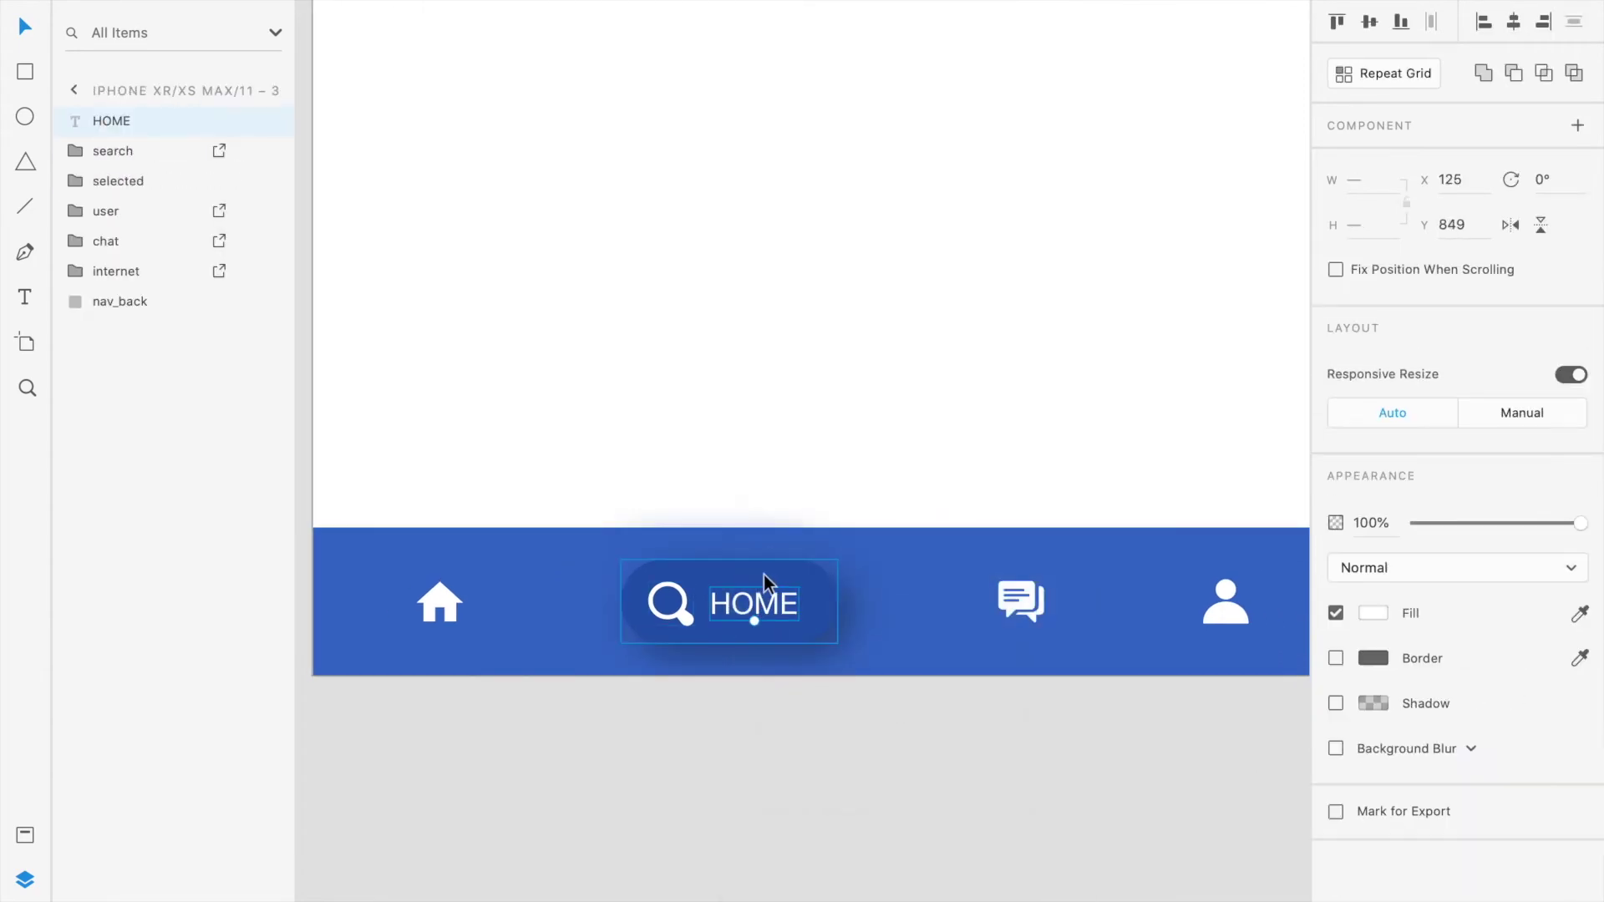
pyautogui.moveTo(756, 574); pyautogui.dragTo(961, 595)
pyautogui.hotkey('ctrl', '[')
# - Group the chat icon, HOME text and pill on the third artboard, and distribute the group and remaining icons evenly across the bar
pyautogui.keyDown('shift'); pyautogui.click(984, 572); pyautogui.keyUp('shift')
pyautogui.keyDown('shift'); pyautogui.click(1013, 595); pyautogui.keyUp('shift')
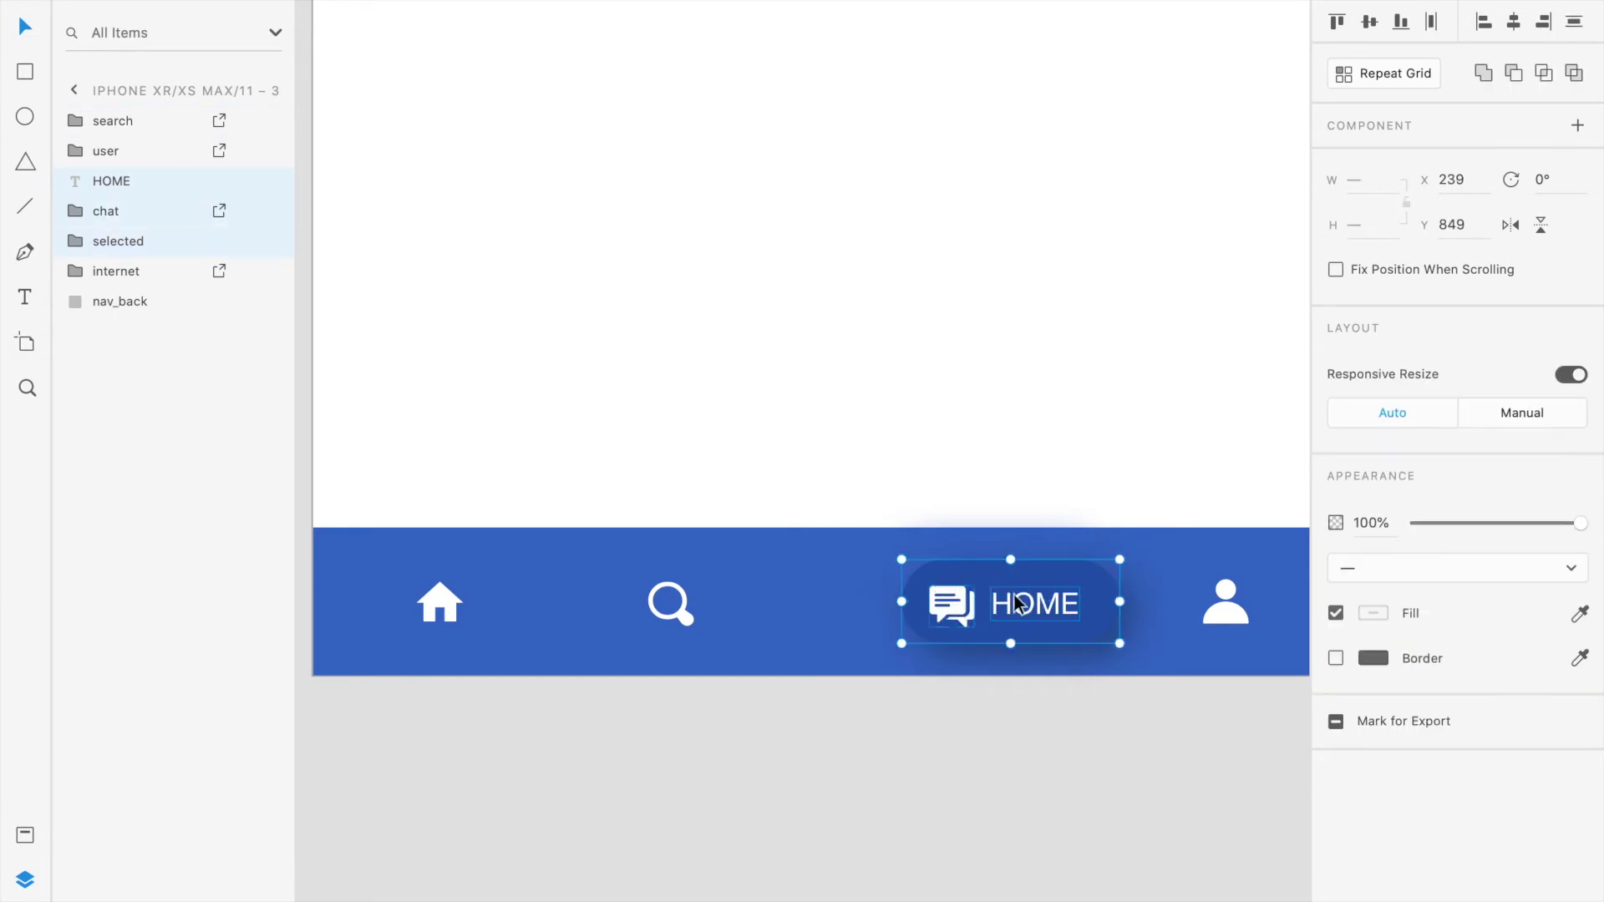
pyautogui.hotkey('ctrl', 'g')
pyautogui.scroll(-3, 1010, 600)
pyautogui.moveTo(1126, 660); pyautogui.dragTo(552, 584)
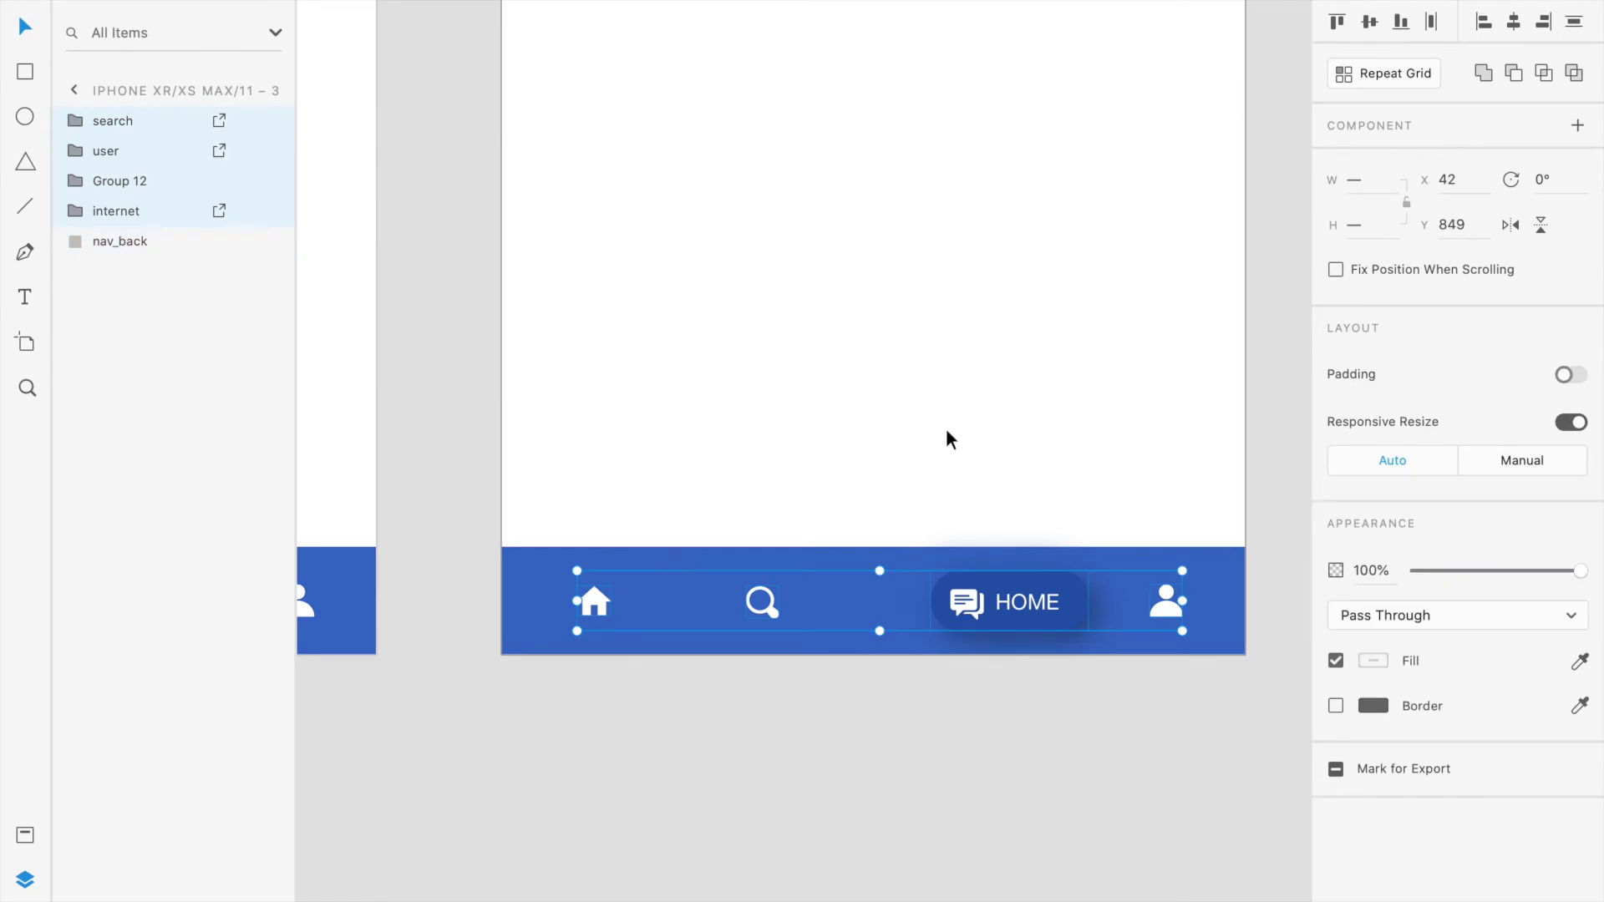
pyautogui.click(1430, 22)
pyautogui.click(992, 714)
# - Duplicate the third artboard, the one with the chat tab highlighted
pyautogui.hscroll(2, 993, 713)
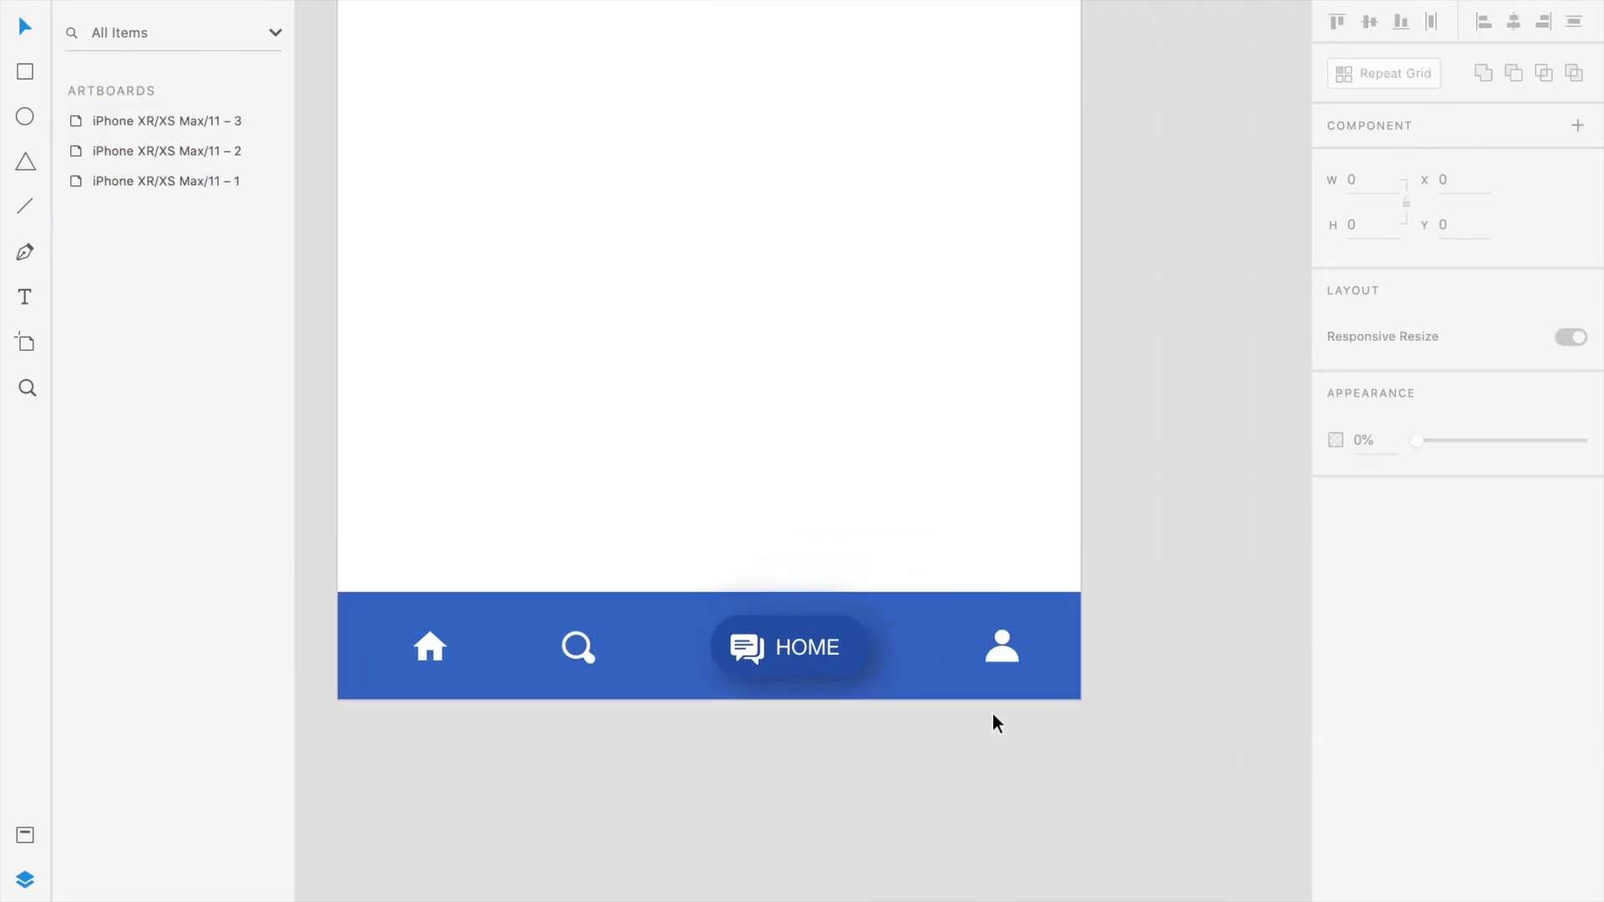
pyautogui.scroll(-3, 993, 714)
pyautogui.scroll(3, 802, 401)
pyautogui.click(615, 96)
pyautogui.hotkey('ctrl', 'd')
# - Ungroup the highlighted chat tab on the fourth artboard
pyautogui.scroll(5, 744, 379)
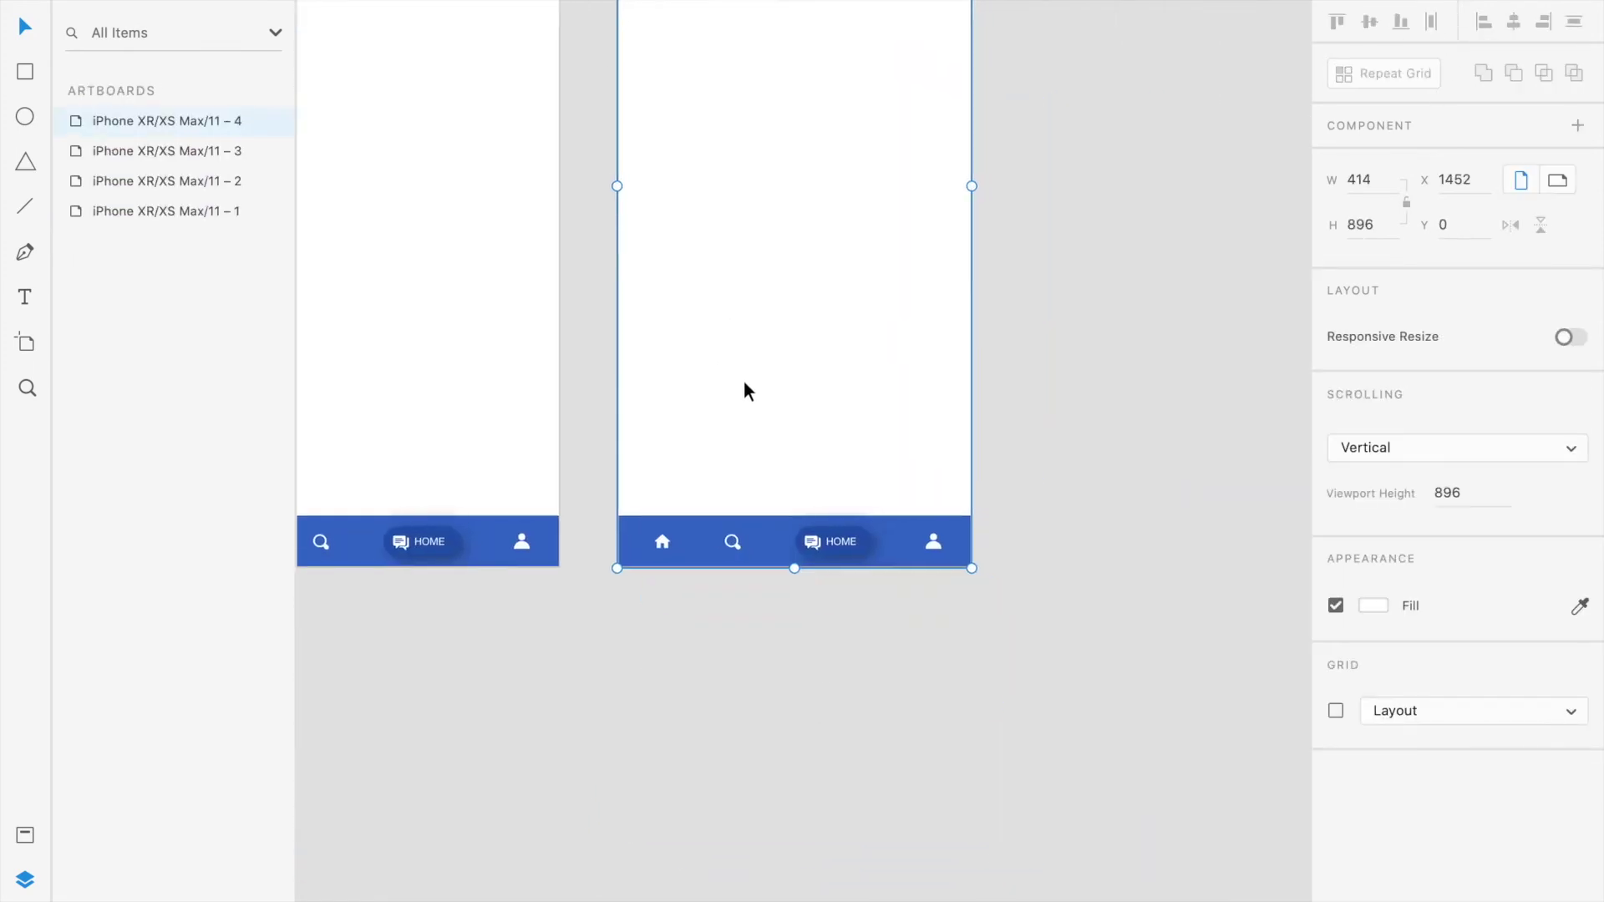
pyautogui.click(819, 535)
pyautogui.rightClick(819, 534)
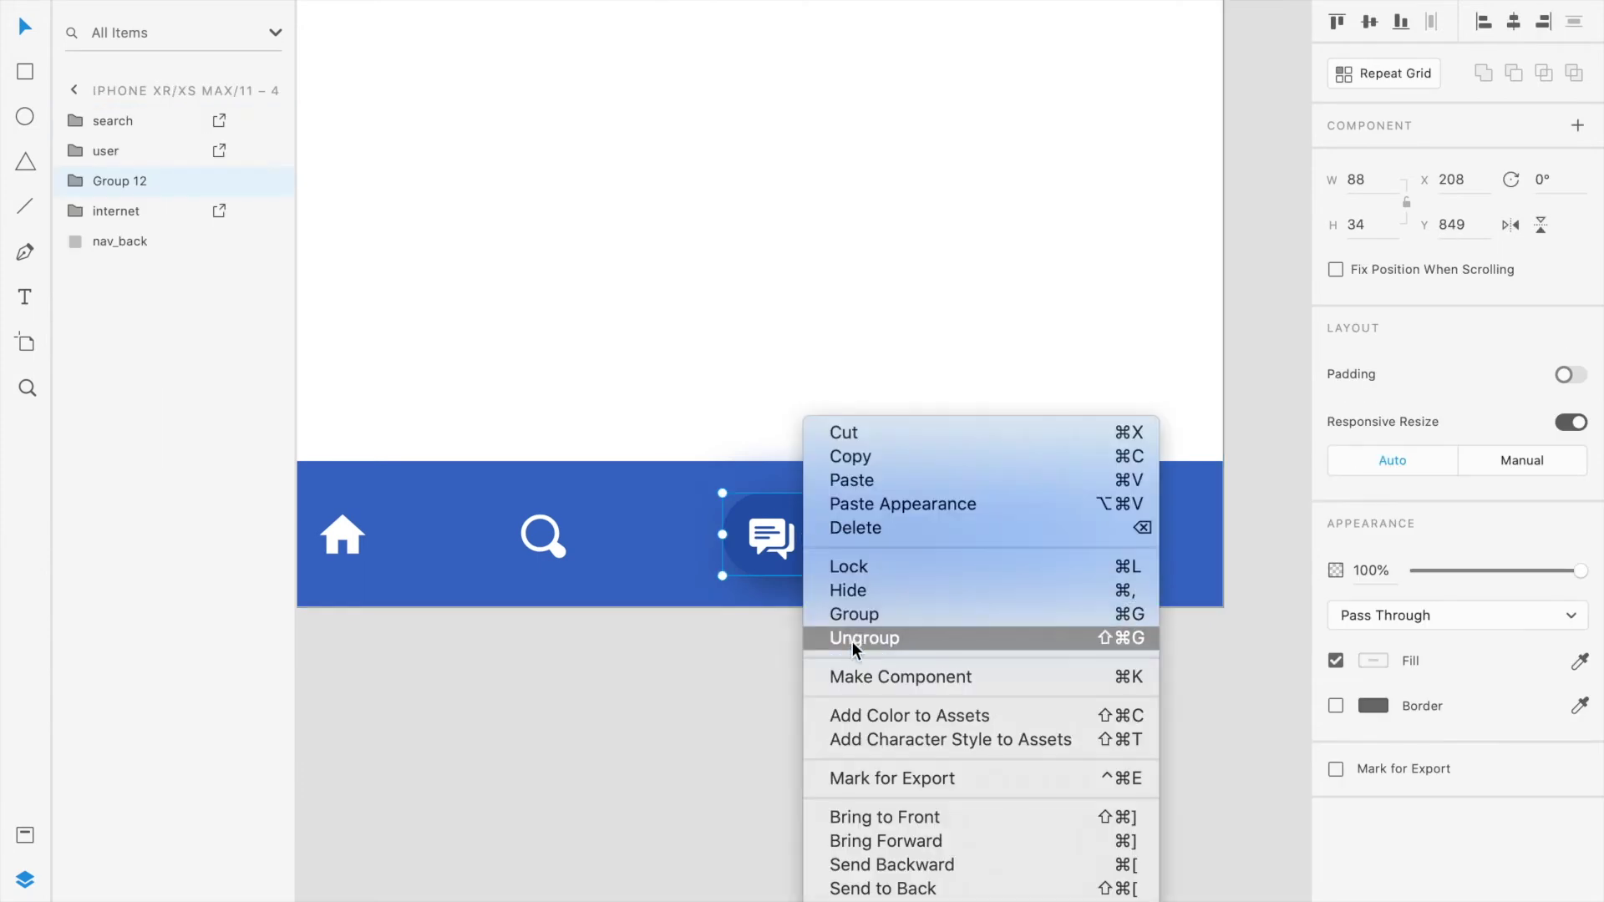
pyautogui.click(854, 639)
pyautogui.click(851, 664)
# - Move the HOME text and selected pill over to the user icon on the fourth artboard
pyautogui.click(844, 533)
pyautogui.keyDown('shift'); pyautogui.click(857, 505); pyautogui.keyUp('shift')
pyautogui.moveTo(859, 505); pyautogui.dragTo(995, 523)
pyautogui.scroll(5, 996, 523)
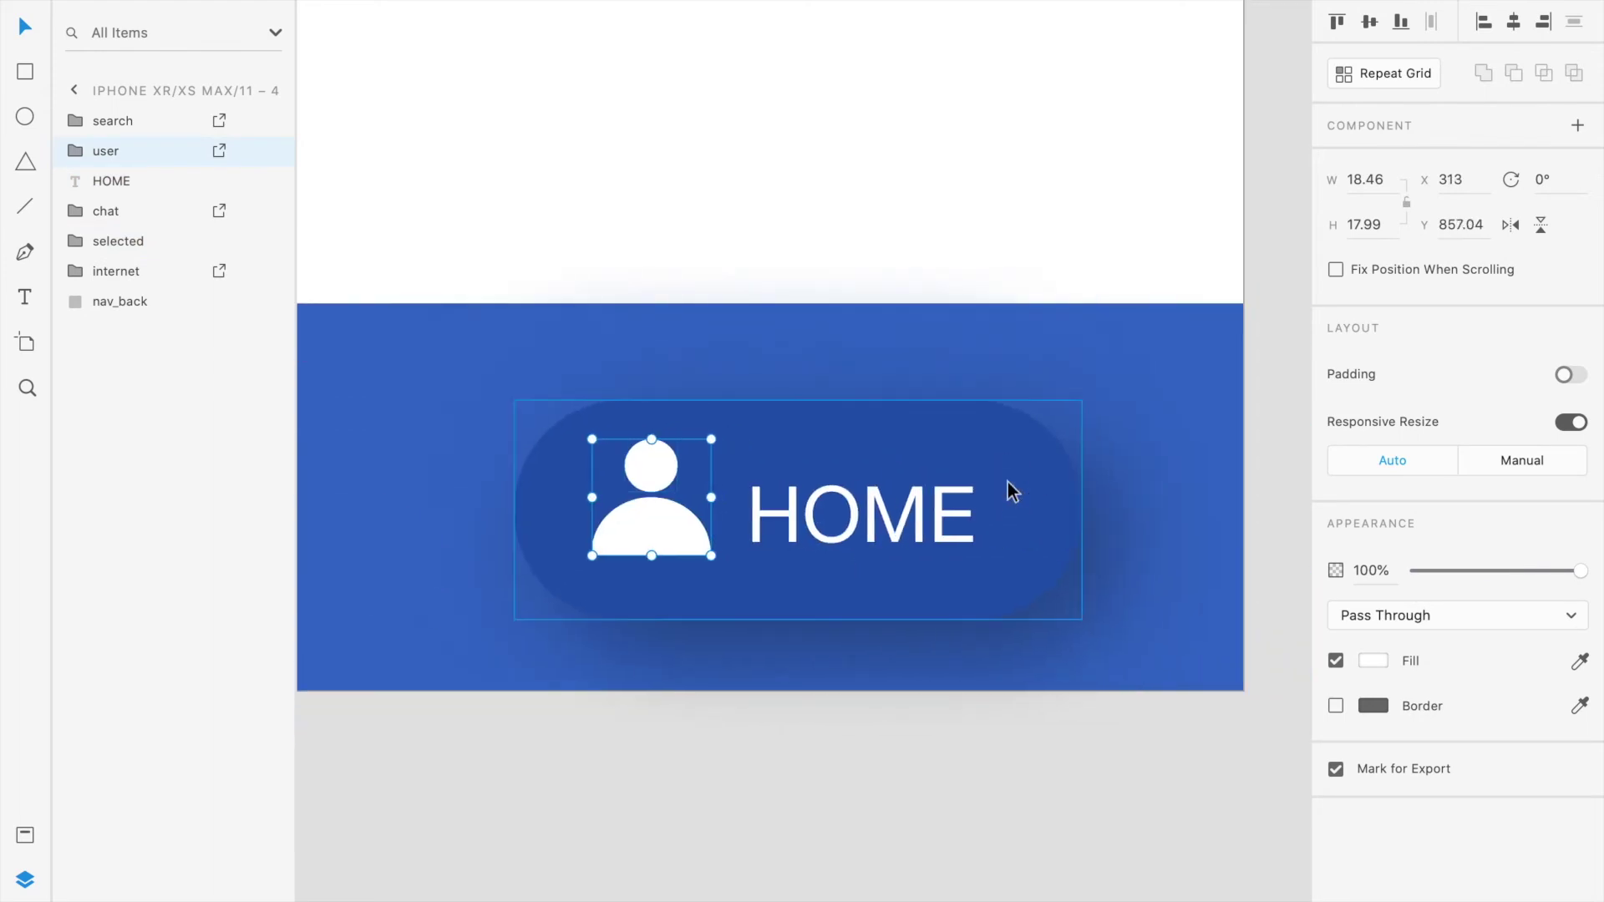
# - Reposition the selected pill behind the user icon and HOME text at X 296, Y 852
pyautogui.click(1010, 489)
pyautogui.moveTo(1015, 461); pyautogui.dragTo(981, 495)
pyautogui.press('super+z')
pyautogui.click(961, 839)
pyautogui.click(1010, 491)
pyautogui.click(1117, 489)
pyautogui.click(1011, 458)
pyautogui.doubleClick(830, 530)
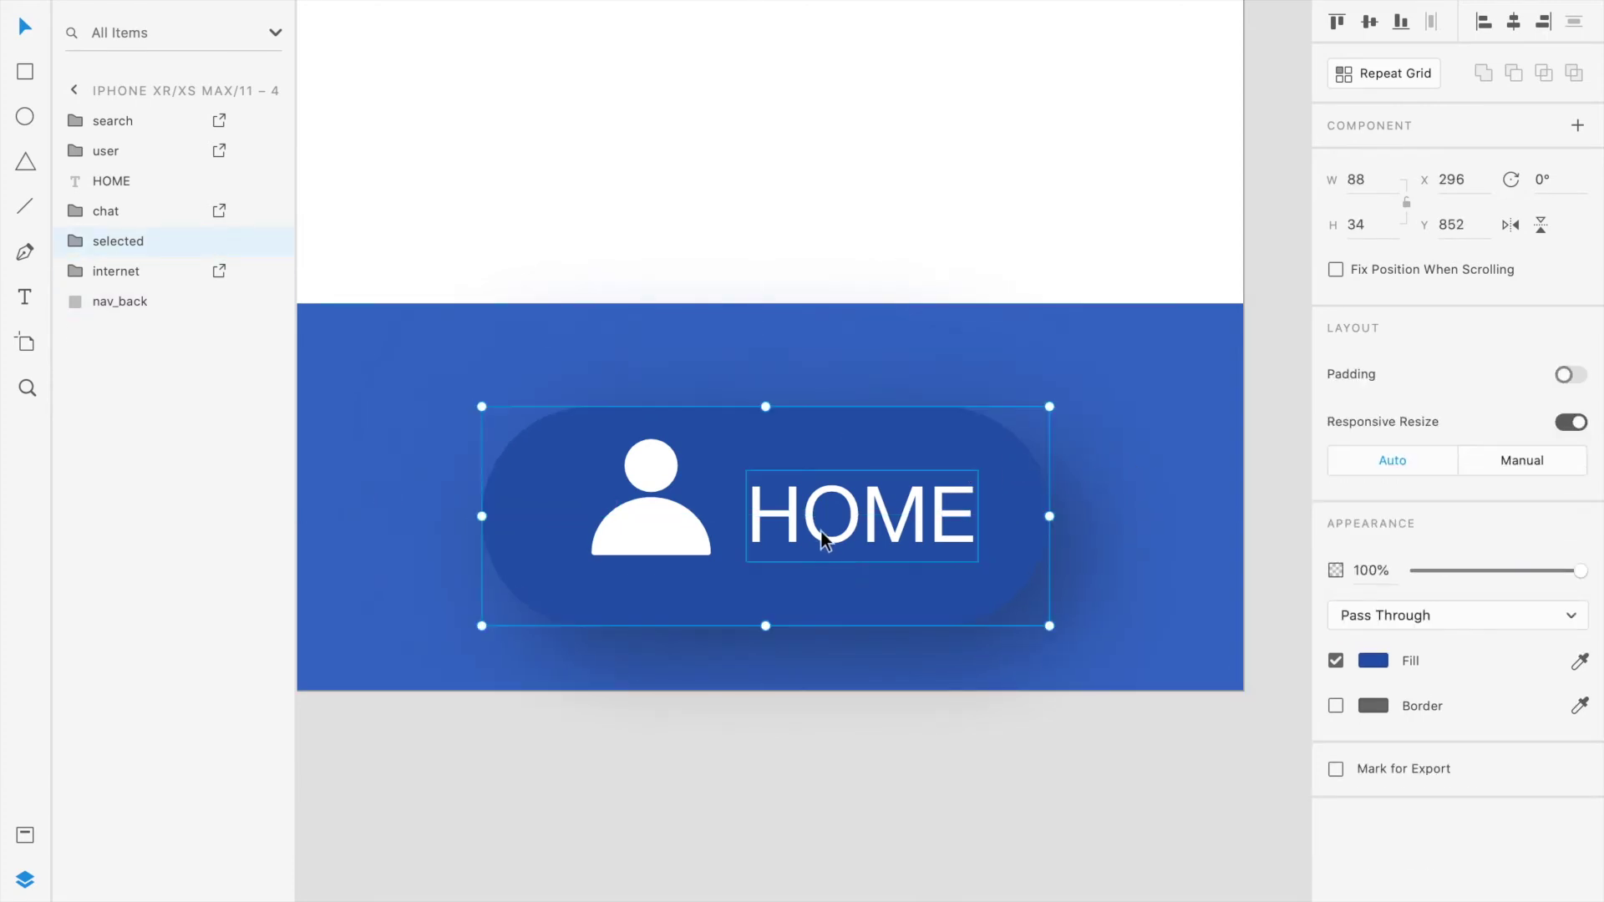
# - Move the user icon inside the pill to X 309, Y 857.04
pyautogui.click(676, 530)
pyautogui.moveTo(675, 530)
pyautogui.mouseDown()
pyautogui.moveTo(657, 535)
pyautogui.moveTo(654, 515)
pyautogui.mouseUp()
pyautogui.scroll(-4, 659, 525)
pyautogui.click(735, 519)
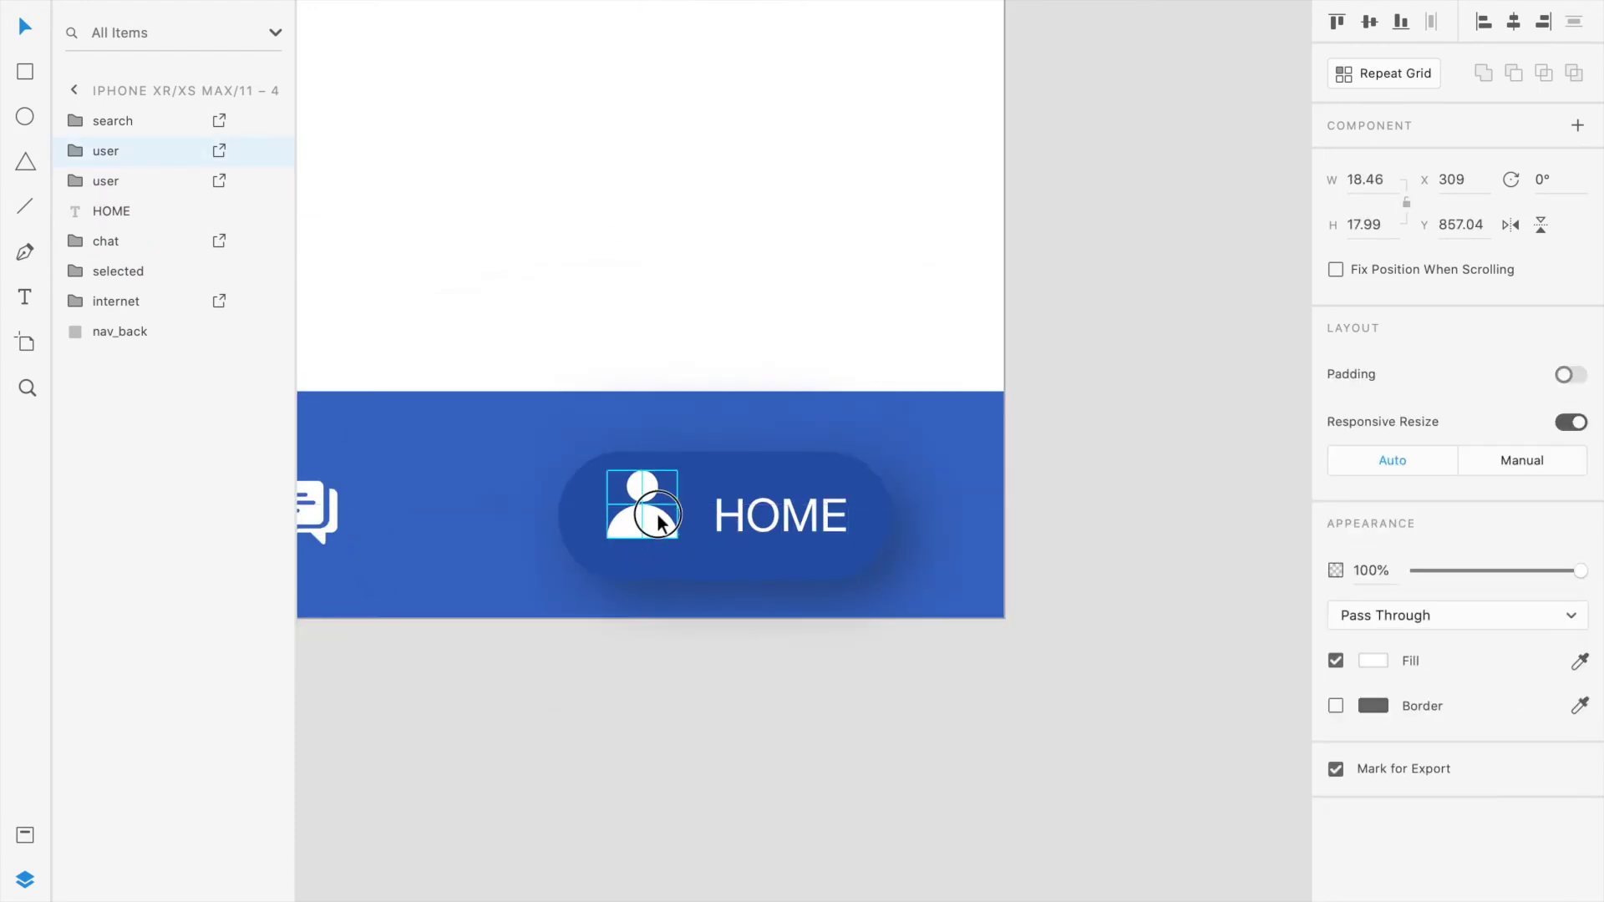
# - Match the fourth artboard's selected pill to the height of the third artboard's tab group by placing it at Y 849
pyautogui.scroll(-5, 655, 515)
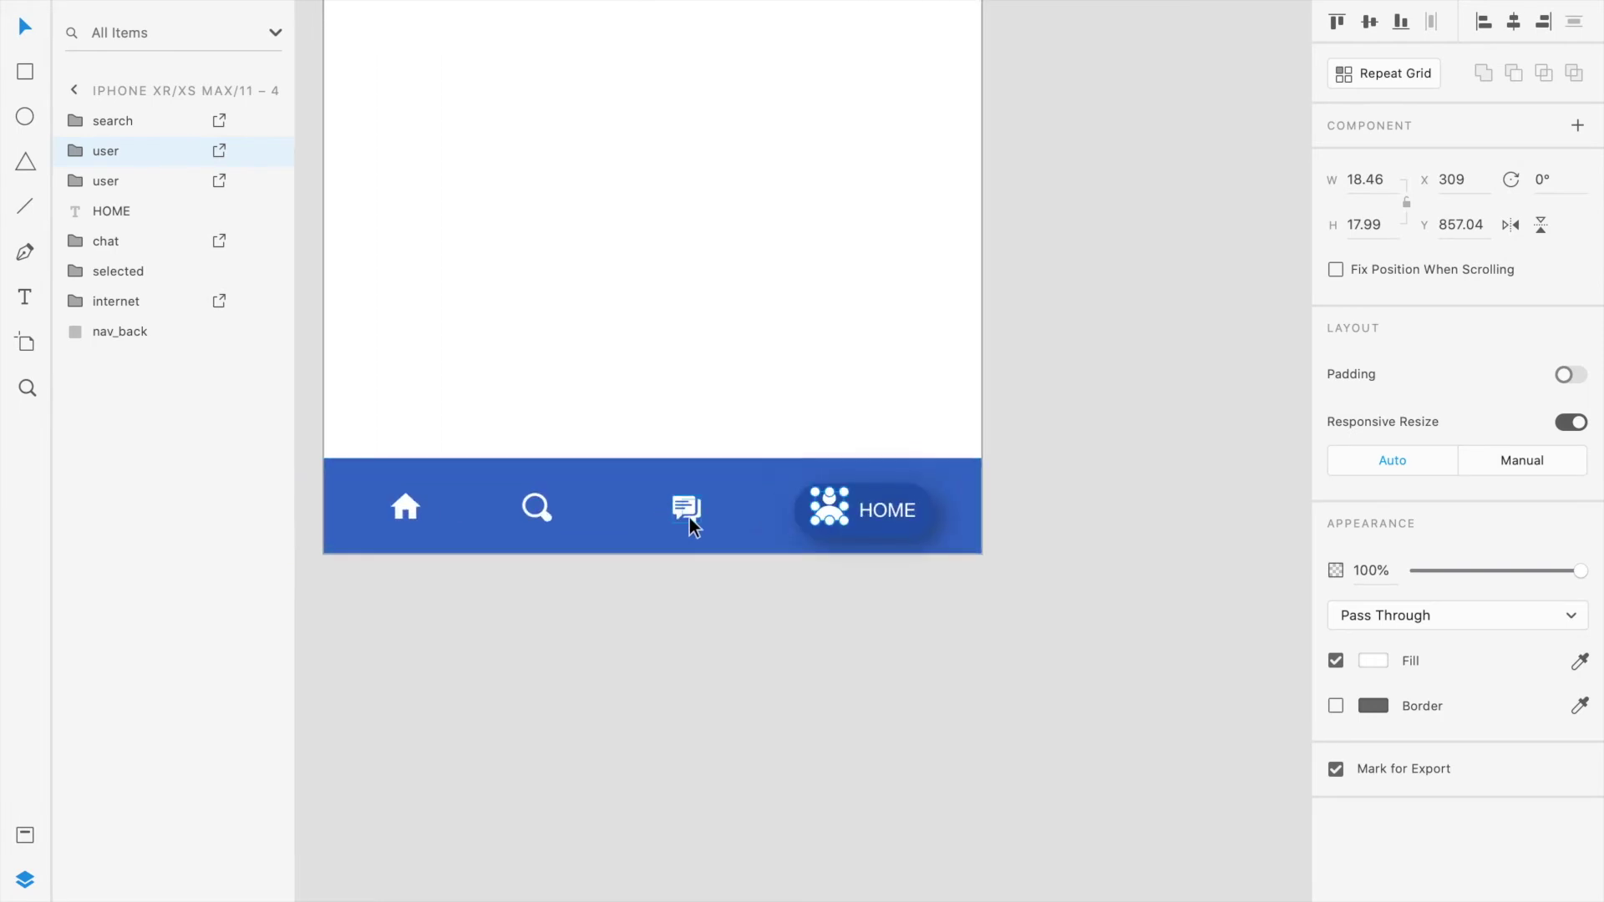
pyautogui.scroll(-4, 689, 518)
pyautogui.hscroll(-3, 689, 518)
pyautogui.hotkey('ctrl', 'z')
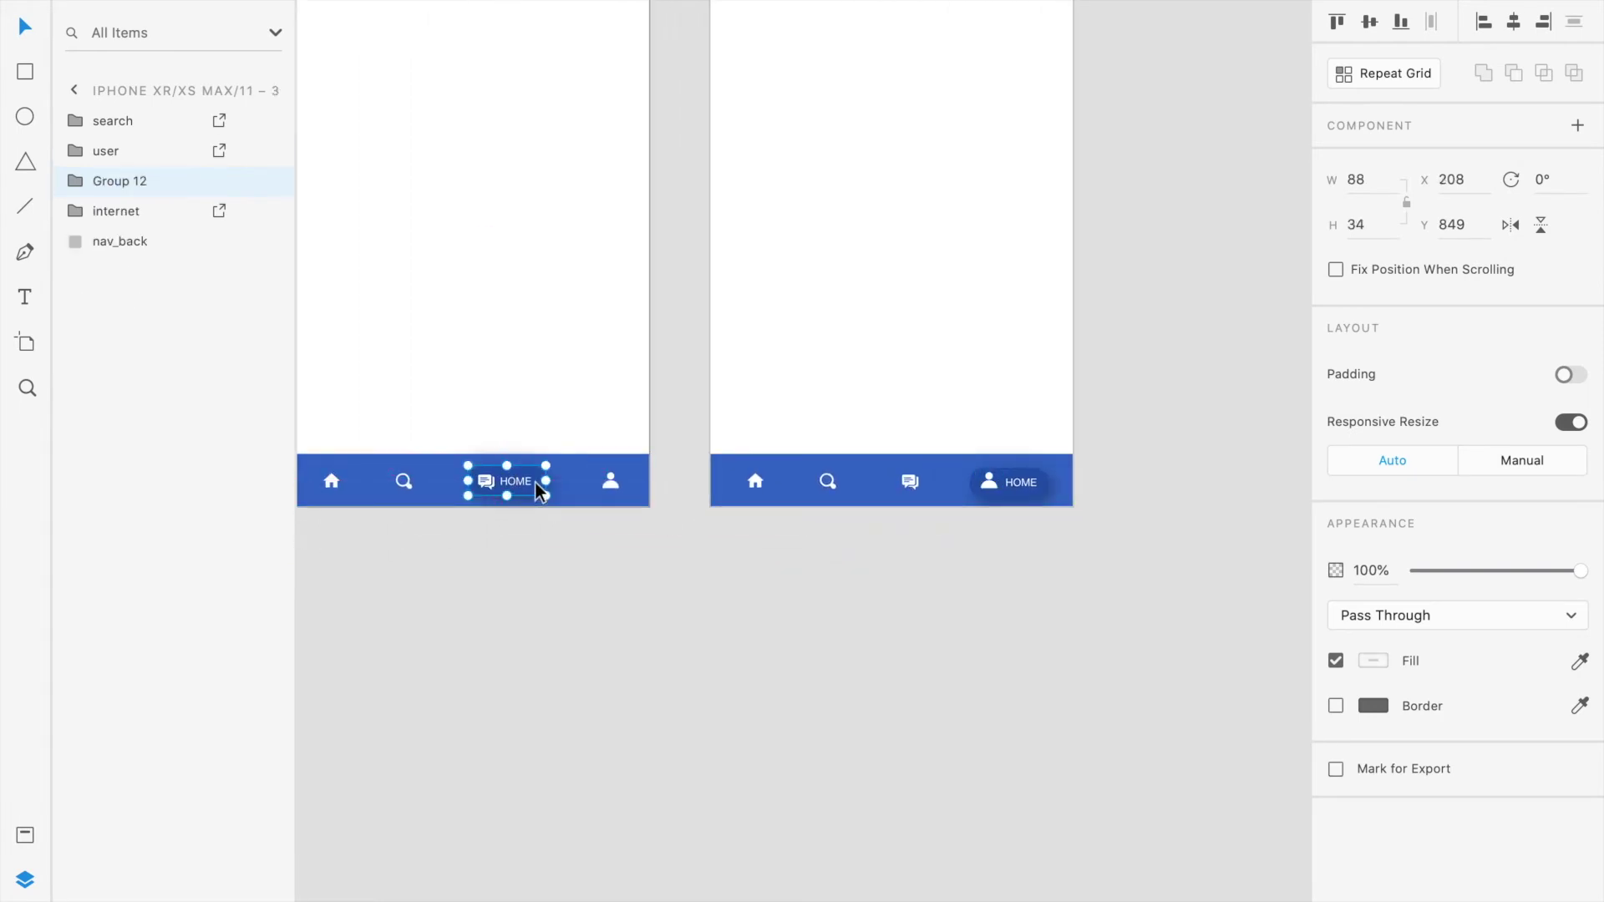
pyautogui.doubleClick(1029, 498)
pyautogui.press('Escape')
pyautogui.scroll(5, 1029, 498)
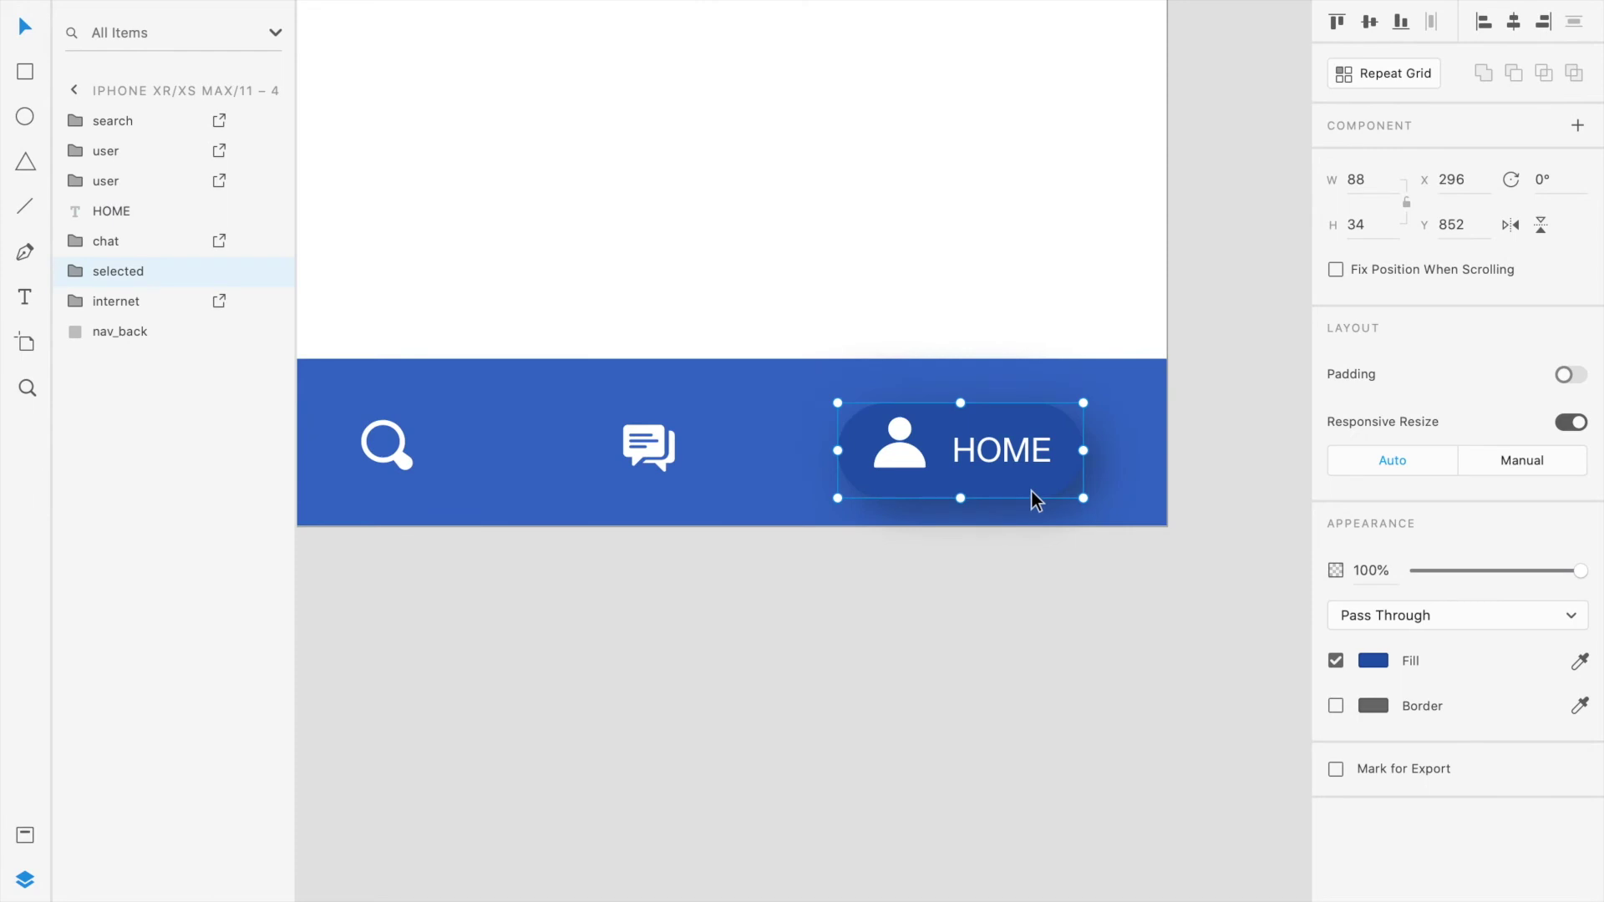
pyautogui.scroll(3, 1031, 491)
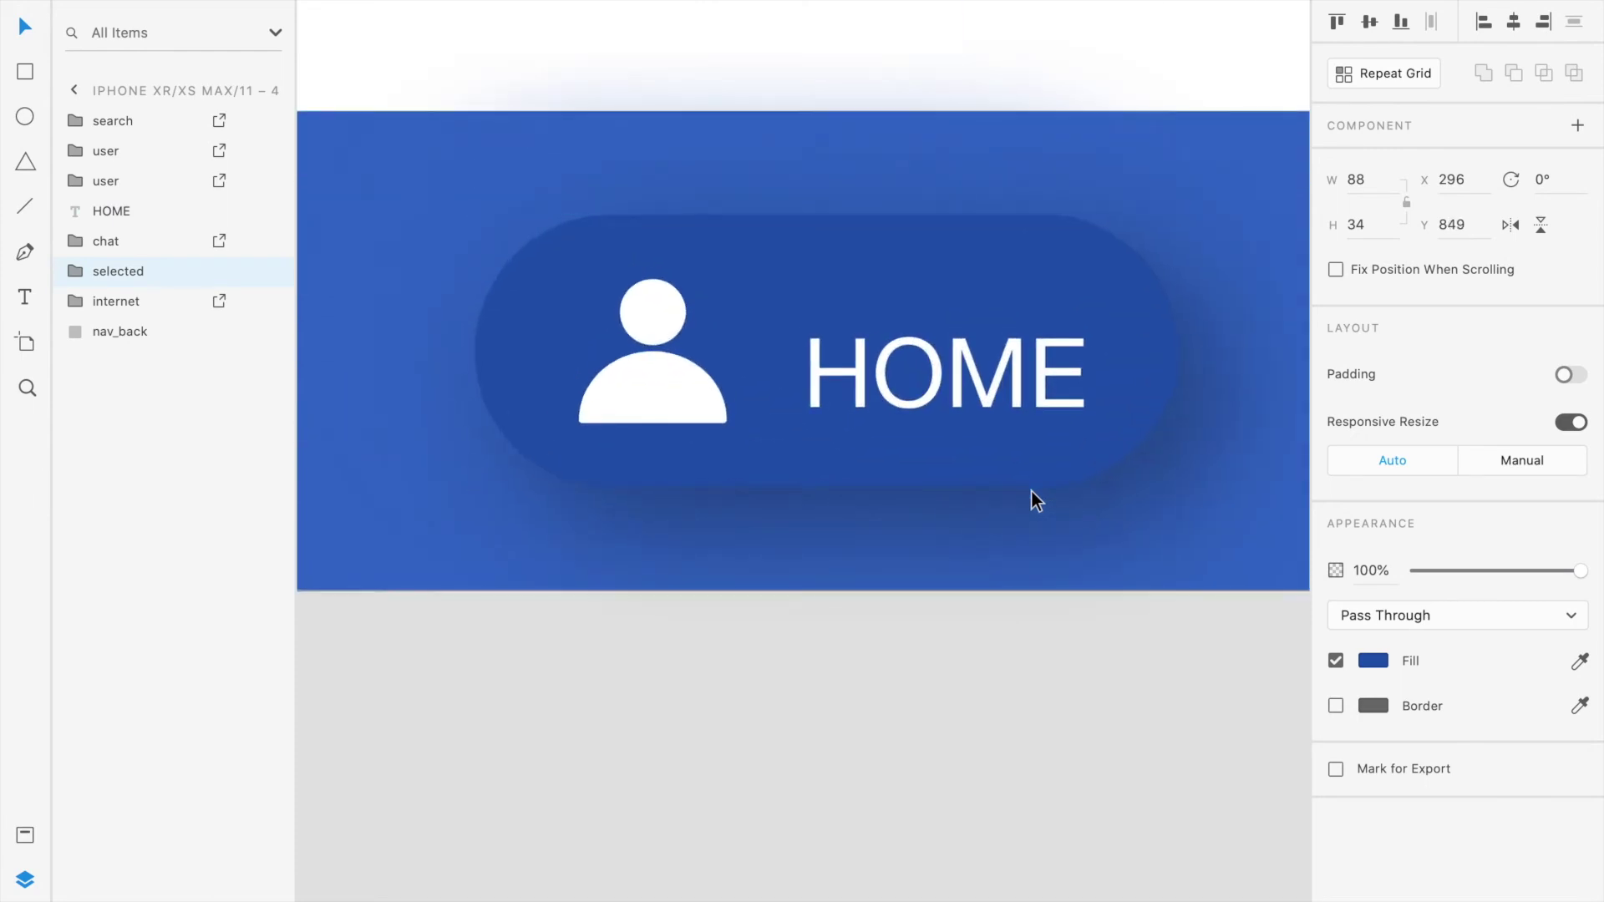
# - Group the user icon, HOME text and pill on the fourth artboard, and distribute the group and other icons evenly across the bar
pyautogui.scroll(-6, 1031, 494)
pyautogui.click(1060, 564)
pyautogui.moveTo(1060, 565); pyautogui.dragTo(538, 467)
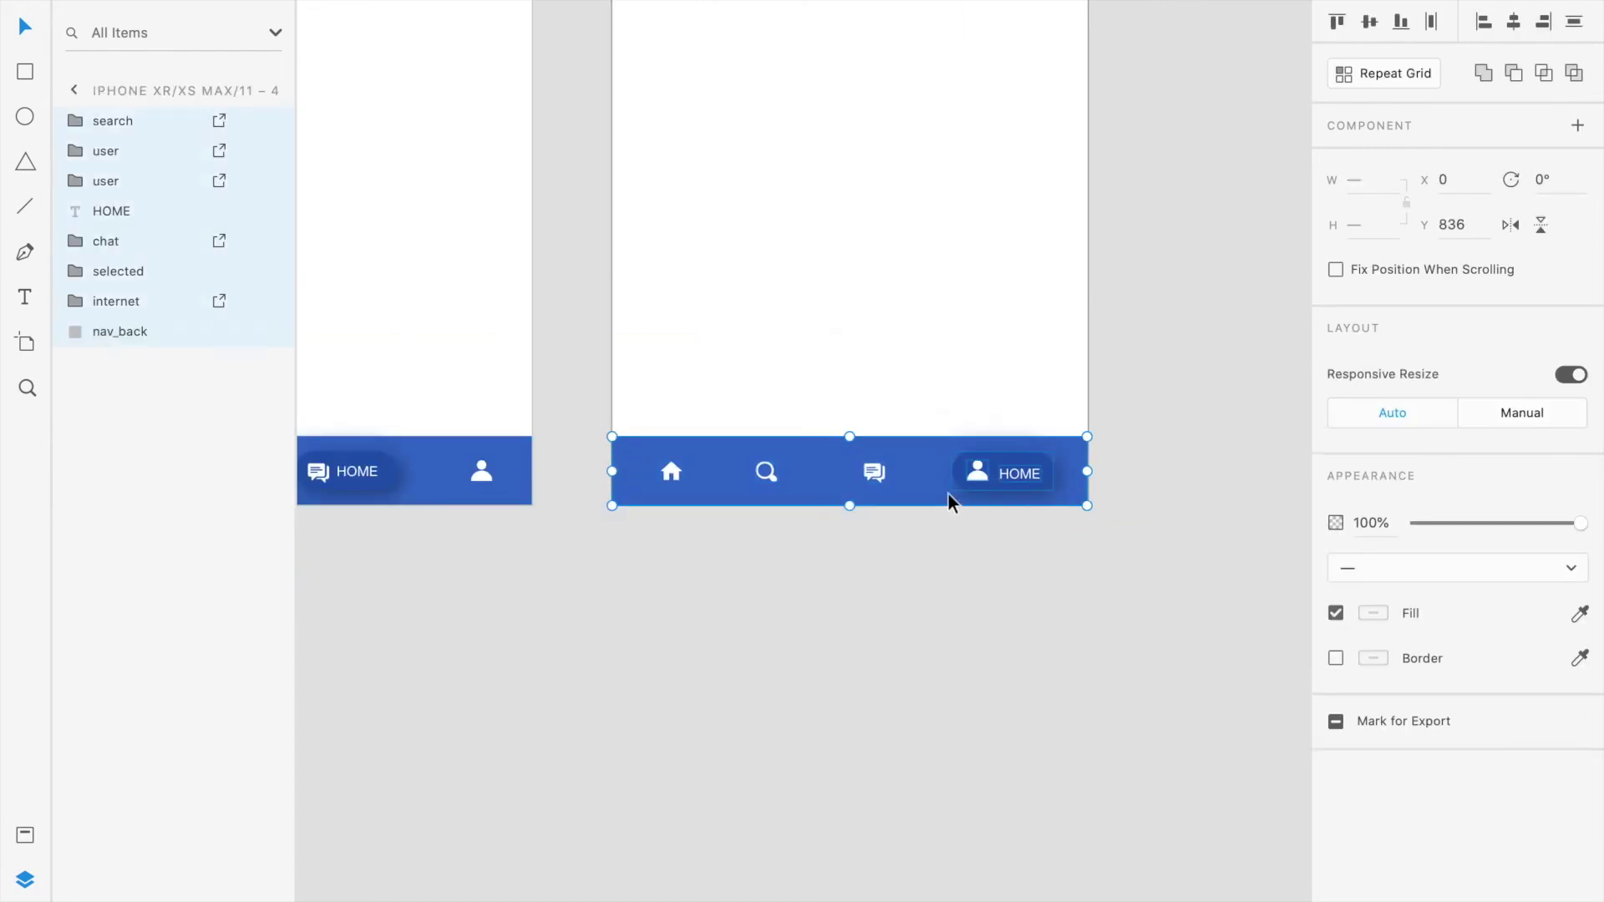
pyautogui.moveTo(1056, 555); pyautogui.dragTo(948, 452)
pyautogui.hotkey('ctrl', 'g')
pyautogui.moveTo(1007, 553); pyautogui.dragTo(706, 483)
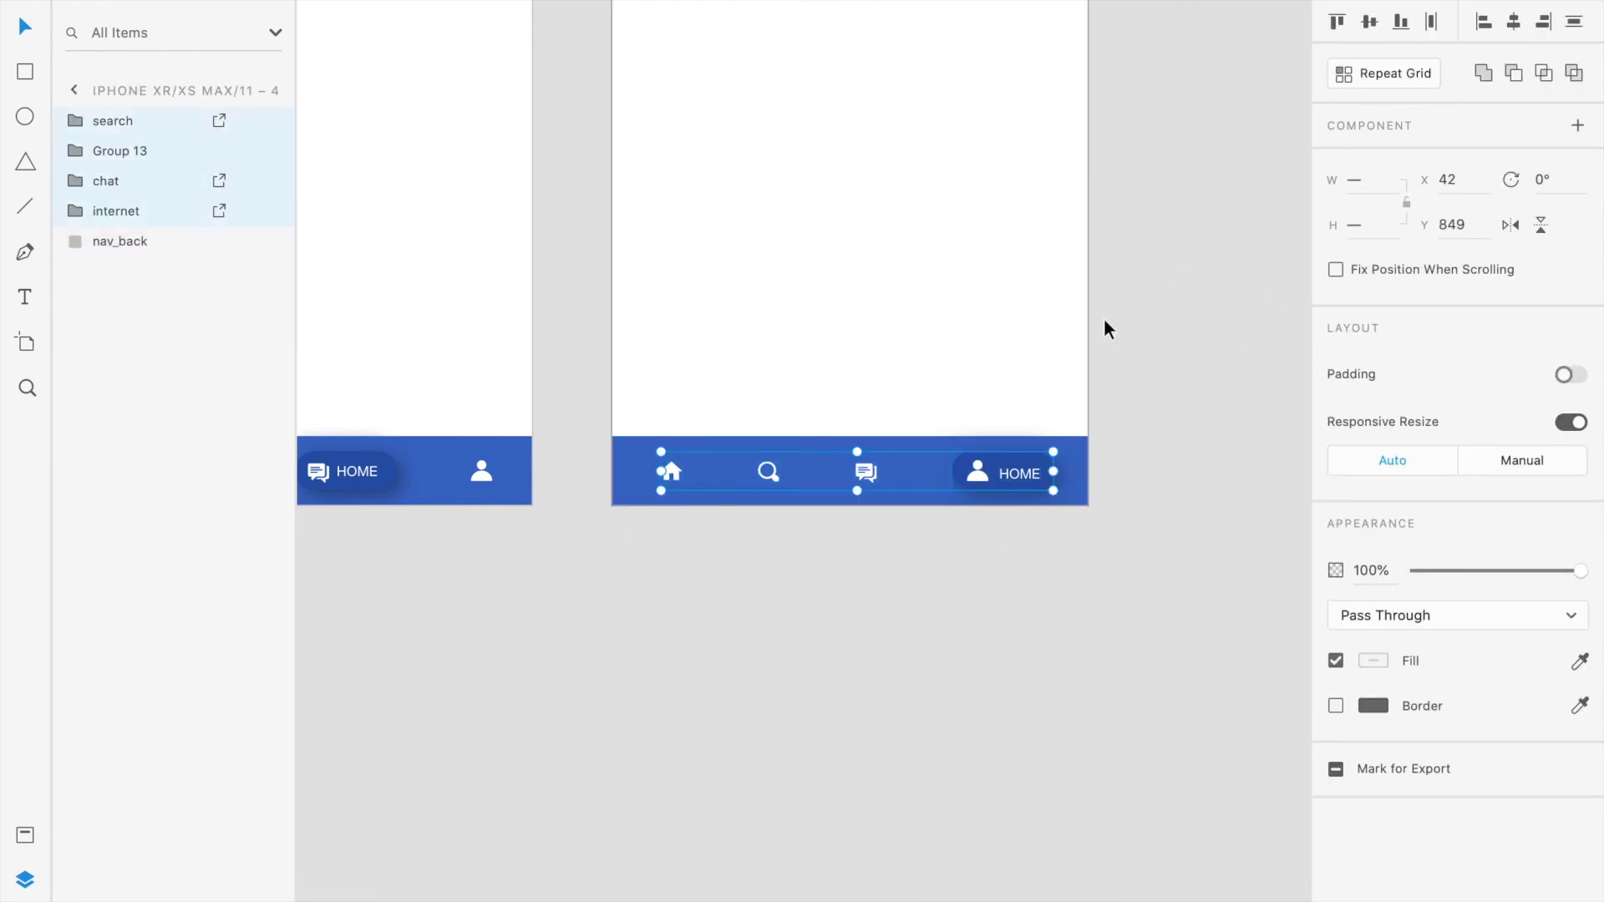
pyautogui.click(955, 563)
# - Switch to prototyping and link the first artboard to the second with a tap transition
pyautogui.hotkey('ctrl', '0')
pyautogui.click(412, 65)
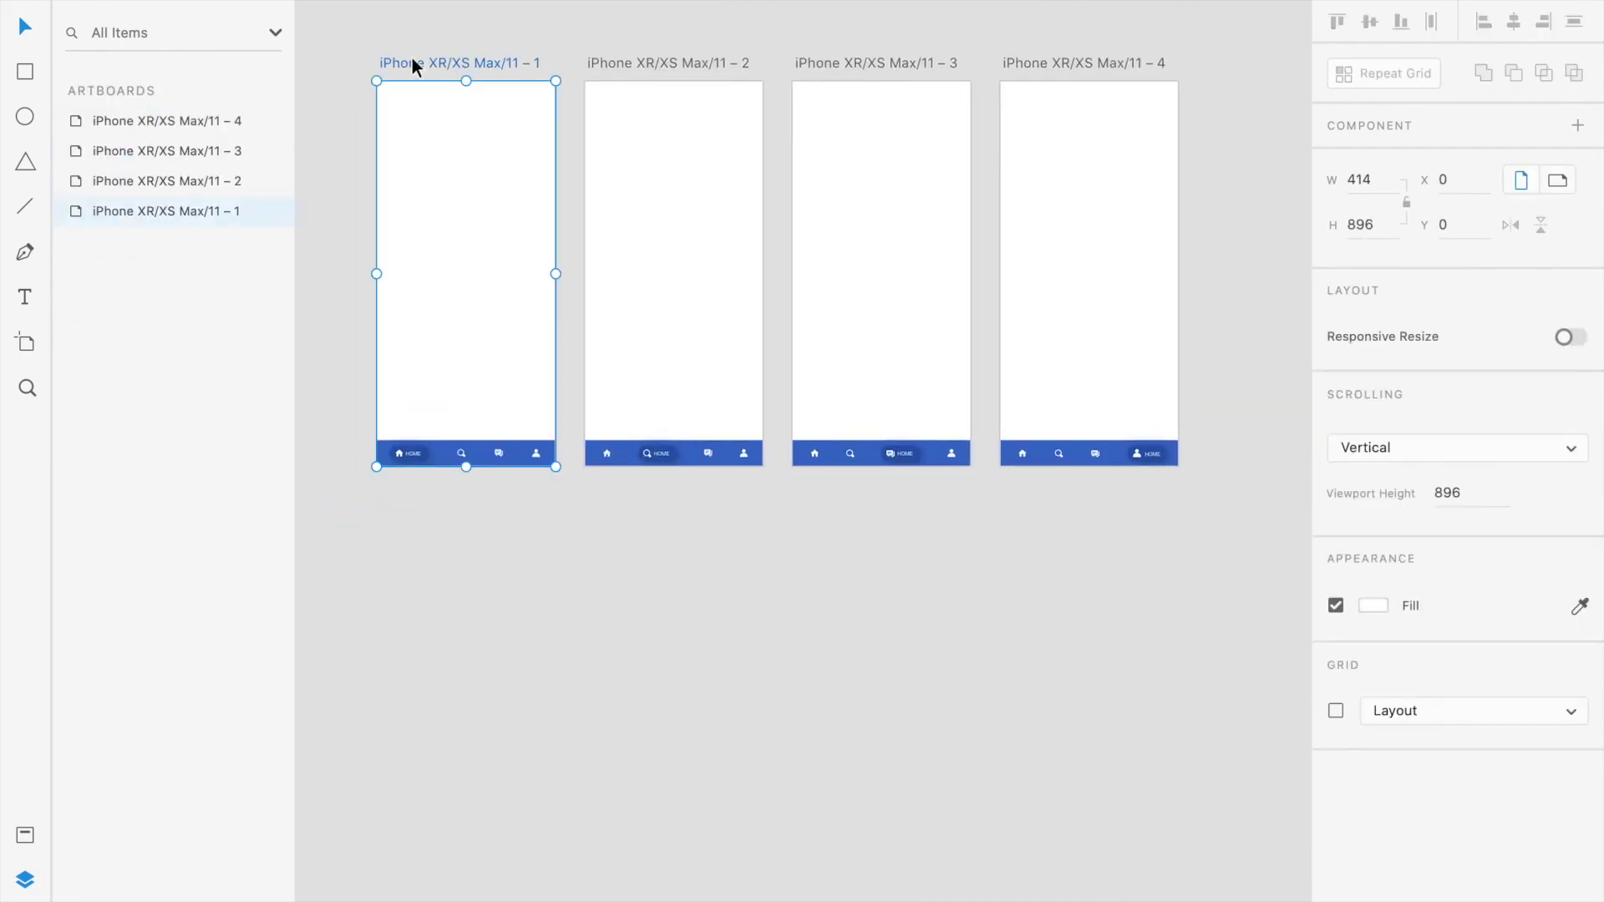
pyautogui.hotkey('ctrl', 'Tab')
pyautogui.moveTo(551, 249); pyautogui.dragTo(646, 318)
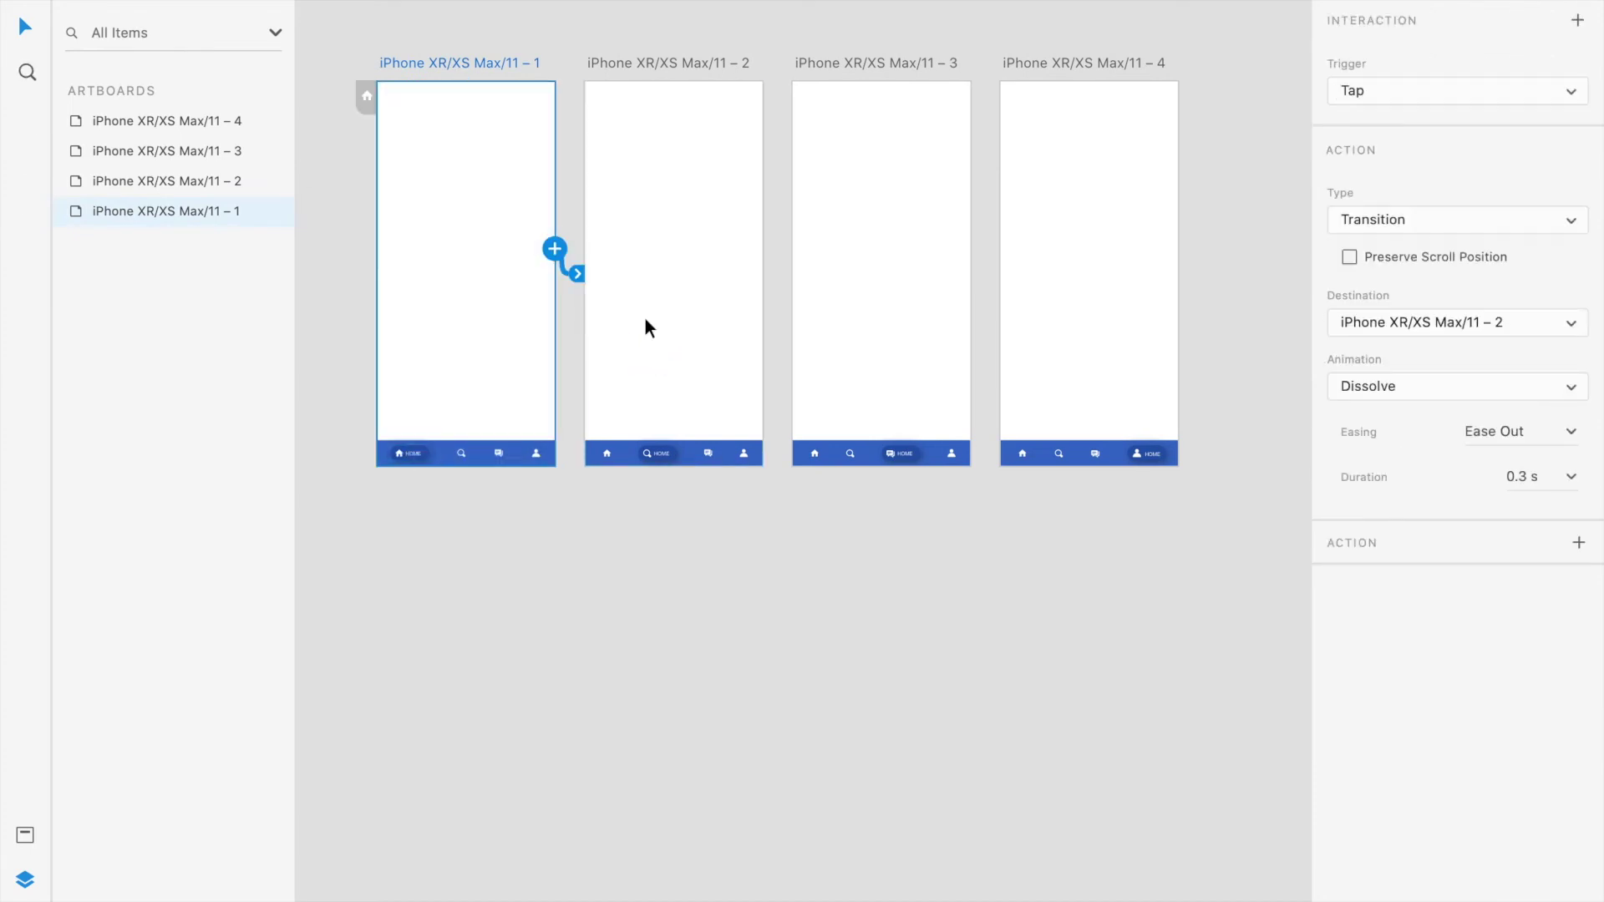
# - Try to link the second artboard to the third
pyautogui.click(645, 318)
pyautogui.moveTo(763, 248); pyautogui.dragTo(884, 258)
pyautogui.hotkey('ctrl', 'z')
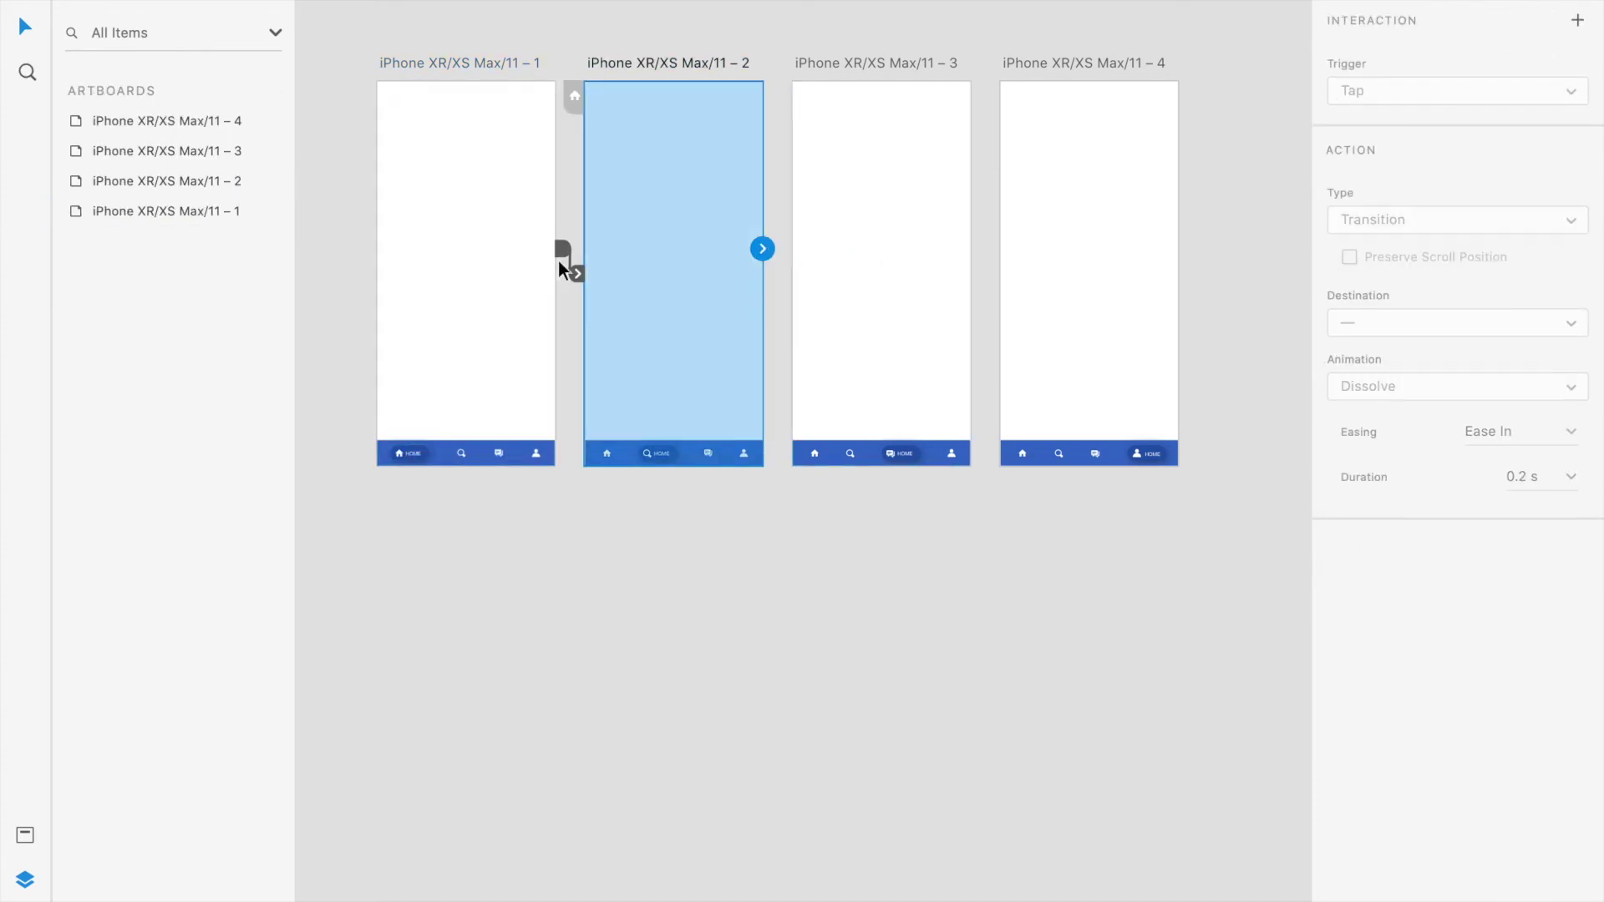
# - Set the first artboard's link to the second artboard to use an Auto-Animate action
pyautogui.click(559, 254)
pyautogui.click(1427, 221)
pyautogui.click(1405, 240)
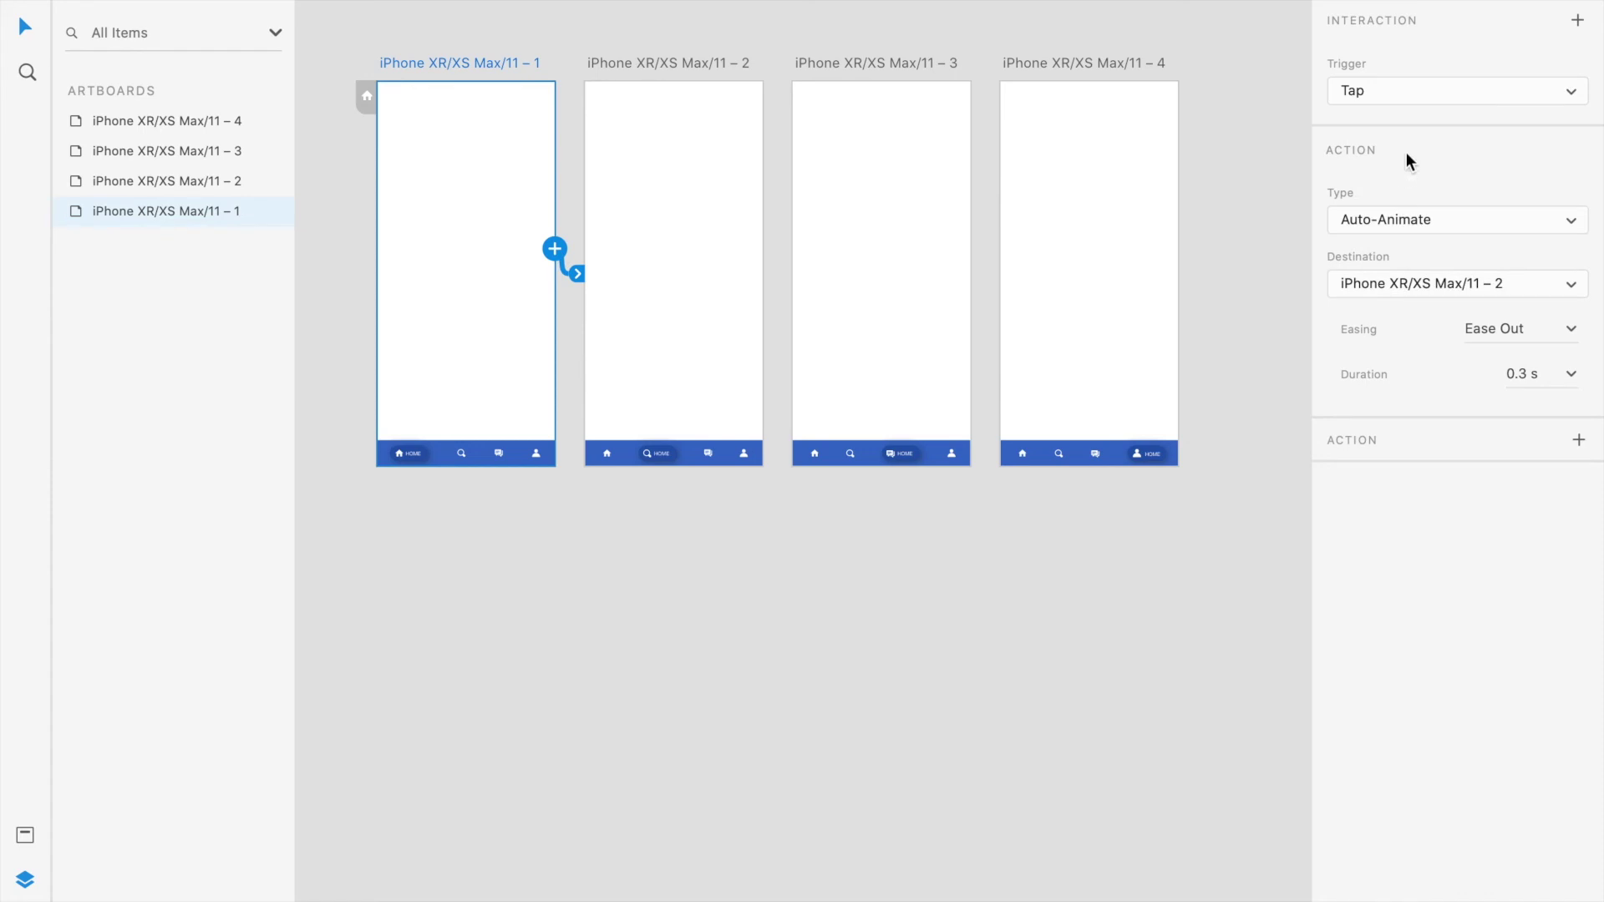
# - Link the first artboard's search icon to the second artboard, and remove the link attached to the whole first artboard
pyautogui.click(458, 459)
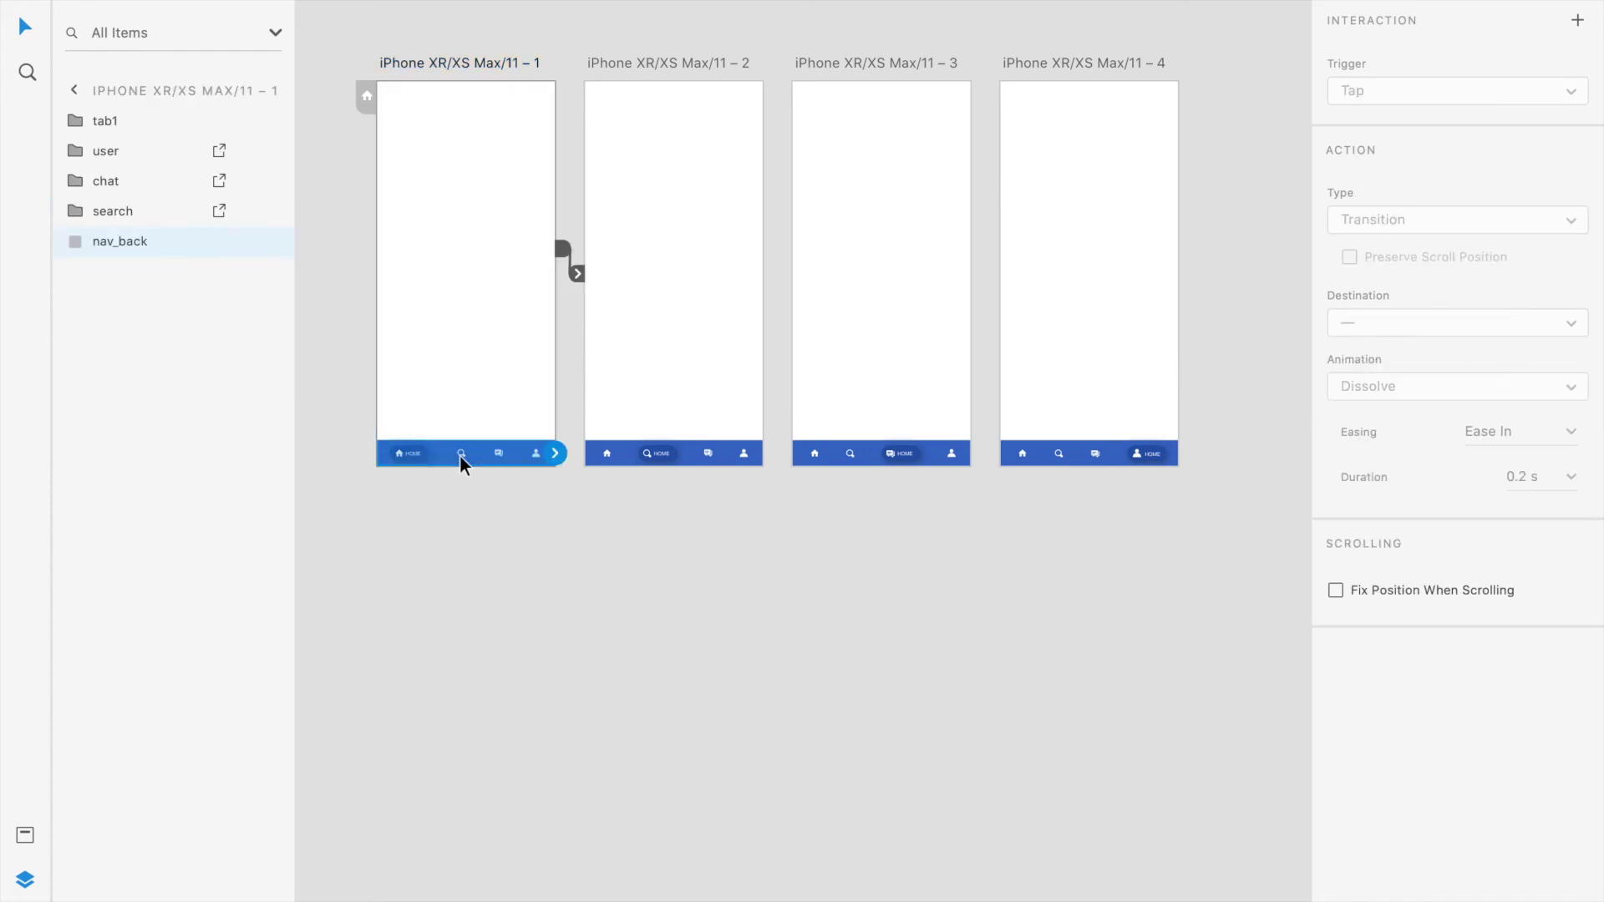
pyautogui.scroll(3, 463, 456)
pyautogui.click(464, 454)
pyautogui.moveTo(472, 452); pyautogui.dragTo(1003, 251)
pyautogui.scroll(-3, 794, 351)
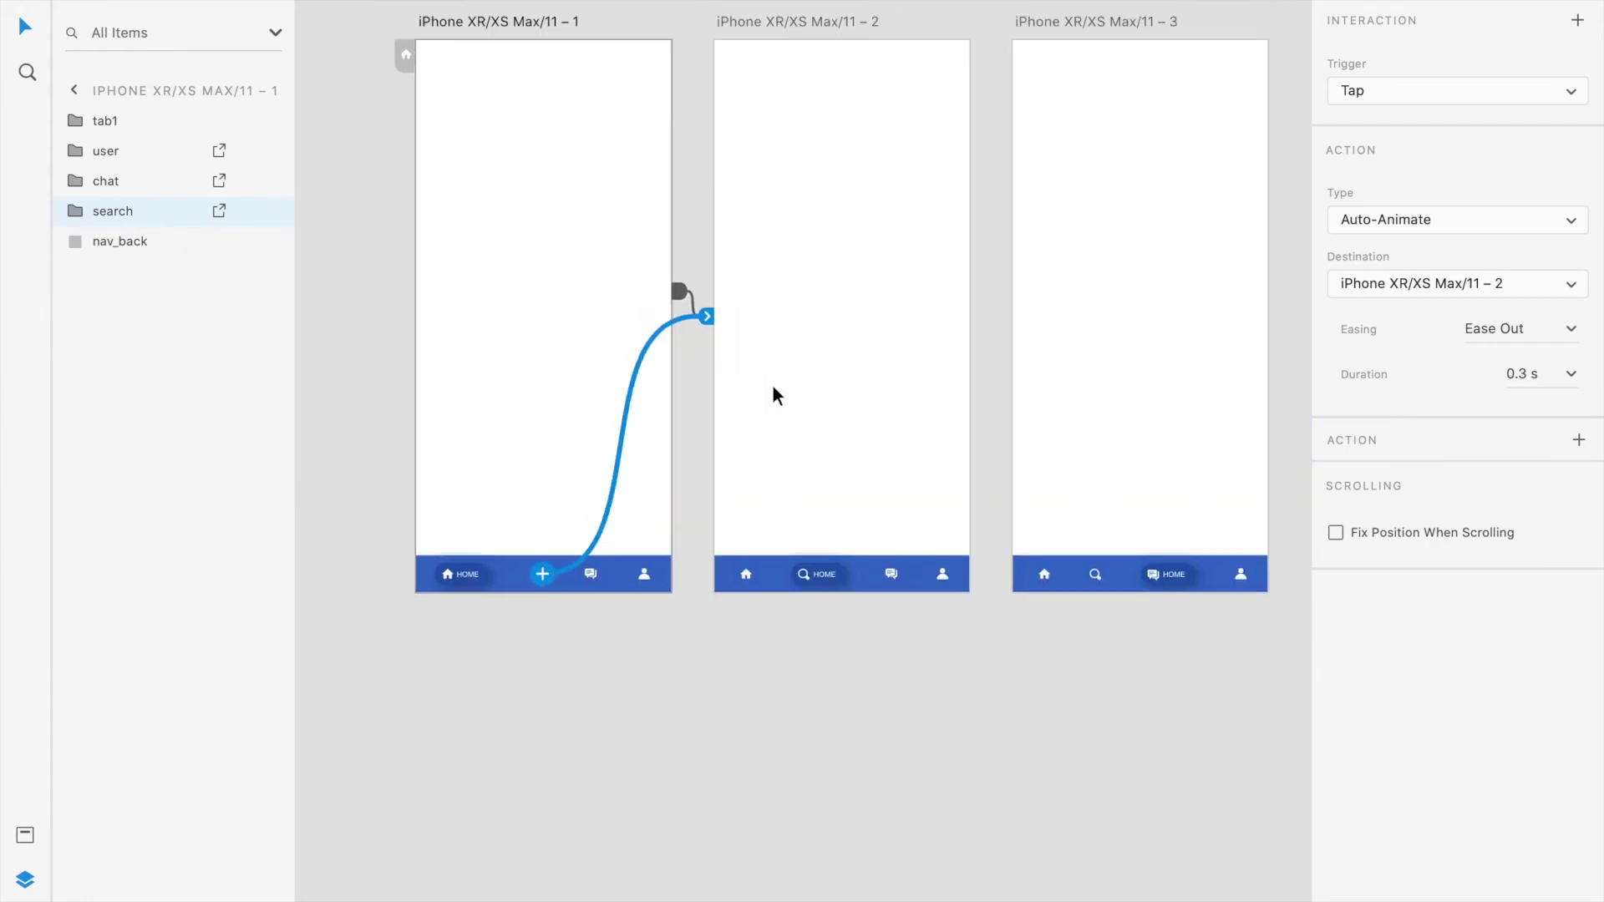
pyautogui.moveTo(667, 311); pyautogui.dragTo(852, 299)
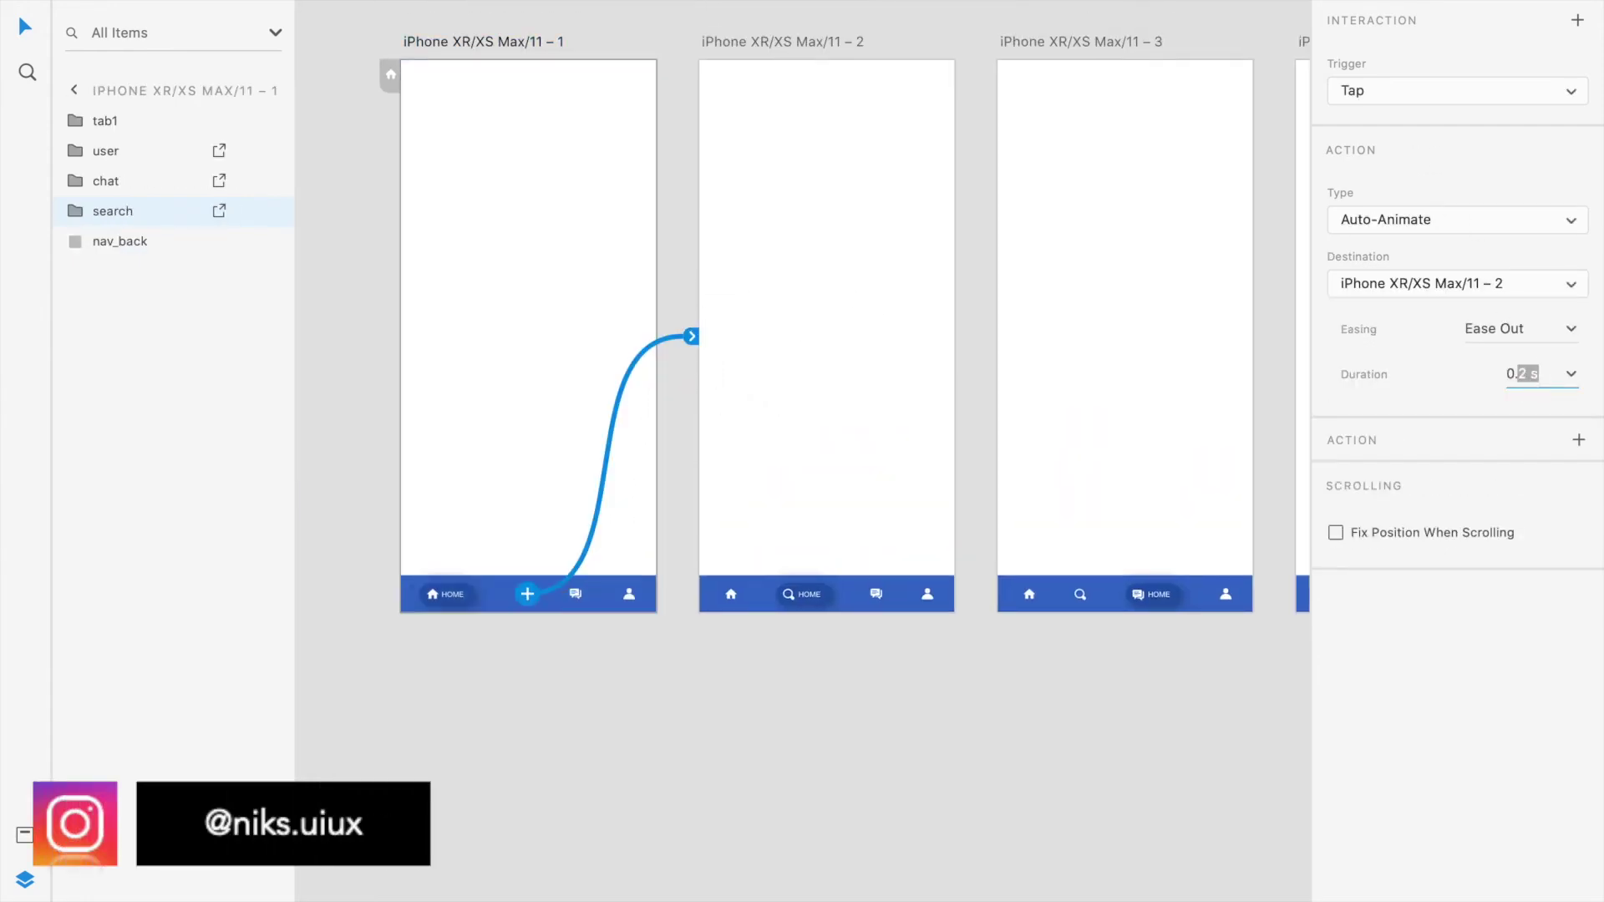
# - Set the search icon's link to Ease In-Out easing with a 0.5 s duration
pyautogui.click(1569, 328)
pyautogui.click(1500, 427)
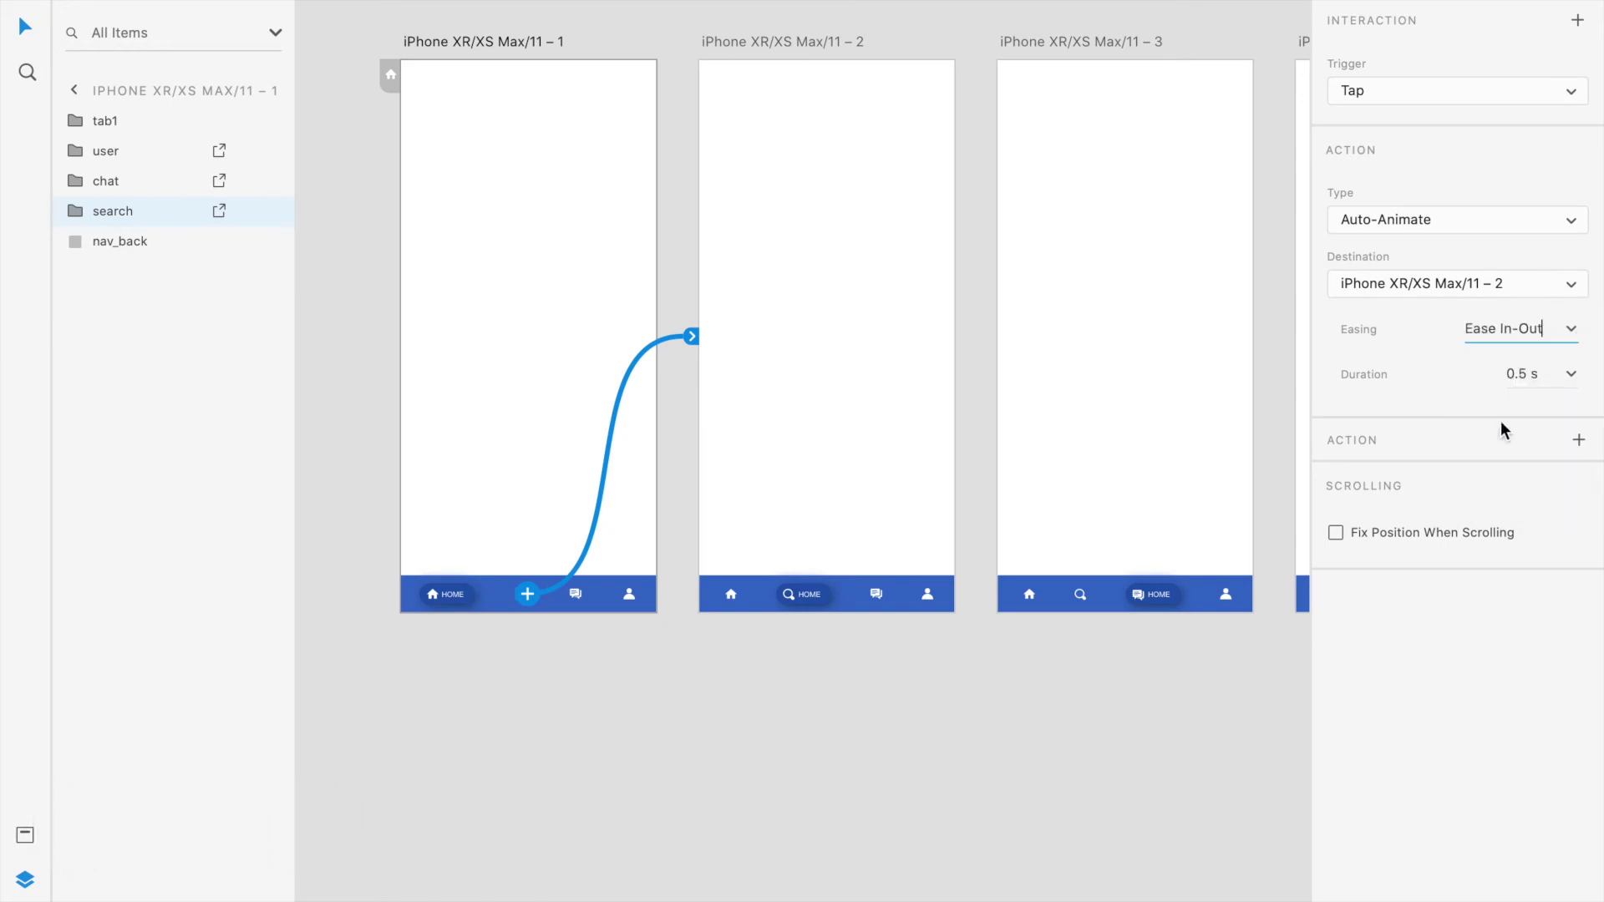
pyautogui.click(1105, 746)
# - Link the first artboard's chat icon to the third artboard and its user icon to the fourth
pyautogui.hscroll(2, 838, 643)
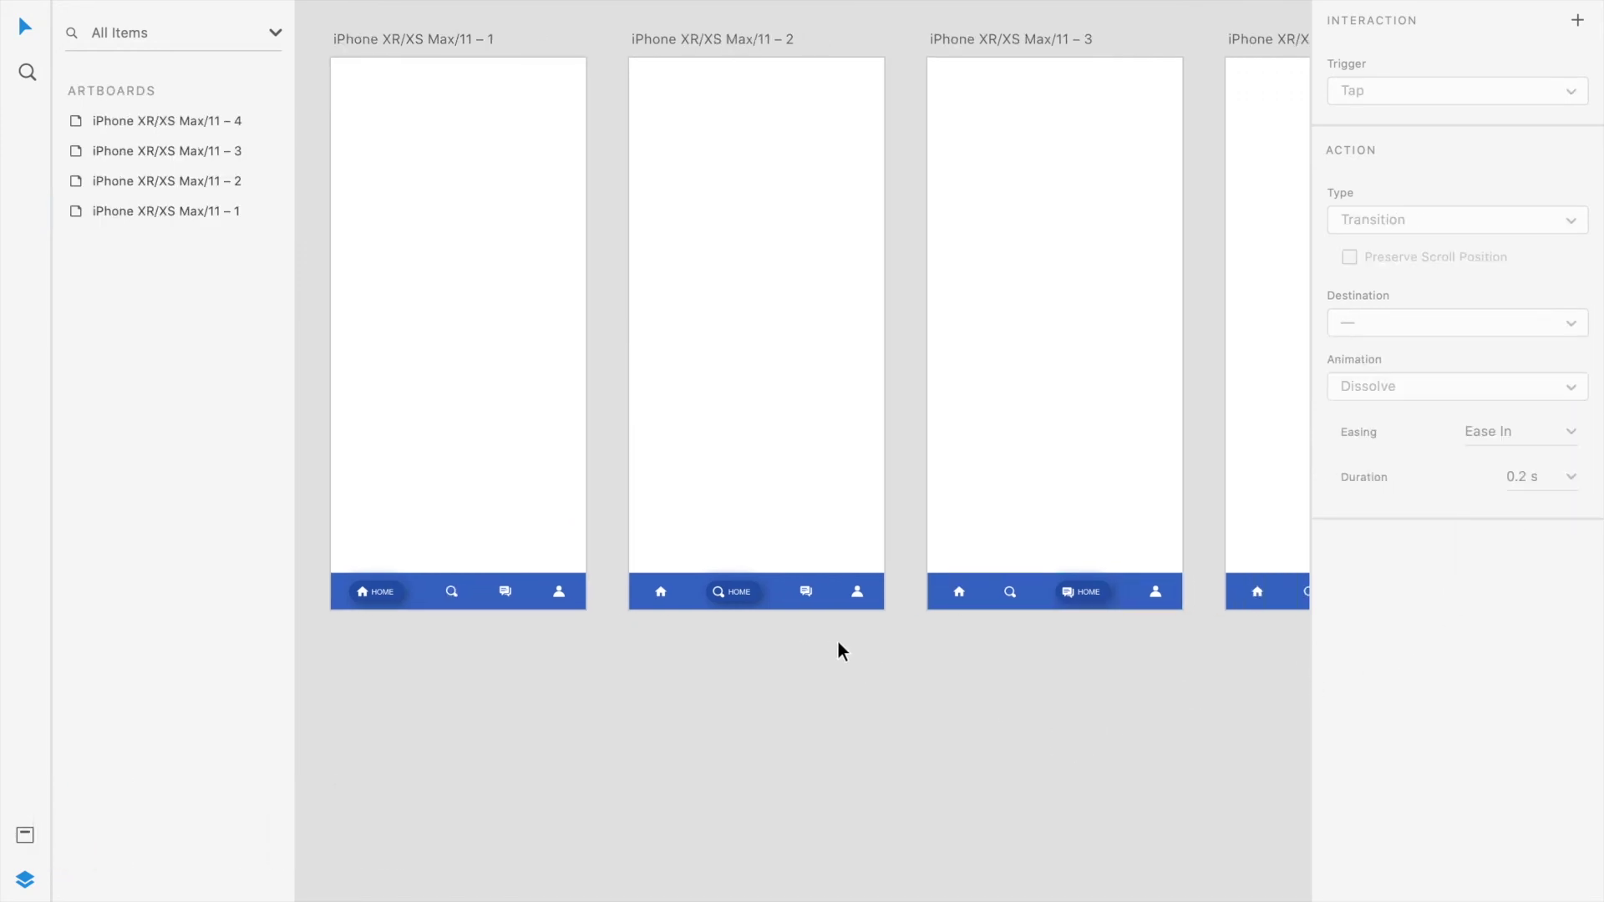
pyautogui.click(511, 594)
pyautogui.moveTo(511, 594); pyautogui.dragTo(1028, 440)
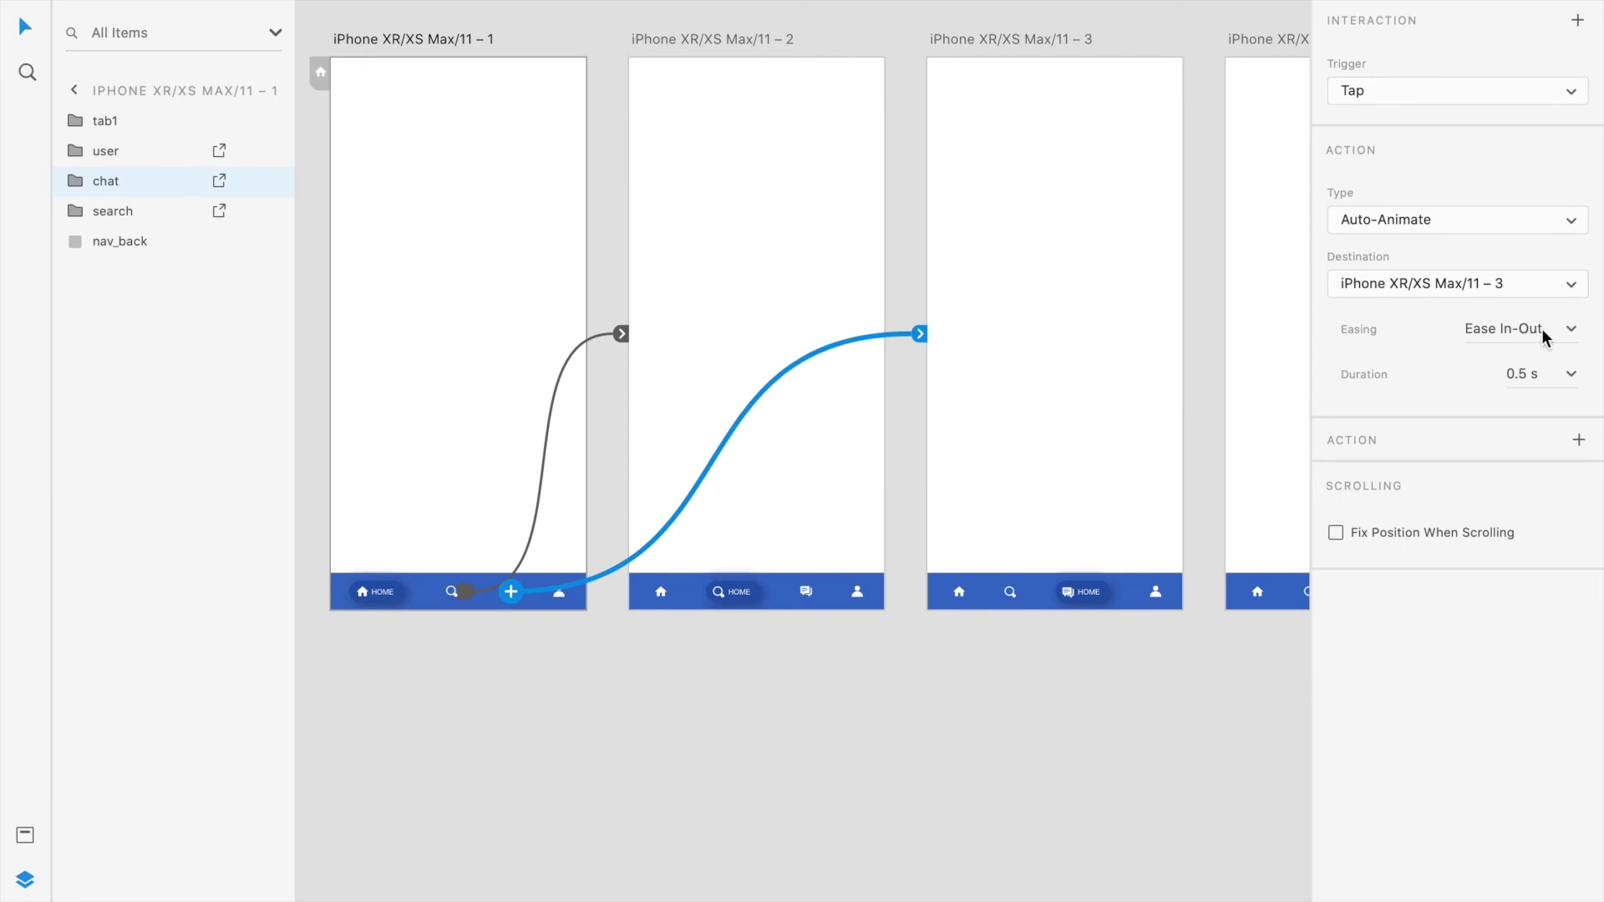
pyautogui.click(563, 598)
pyautogui.click(560, 594)
pyautogui.moveTo(560, 593); pyautogui.dragTo(1253, 417)
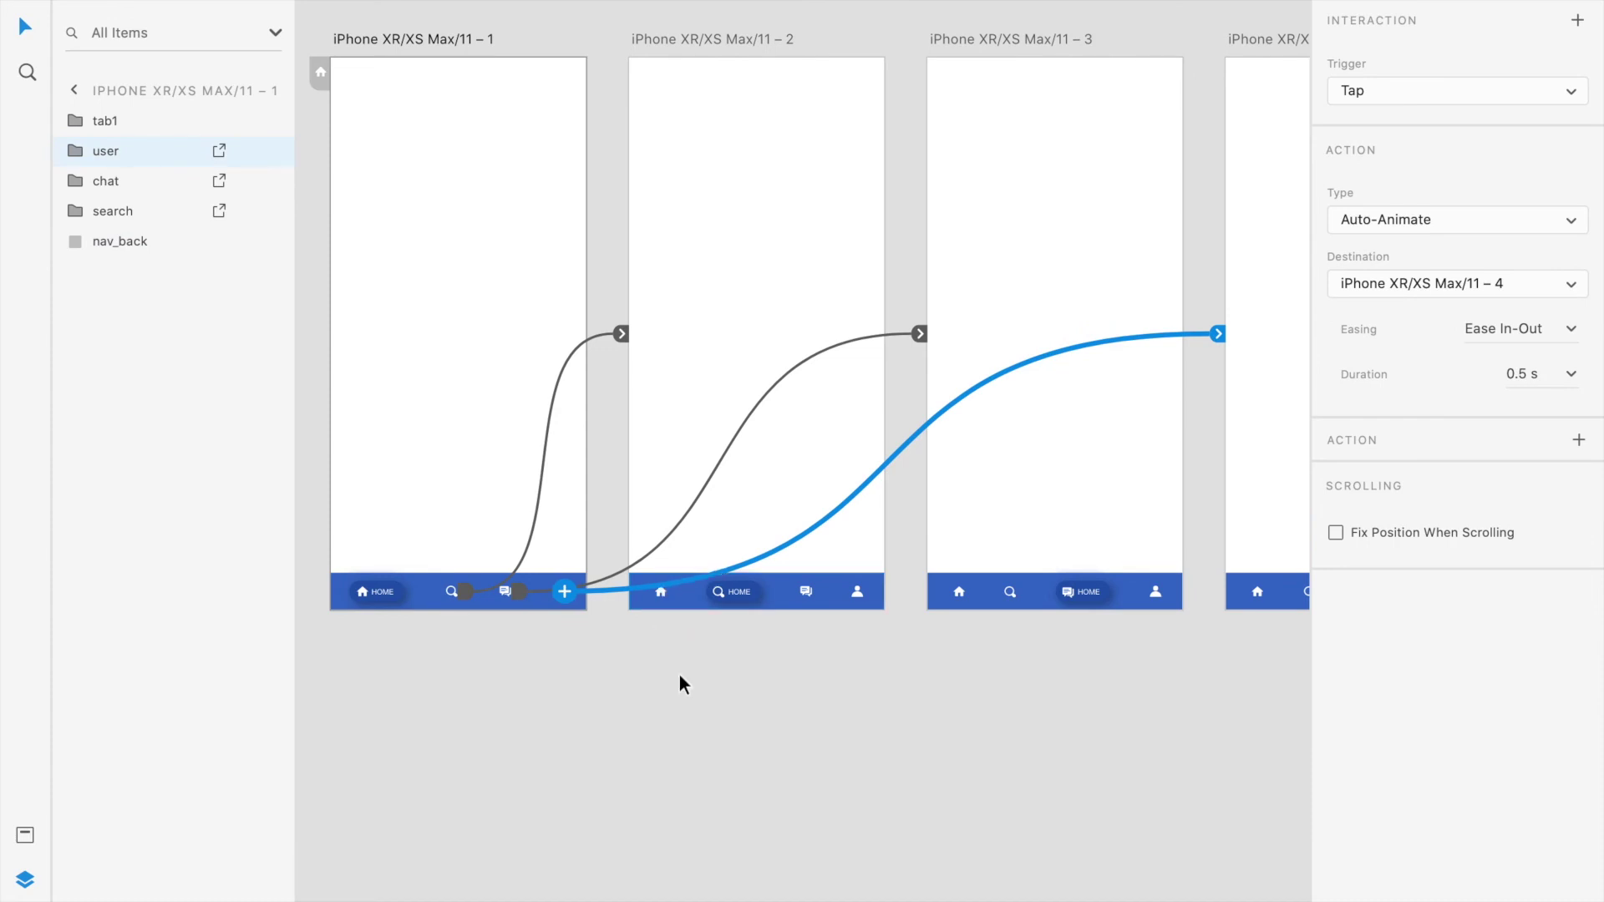
# - Return to design editing, change the second artboard's highlighted tab label to SEARCH and shift it slightly towards its icon
pyautogui.scroll(2, 680, 675)
pyautogui.scroll(4, 750, 585)
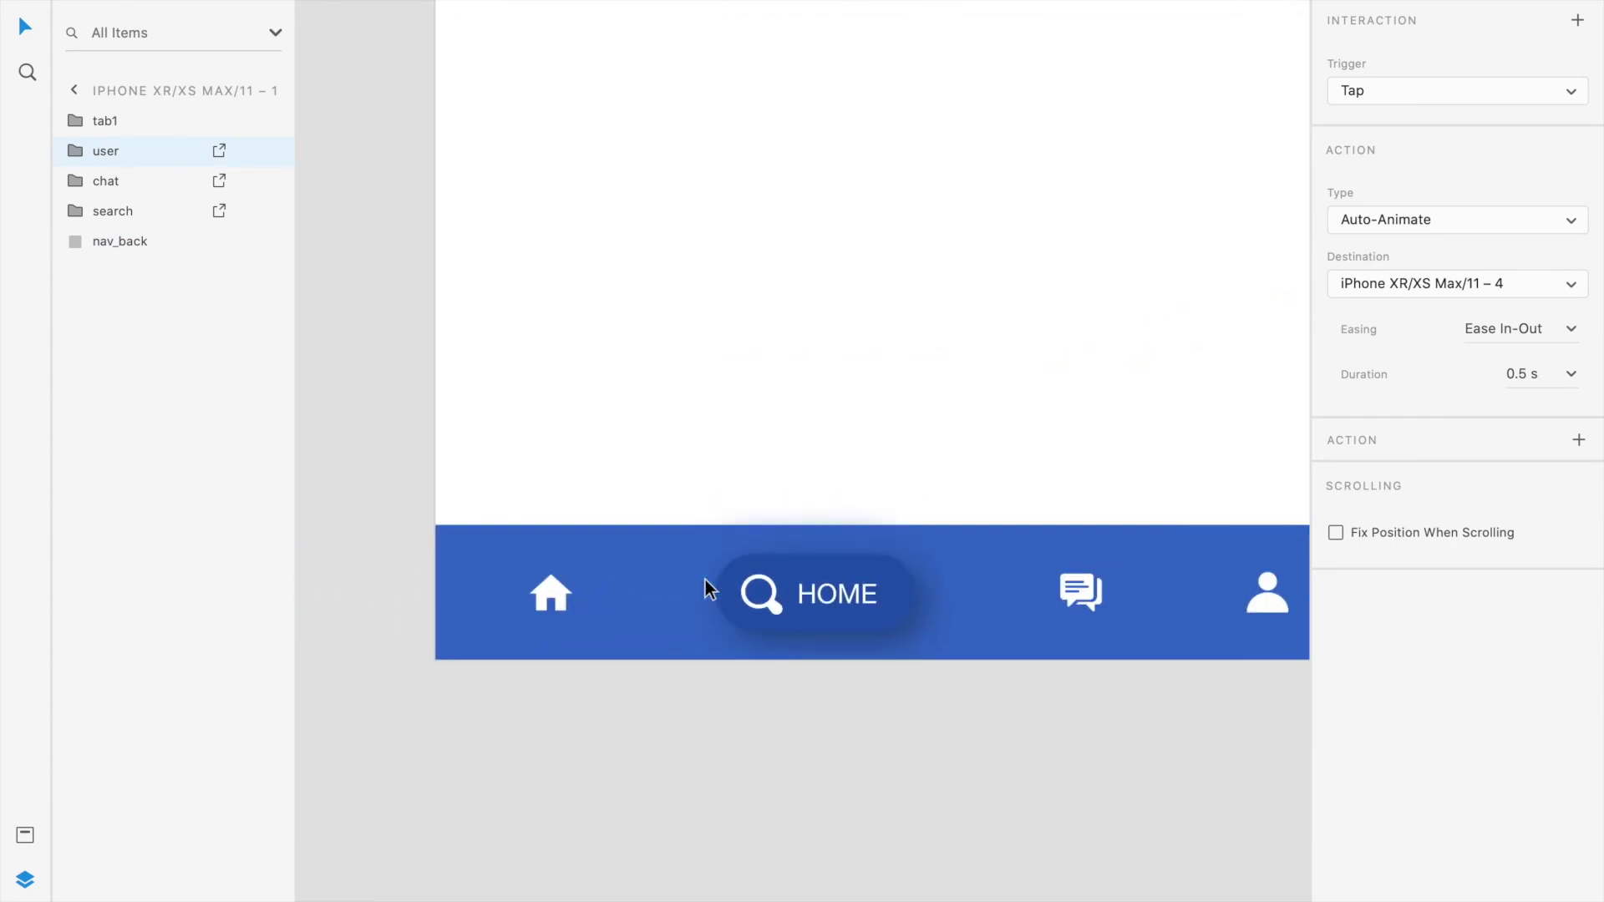
pyautogui.hotkey('ctrl', 'Tab')
pyautogui.doubleClick(579, 523)
pyautogui.doubleClick(625, 503)
pyautogui.write('SEARCH')
pyautogui.press('Escape')
pyautogui.moveTo(687, 530); pyautogui.dragTo(676, 530)
# - Change the label of the third artboard's highlighted tab to CHAT
pyautogui.hscroll(7, 675, 530)
pyautogui.hscroll(10, 675, 530)
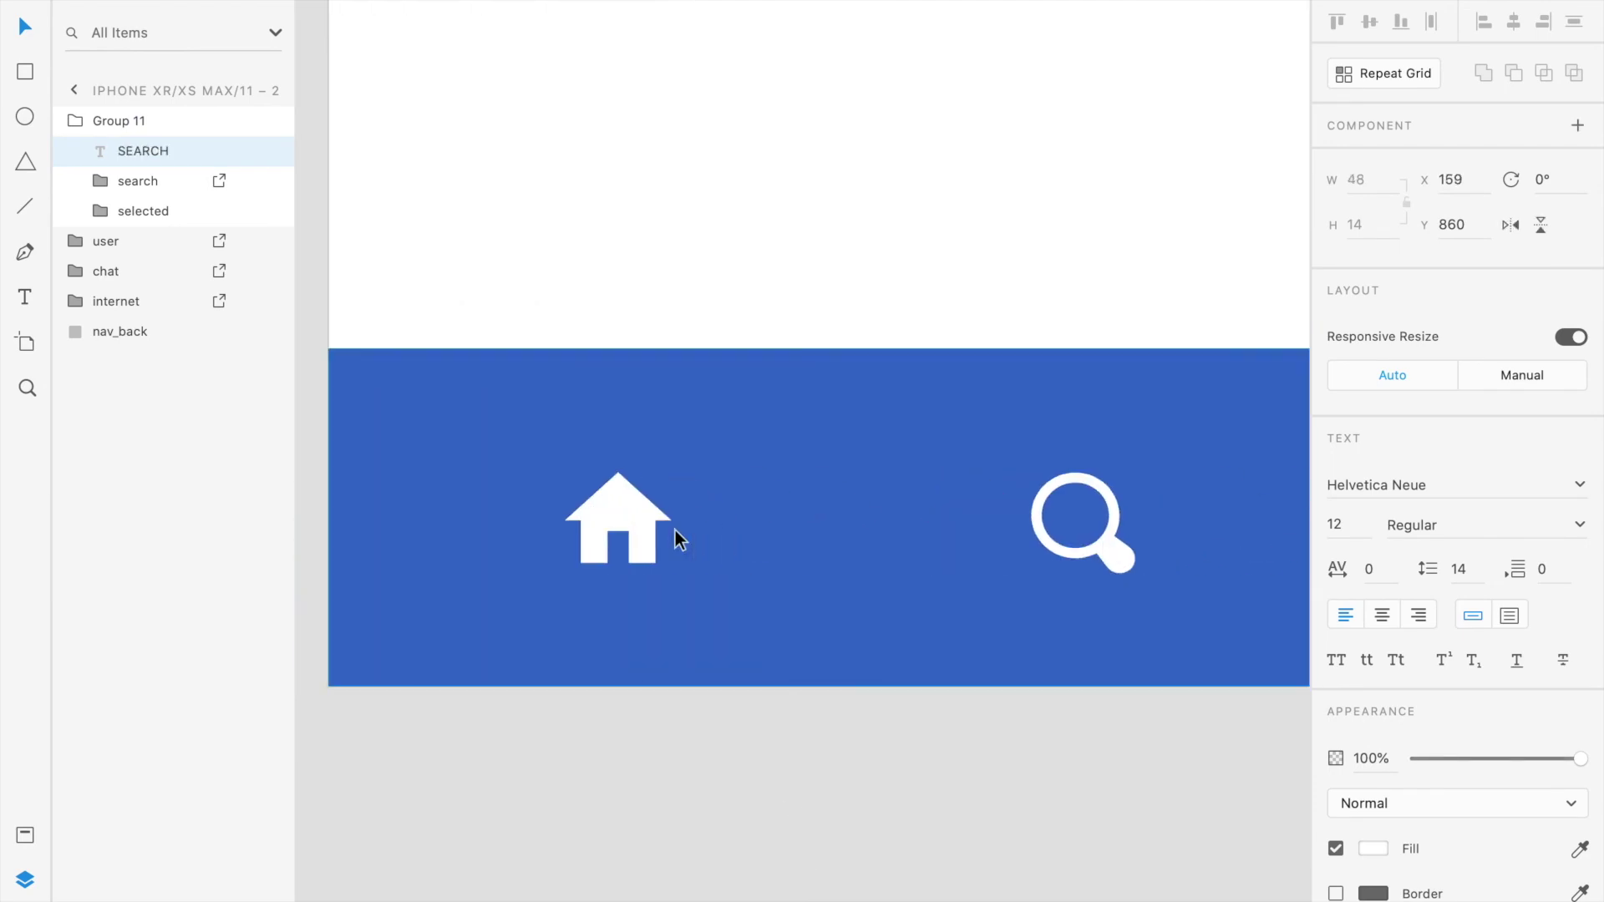
pyautogui.doubleClick(665, 530)
pyautogui.doubleClick(664, 530)
pyautogui.write('CHAT')
pyautogui.press('Escape')
# - Change the fourth artboard's highlighted tab label to PROFILE and move it closer to the user icon inside the pill
pyautogui.hscroll(10, 860, 585)
pyautogui.hscroll(4, 860, 583)
pyautogui.doubleClick(826, 566)
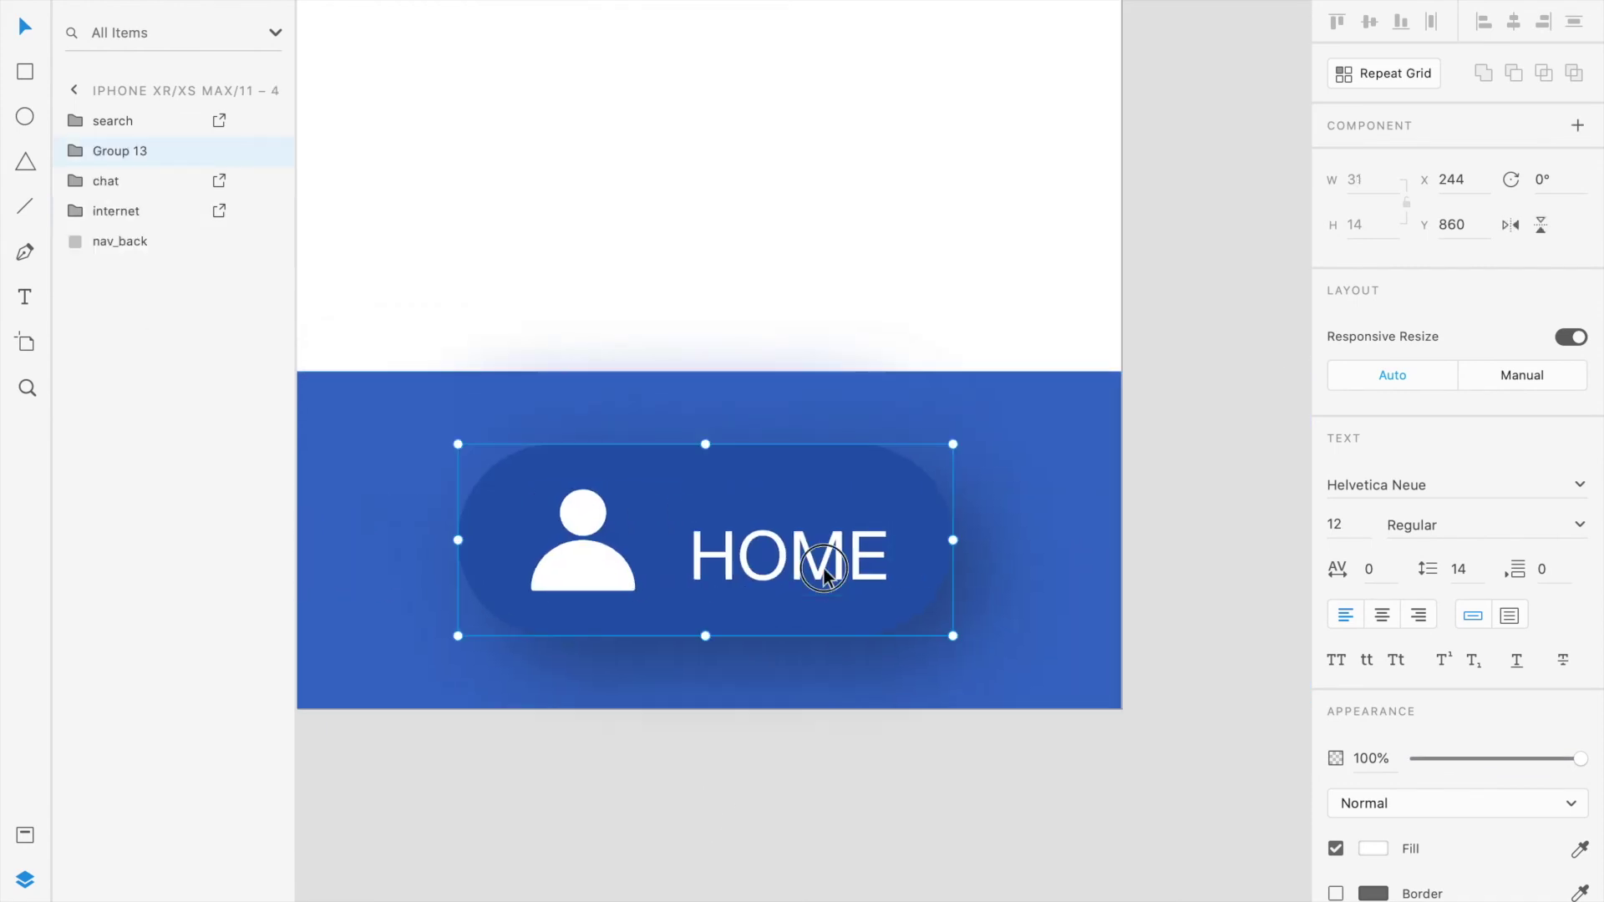
pyautogui.doubleClick(825, 566)
pyautogui.write('PRO')
pyautogui.press('Escape')
pyautogui.moveTo(843, 560); pyautogui.dragTo(804, 543)
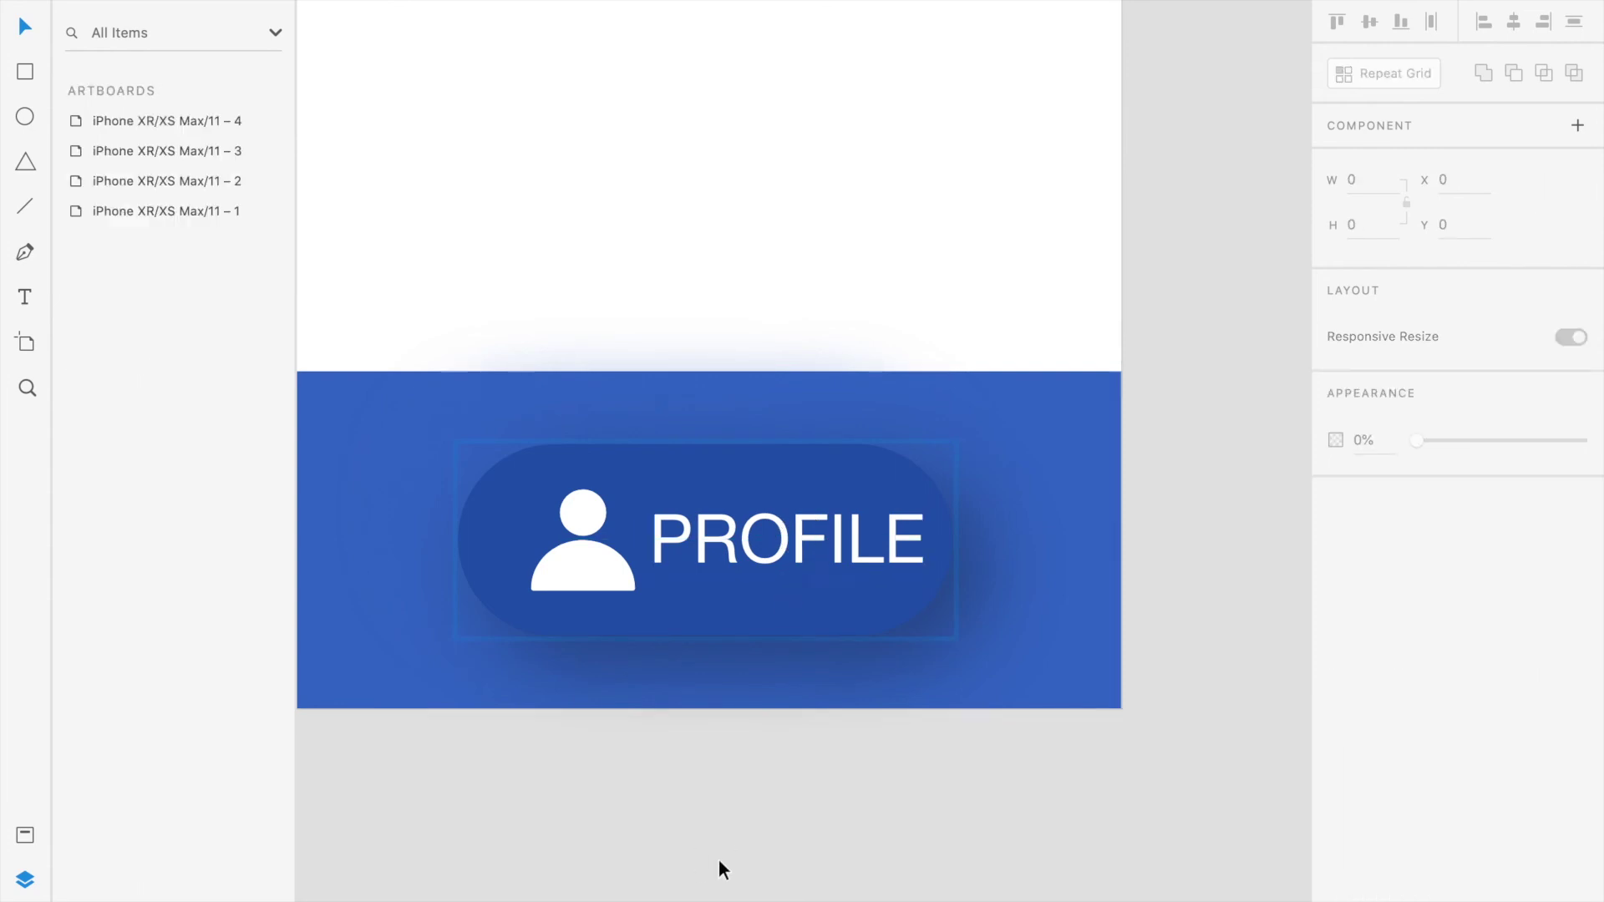
pyautogui.click(717, 859)
# - Delete the duplicate user icon inside the fourth artboard's PROFILE tab group
pyautogui.scroll(-5, 718, 859)
pyautogui.doubleClick(723, 809)
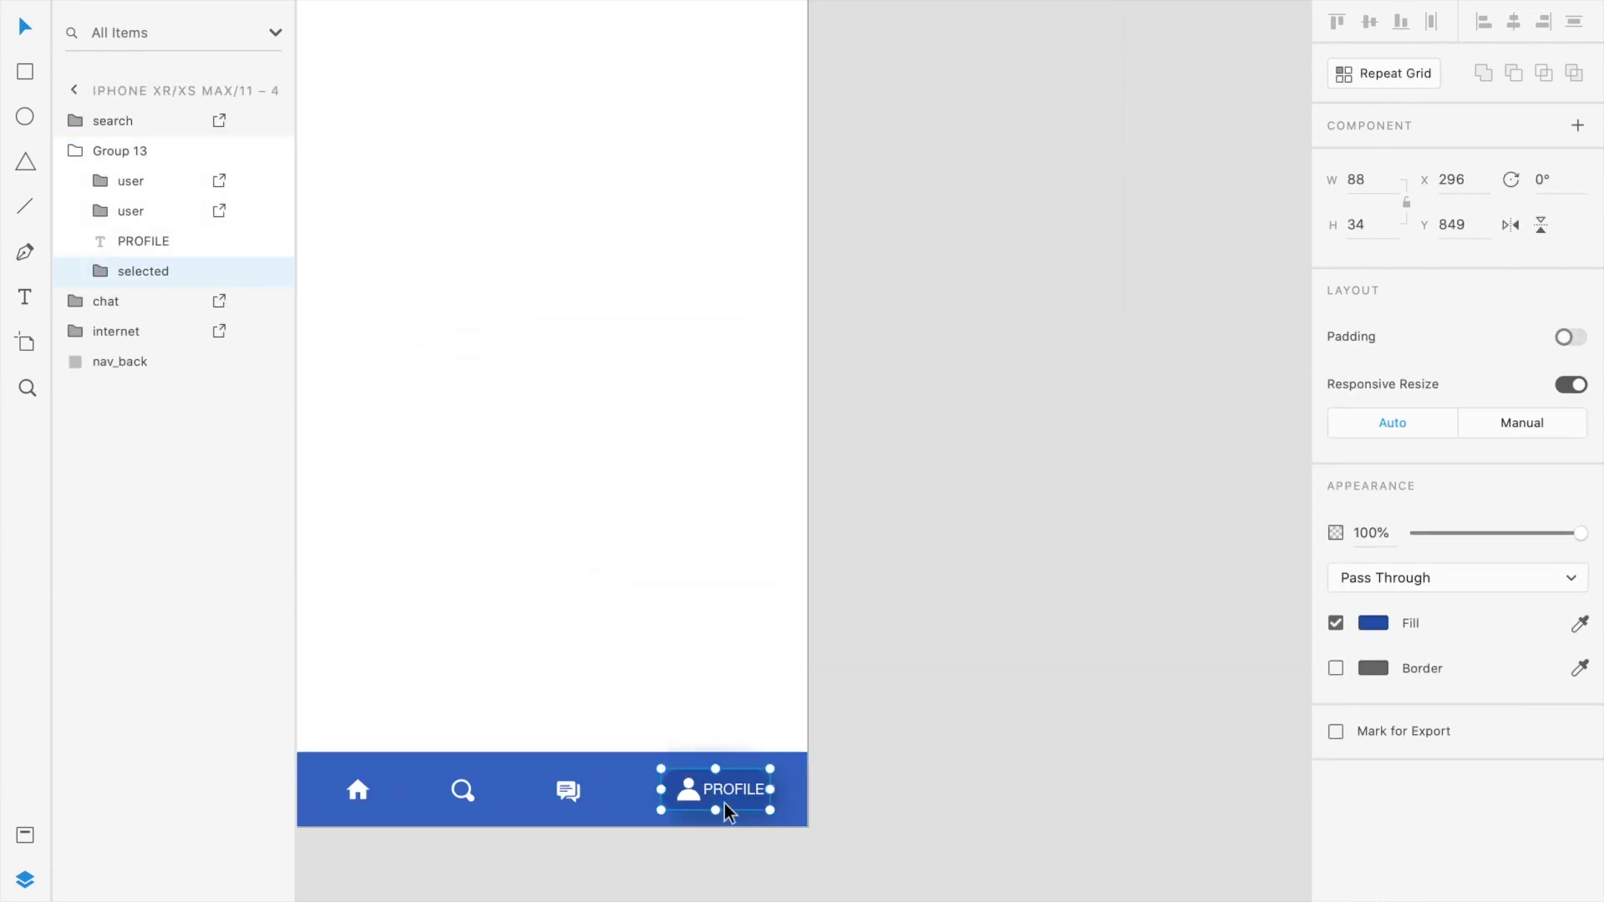
pyautogui.click(711, 792)
pyautogui.keyDown('shift'); pyautogui.click(690, 799); pyautogui.keyUp('shift')
pyautogui.scroll(5, 691, 891)
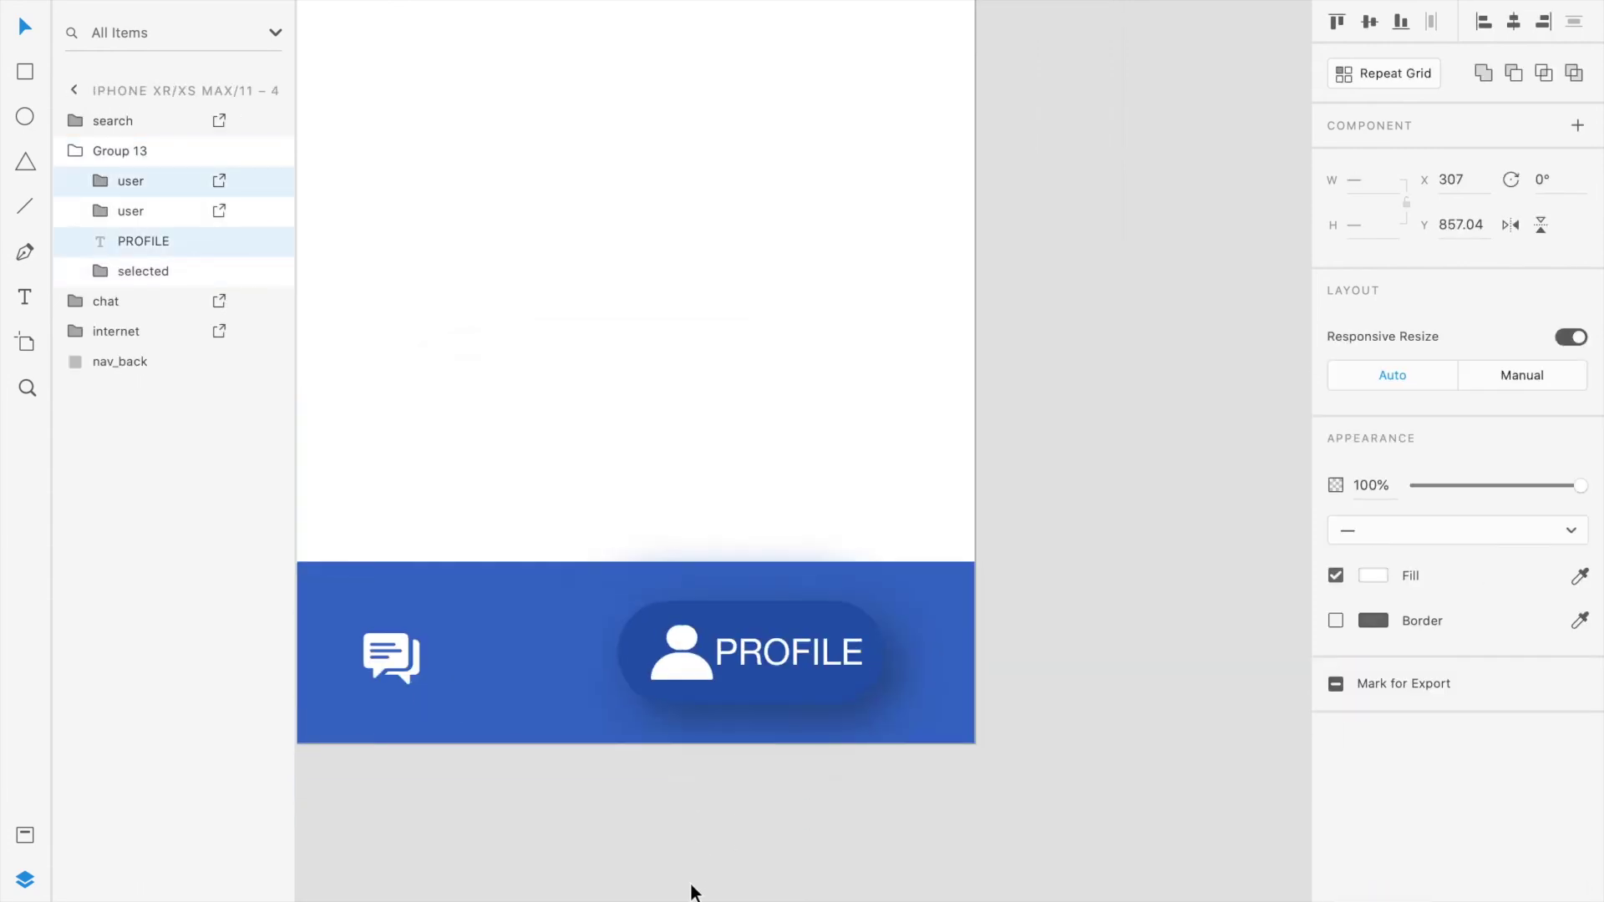
pyautogui.scroll(5, 692, 891)
pyautogui.press('Delete')
pyautogui.hotkey('ctrl', 'z')
pyautogui.click(675, 351)
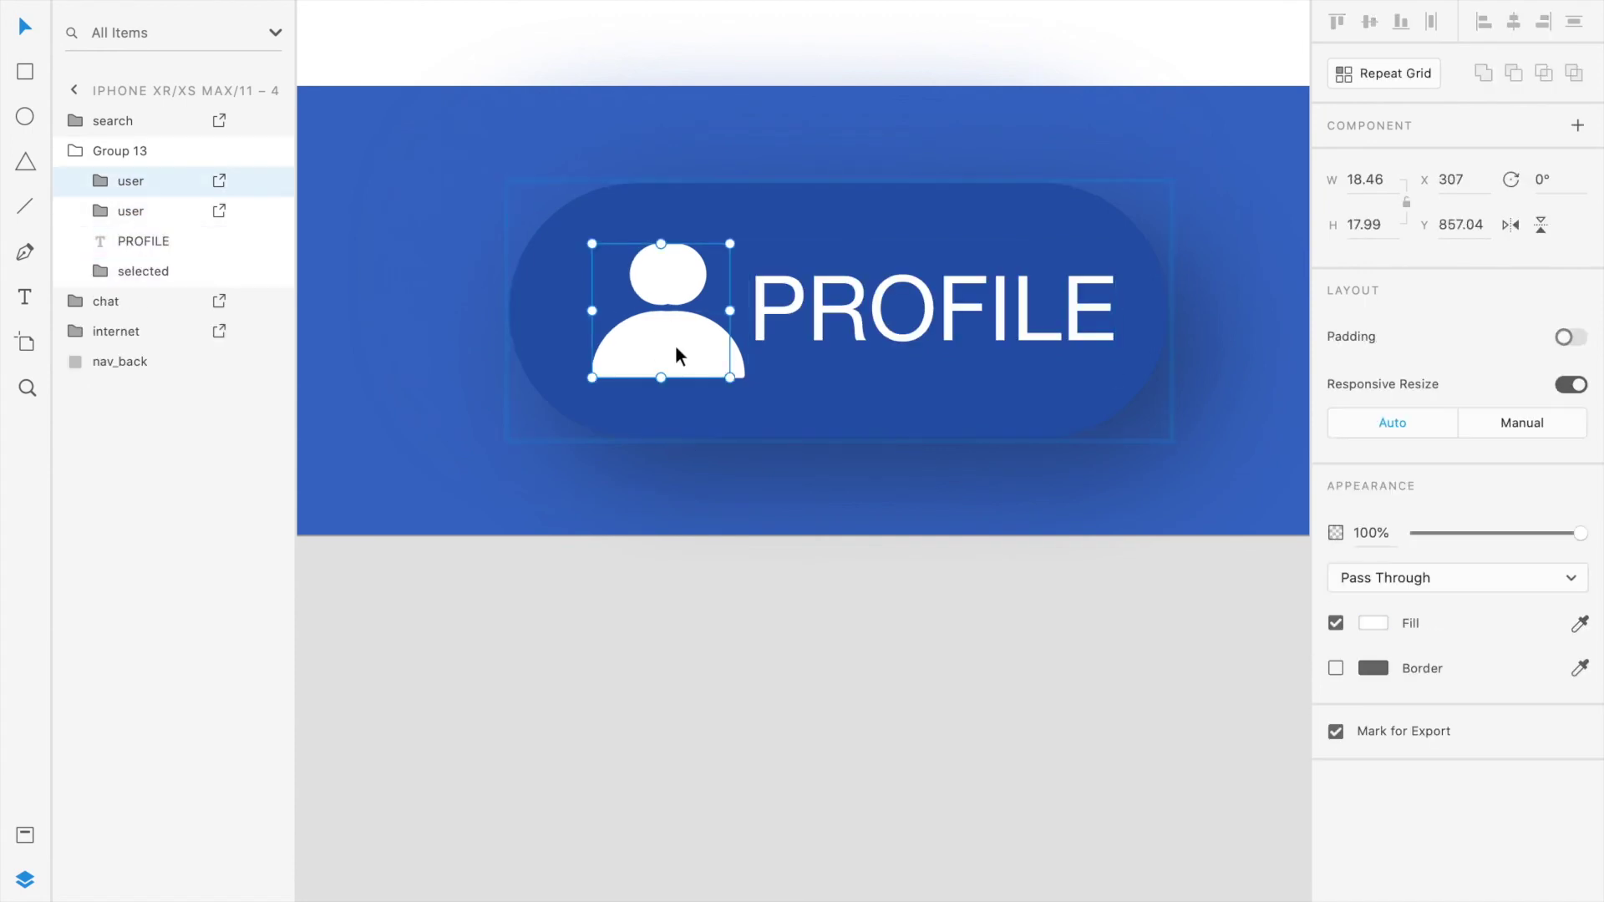
pyautogui.doubleClick(675, 345)
pyautogui.press('Delete')
# - Shift the PROFILE label slightly closer to the user icon so the contents fit within the pill
pyautogui.click(713, 361)
pyautogui.keyDown('shift'); pyautogui.click(756, 338); pyautogui.keyUp('shift')
pyautogui.moveTo(756, 338); pyautogui.dragTo(746, 338)
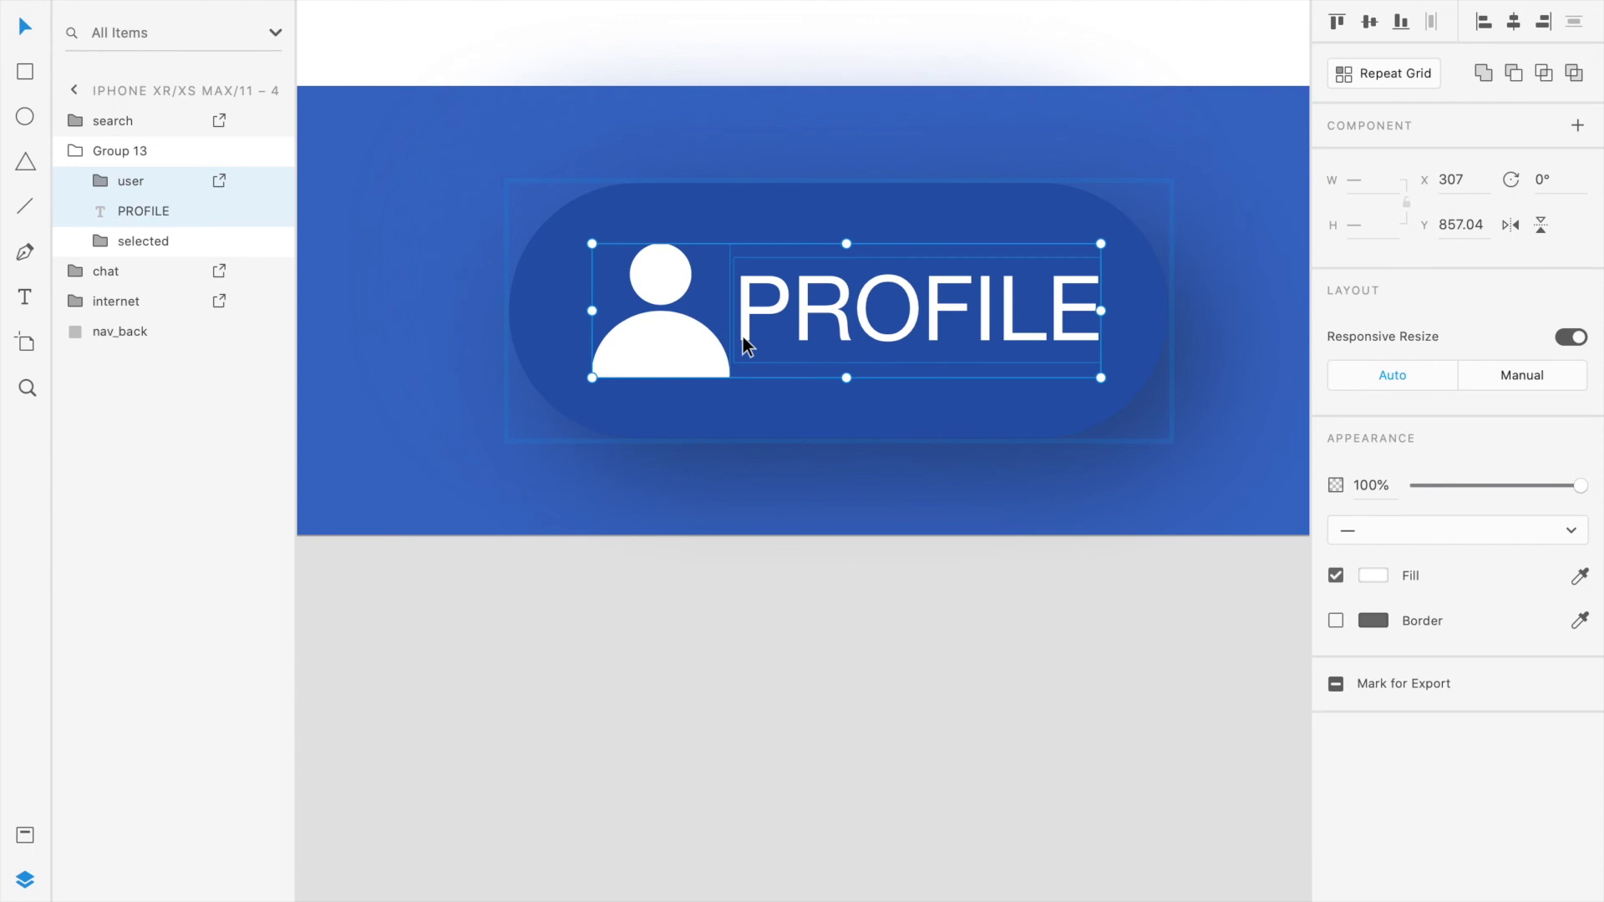
pyautogui.click(754, 543)
pyautogui.scroll(-5, 754, 543)
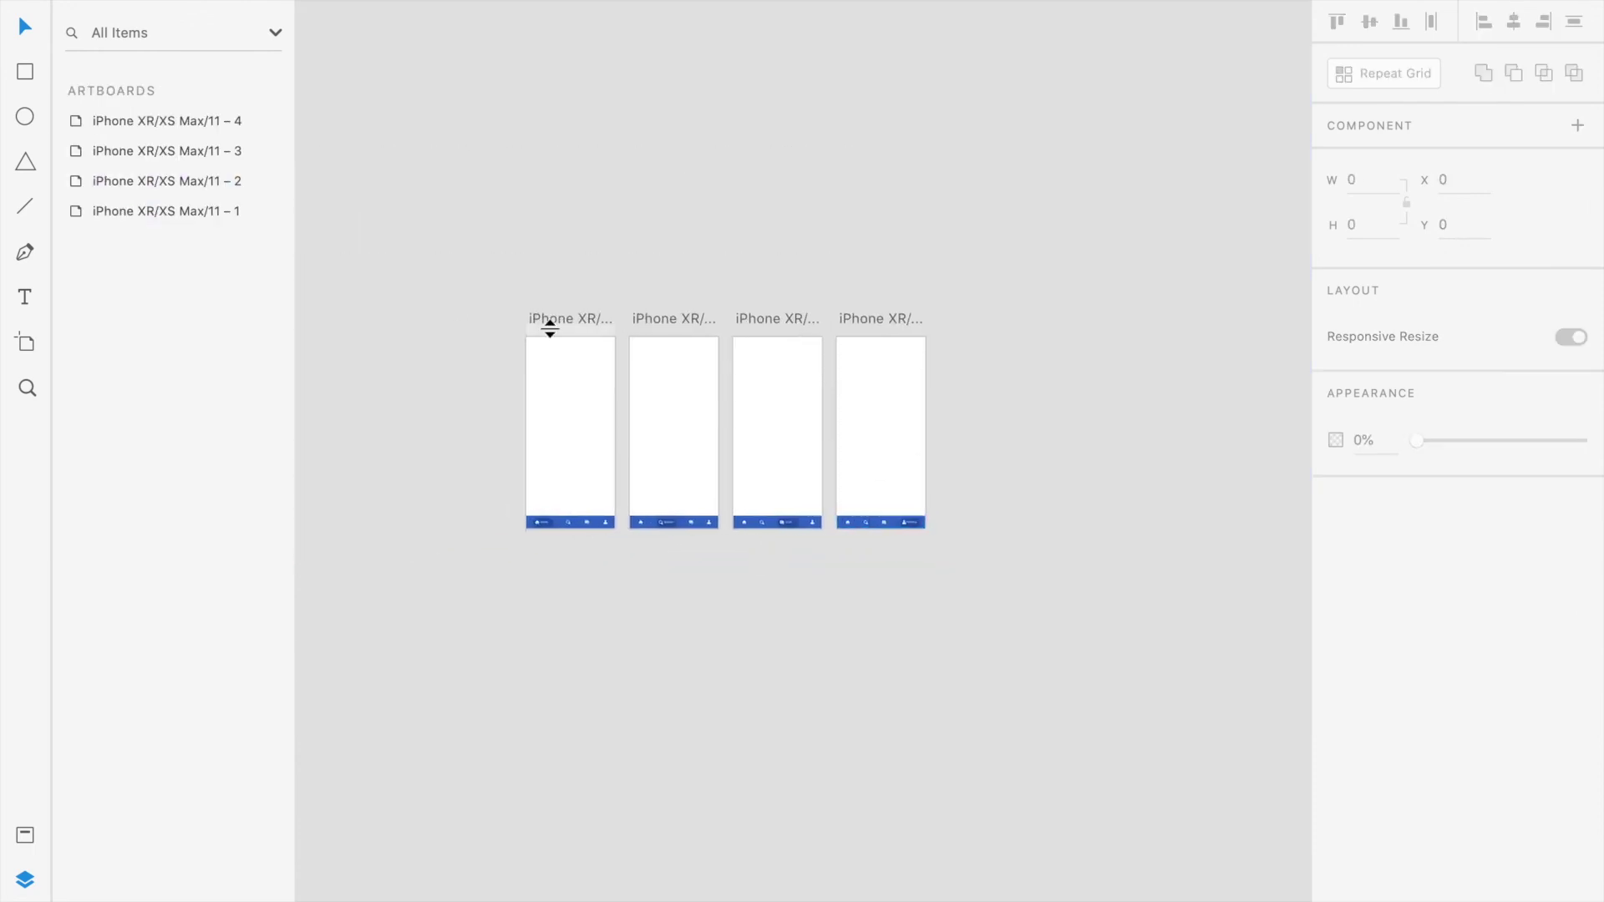
# - Rename the first artboard's HOME tab group as selected
pyautogui.click(550, 319)
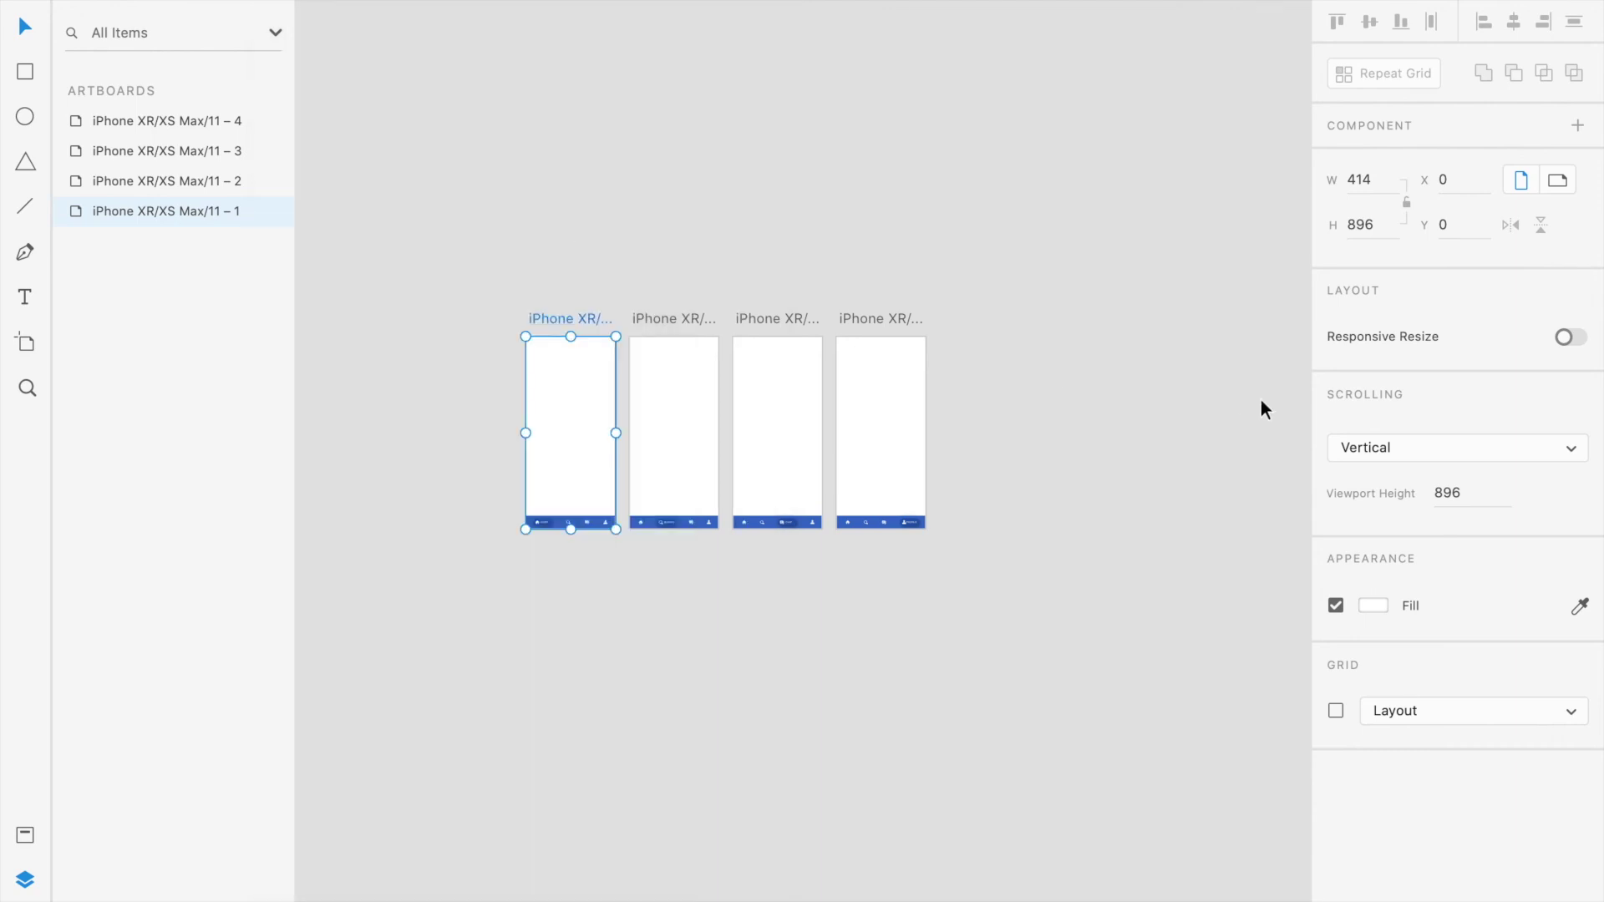
pyautogui.scroll(2, 942, 534)
pyautogui.scroll(-1, 942, 534)
pyautogui.scroll(5, 574, 505)
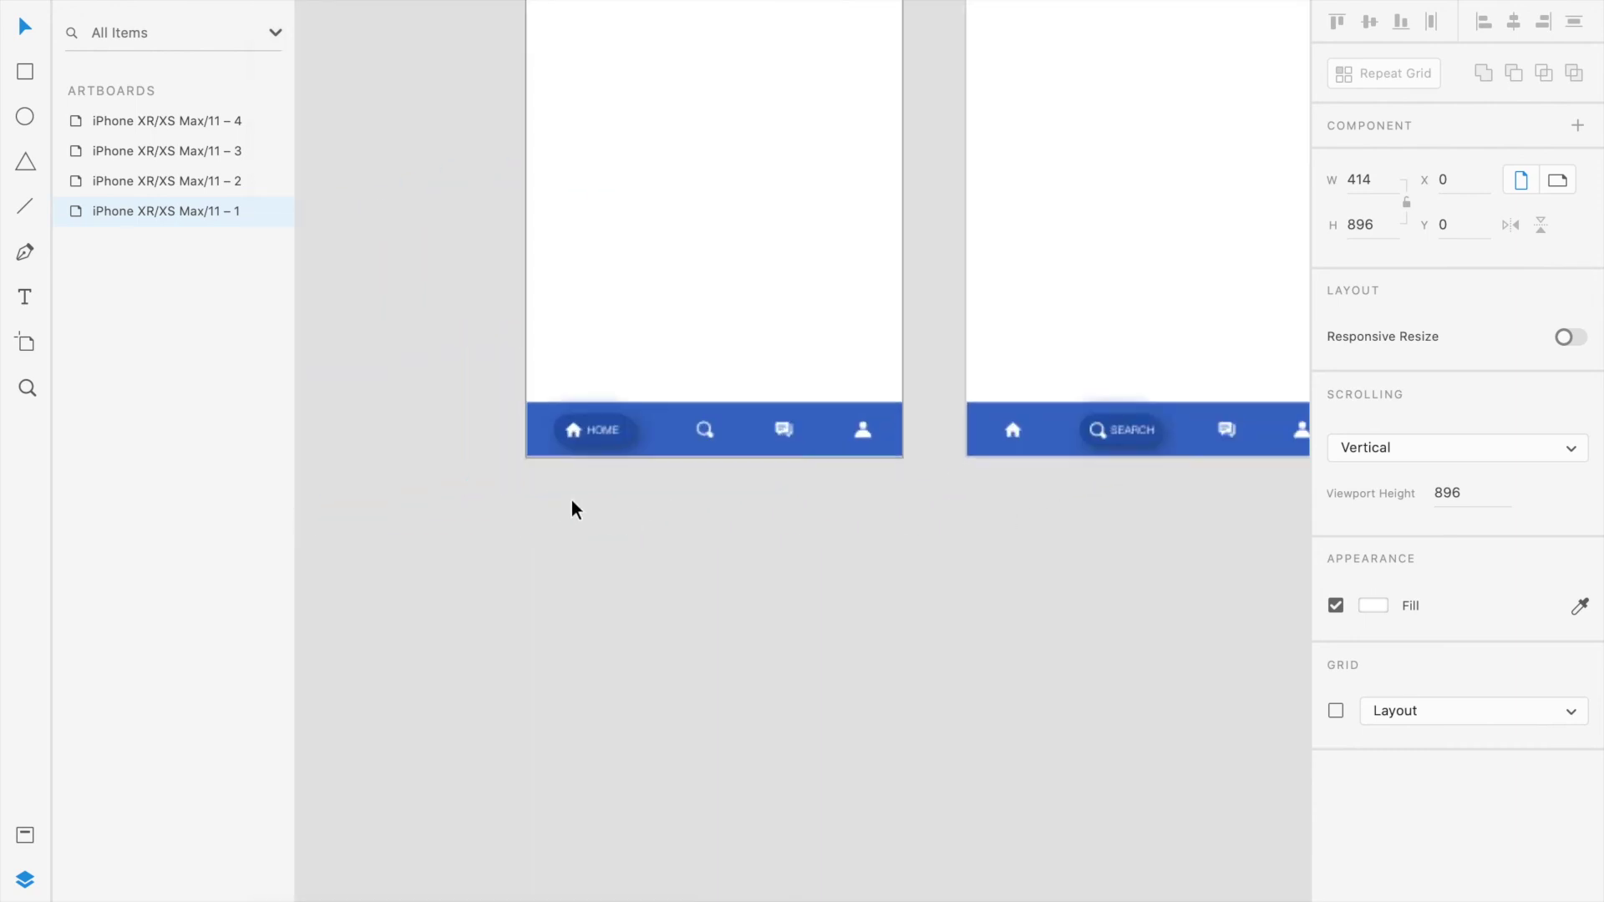
pyautogui.doubleClick(611, 419)
pyautogui.click(1180, 427)
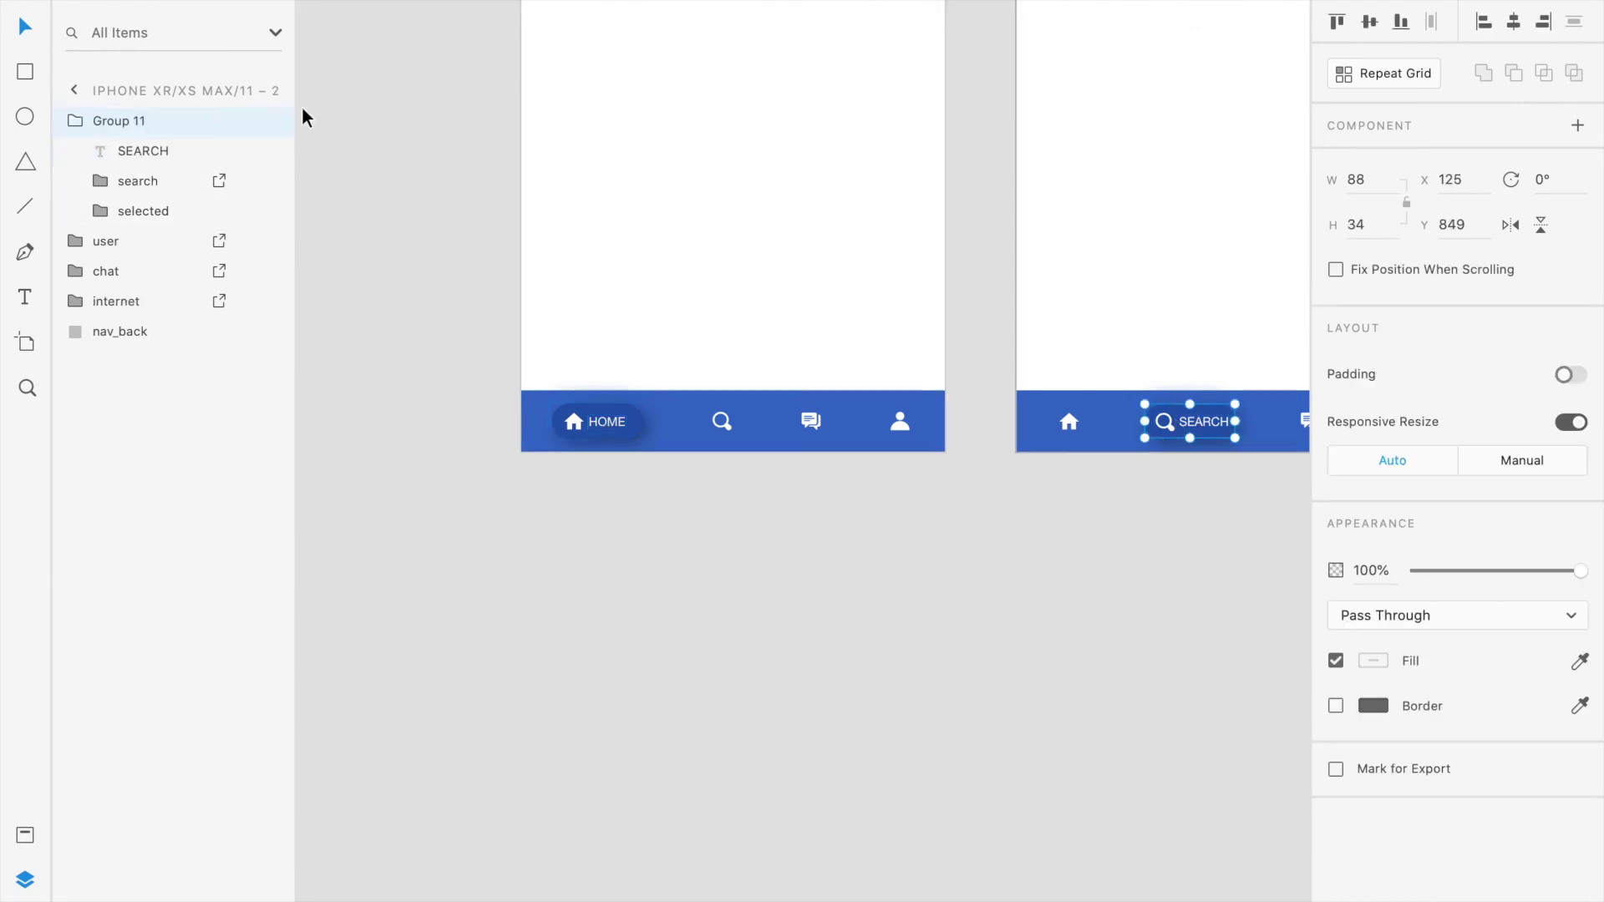
pyautogui.click(562, 408)
pyautogui.rightClick(102, 121)
pyautogui.click(153, 247)
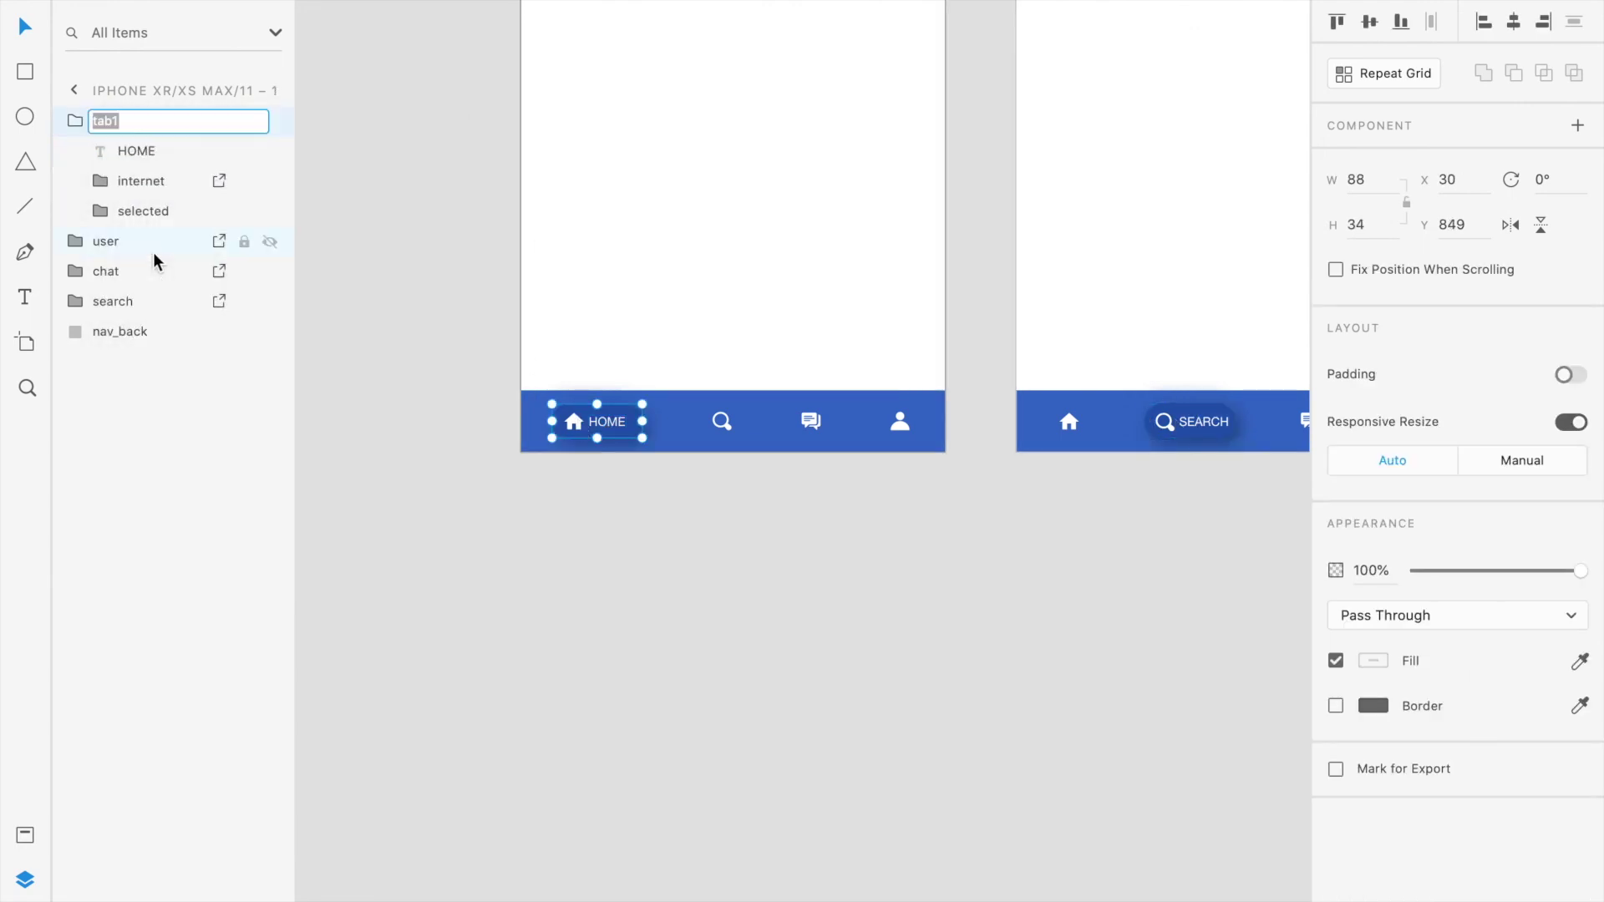
pyautogui.write('d')
pyautogui.press('Return')
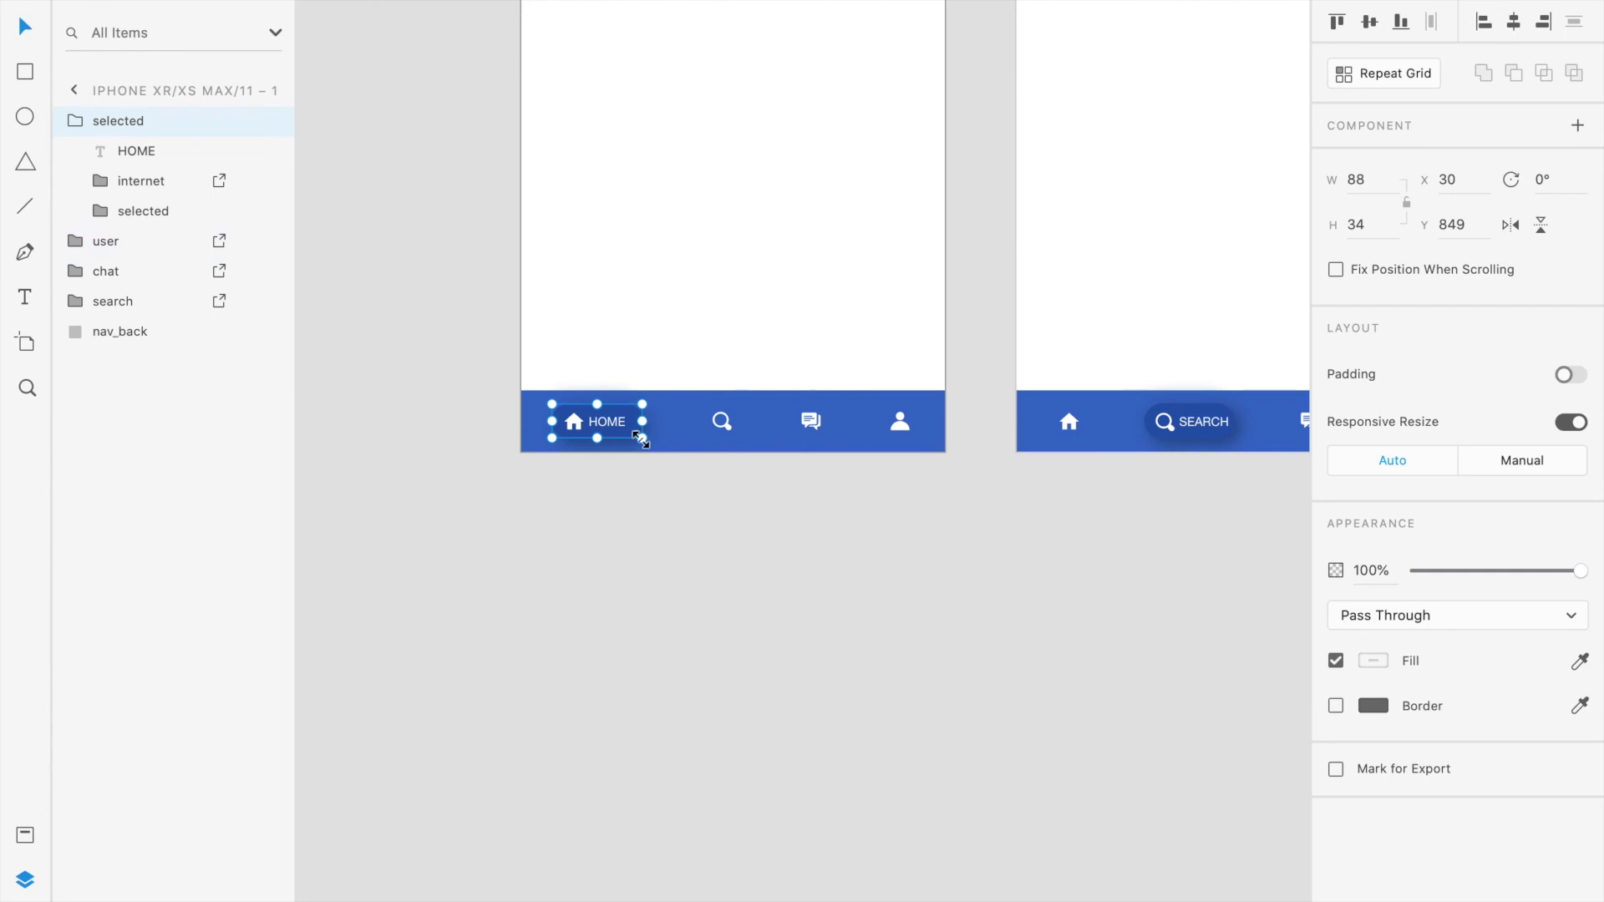
# - Rename the second artboard's SEARCH tab group as selected
pyautogui.hscroll(3, 538, 373)
pyautogui.click(1013, 405)
pyautogui.doubleClick(123, 122)
pyautogui.write('selecte')
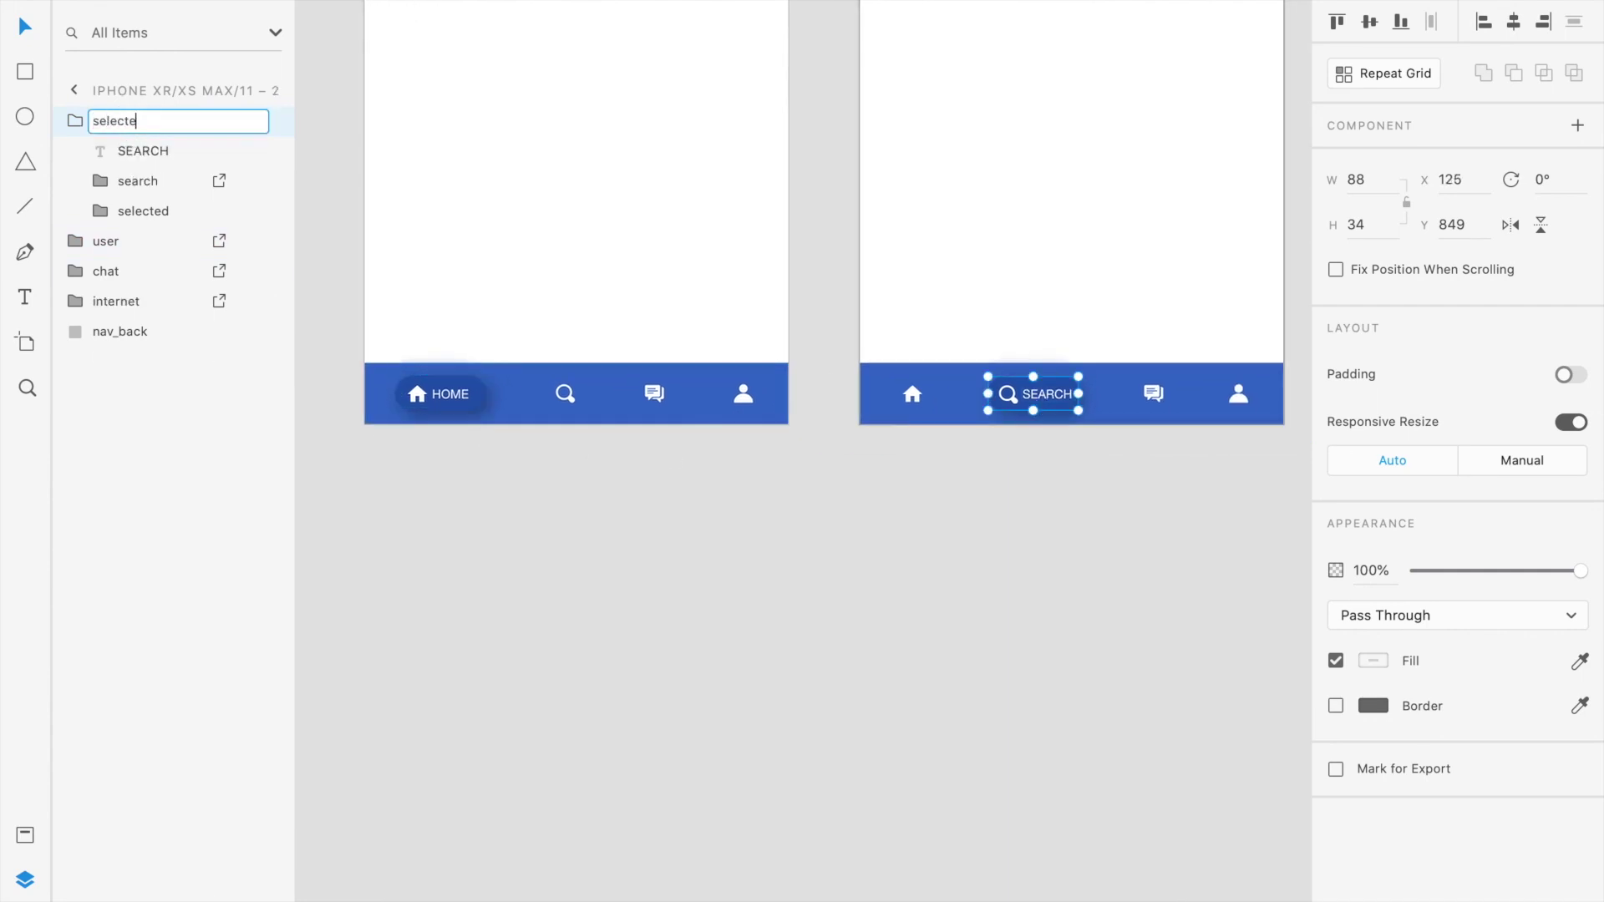
pyautogui.write('d')
pyautogui.press('Return')
# - Rename the third artboard's CHAT tab group as selected
pyautogui.hscroll(5, 488, 299)
pyautogui.click(938, 413)
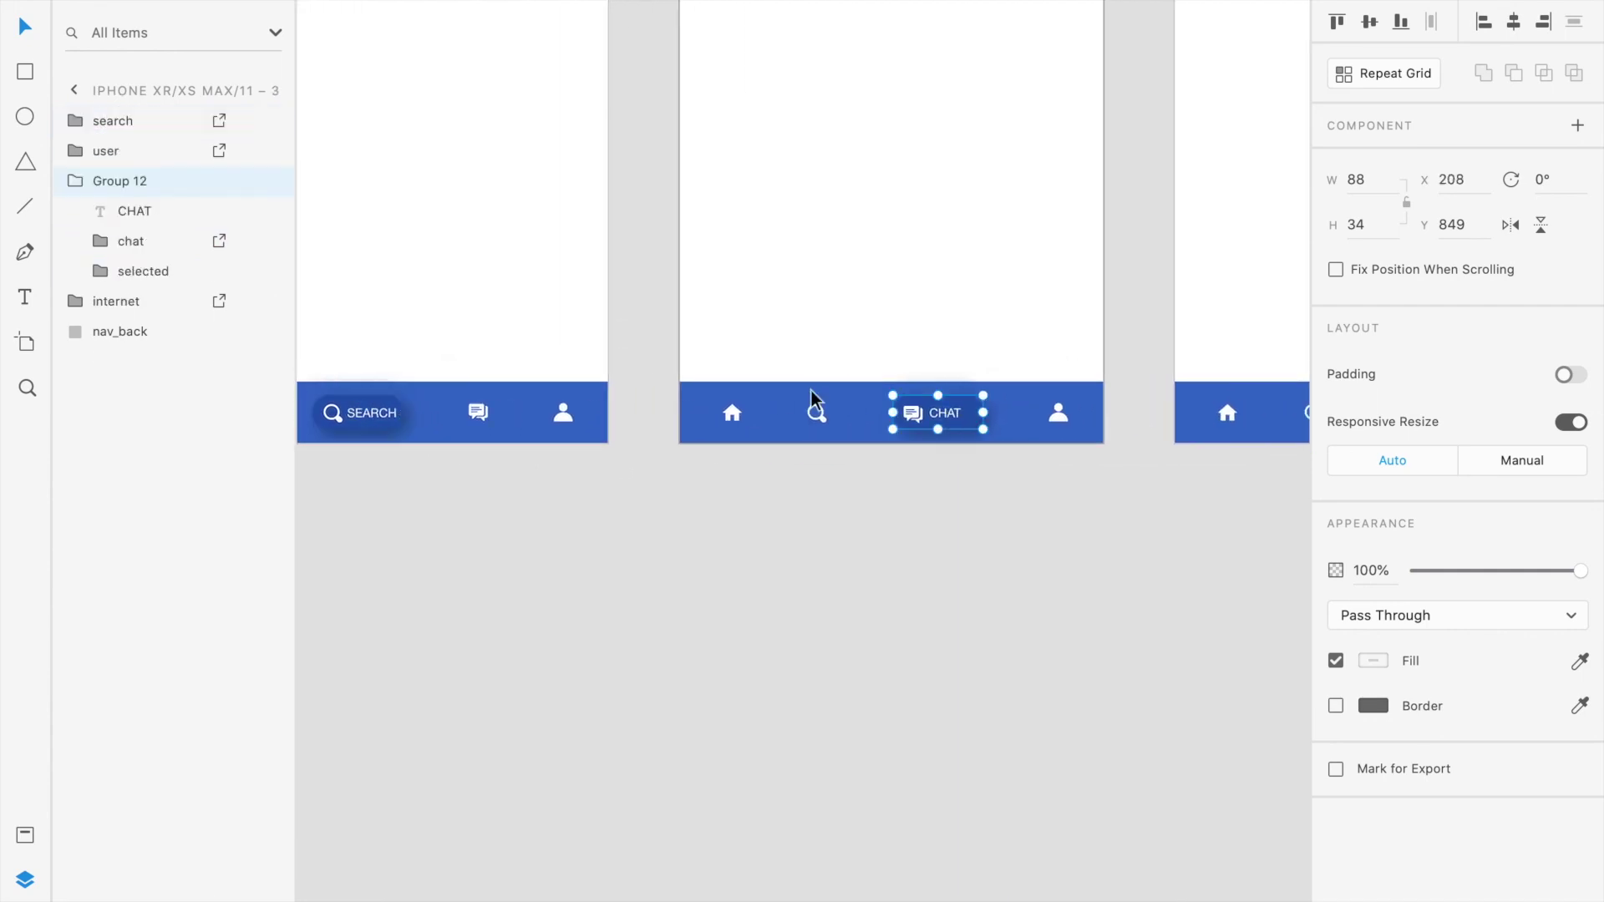
pyautogui.doubleClick(119, 181)
pyautogui.write('selected')
pyautogui.press('Return')
# - Rename the fourth artboard's PROFILE tab group as selected
pyautogui.hscroll(5, 1052, 418)
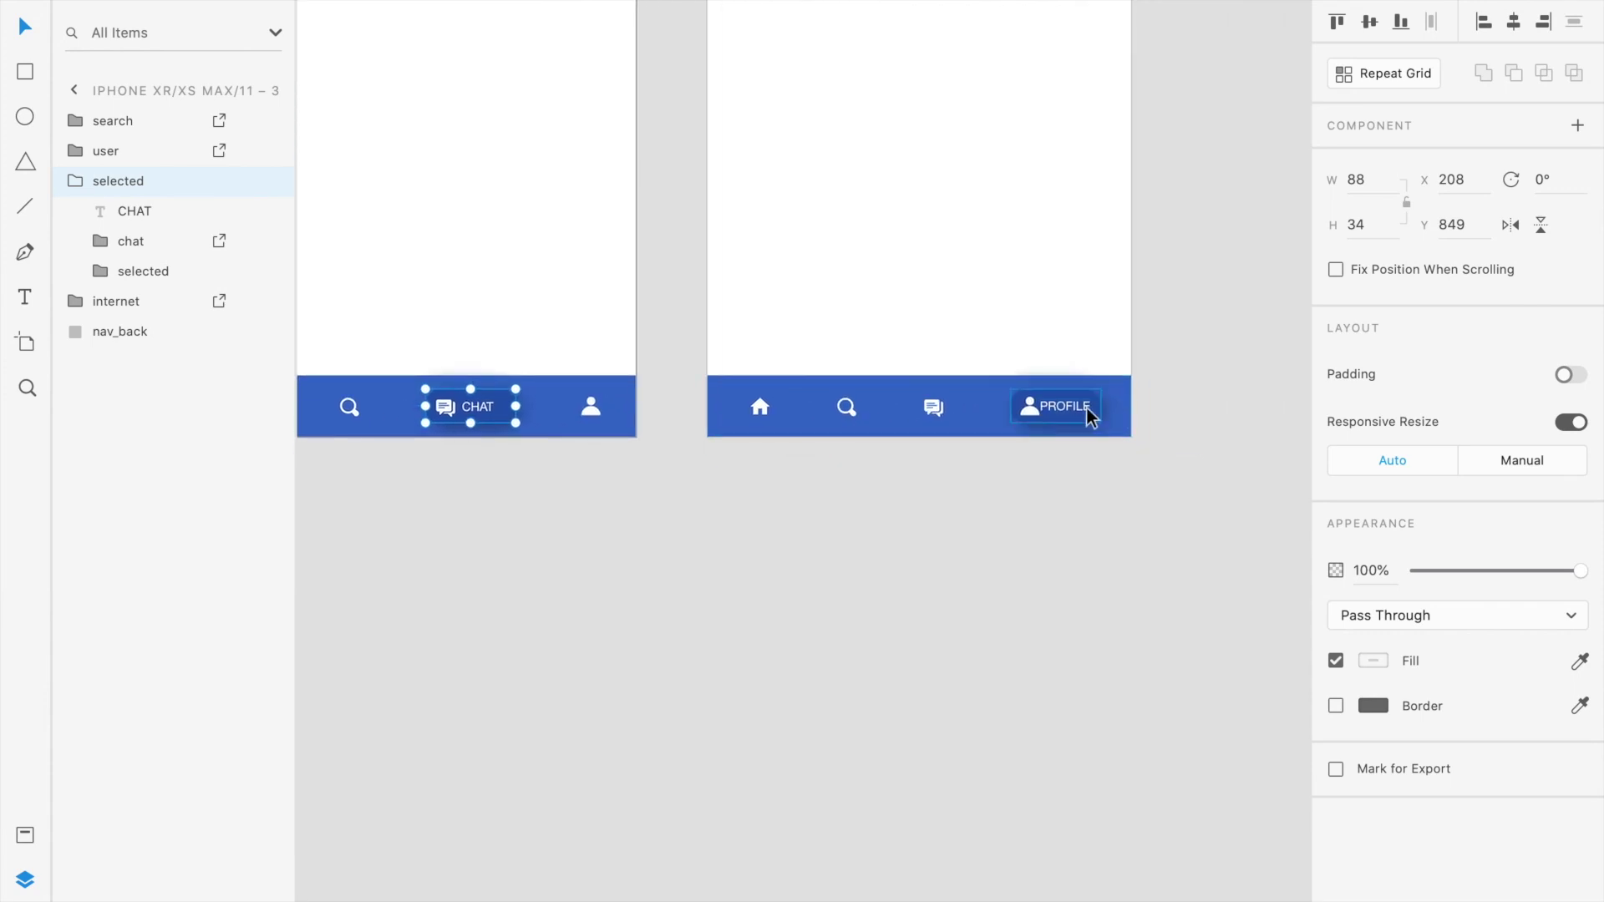
pyautogui.click(1093, 414)
pyautogui.doubleClick(119, 150)
pyautogui.write('selected')
pyautogui.press('Return')
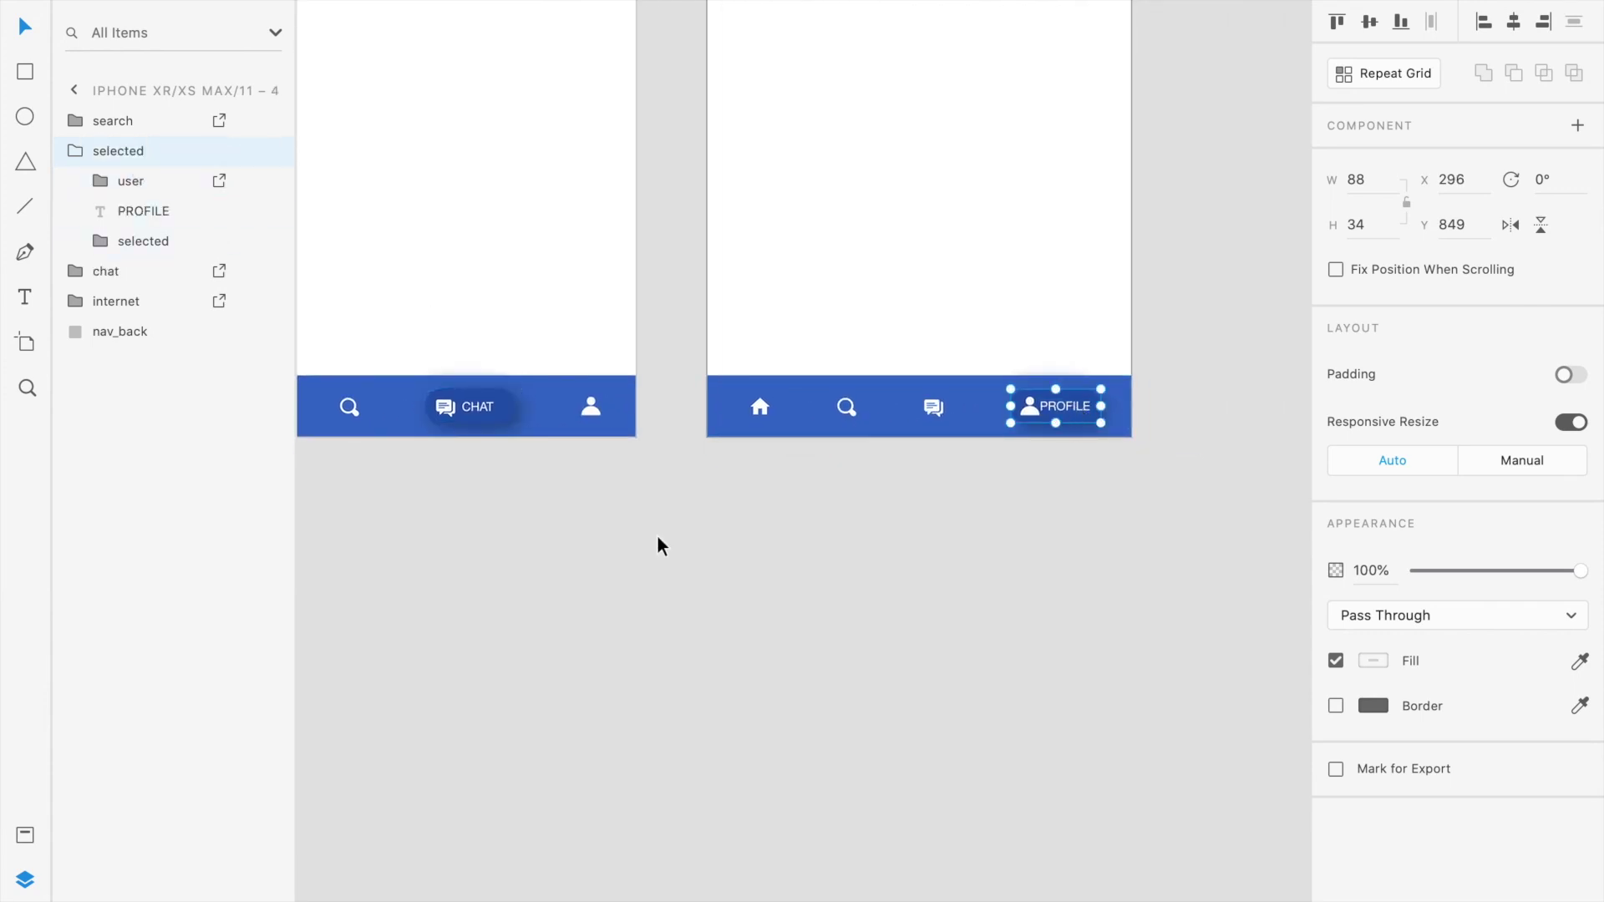
pyautogui.scroll(-3, 658, 535)
pyautogui.click(658, 535)
# - Preview the prototype from the first artboard to check the tab animation, and close the preview
pyautogui.click(331, 389)
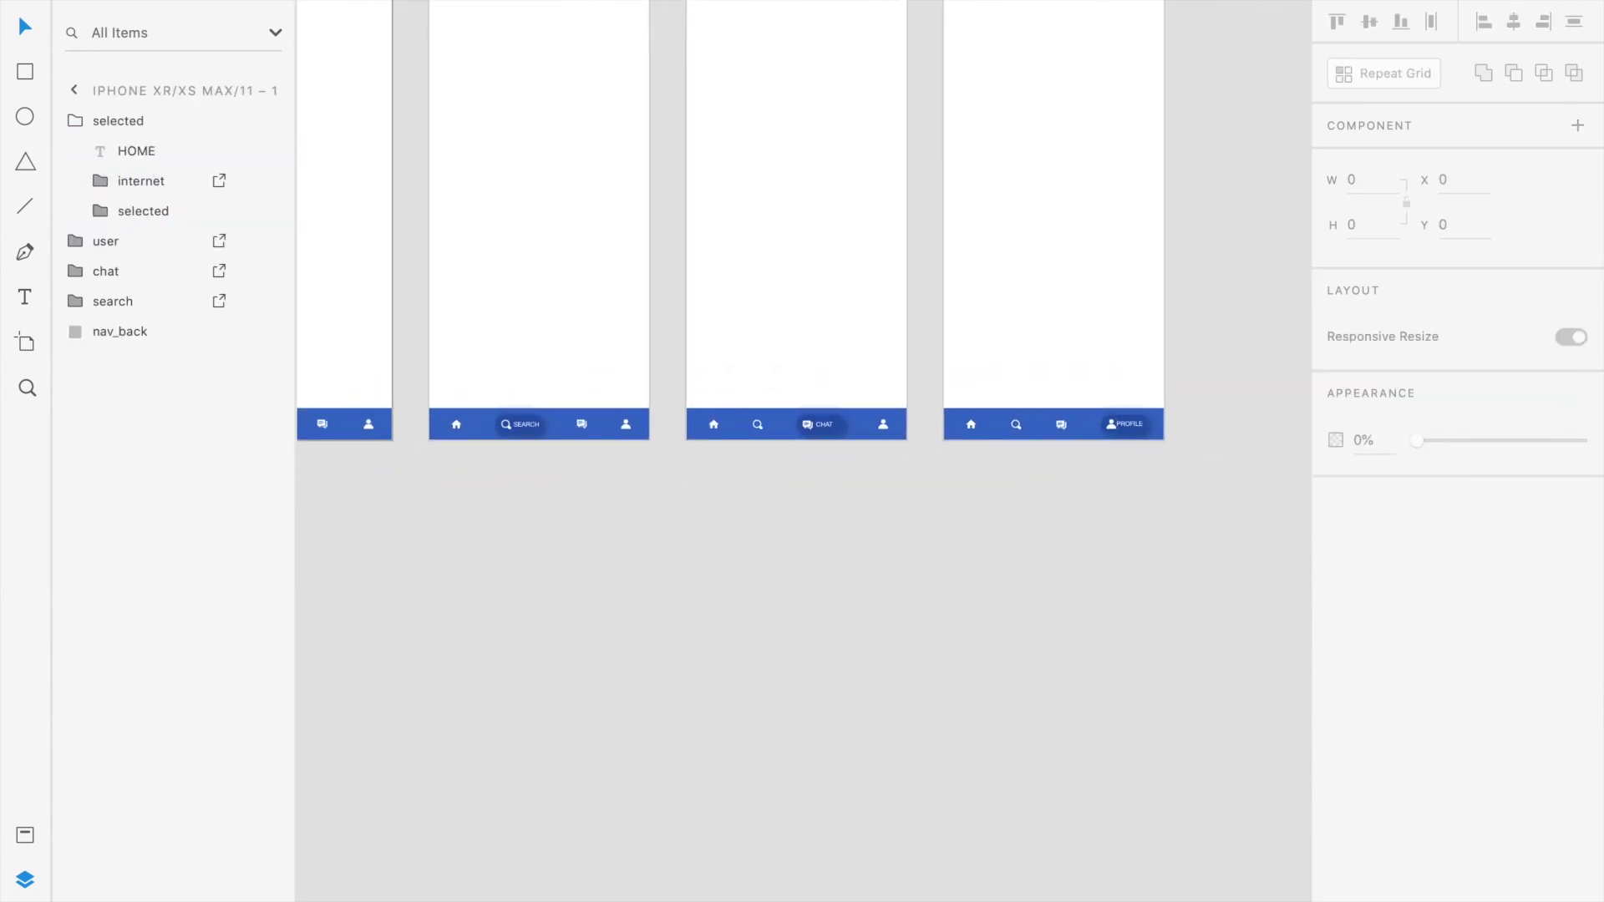
pyautogui.click(1478, 3)
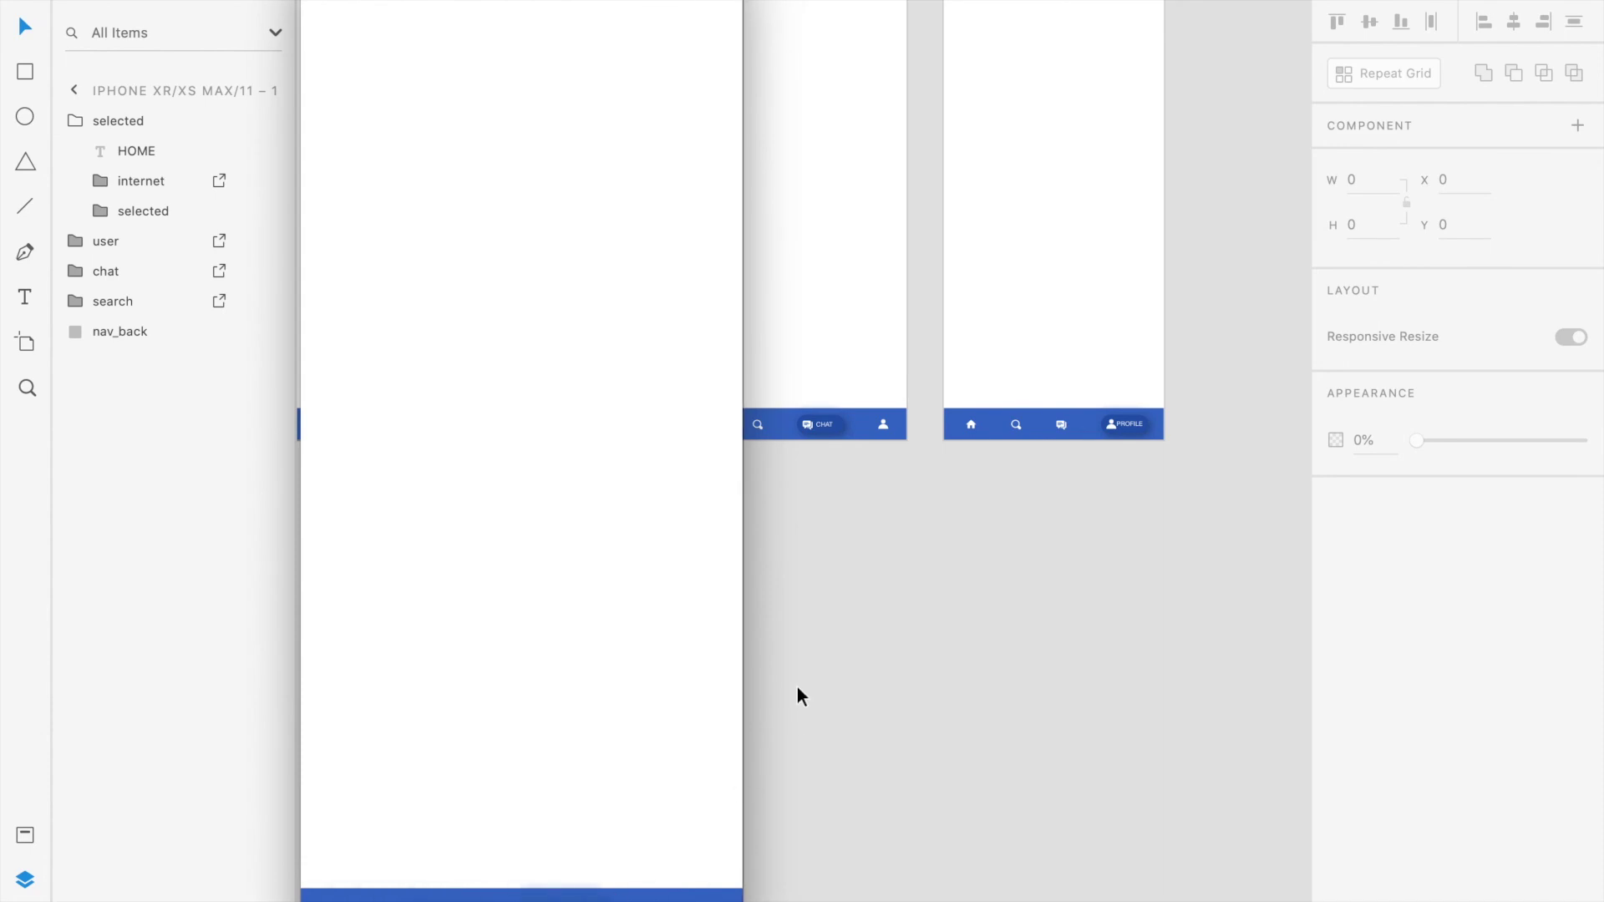
pyautogui.click(368, 11)
# - Switch back to prototyping and link the second artboard's home icon to the first artboard
pyautogui.scroll(-3, 549, 468)
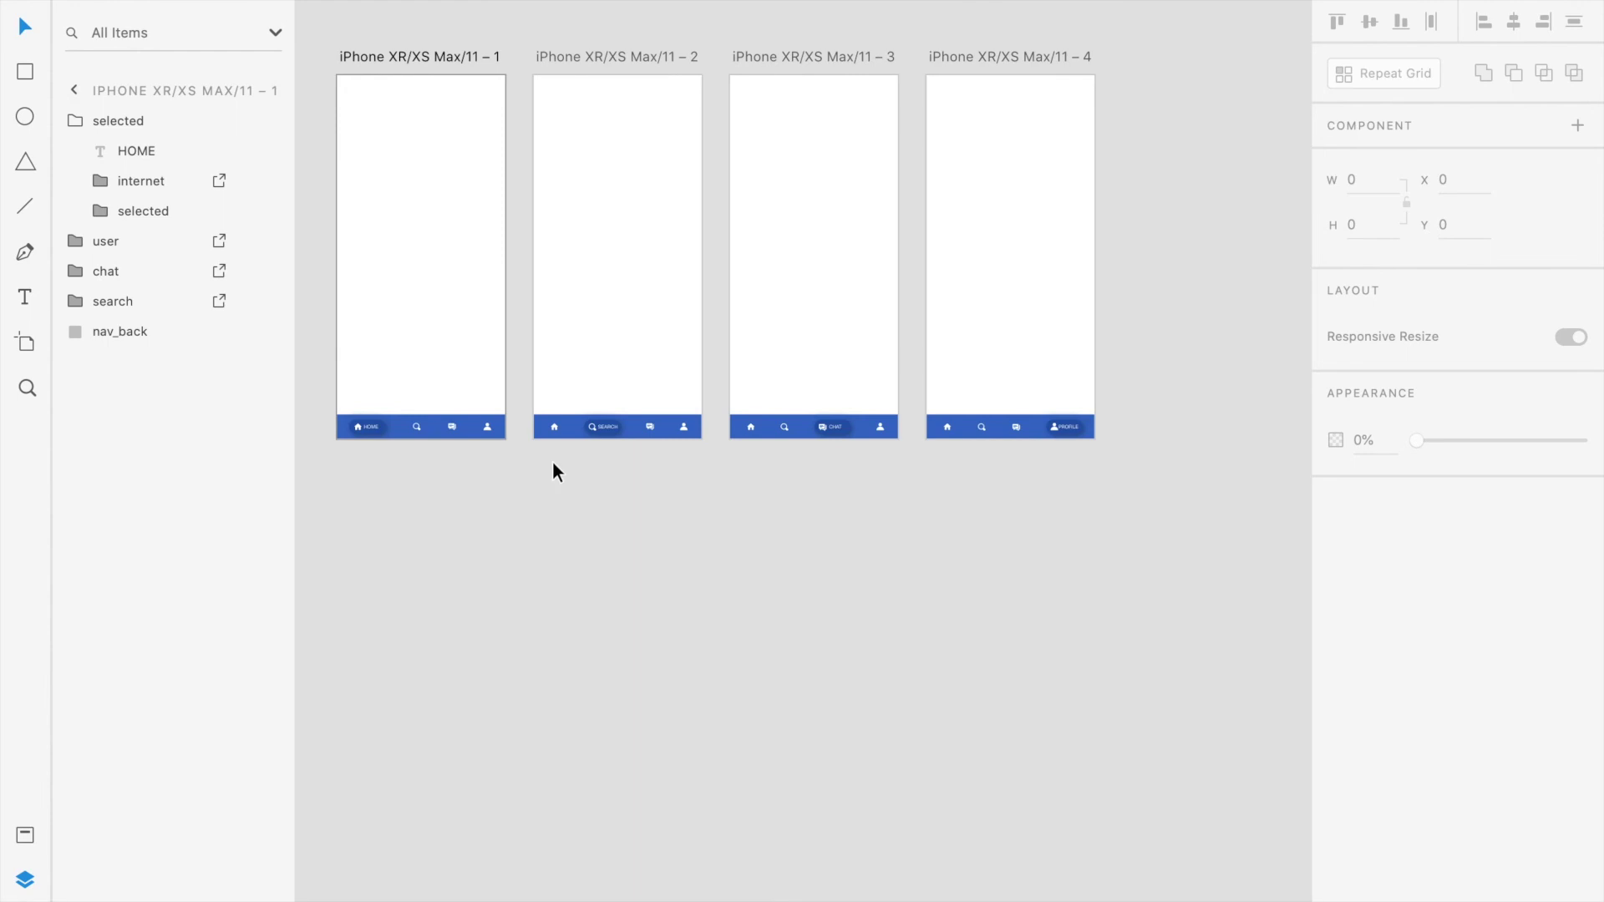
pyautogui.click(150, 1)
pyautogui.scroll(5, 526, 411)
pyautogui.click(608, 460)
pyautogui.click(607, 458)
pyautogui.moveTo(613, 450); pyautogui.dragTo(443, 451)
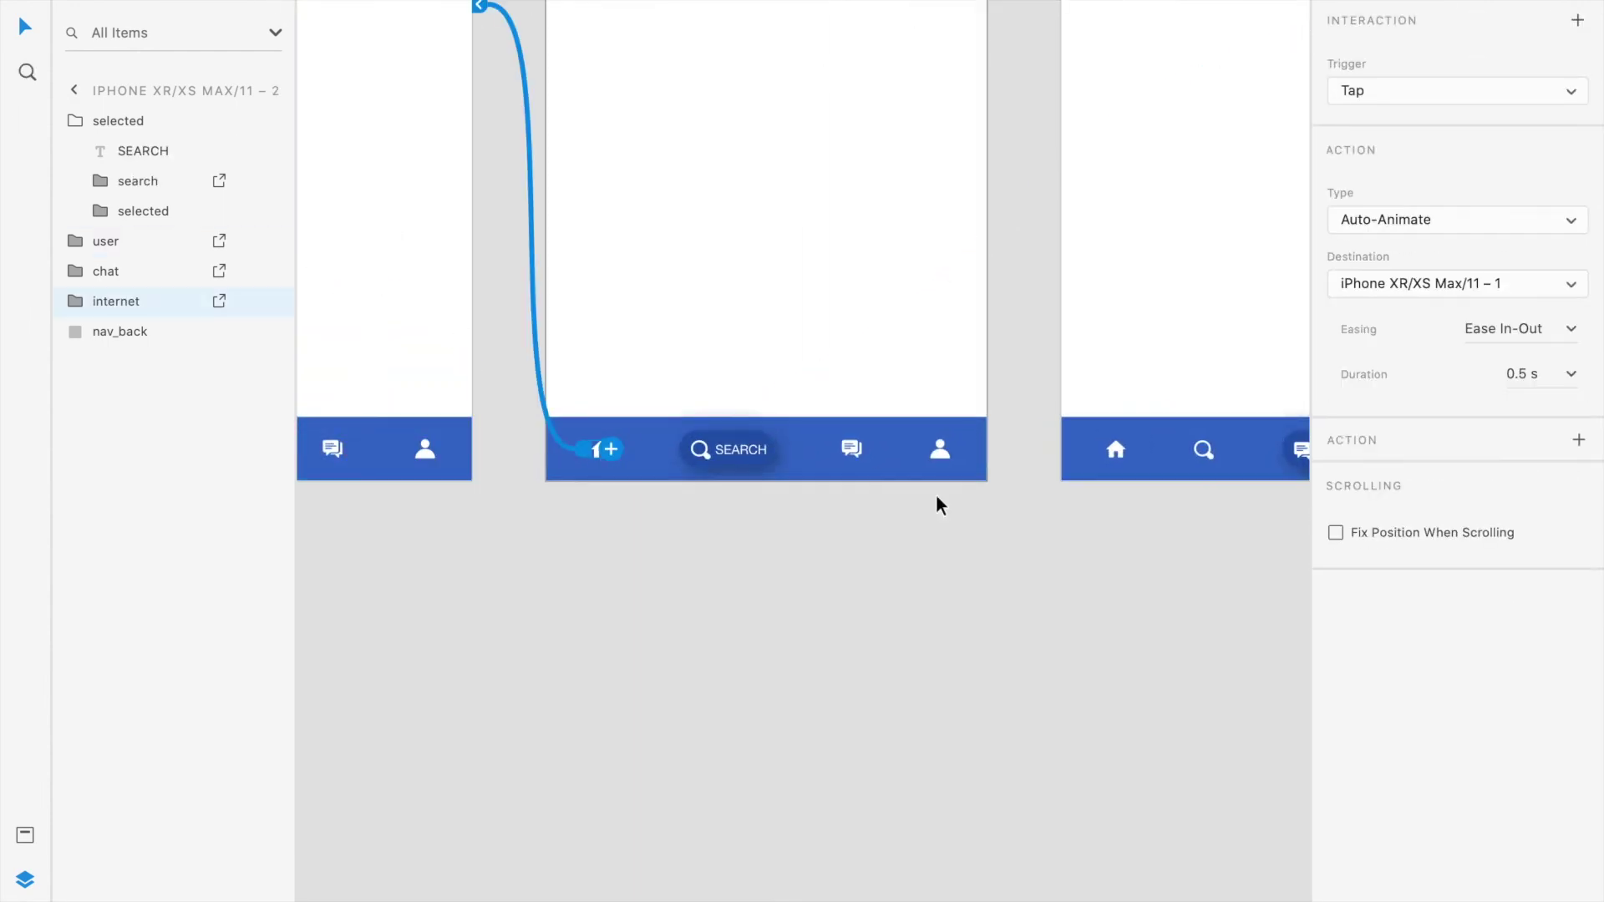
# - Link the second artboard's chat icon to the third artboard and its user icon to the fourth
pyautogui.click(852, 452)
pyautogui.moveTo(869, 450); pyautogui.dragTo(1103, 359)
pyautogui.click(943, 456)
pyautogui.hscroll(1, 944, 461)
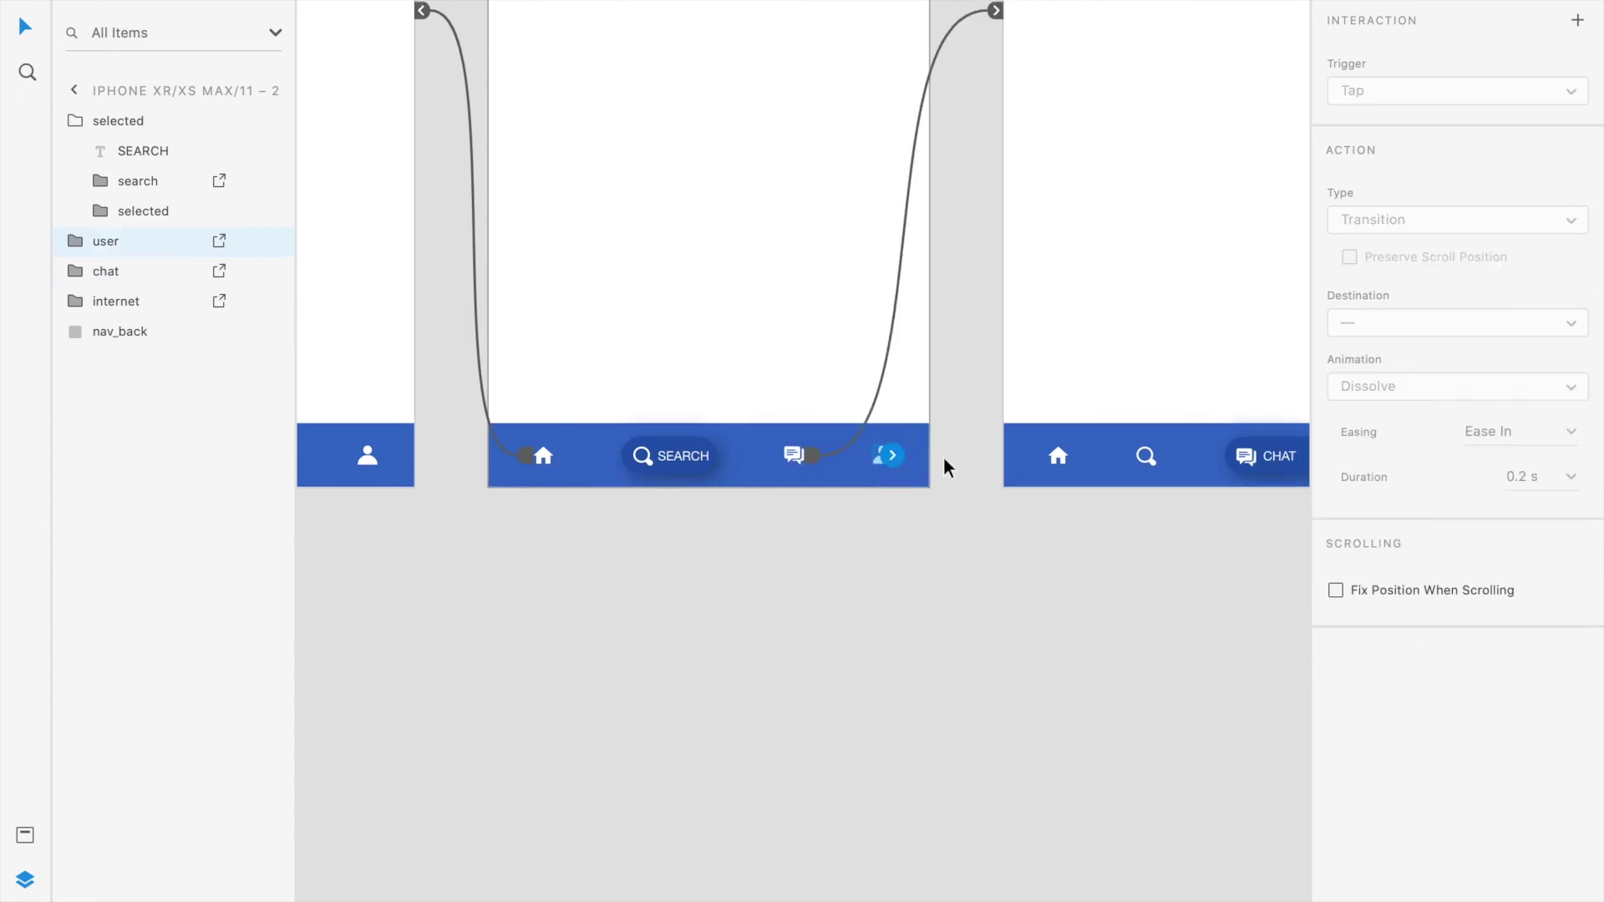
pyautogui.hscroll(3, 947, 466)
pyautogui.moveTo(660, 484); pyautogui.dragTo(1295, 268)
# - Link the third artboard's home icon to the first artboard, its search icon to the second and its user icon to the fourth
pyautogui.click(824, 497)
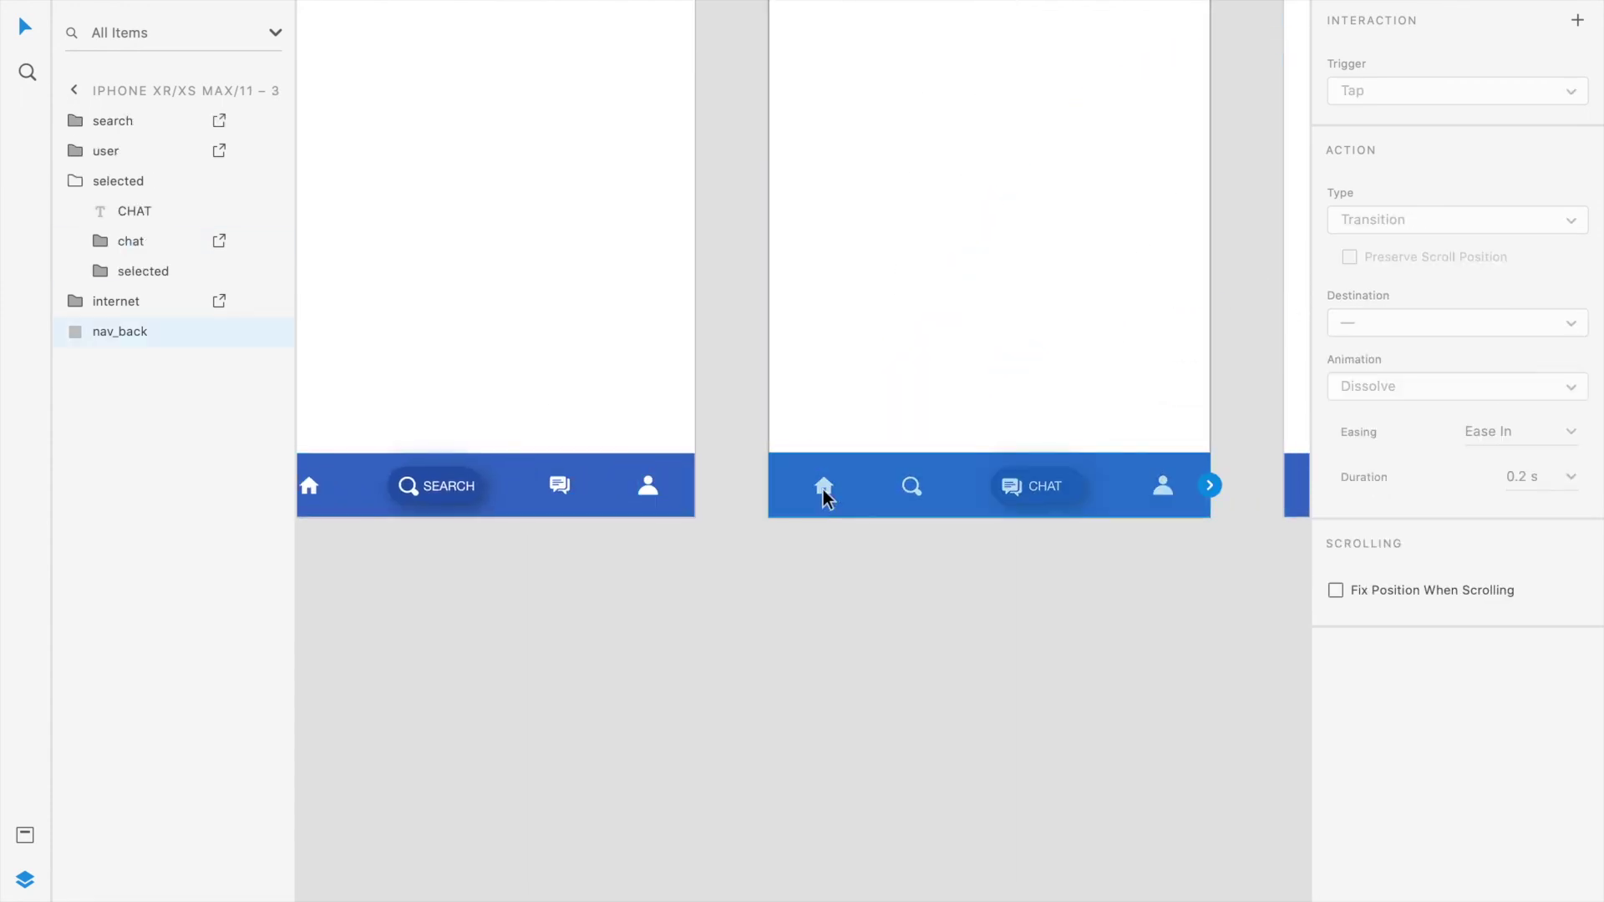
pyautogui.scroll(-3, 825, 497)
pyautogui.click(827, 493)
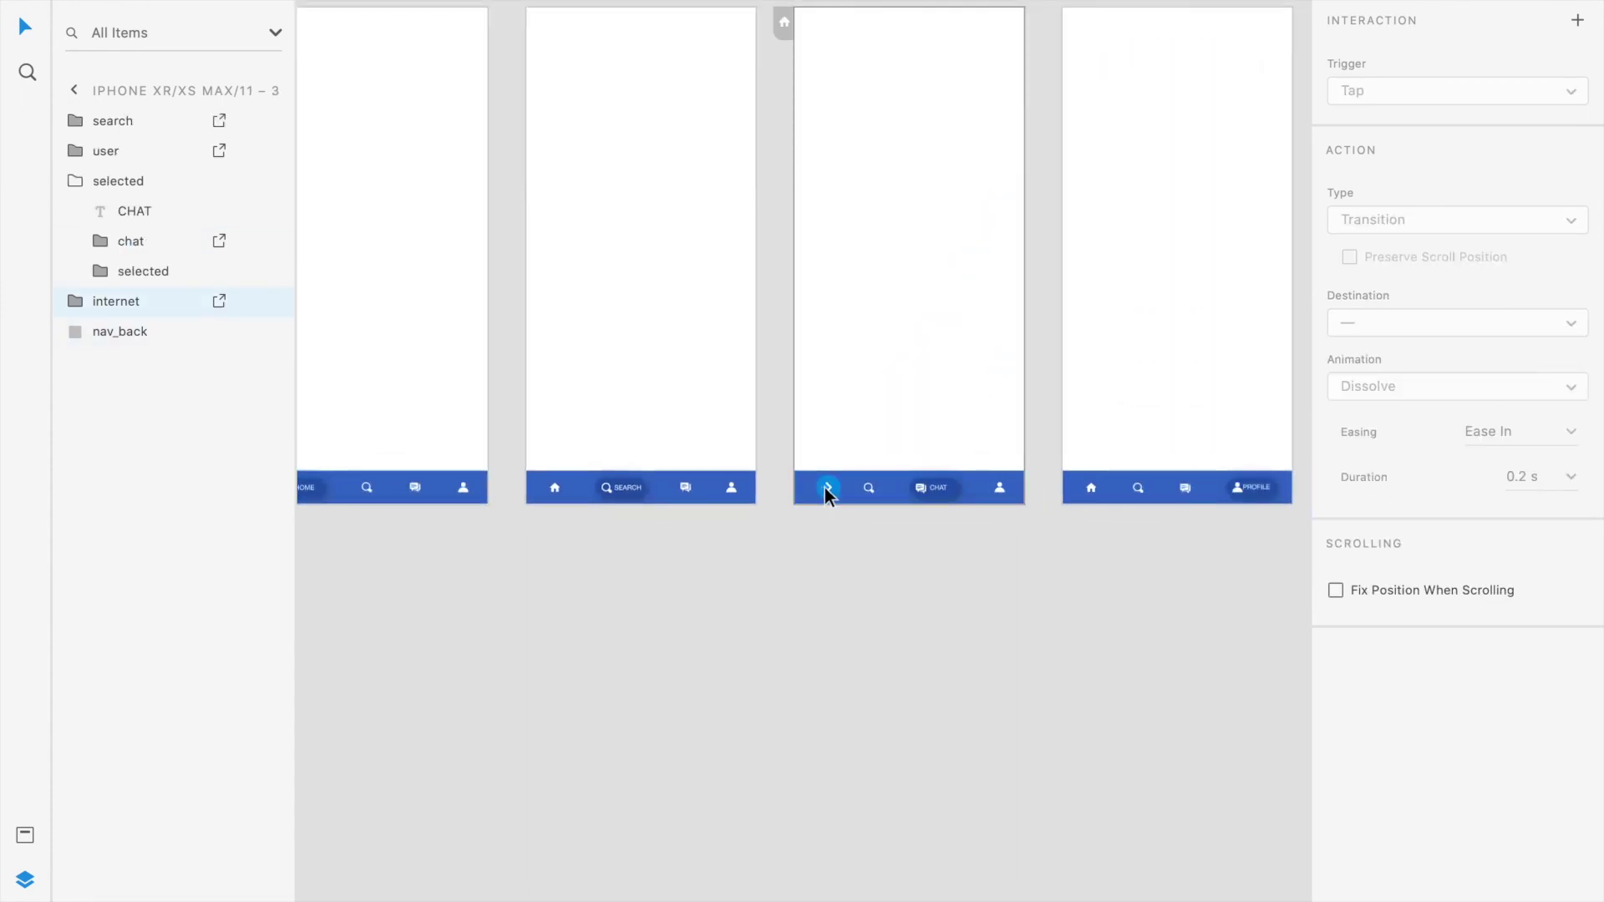
pyautogui.click(873, 491)
pyautogui.moveTo(877, 490); pyautogui.dragTo(848, 412)
pyautogui.click(1001, 488)
pyautogui.moveTo(1005, 488); pyautogui.dragTo(448, 377)
# - Link the fourth artboard's home, search and chat icons to the first, second and third artboards respectively
pyautogui.click(1092, 487)
pyautogui.click(1141, 485)
pyautogui.moveTo(1141, 487); pyautogui.dragTo(673, 184)
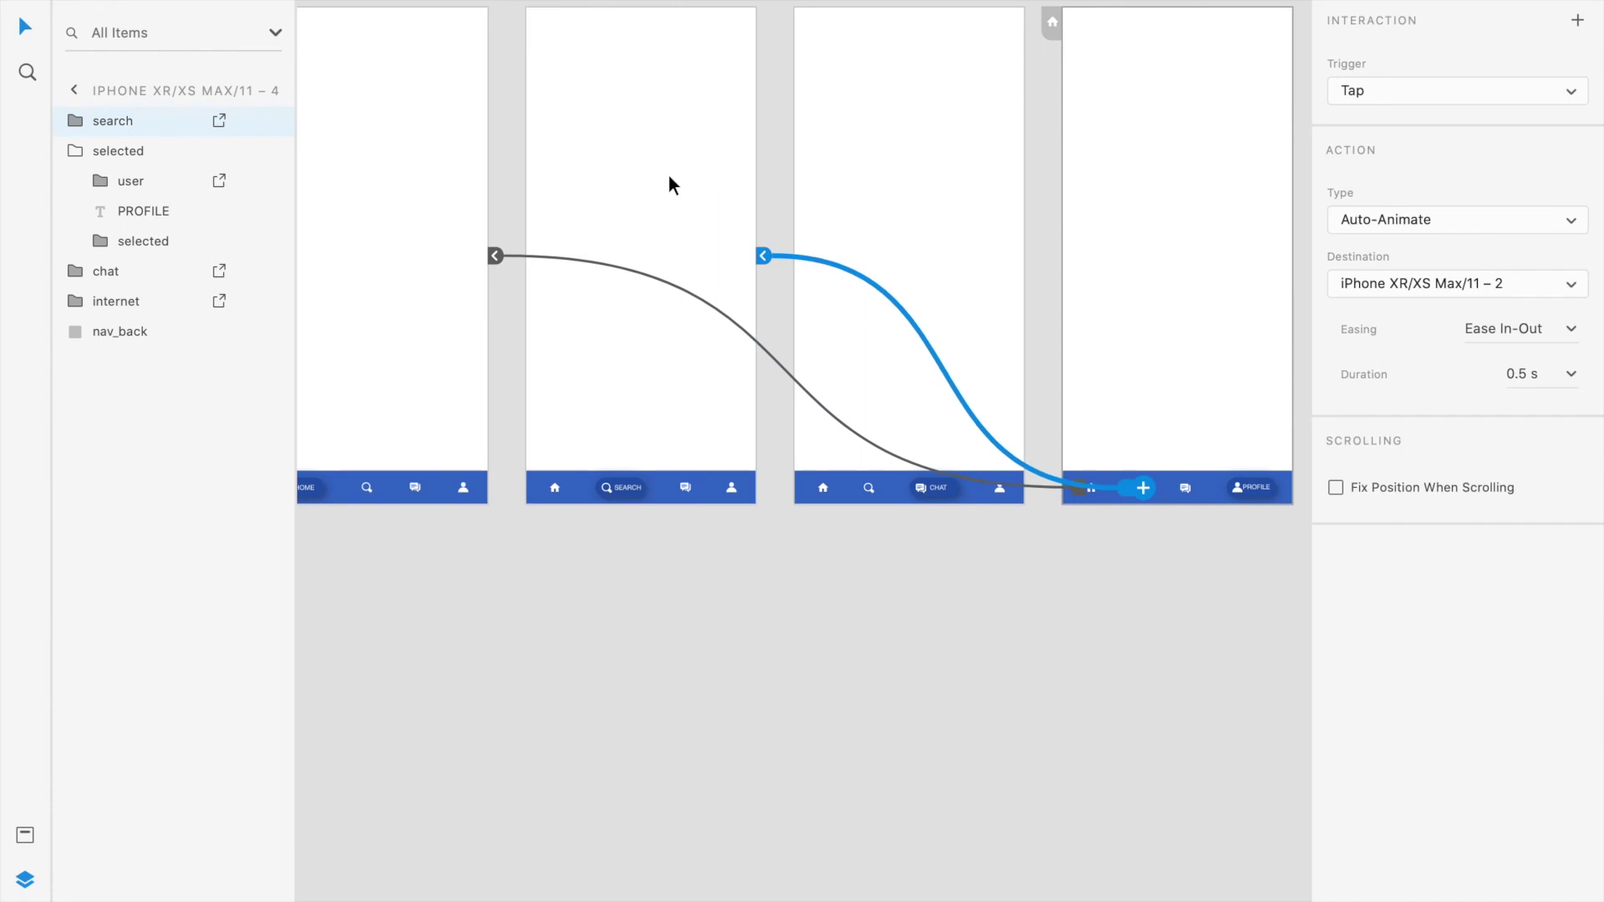
pyautogui.click(1190, 488)
pyautogui.moveTo(1190, 488); pyautogui.dragTo(904, 221)
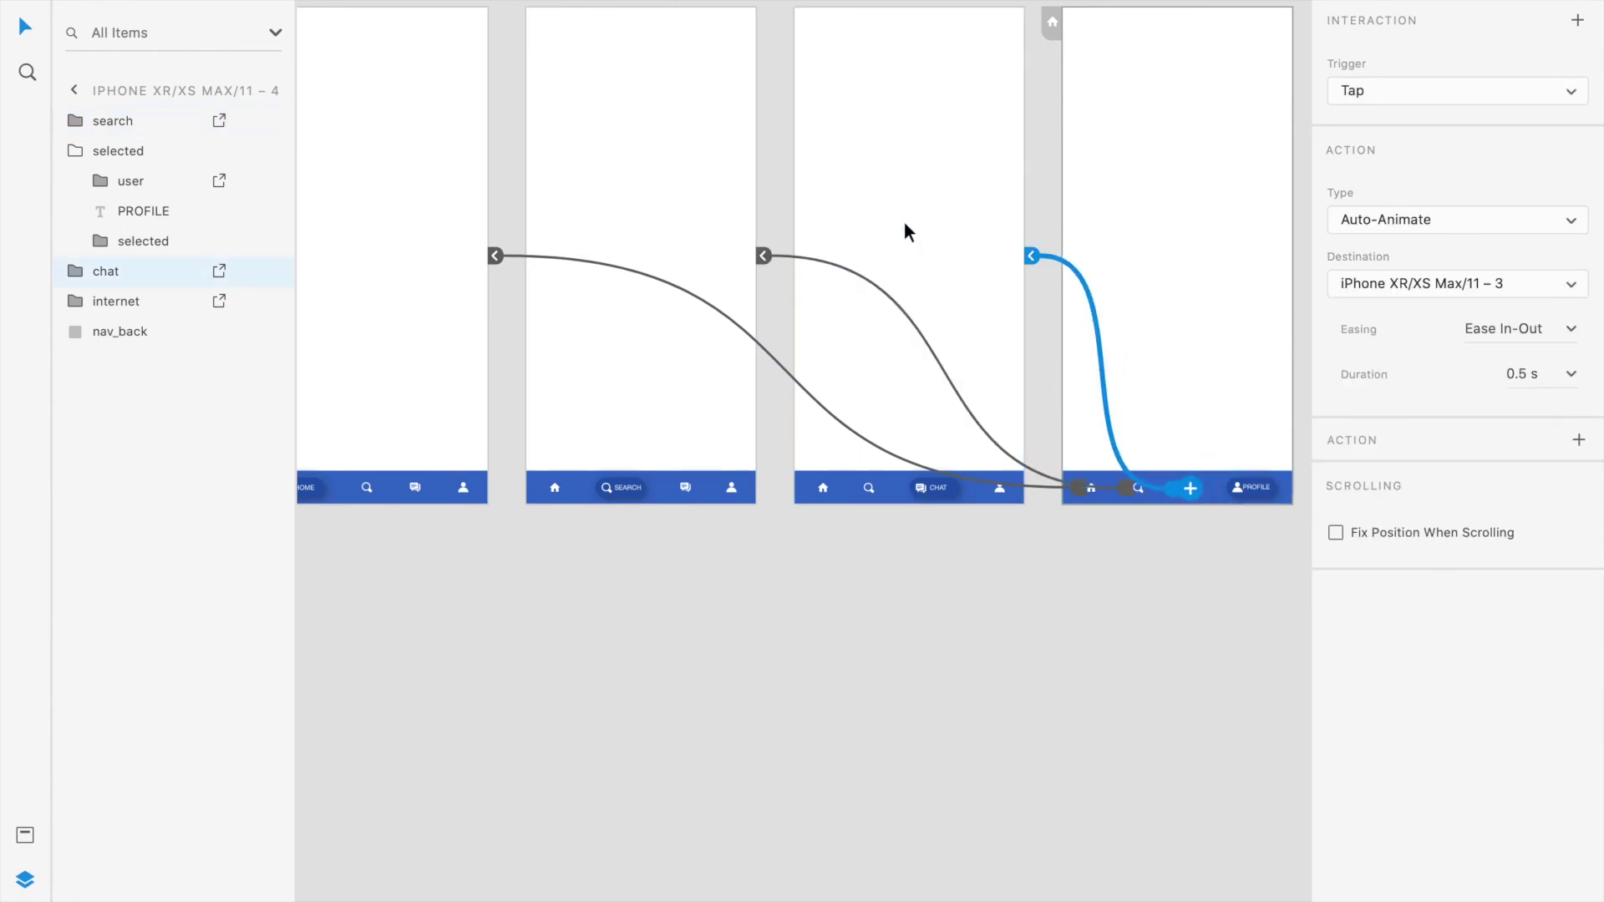
# - Preview the fully linked prototype starting from the first artboard, and close the preview
pyautogui.scroll(-5, 904, 221)
pyautogui.click(650, 83)
pyautogui.press('super+Return')
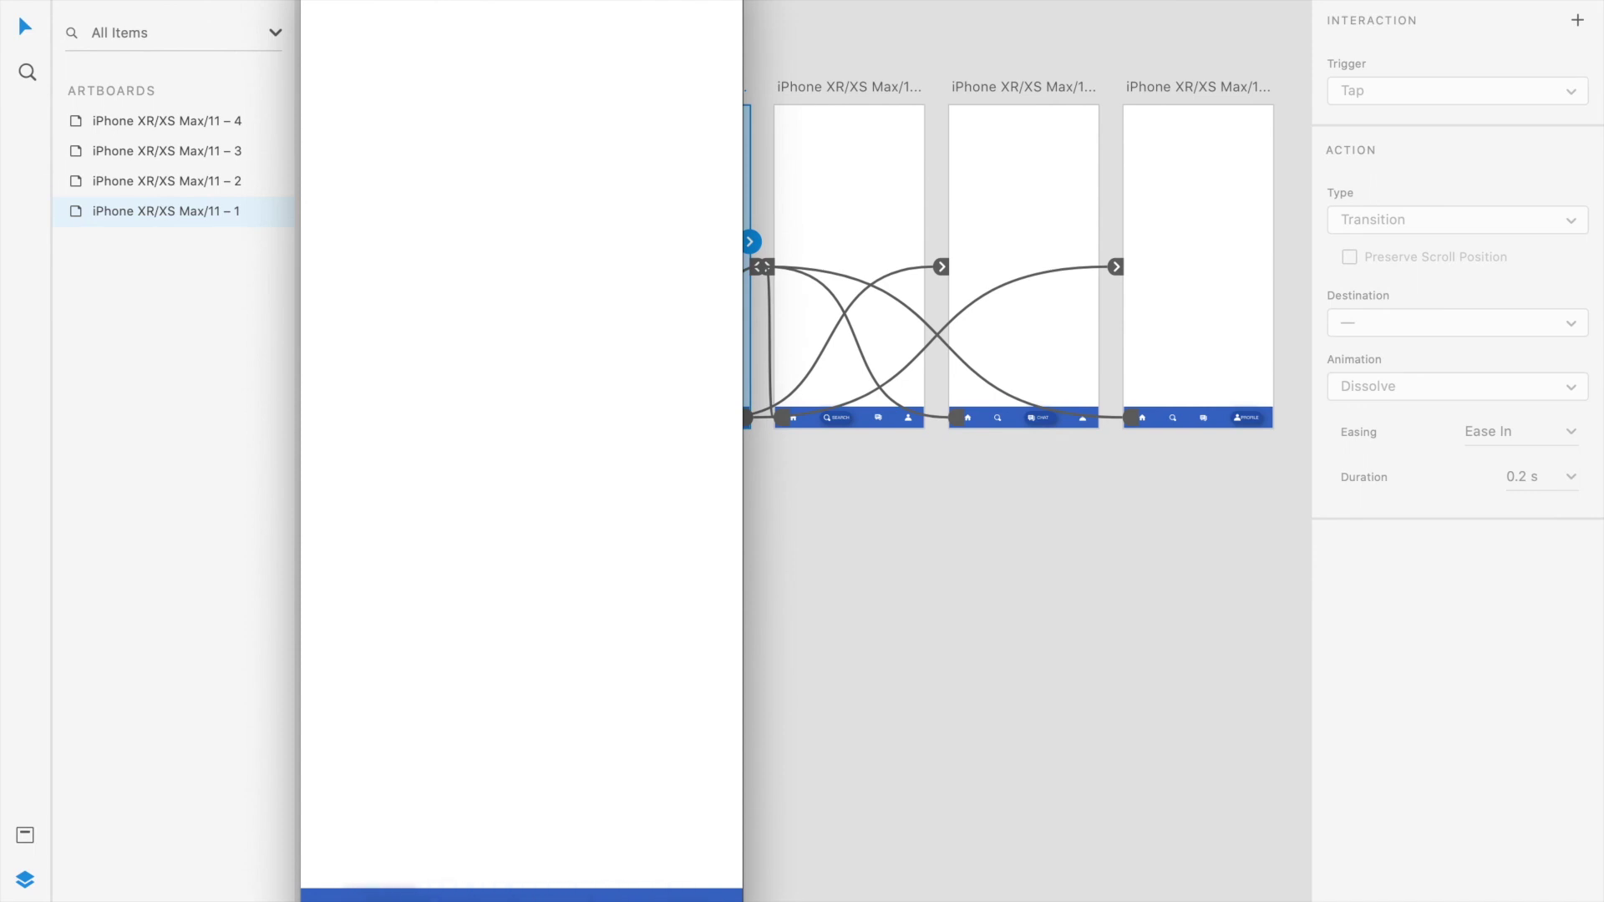
pyautogui.press('super+w')
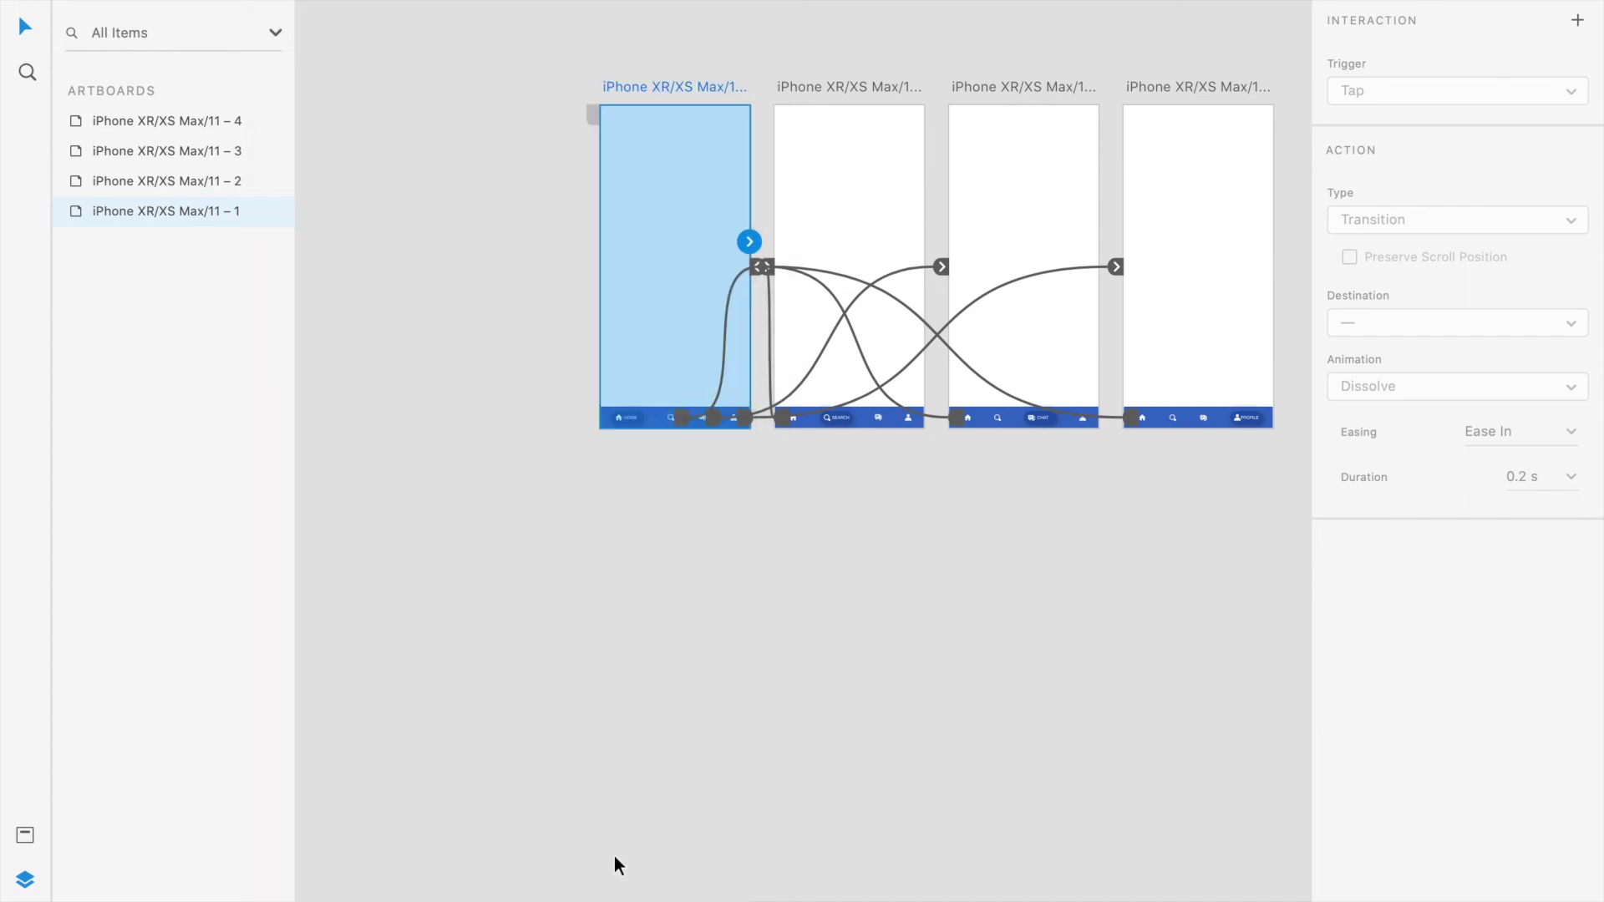
pyautogui.click(745, 768)
pyautogui.scroll(-3, 745, 767)
pyautogui.scroll(5, 744, 767)
pyautogui.scroll(-3, 744, 767)
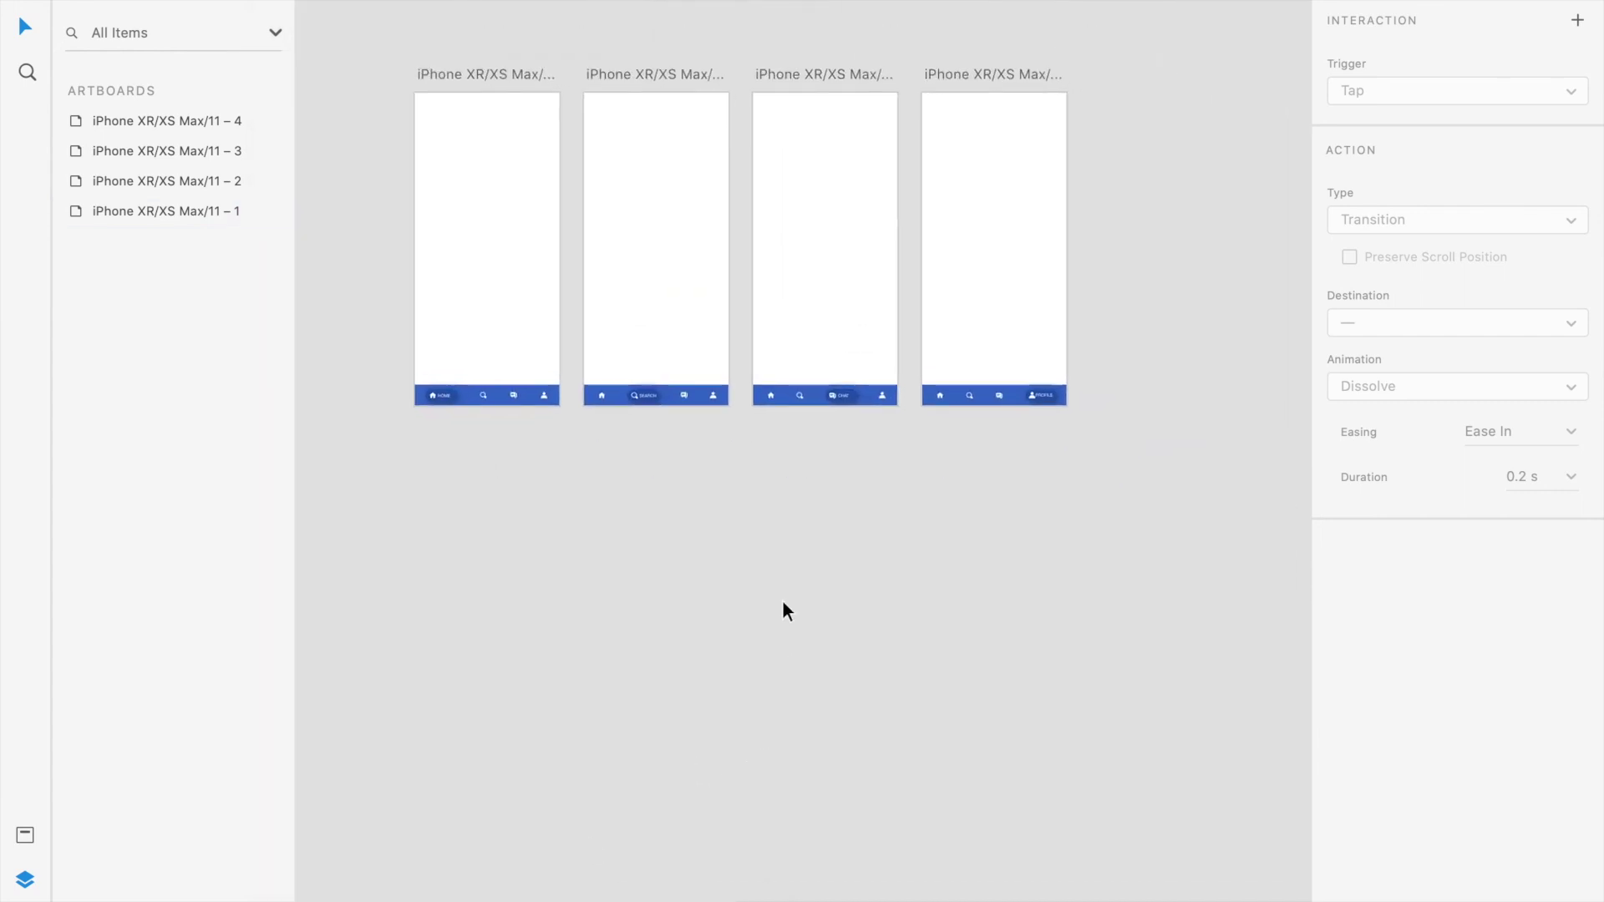
pyautogui.scroll(5, 784, 602)
pyautogui.scroll(-3, 783, 603)
pyautogui.hscroll(-3, 783, 603)
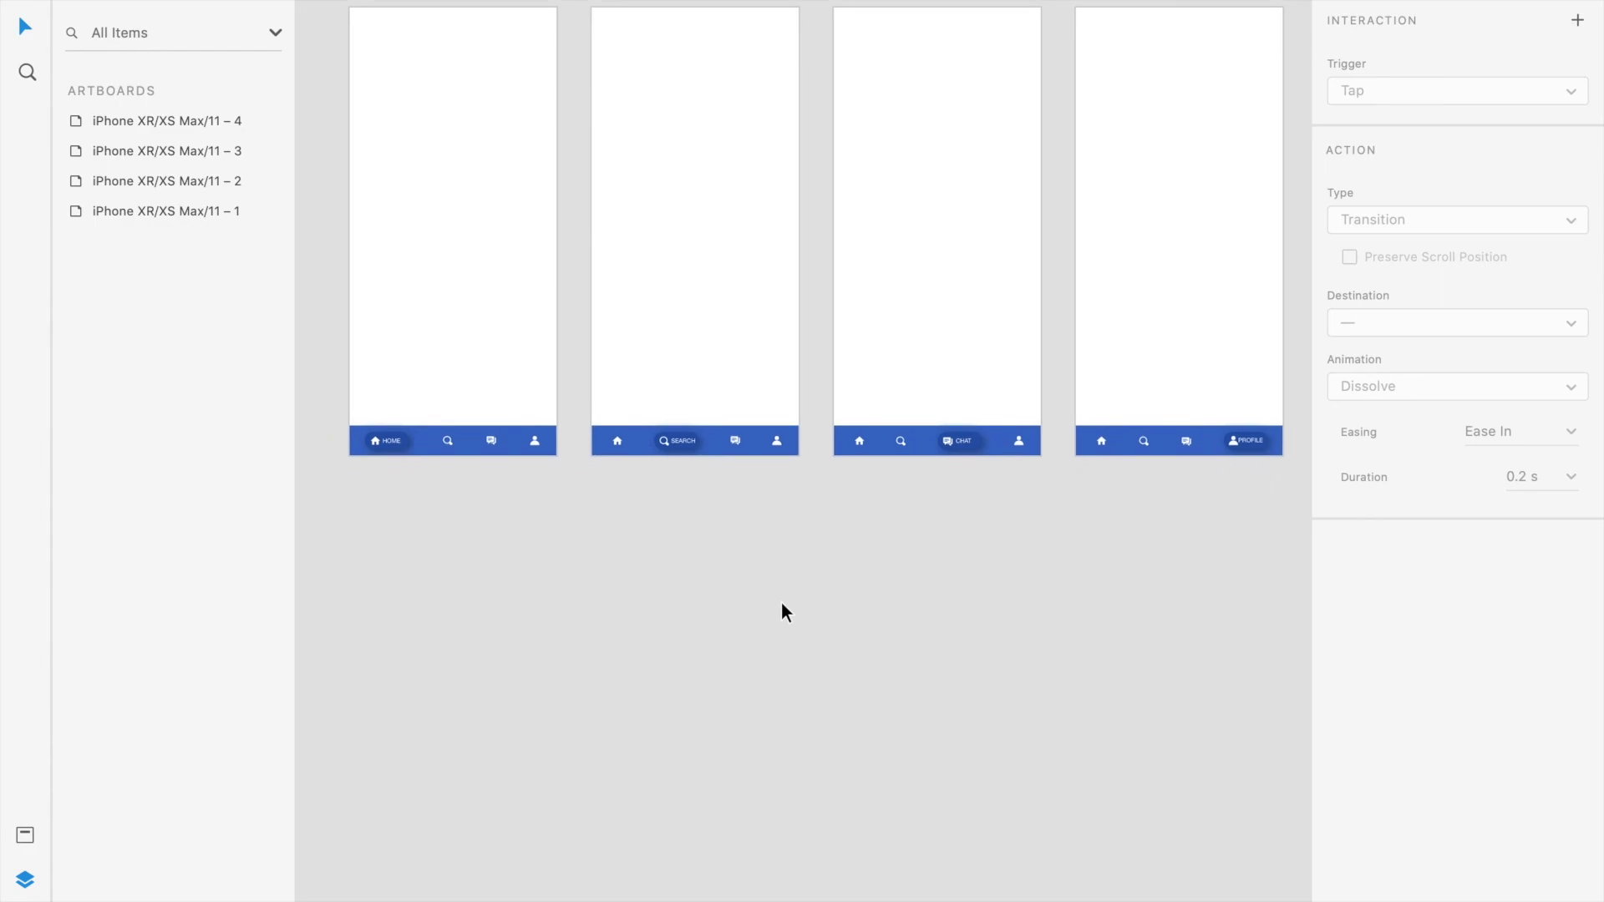